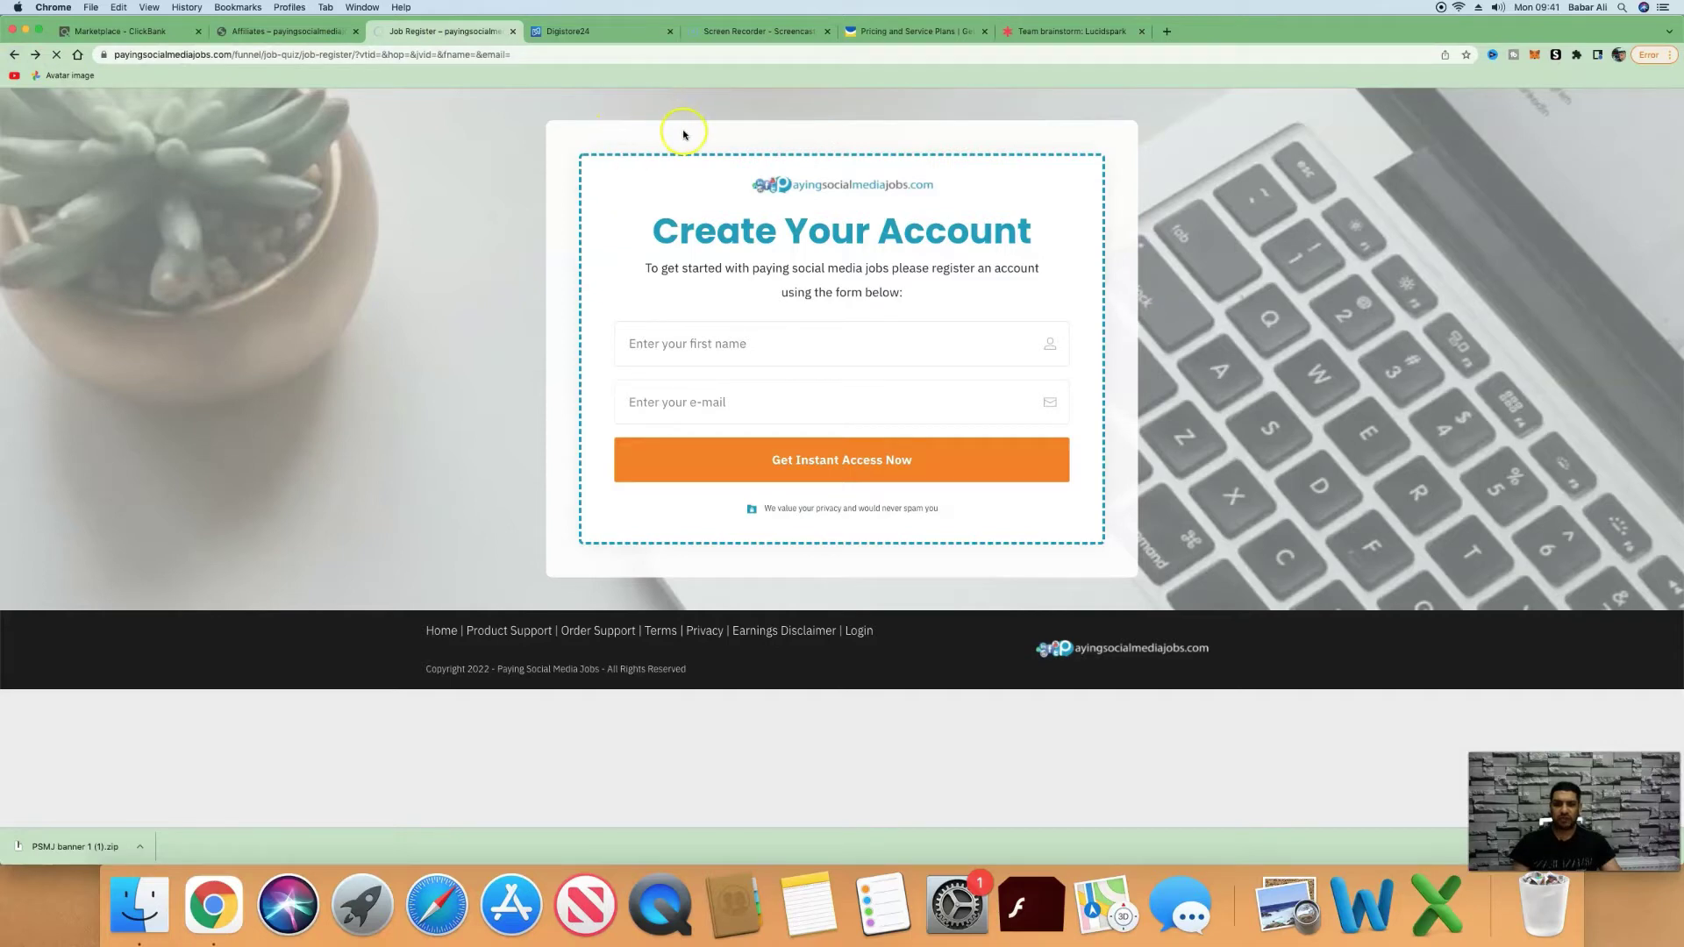
Log into GetResponse, glance at Lists without creating a list, then go to Landing pages.
key(super+6)
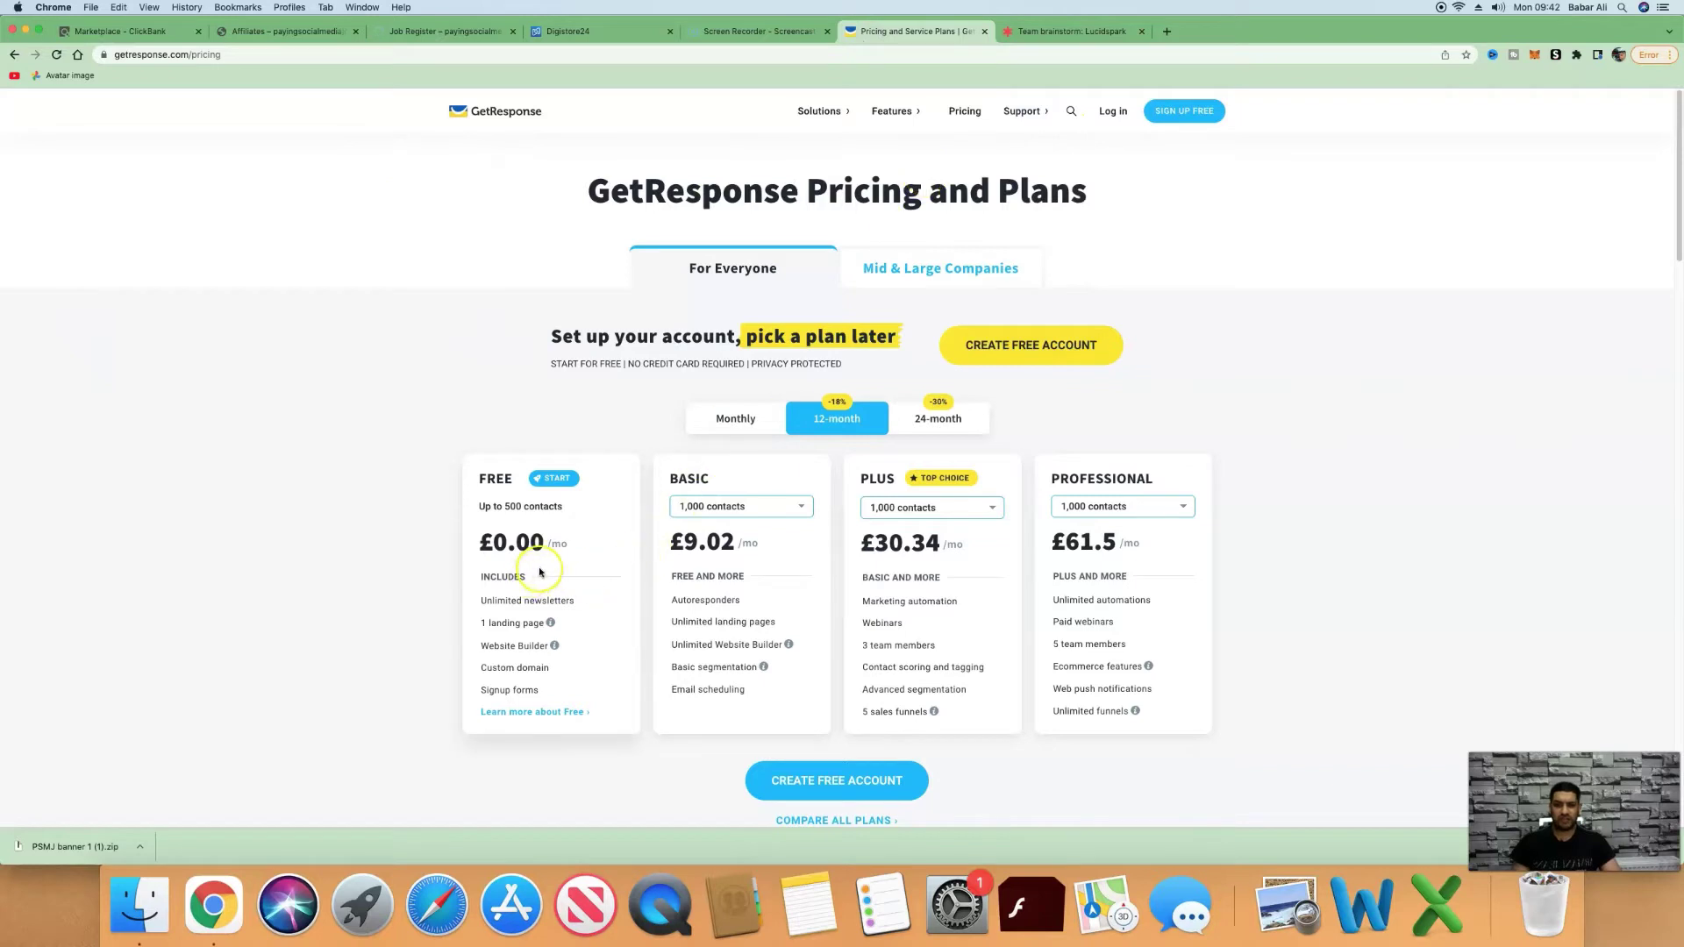
click(1107, 112)
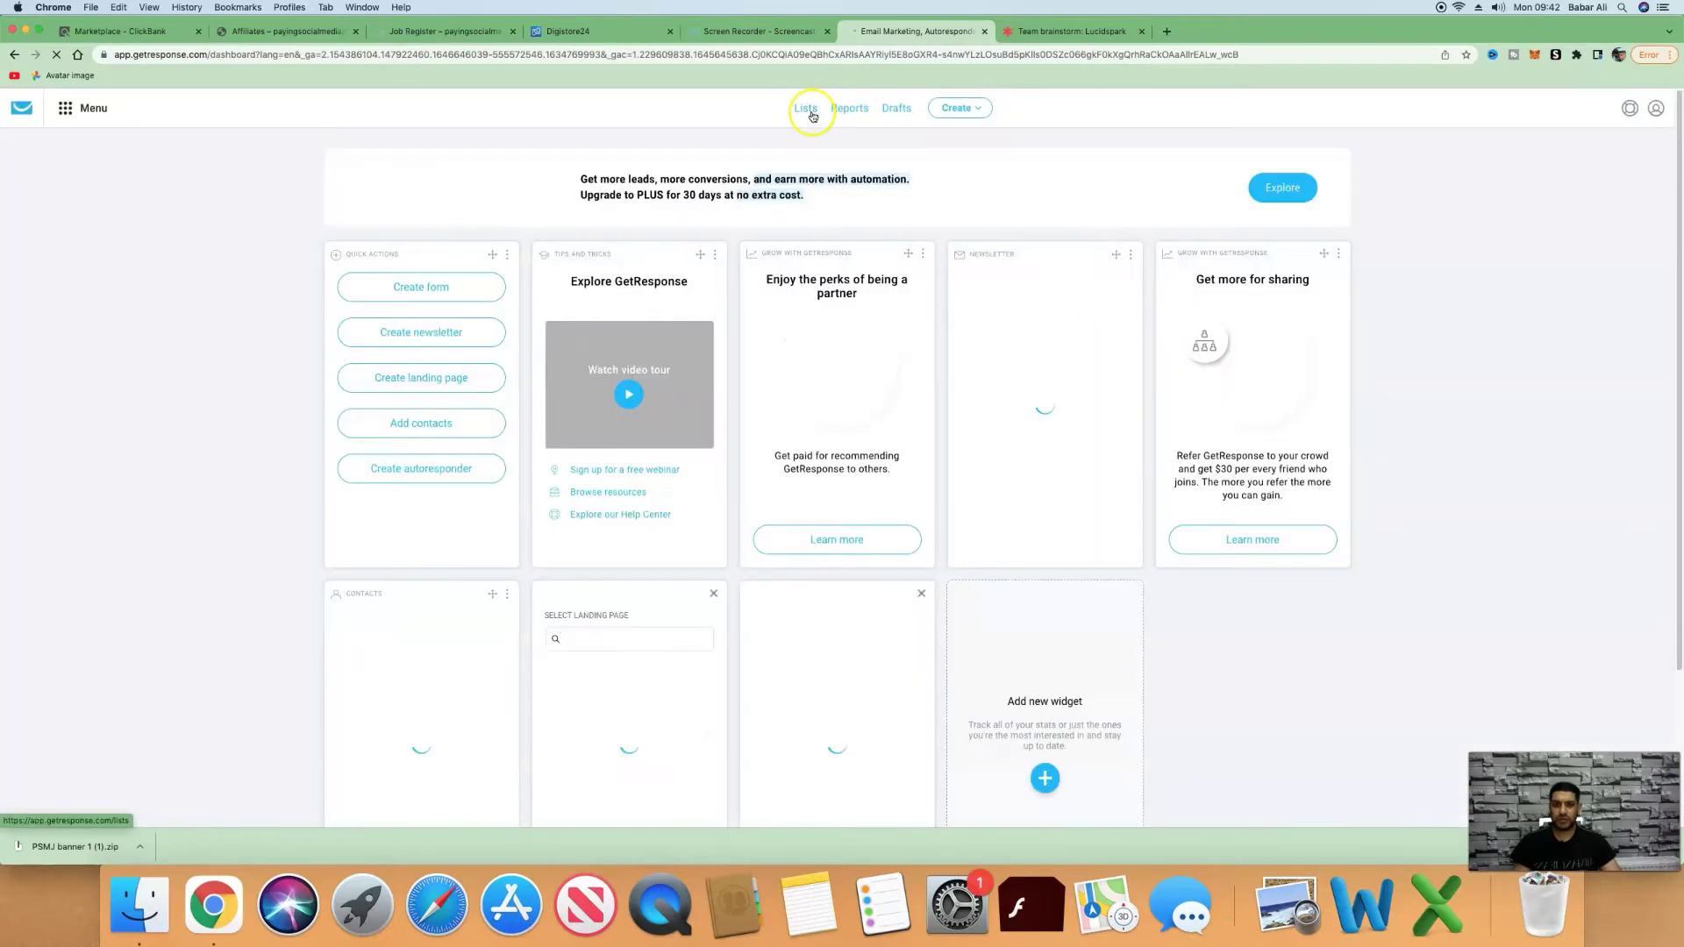
click(809, 110)
click(1267, 240)
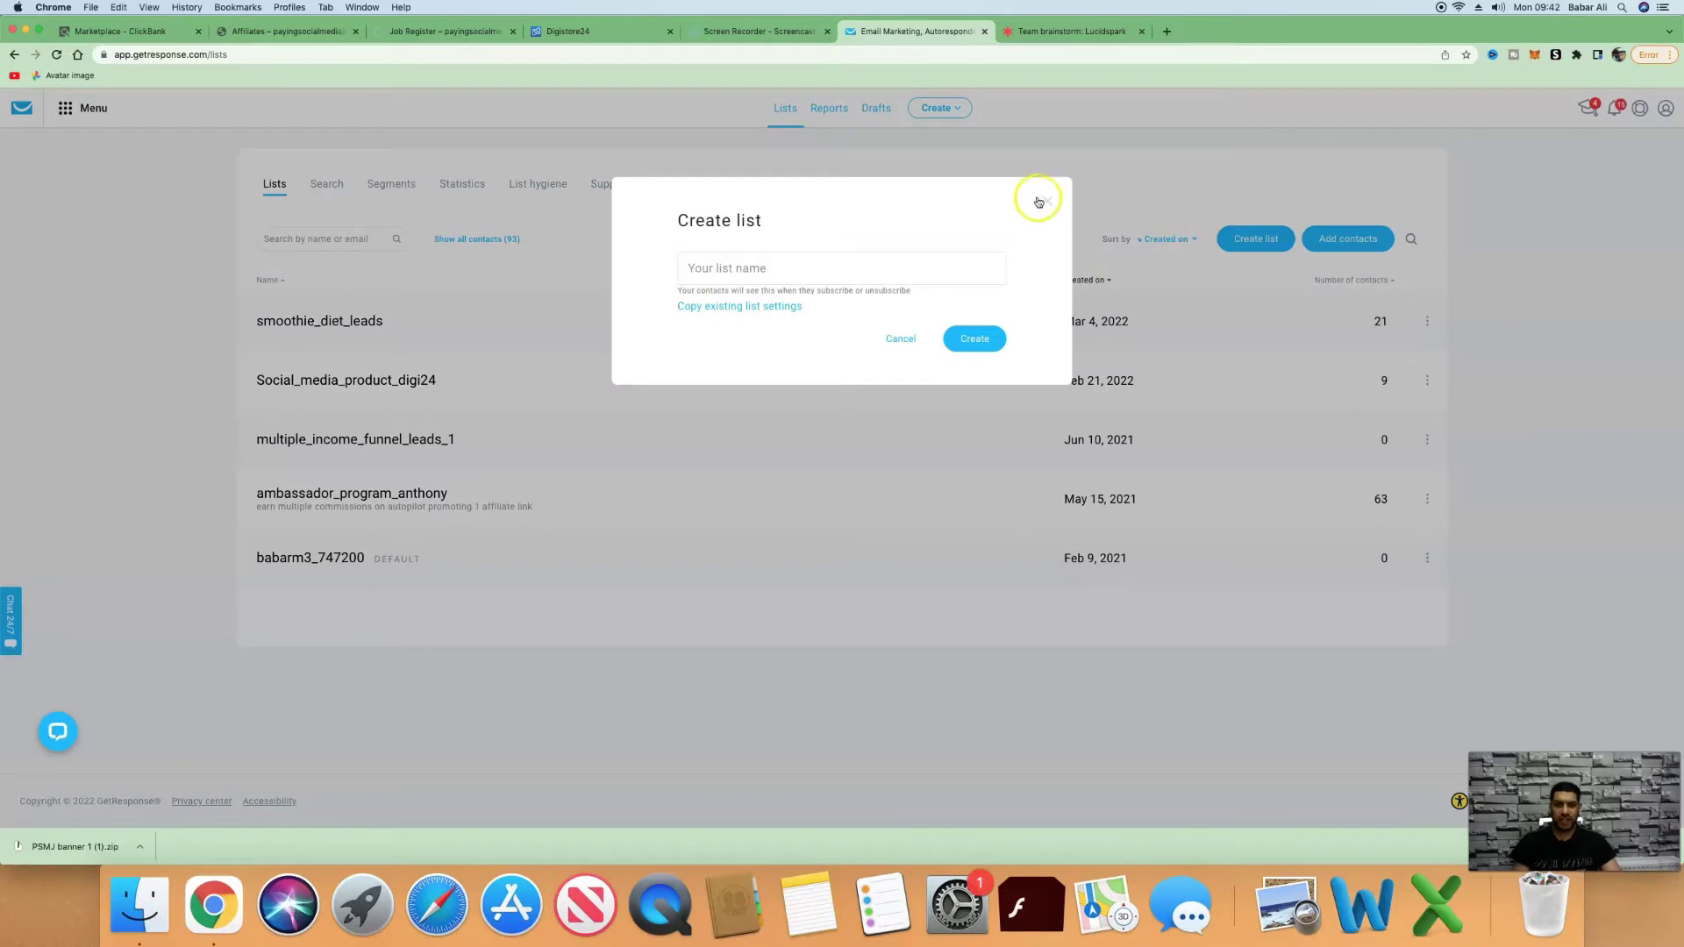
click(1040, 200)
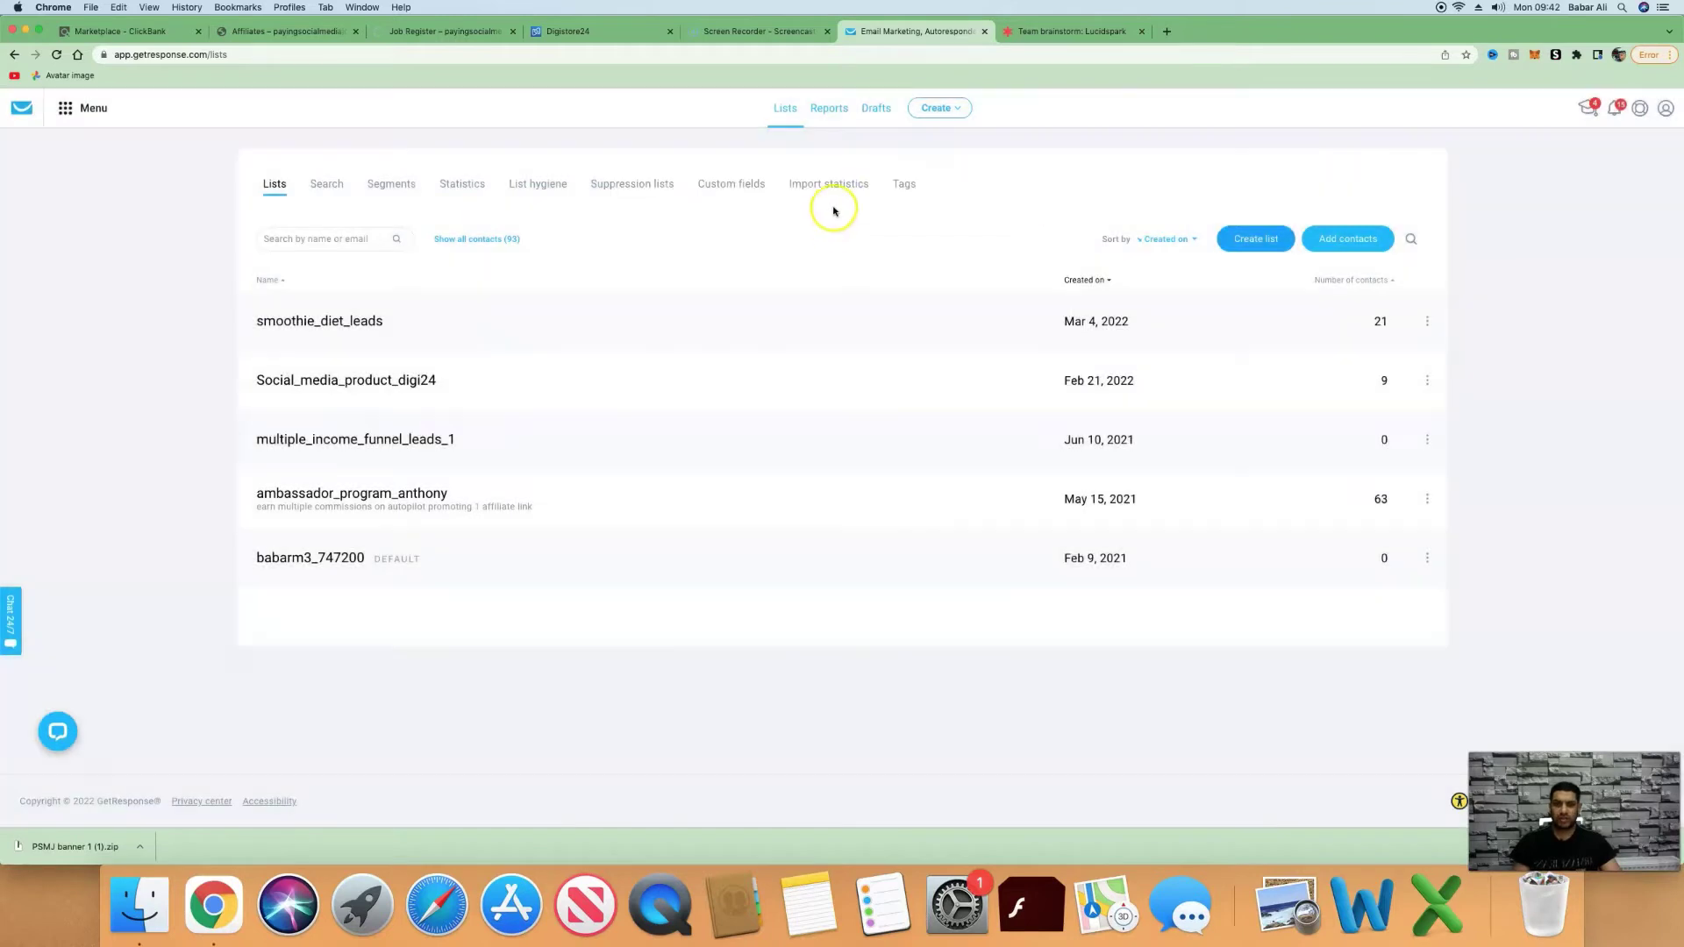
click(72, 113)
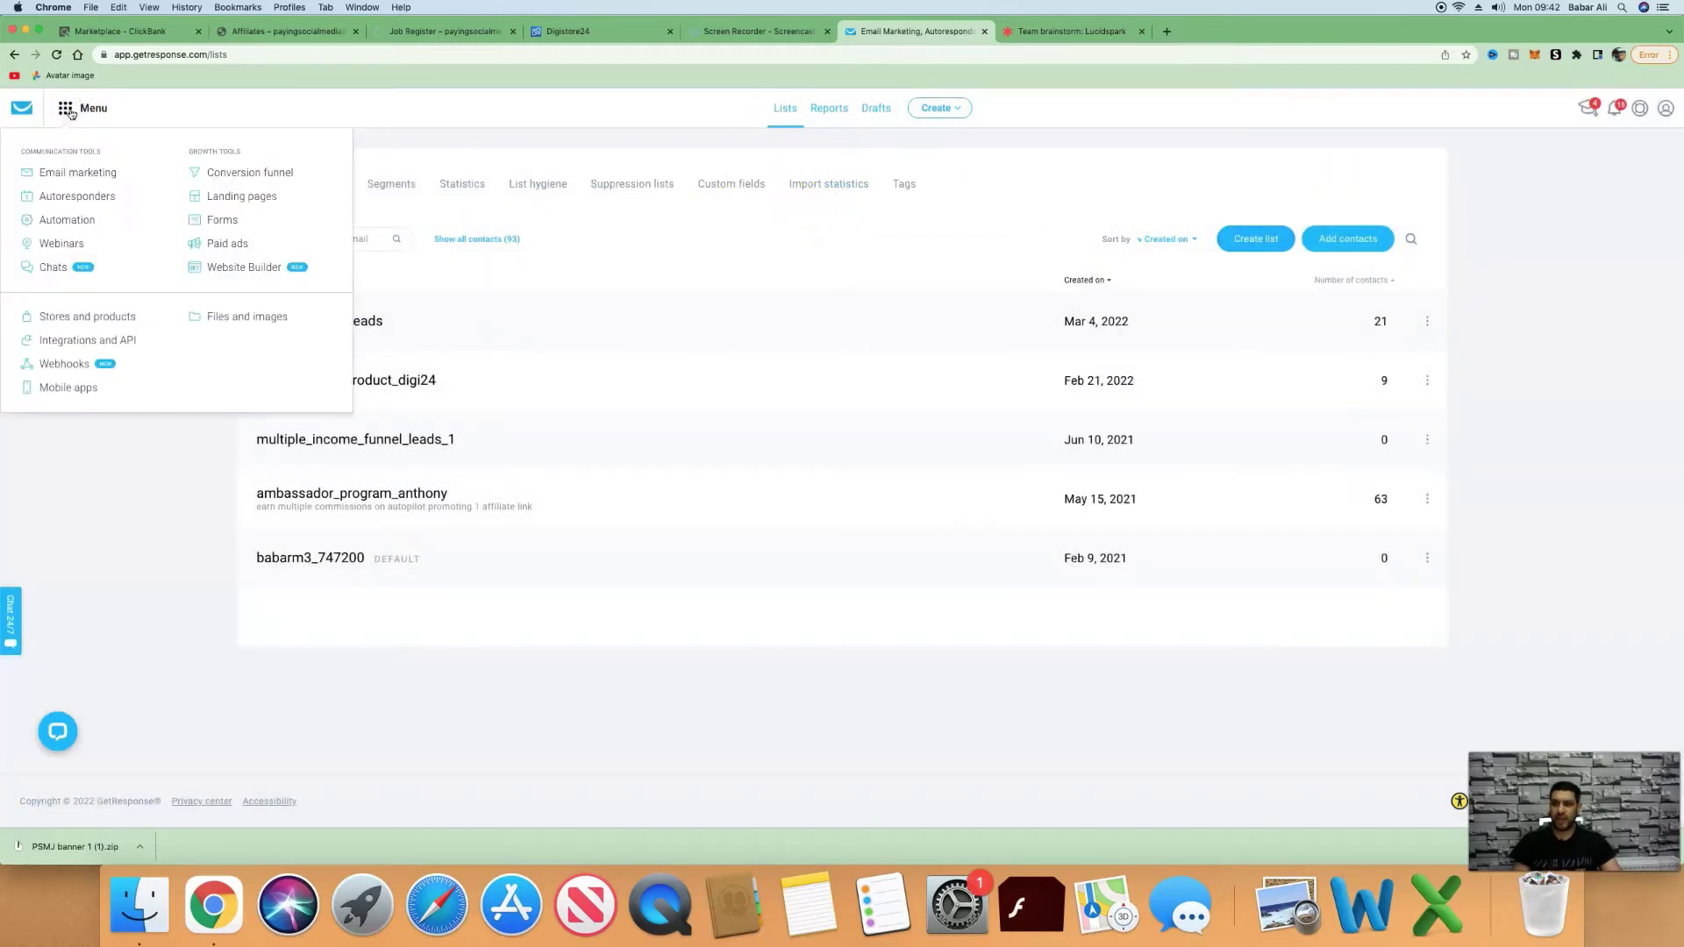
click(214, 196)
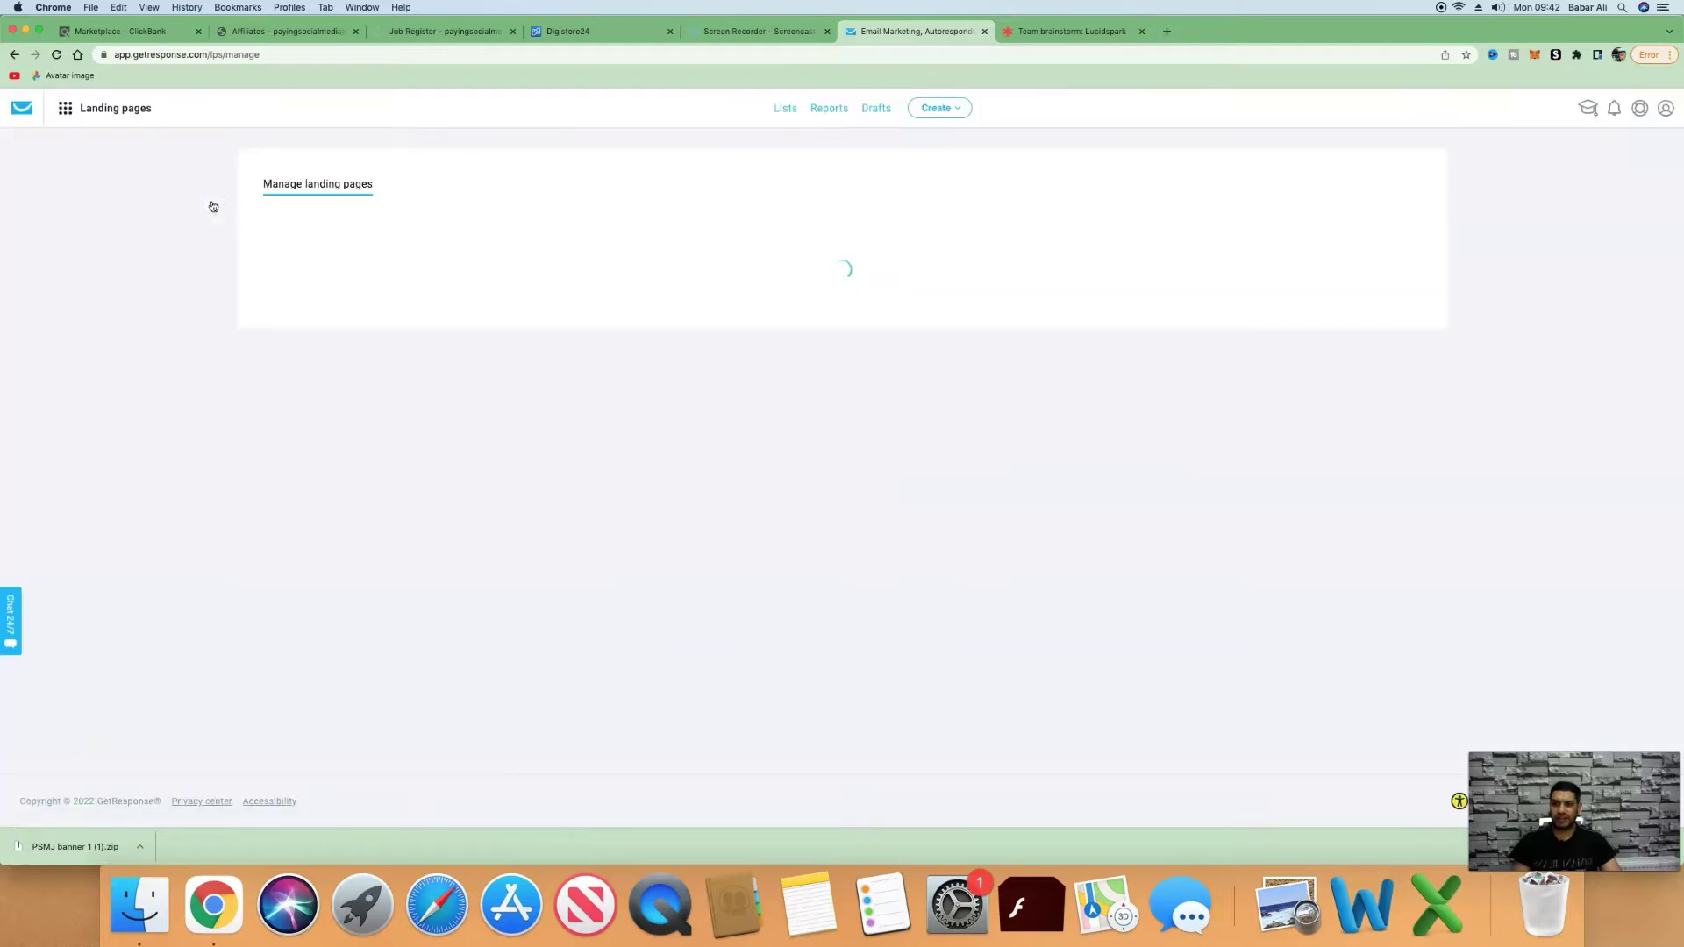
Open the 'Get Paid Up To $175 Per Day Doing Simple Jobs On Social Media' landing page for editing.
scroll(614, 342, down, 1)
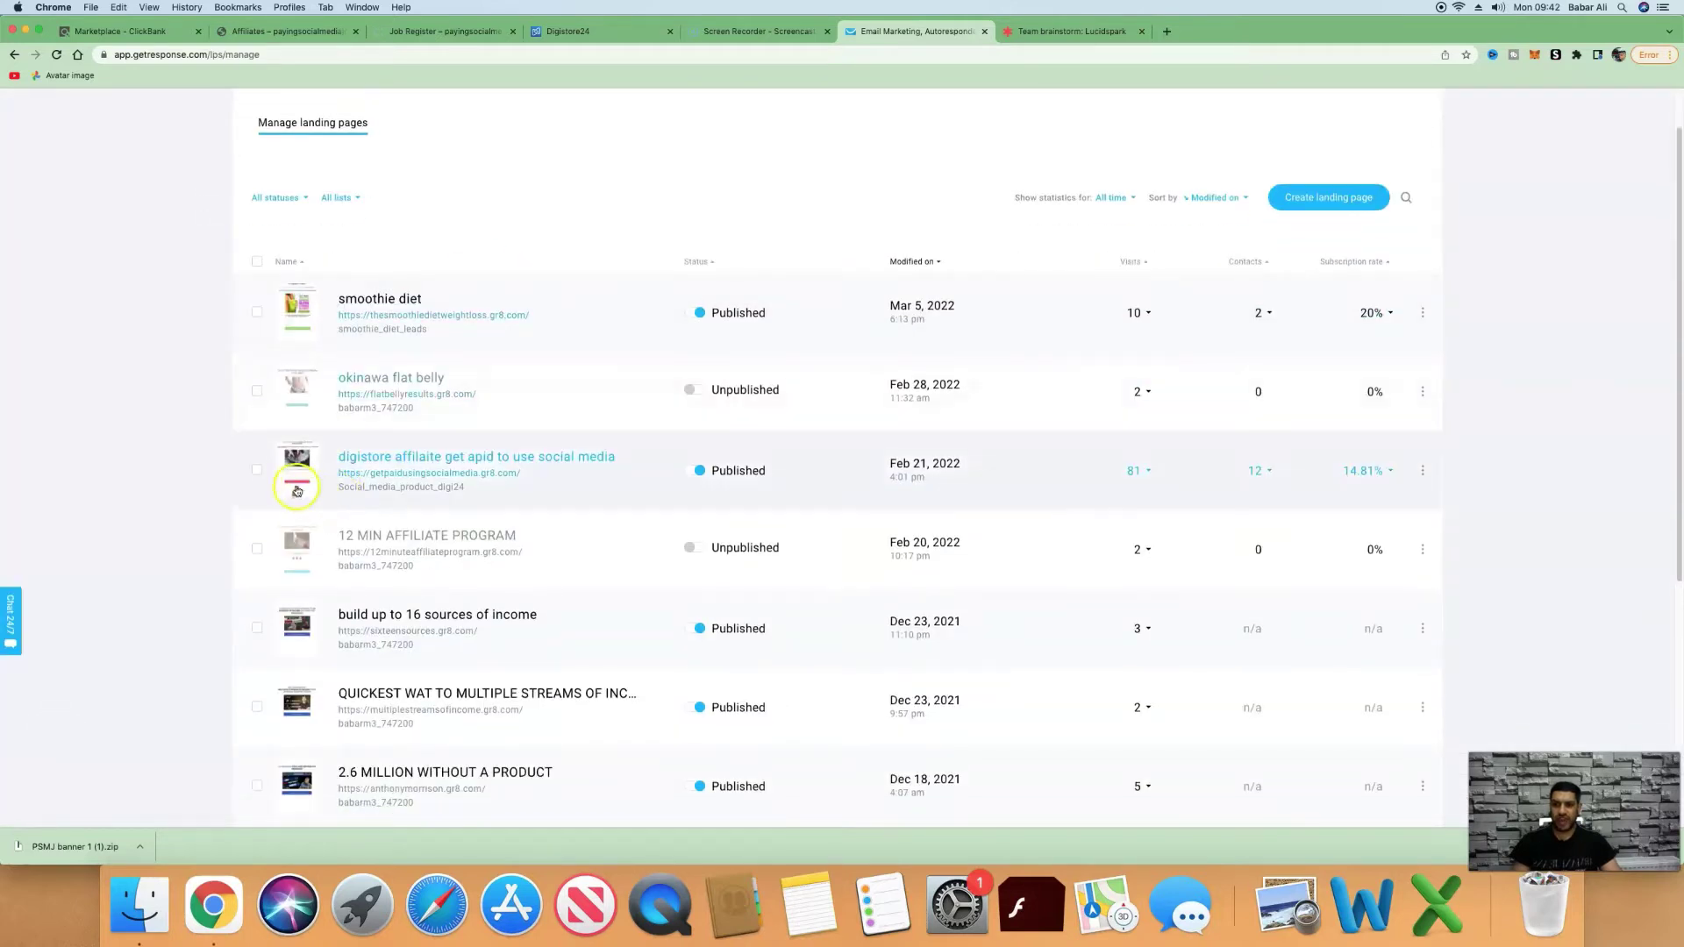
click(1425, 467)
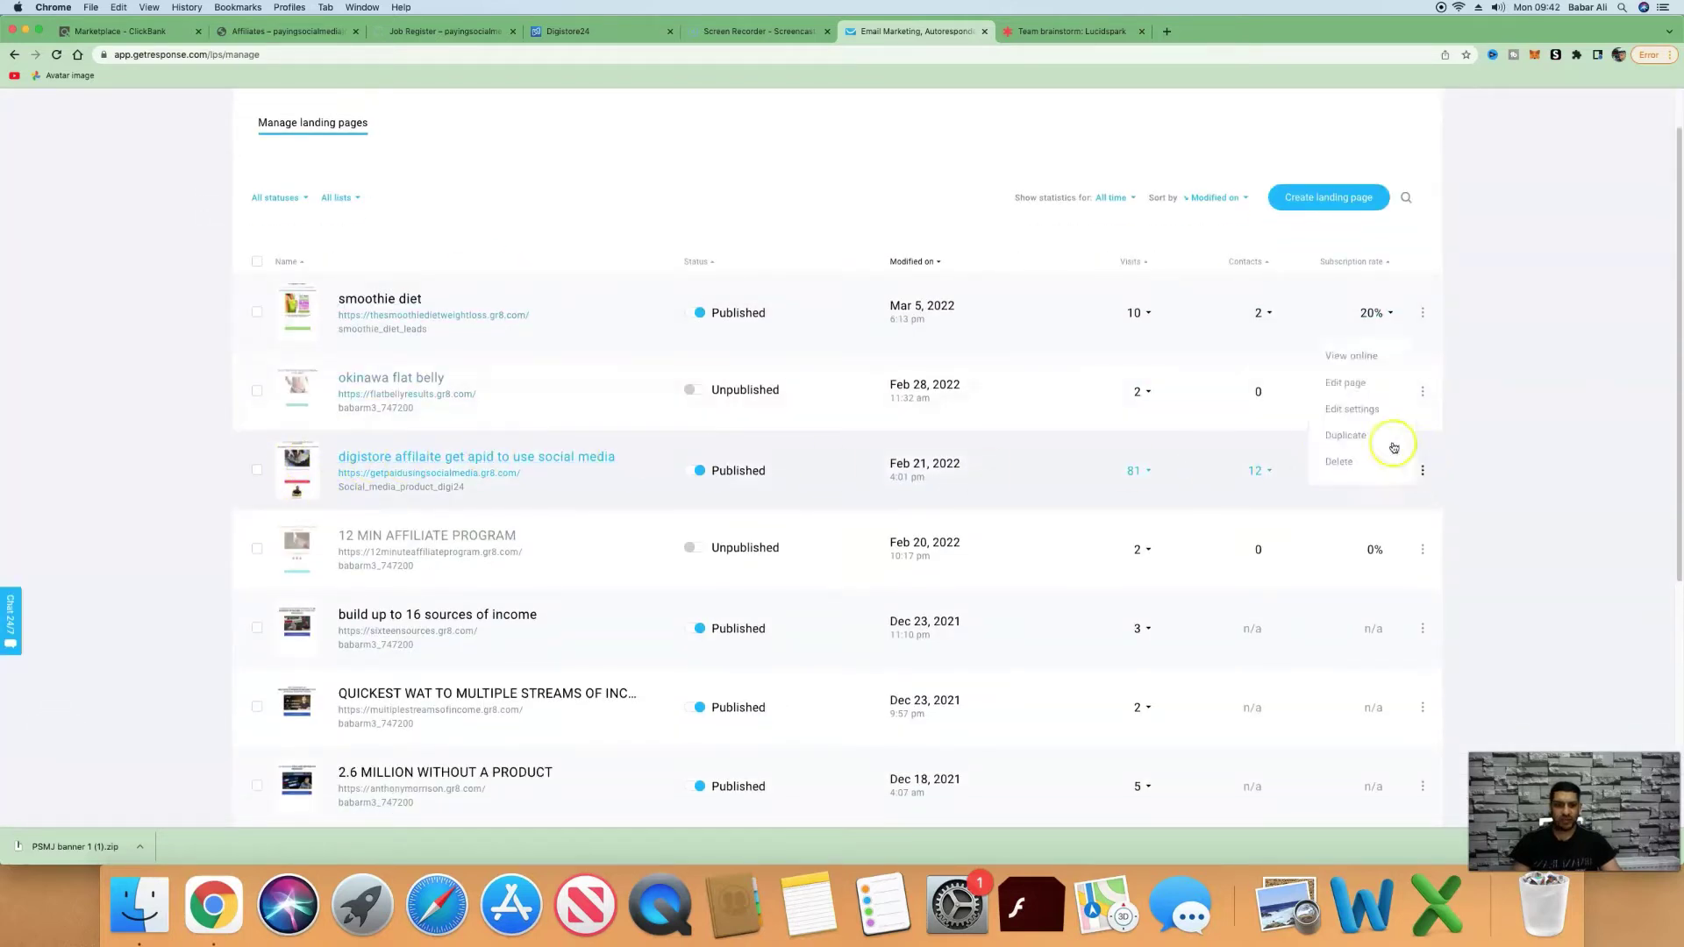
click(1379, 388)
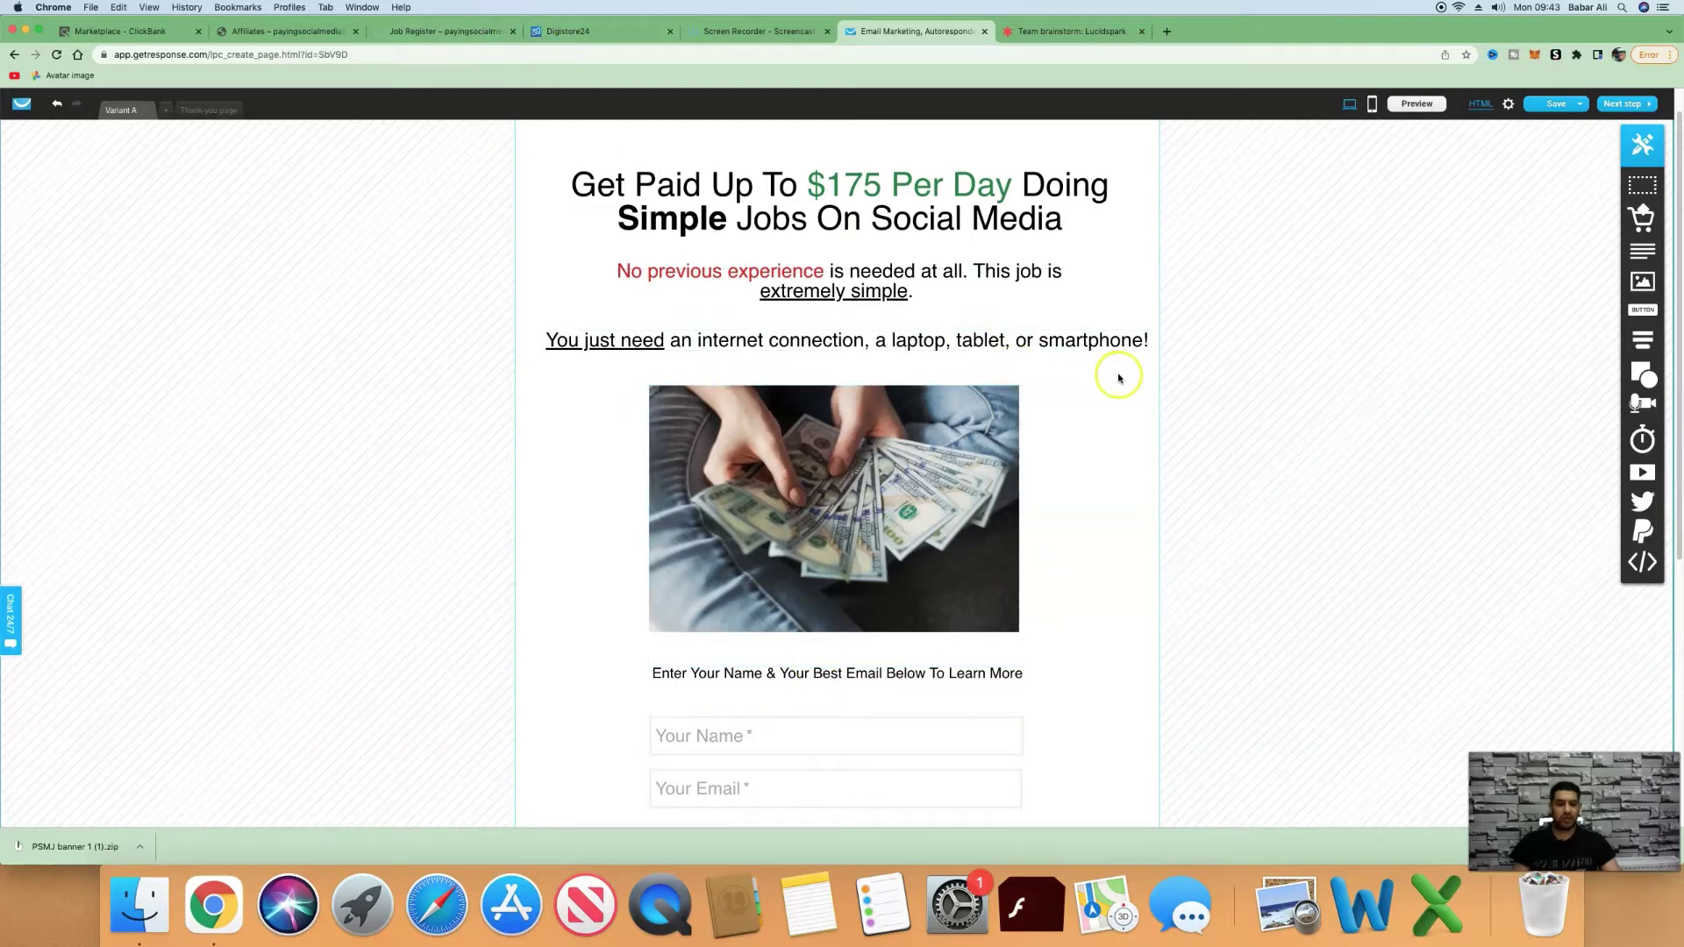
Scroll through Variant A of the landing page, then view its thank-you page.
scroll(1115, 376, up, 1)
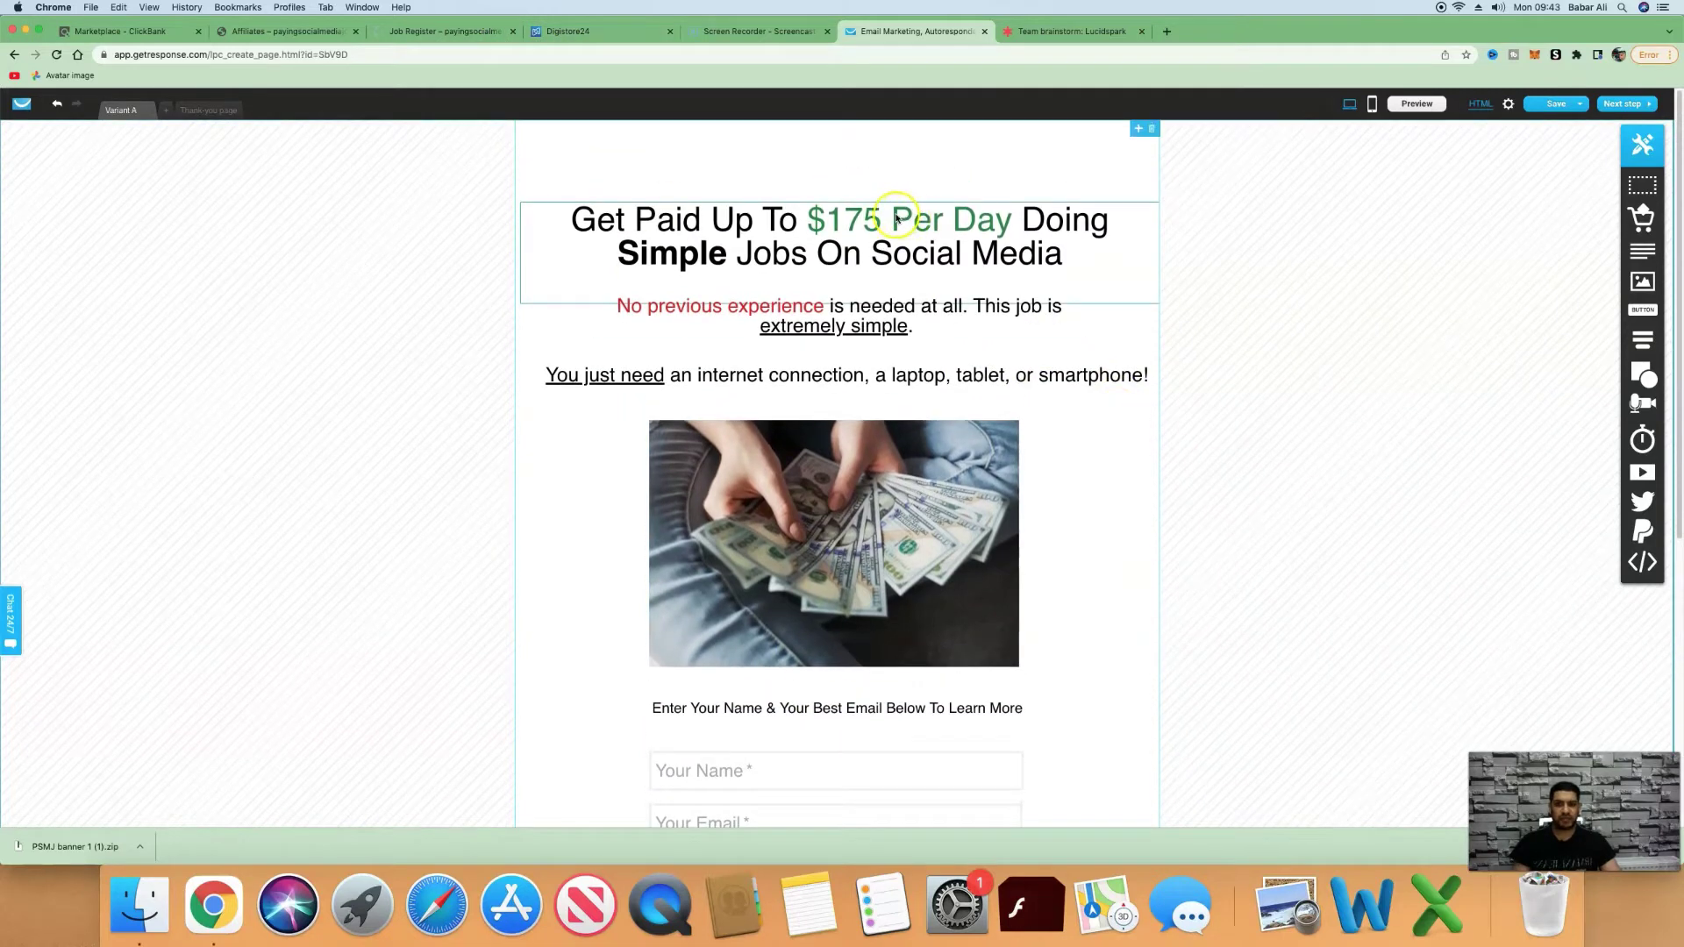
scroll(739, 263, down, 1)
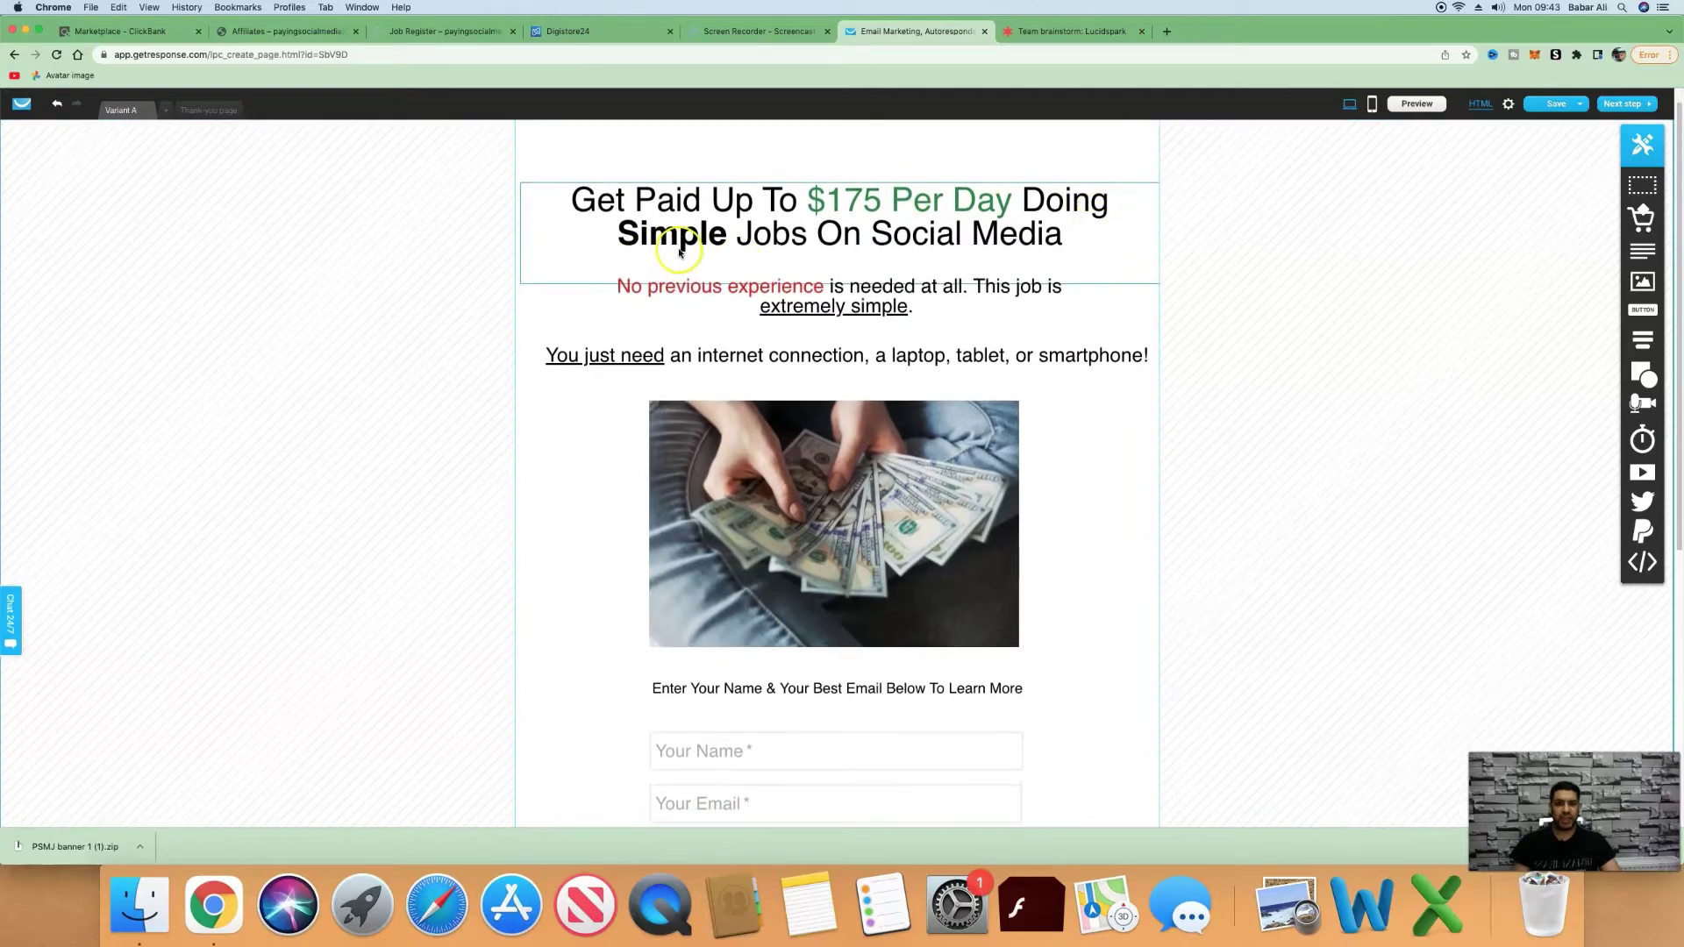
scroll(739, 272, down, 1)
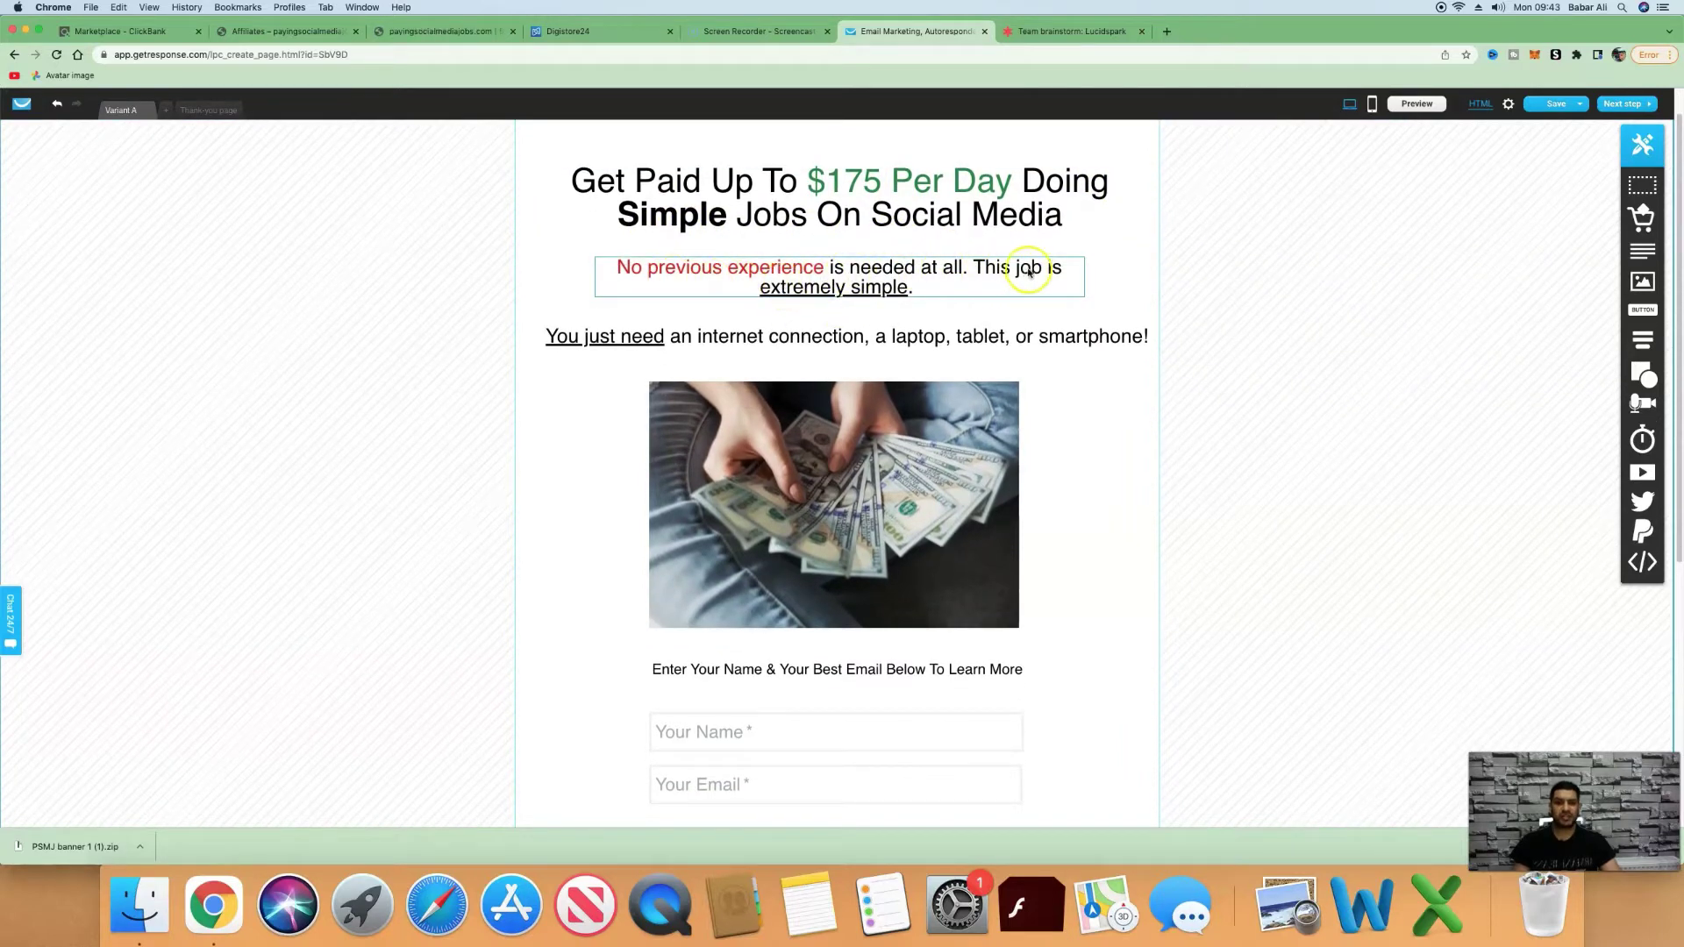
scroll(655, 336, down, 2)
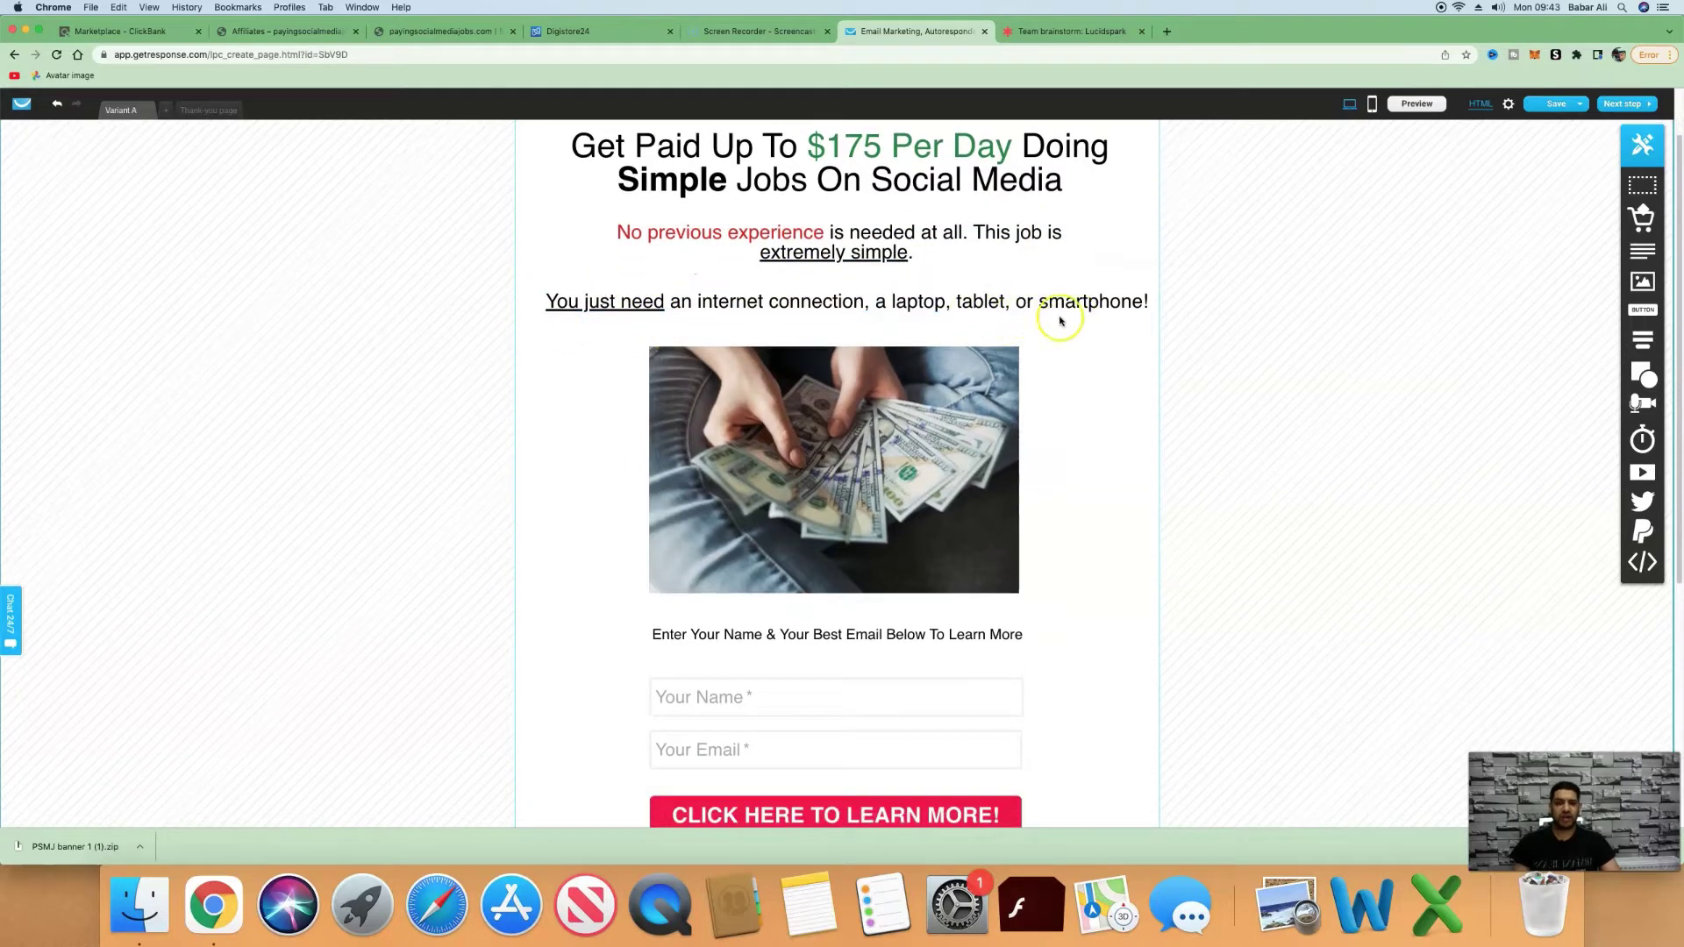
scroll(1101, 324, down, 1)
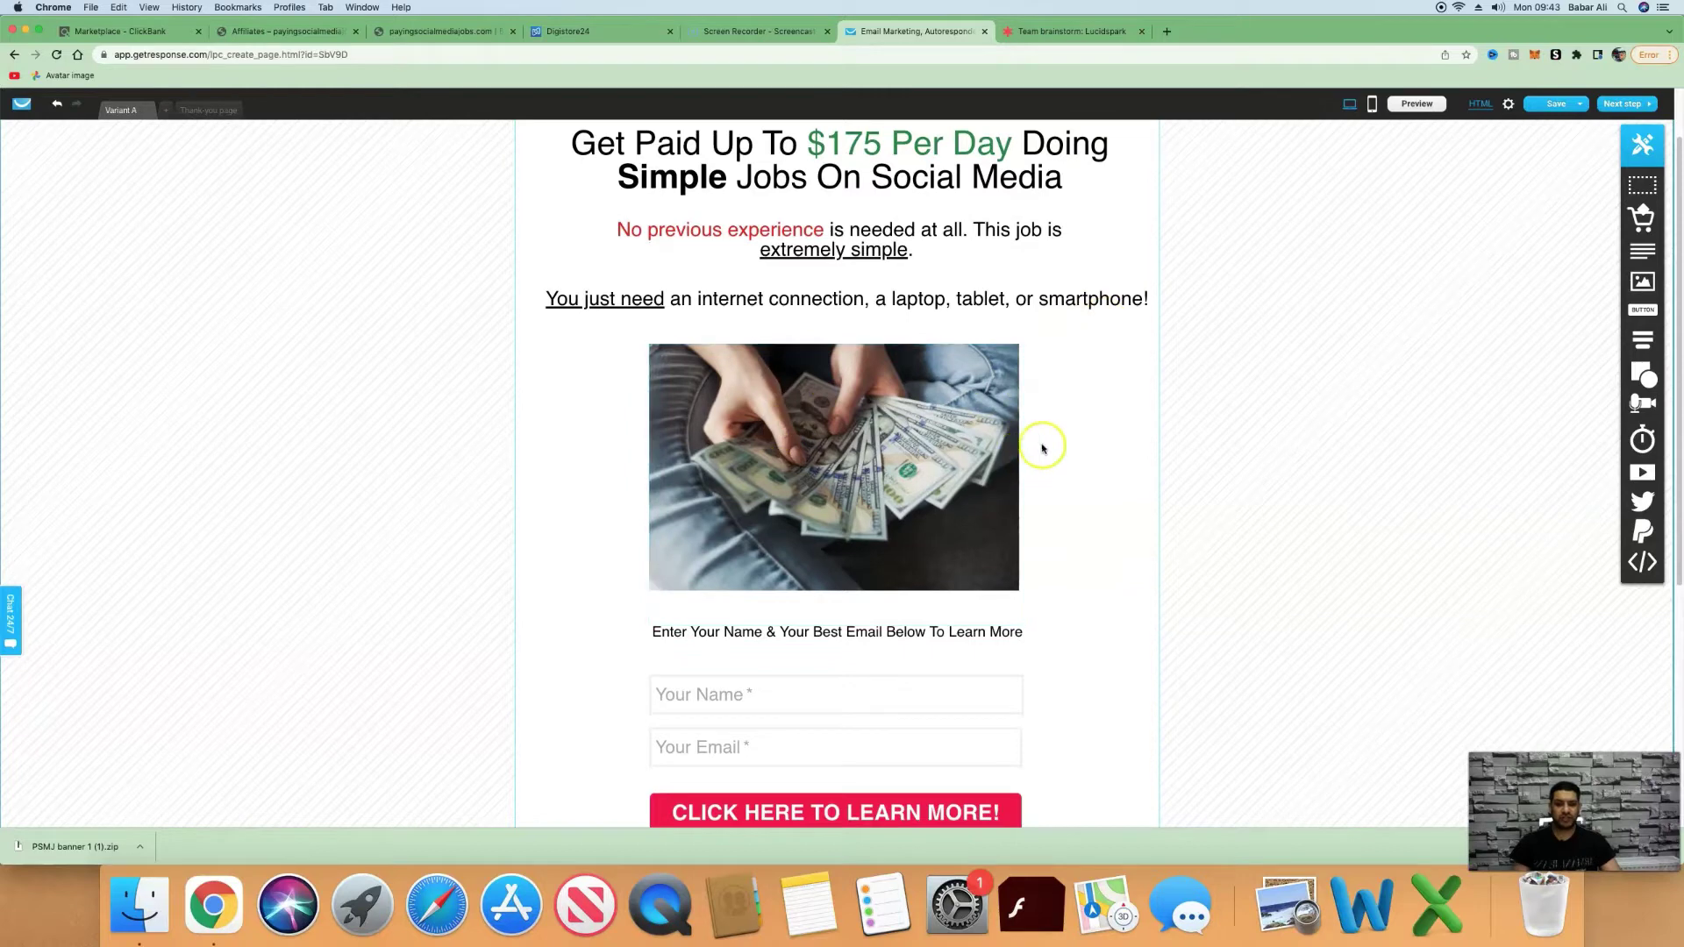
scroll(1022, 443, down, 1)
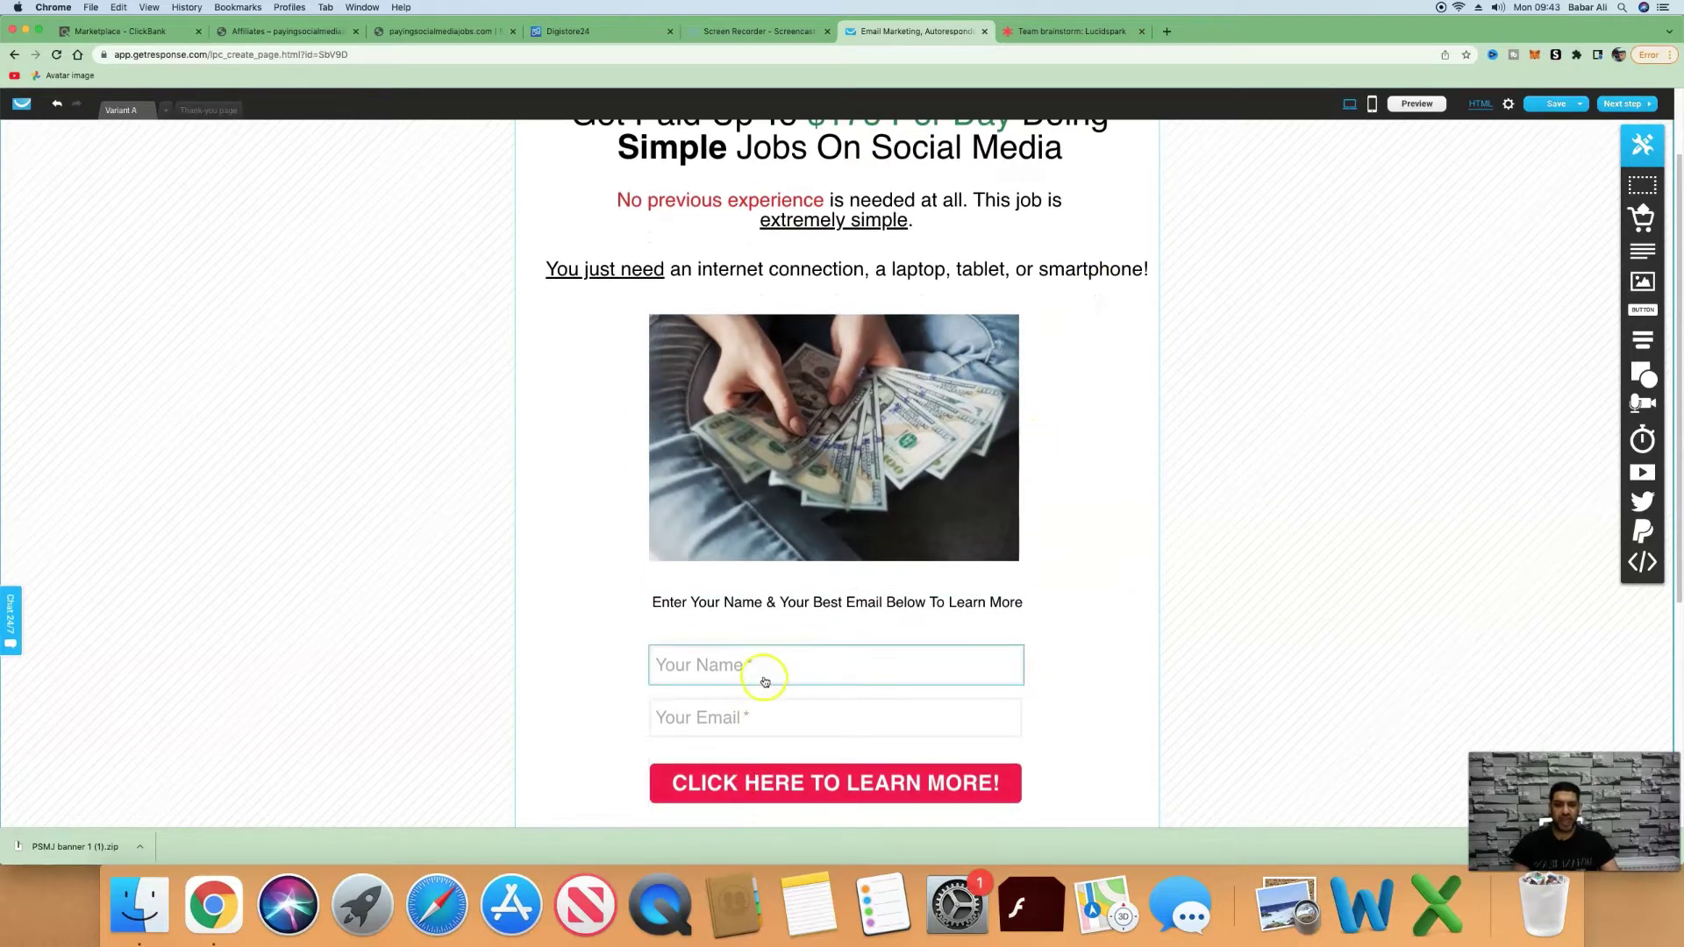
click(215, 112)
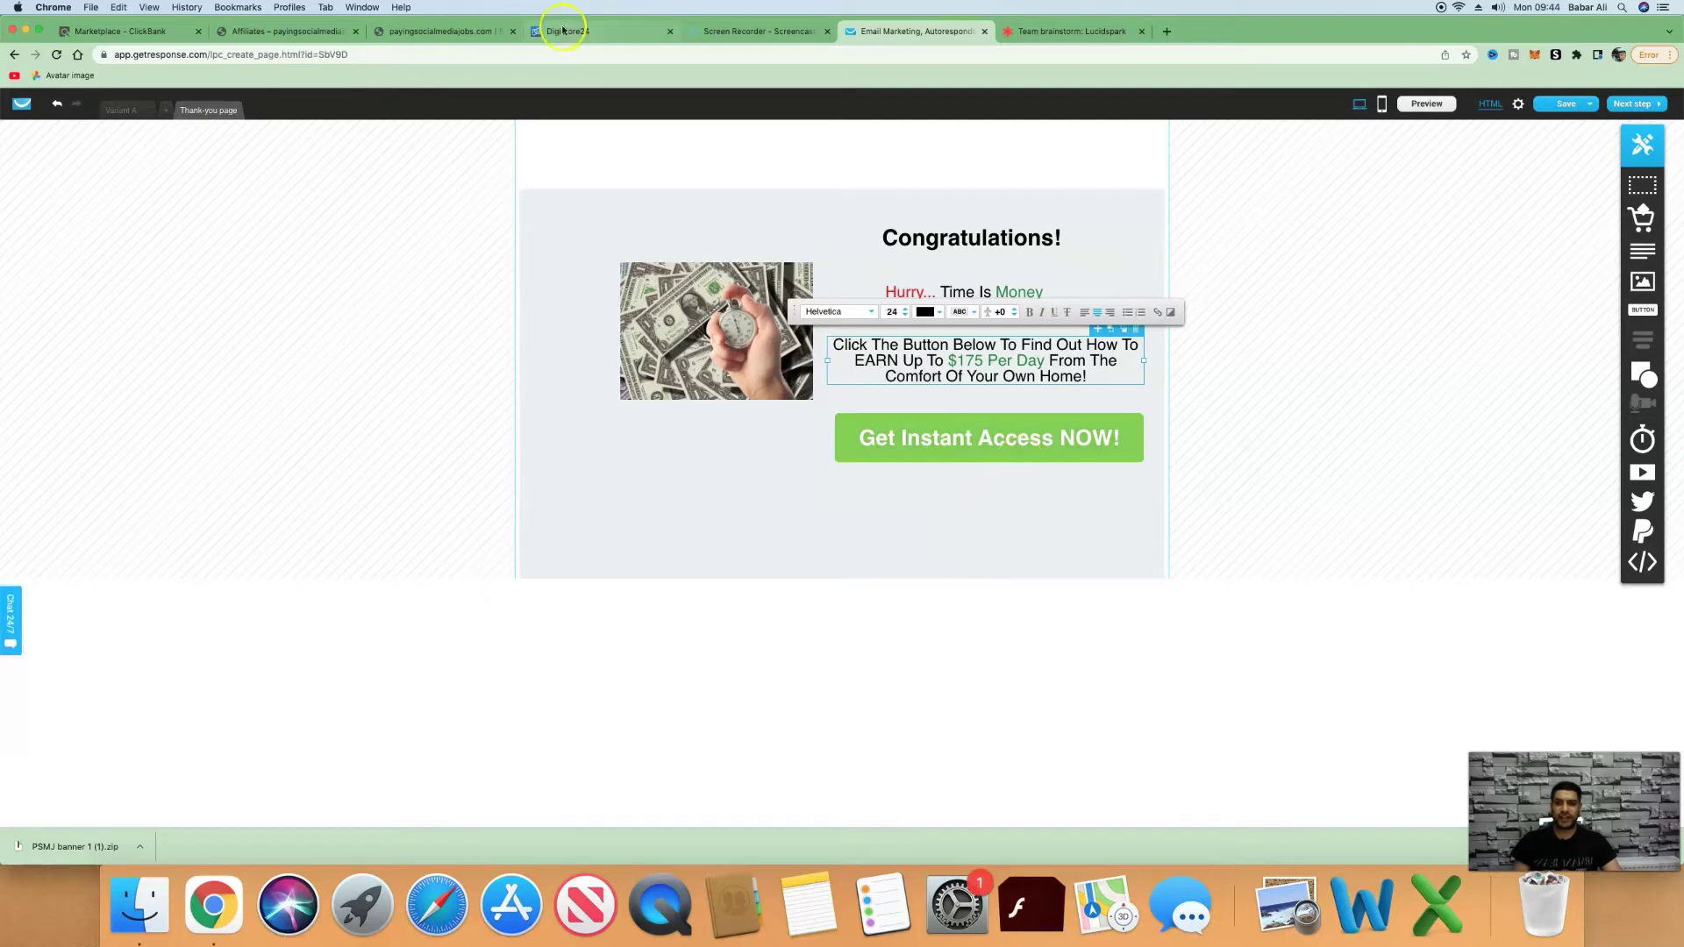
Move the Job Quiz tab to second position, check the other tabs, and open the Affiliates email list.
click(476, 39)
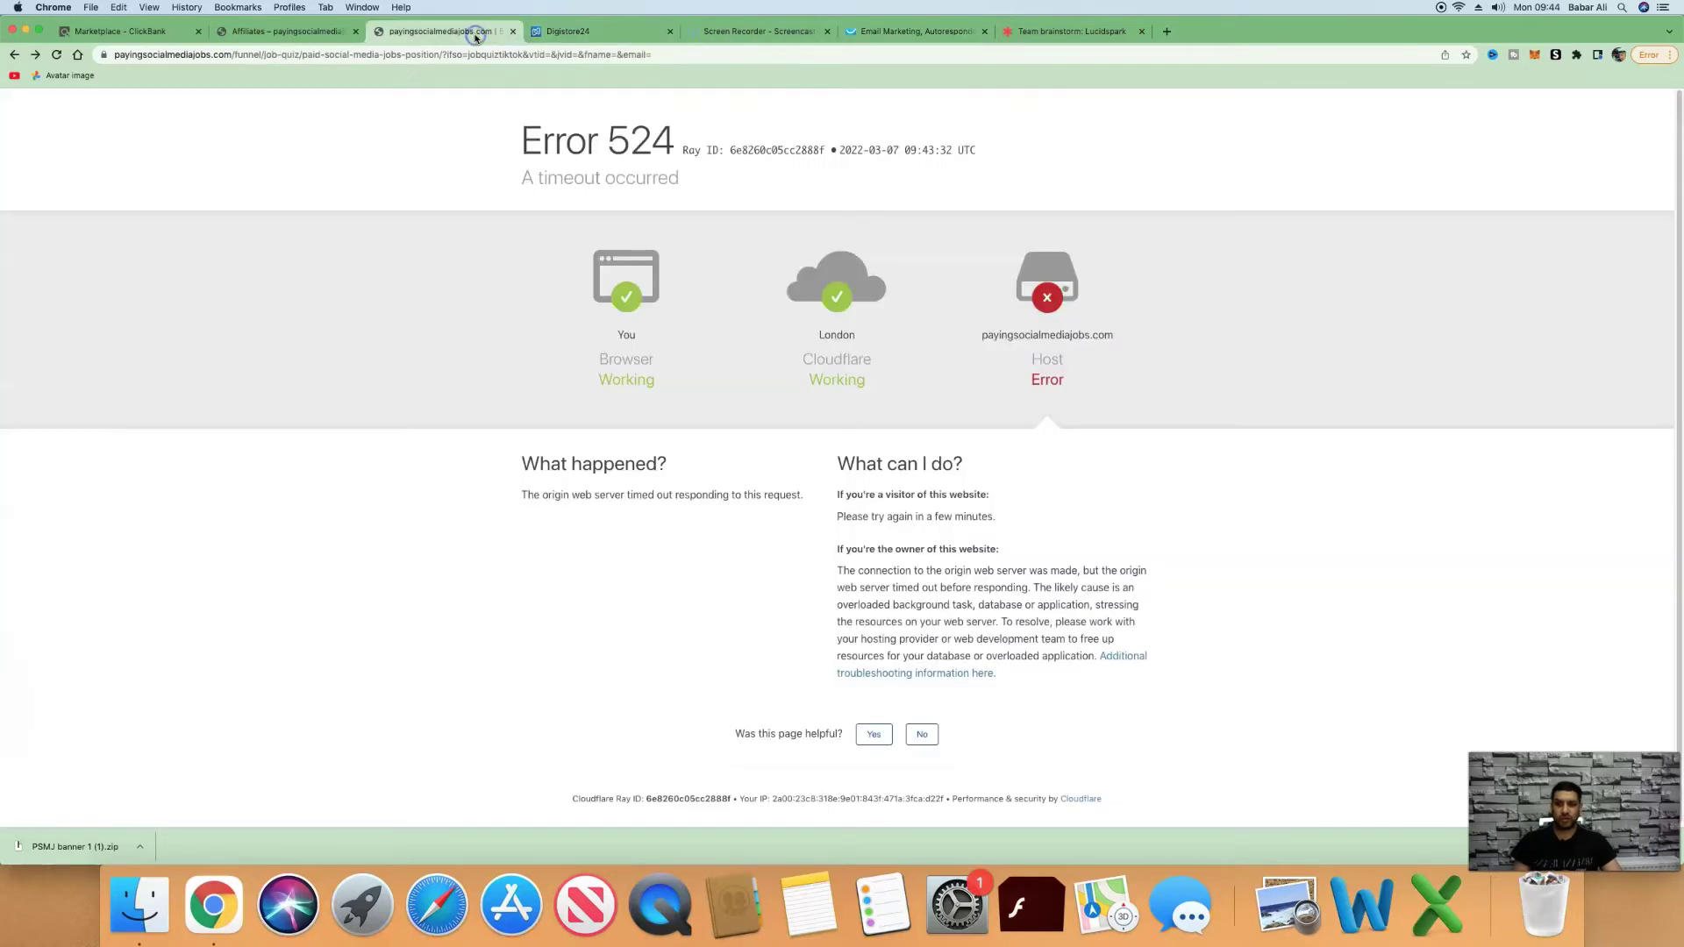
drag(456, 31, 298, 32)
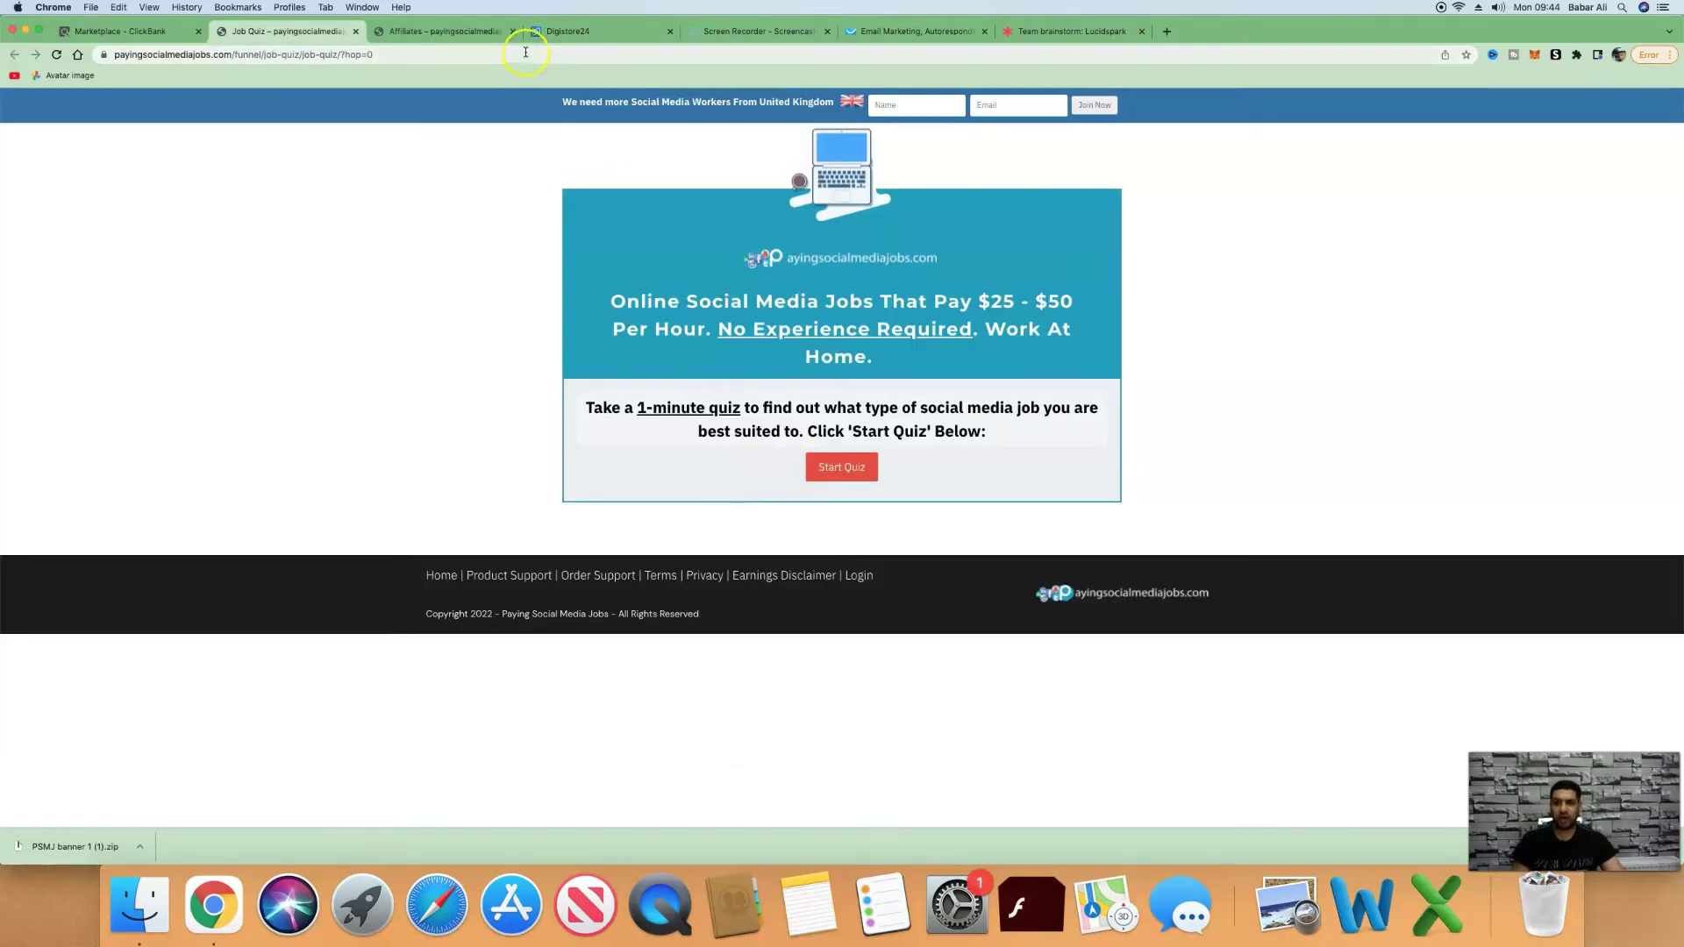
click(916, 31)
click(1071, 32)
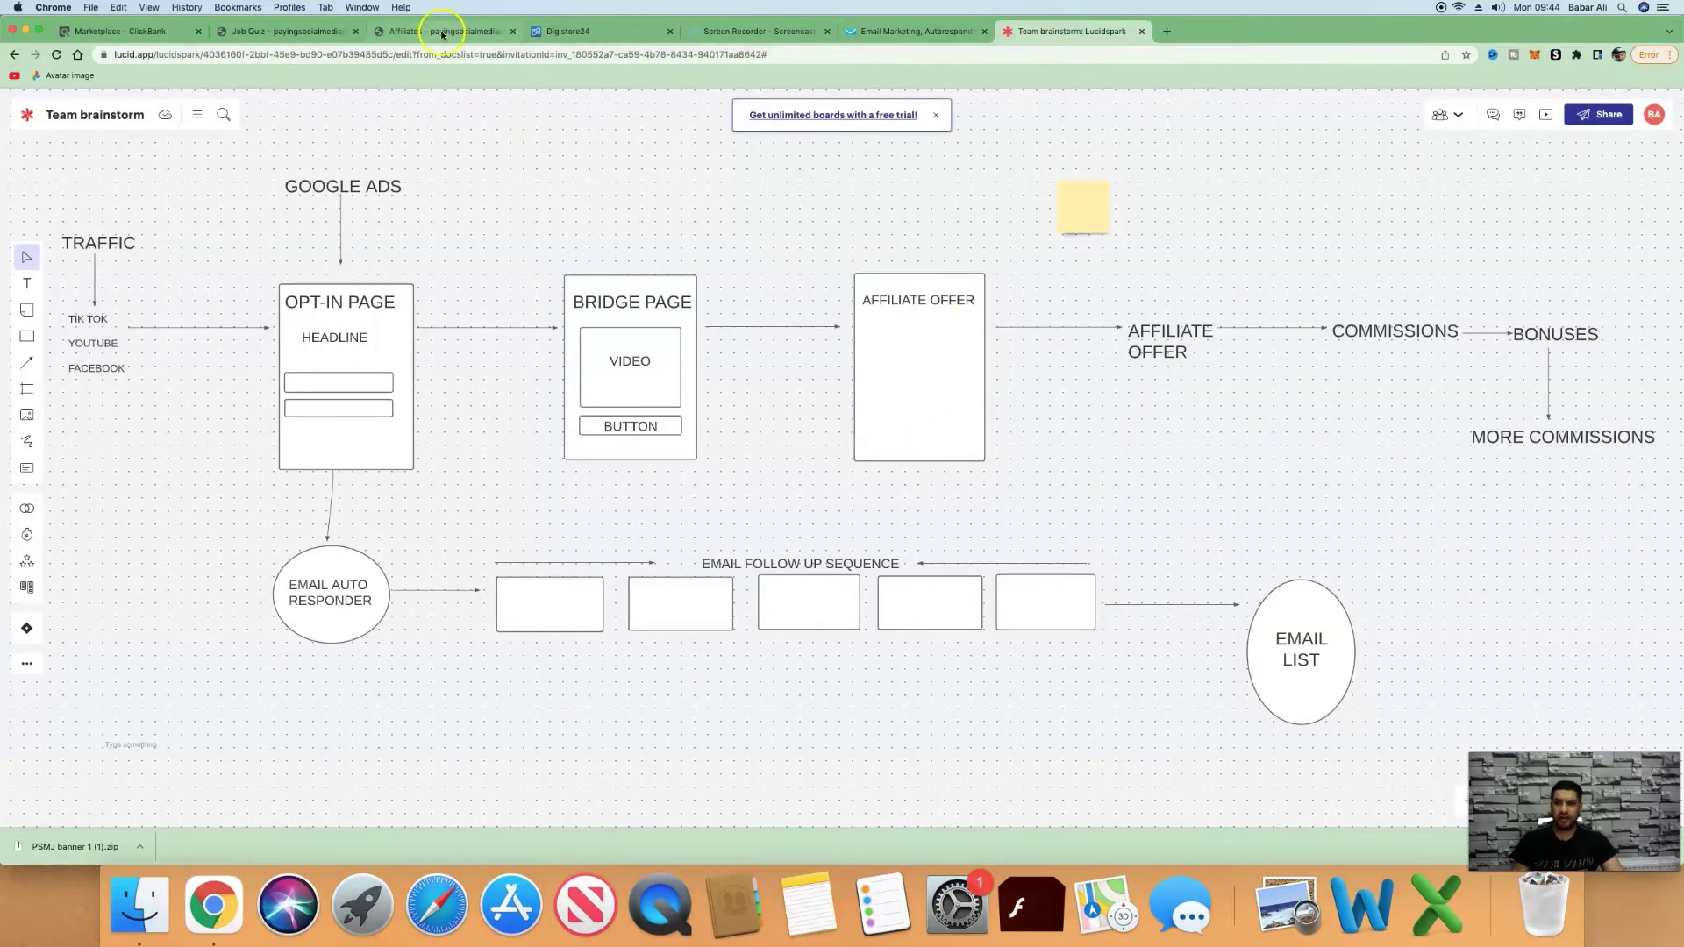
click(318, 31)
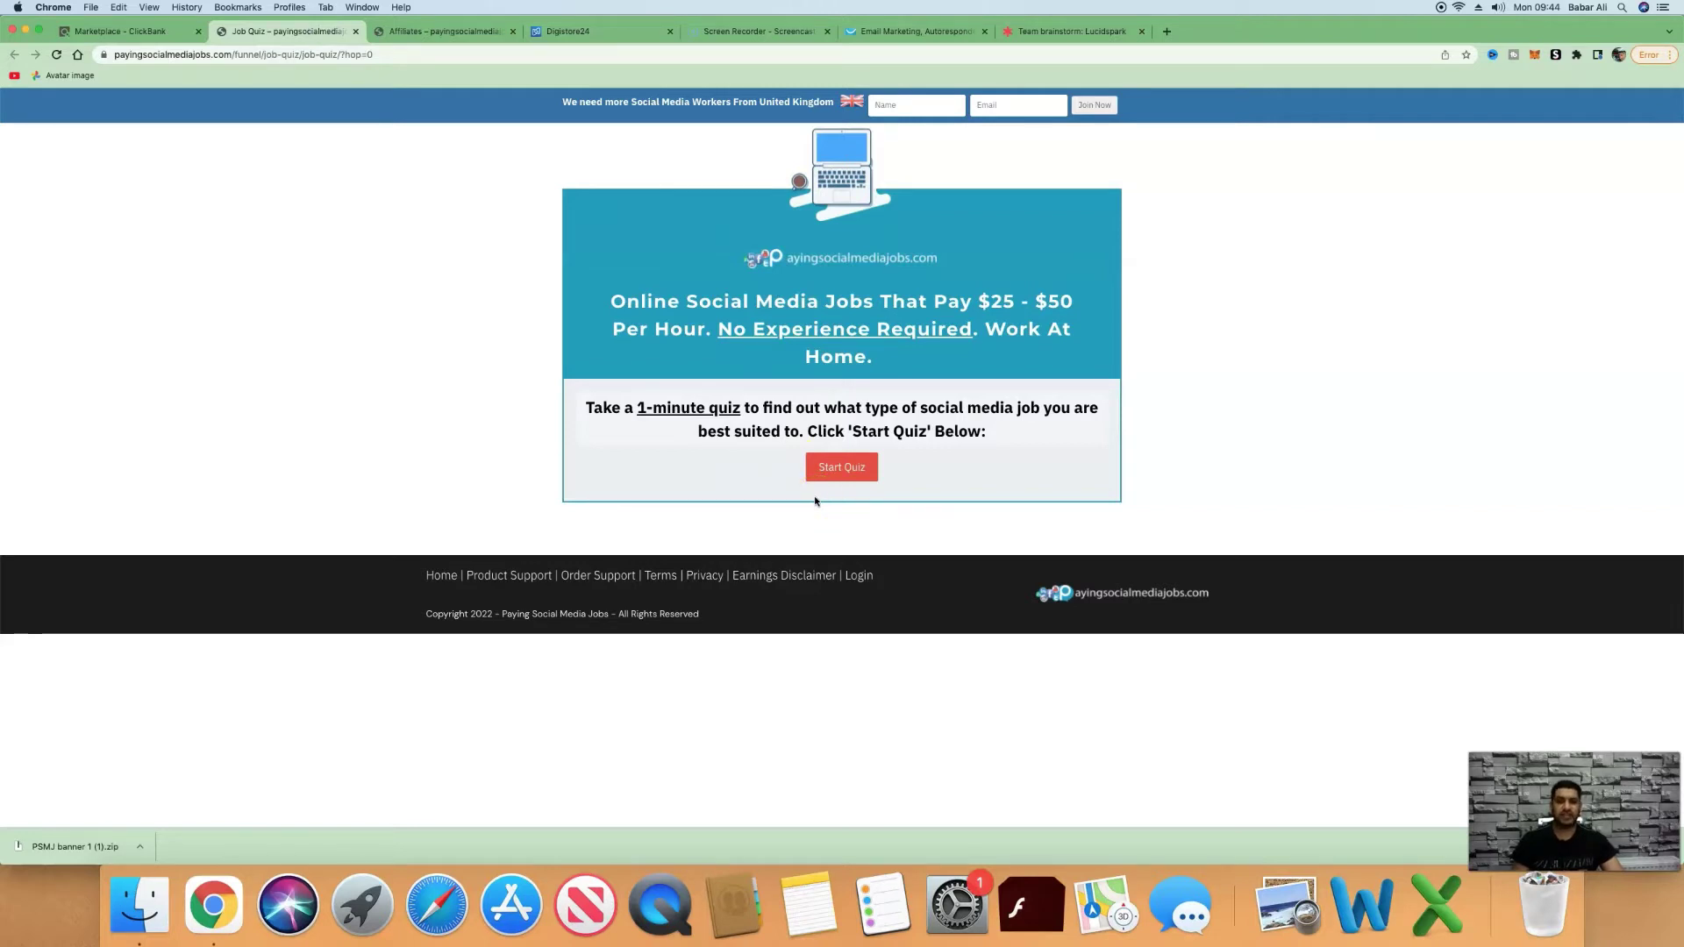
click(1041, 30)
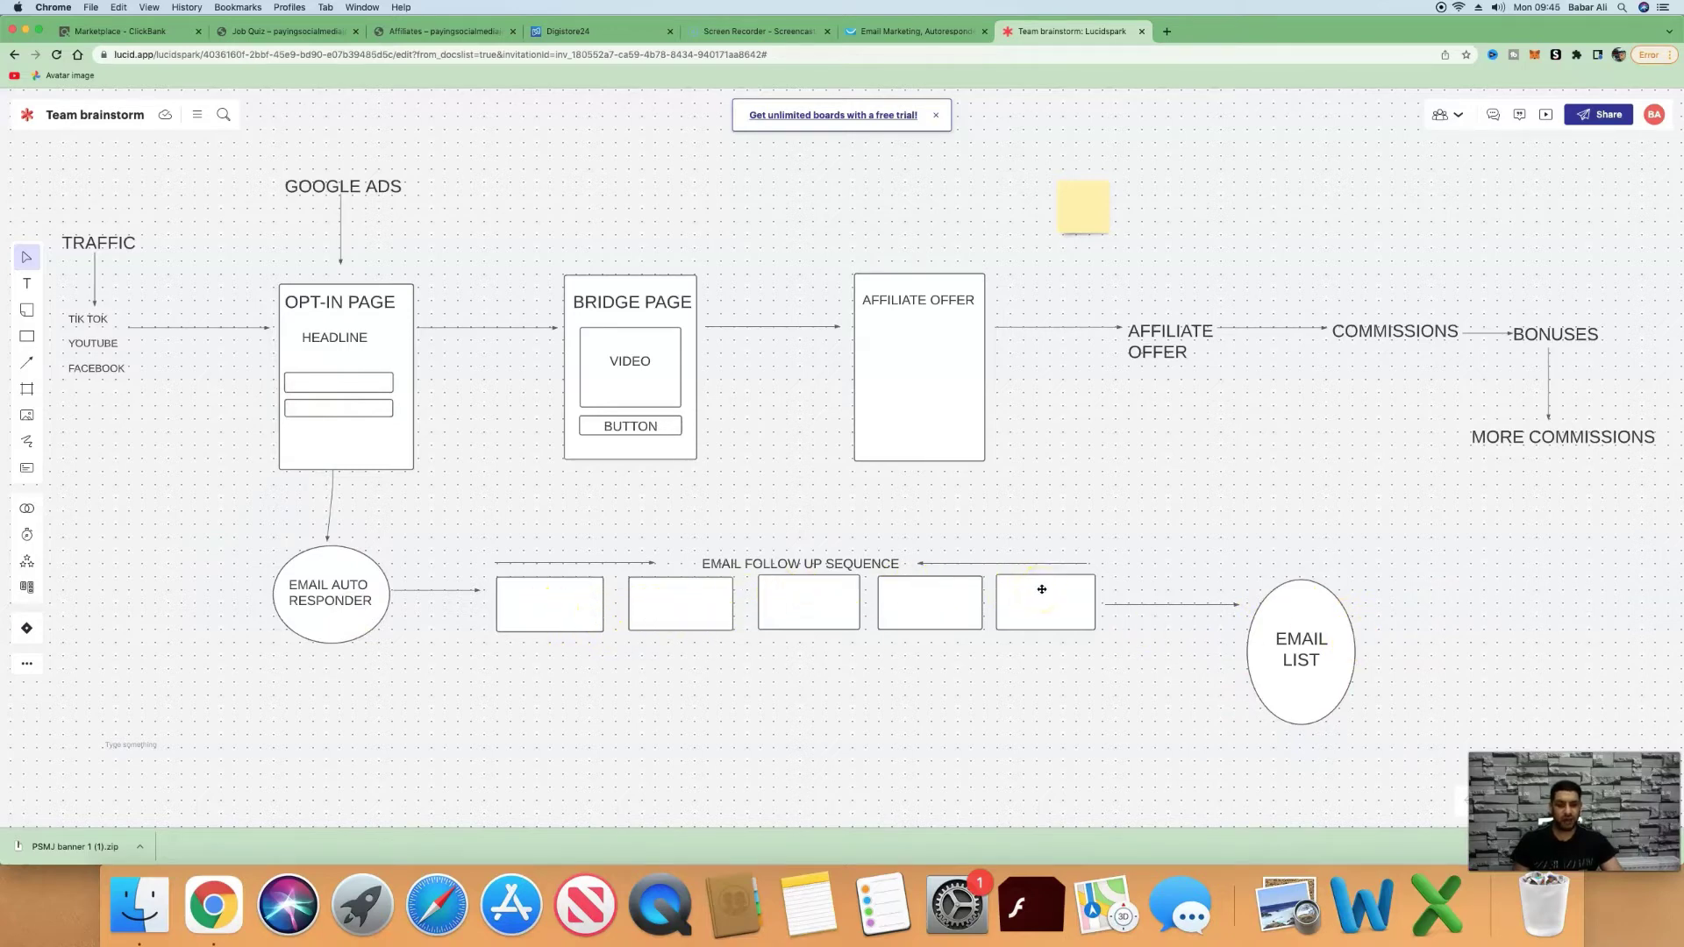
click(438, 32)
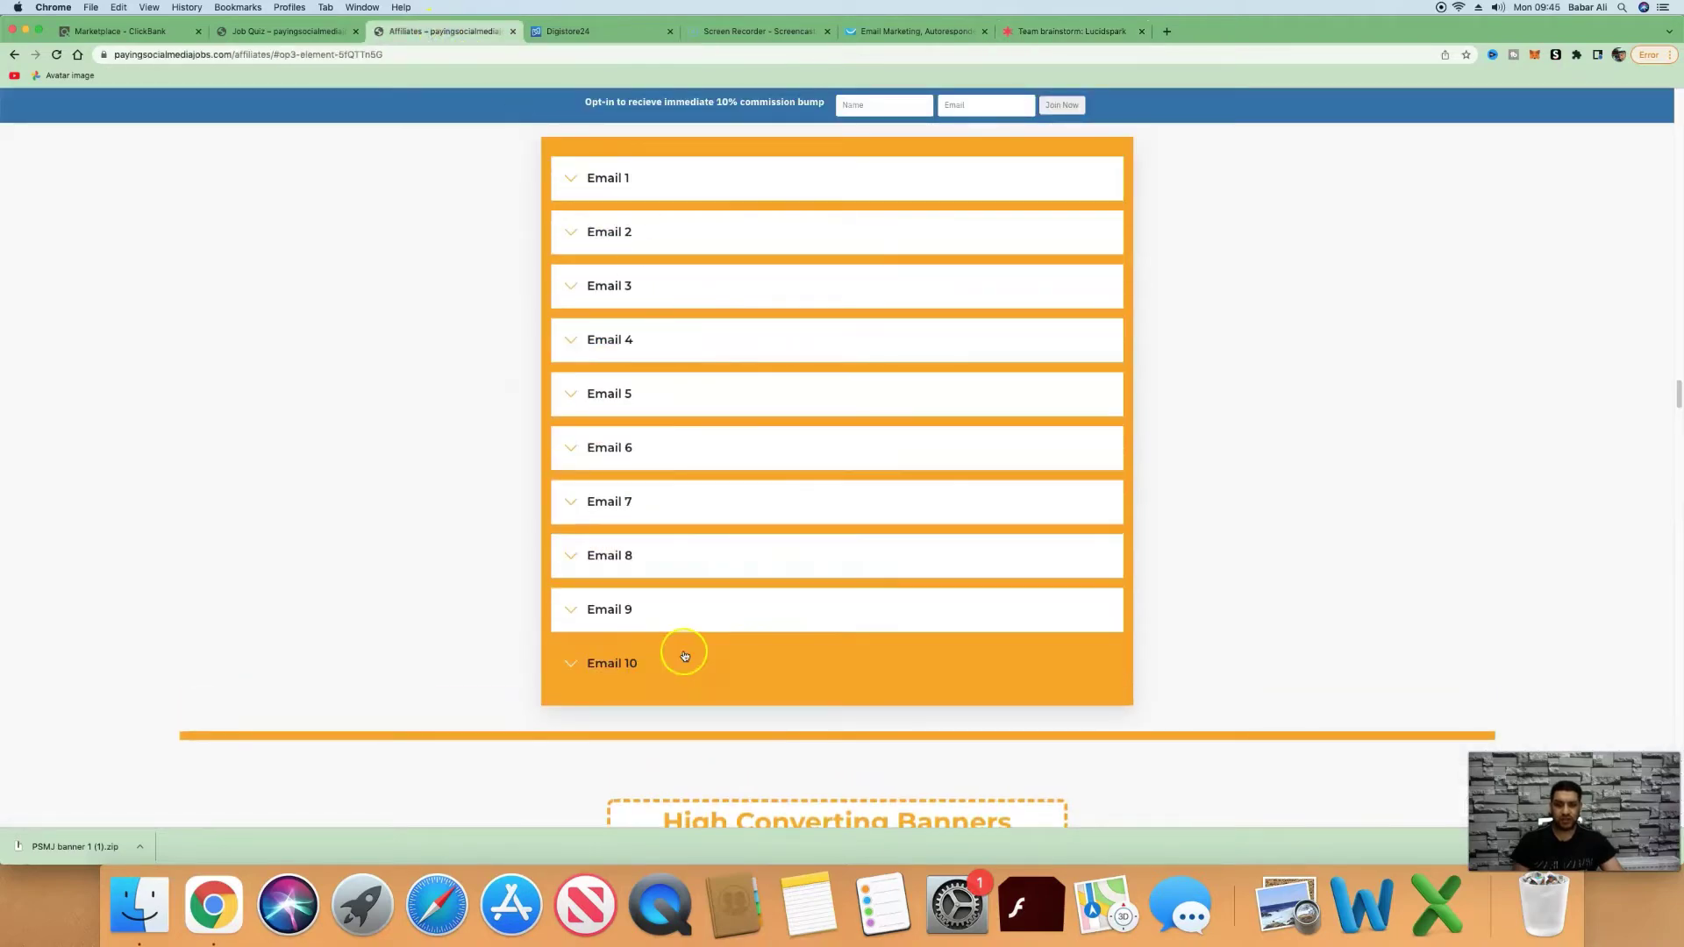
Preview Email 1 in the affiliates swipe list, then bring up the ClickBank Marketplace.
click(684, 193)
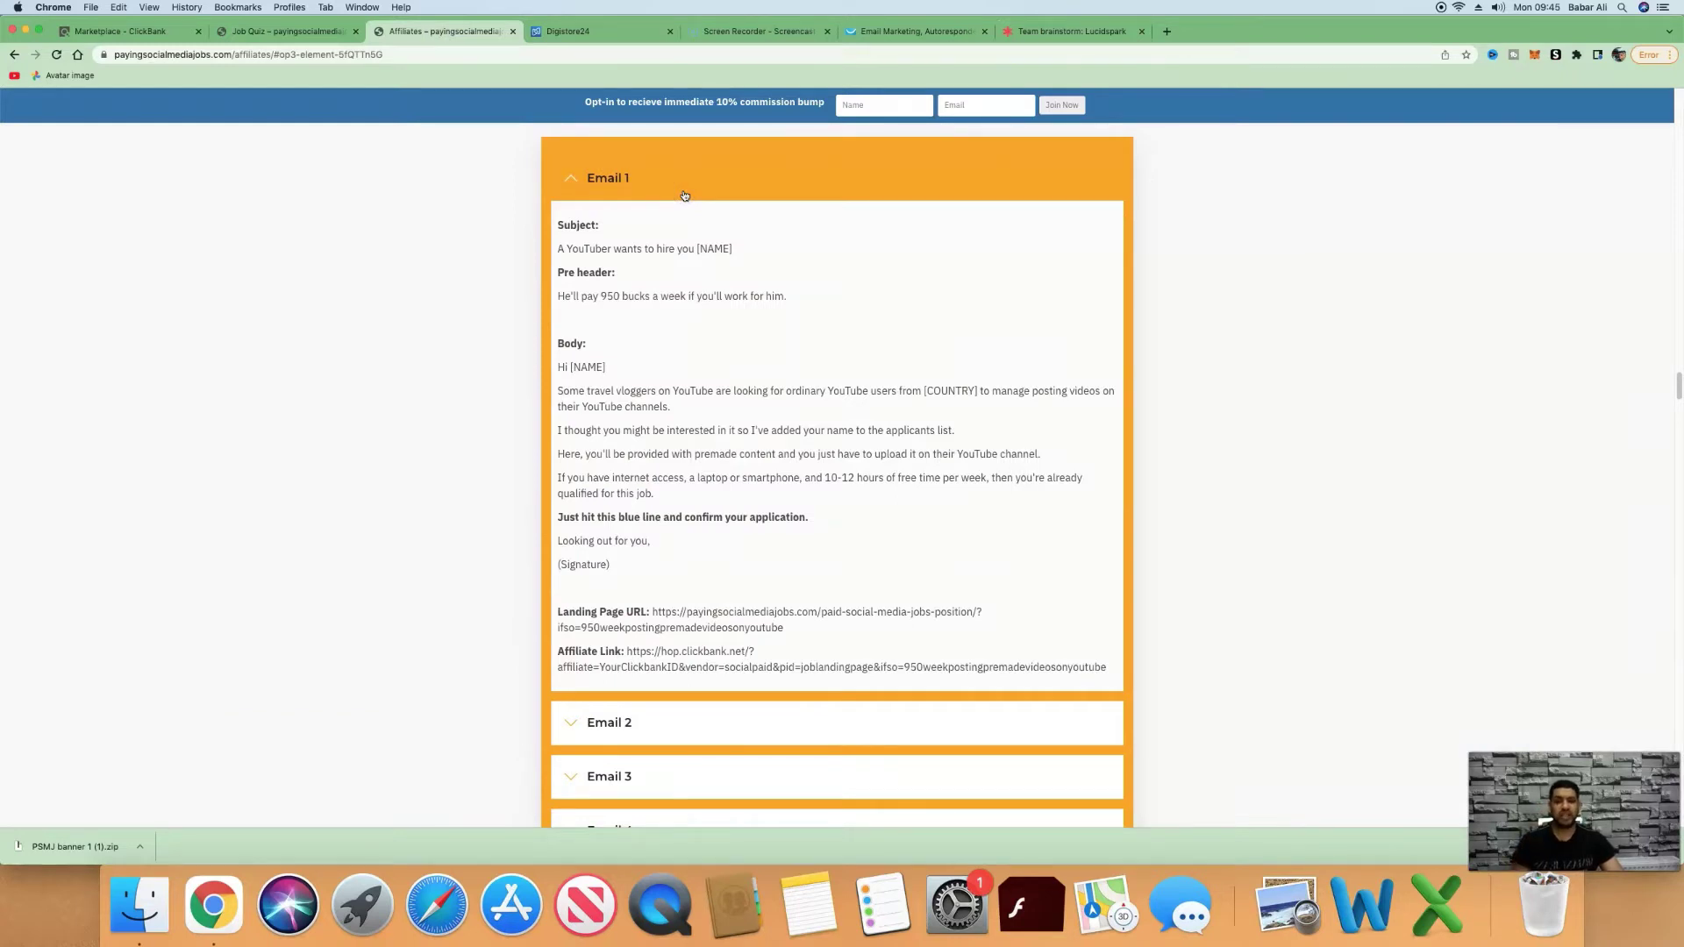
click(684, 193)
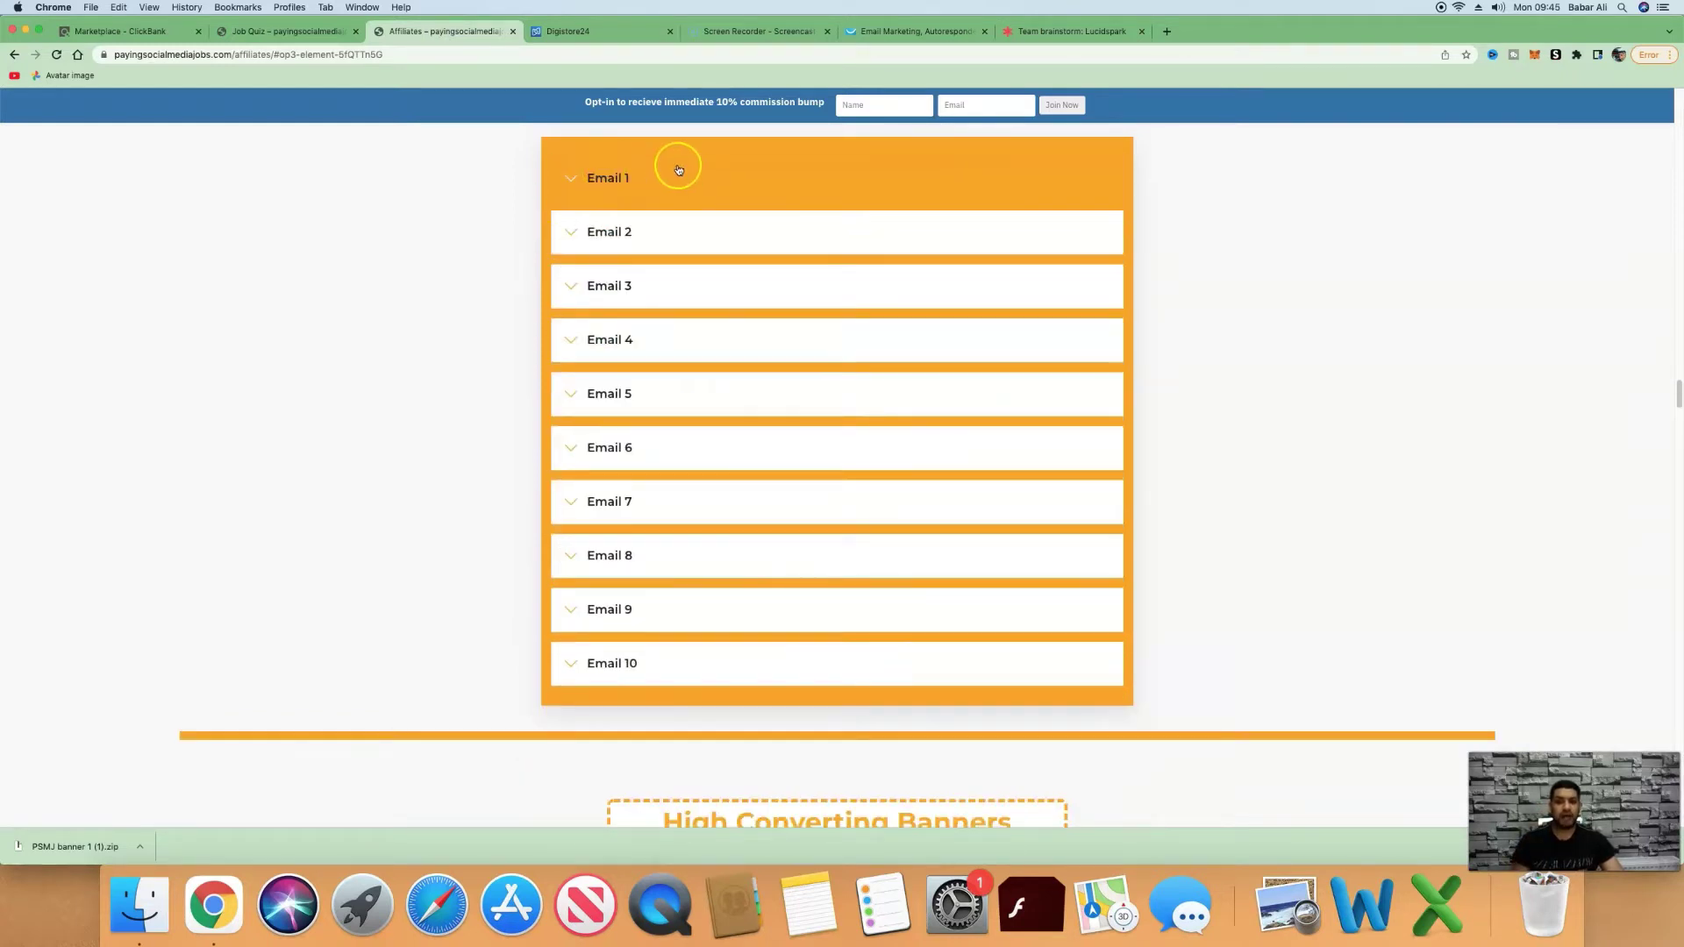
click(1066, 32)
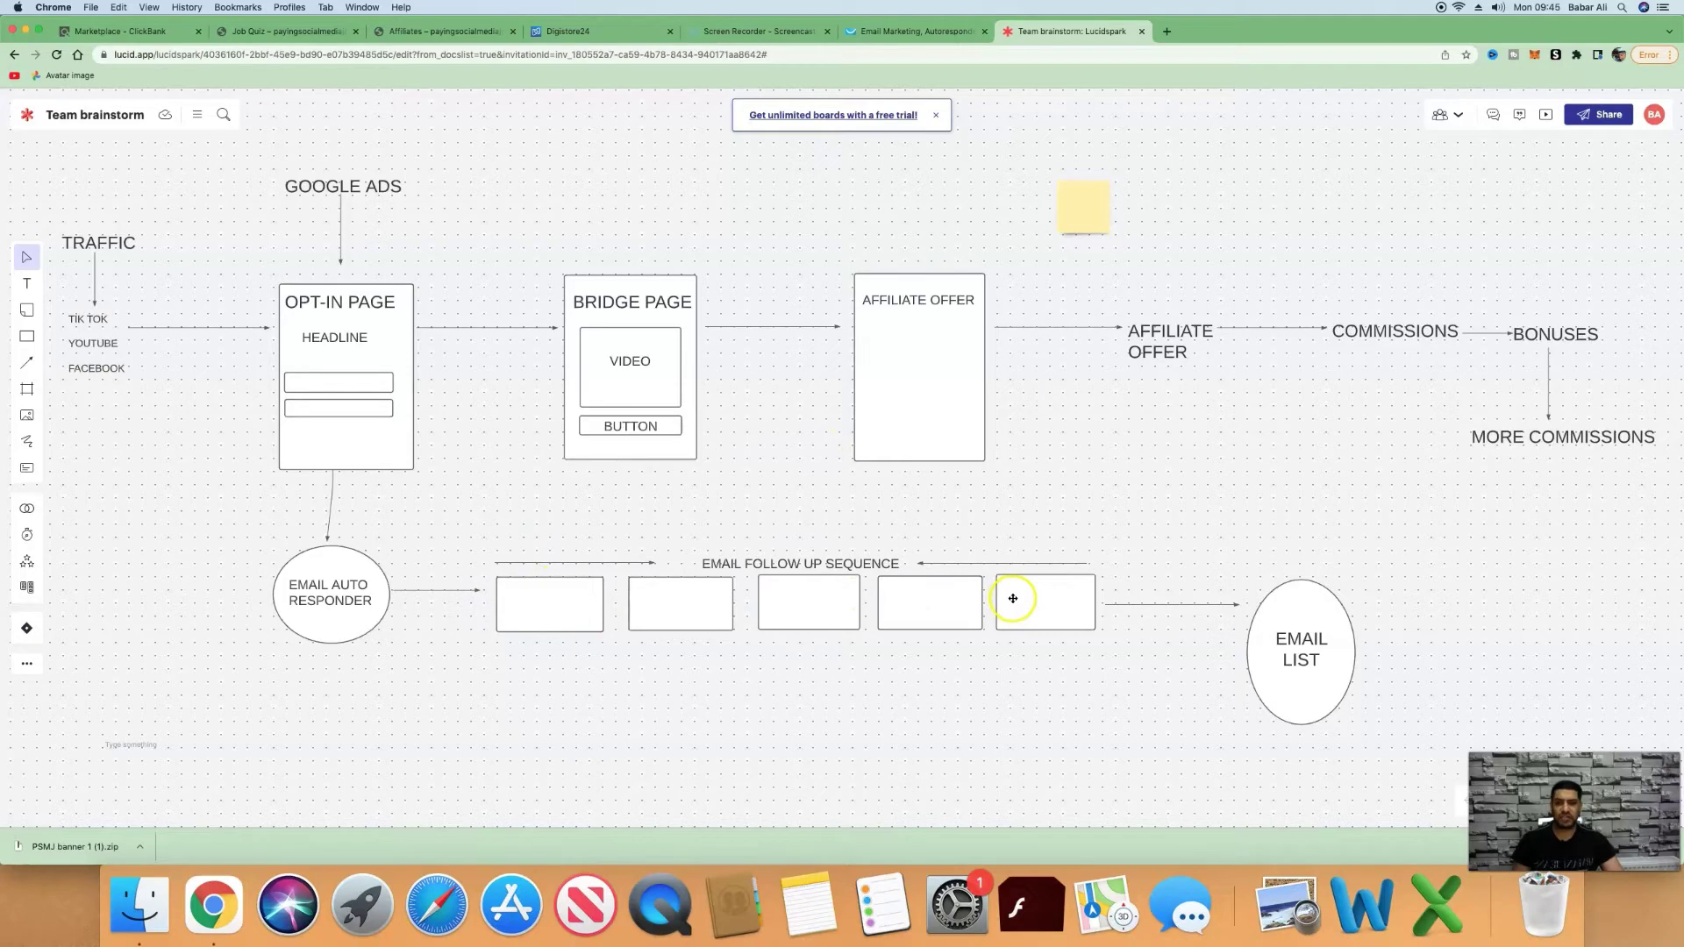
click(412, 32)
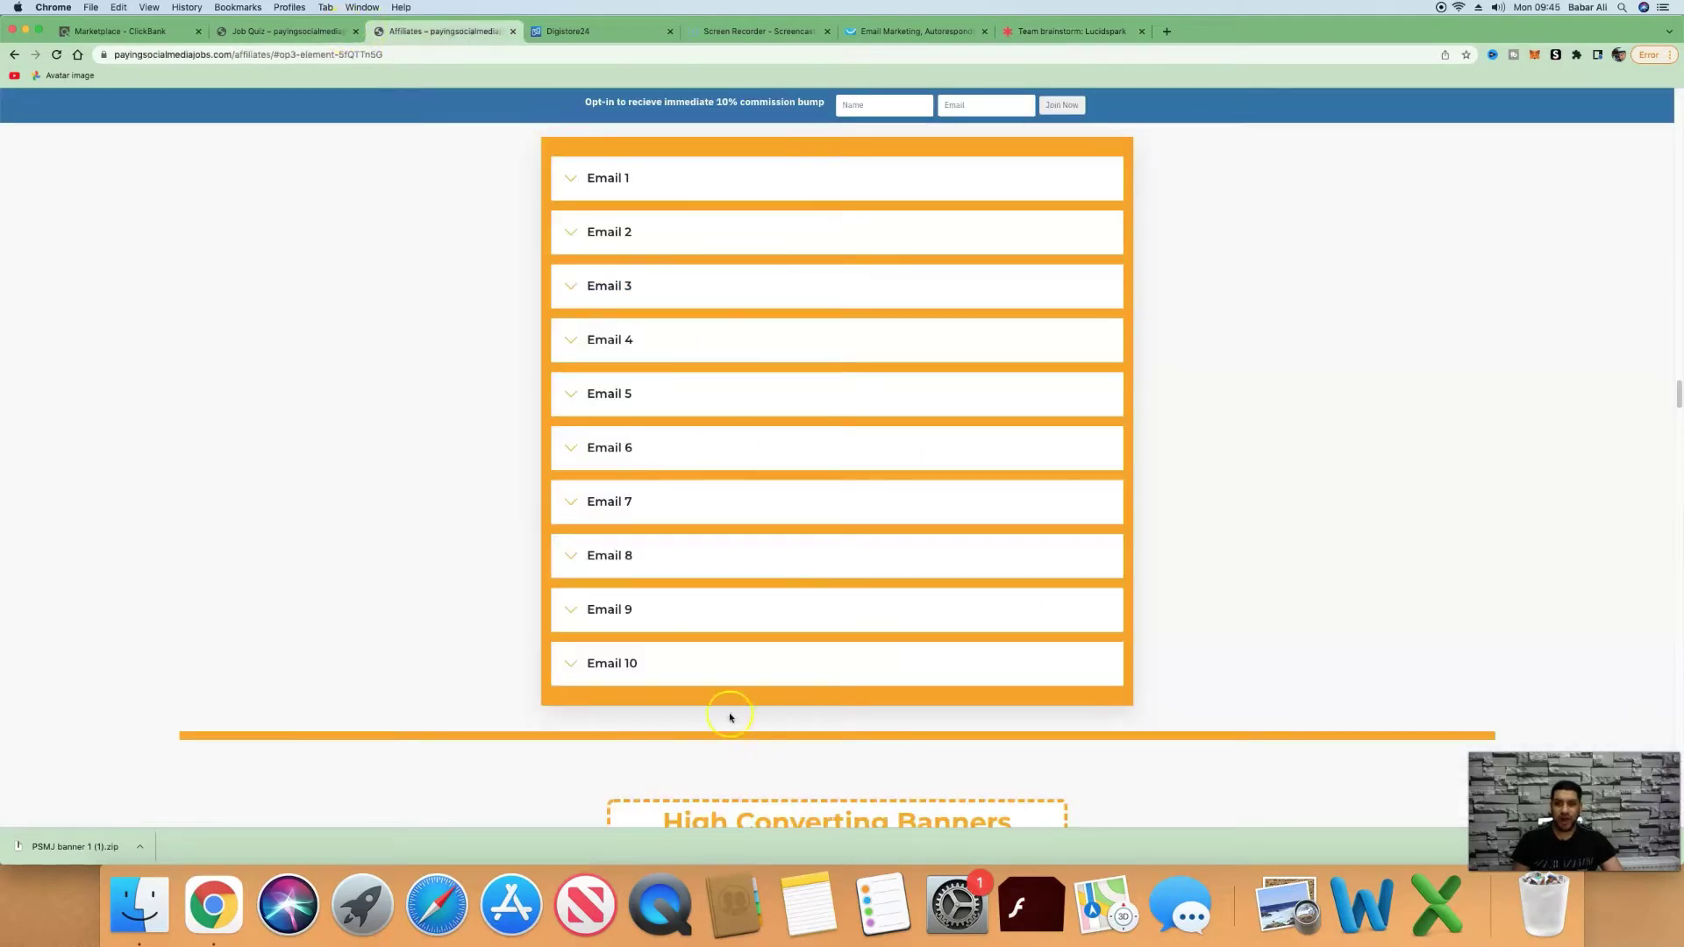
key(super+1)
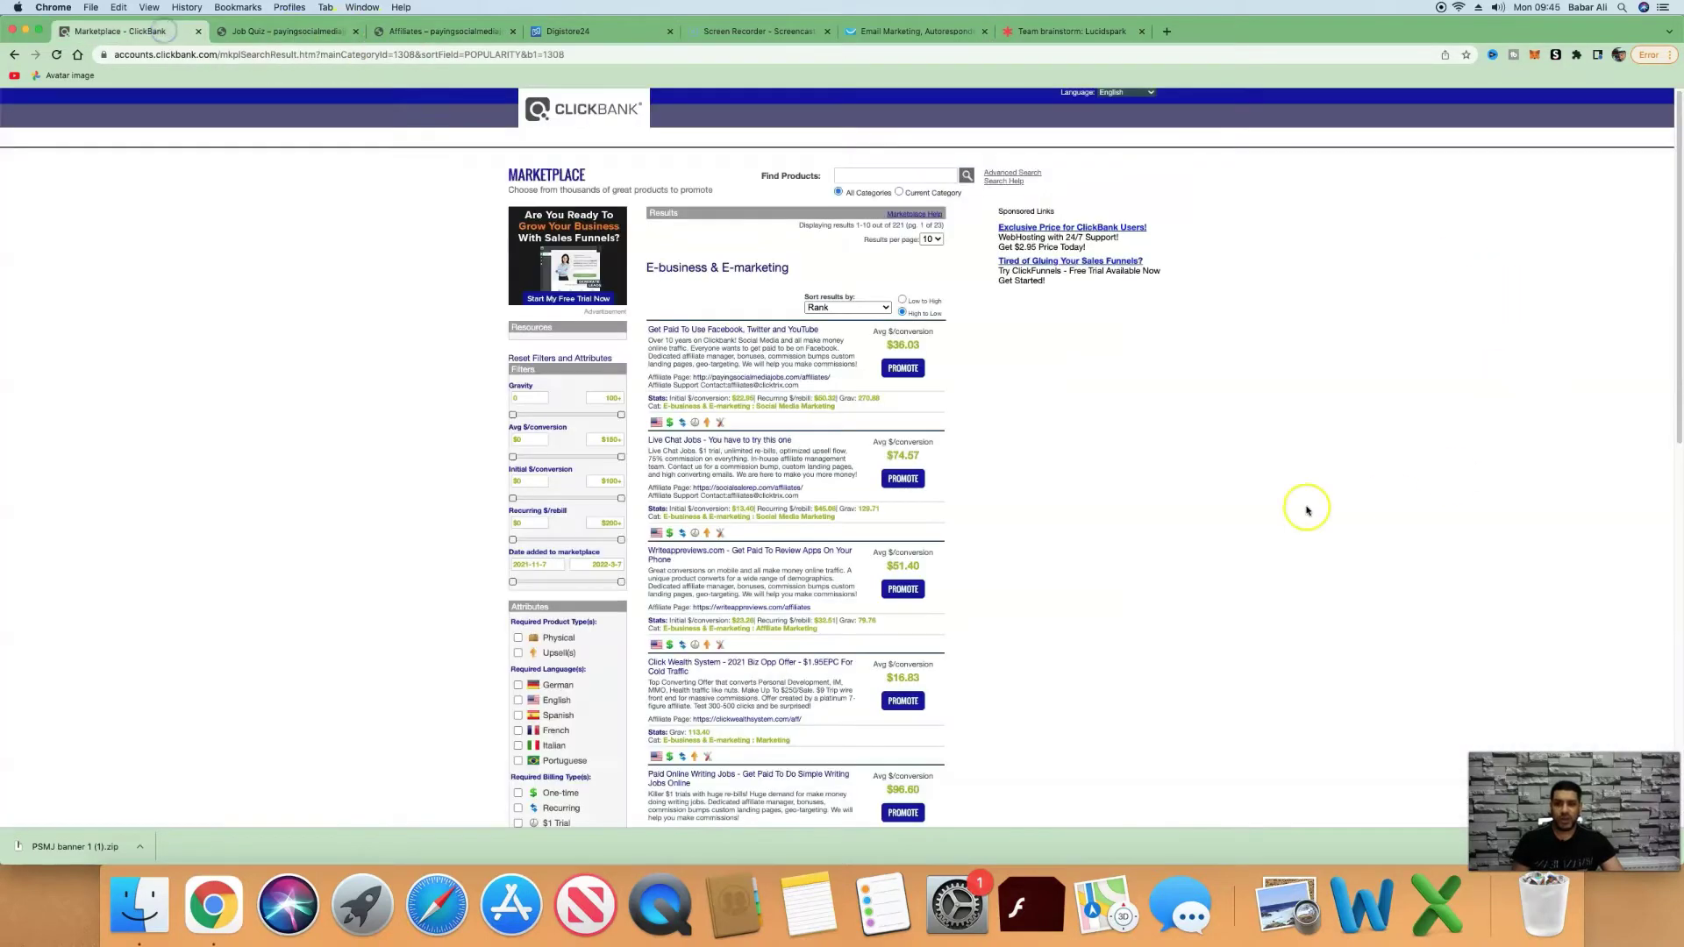
Look over the top Facebook, Twitter and YouTube offer on ClickBank before returning to GetResponse.
scroll(1140, 605, down, 1)
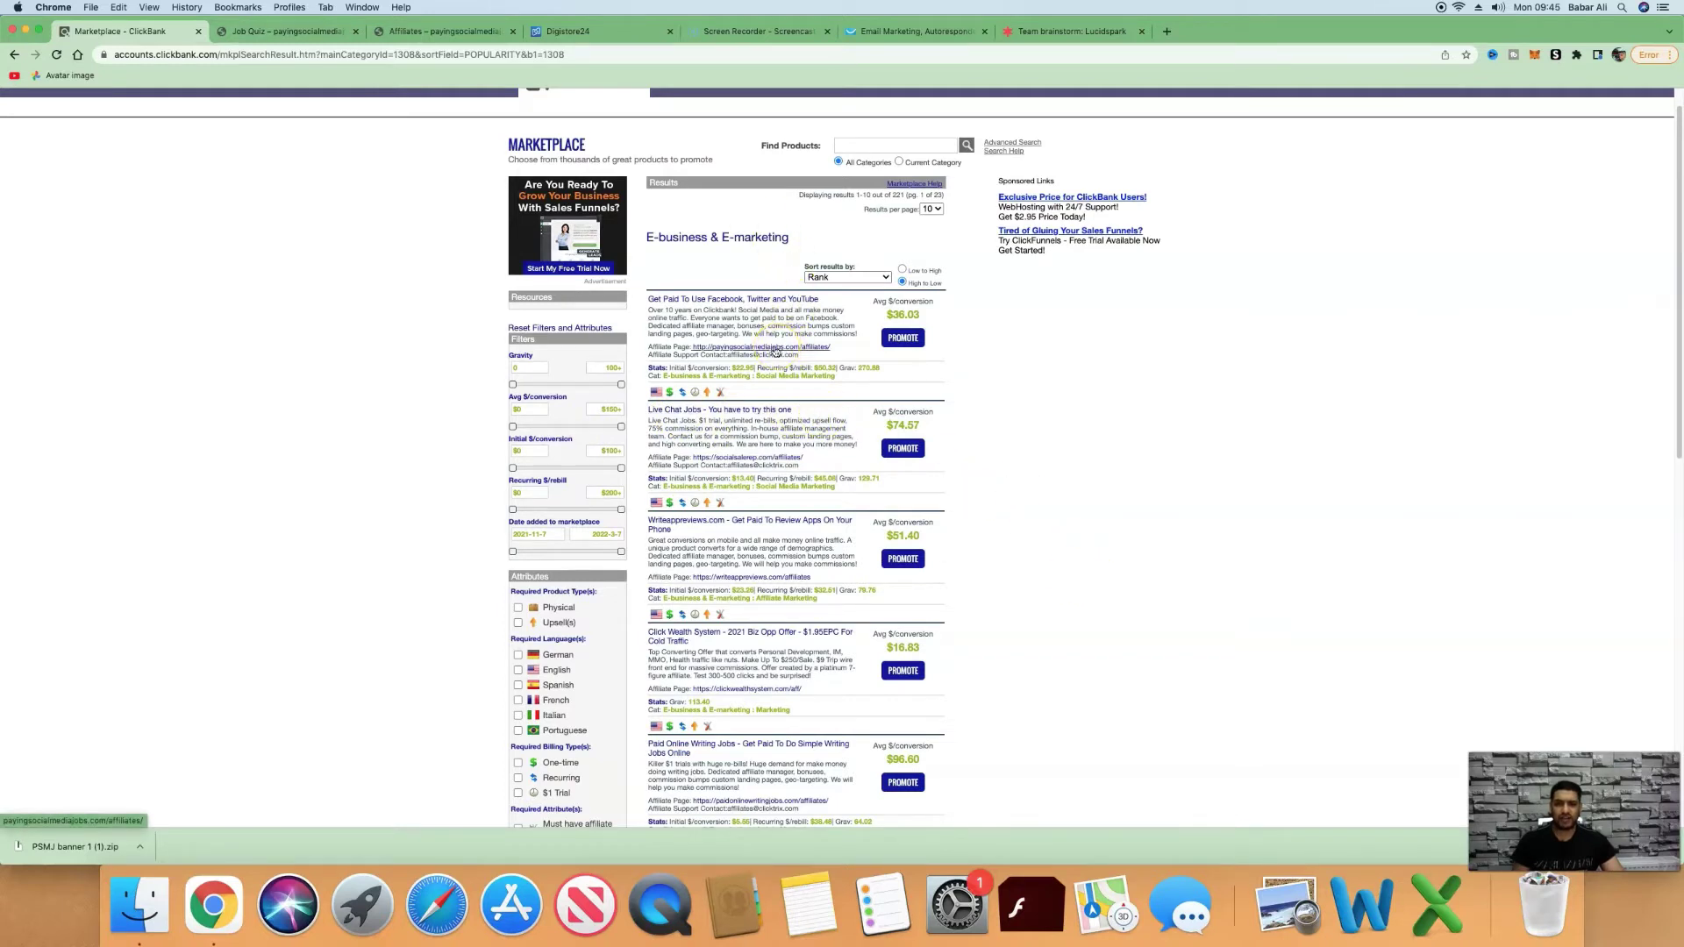
click(803, 348)
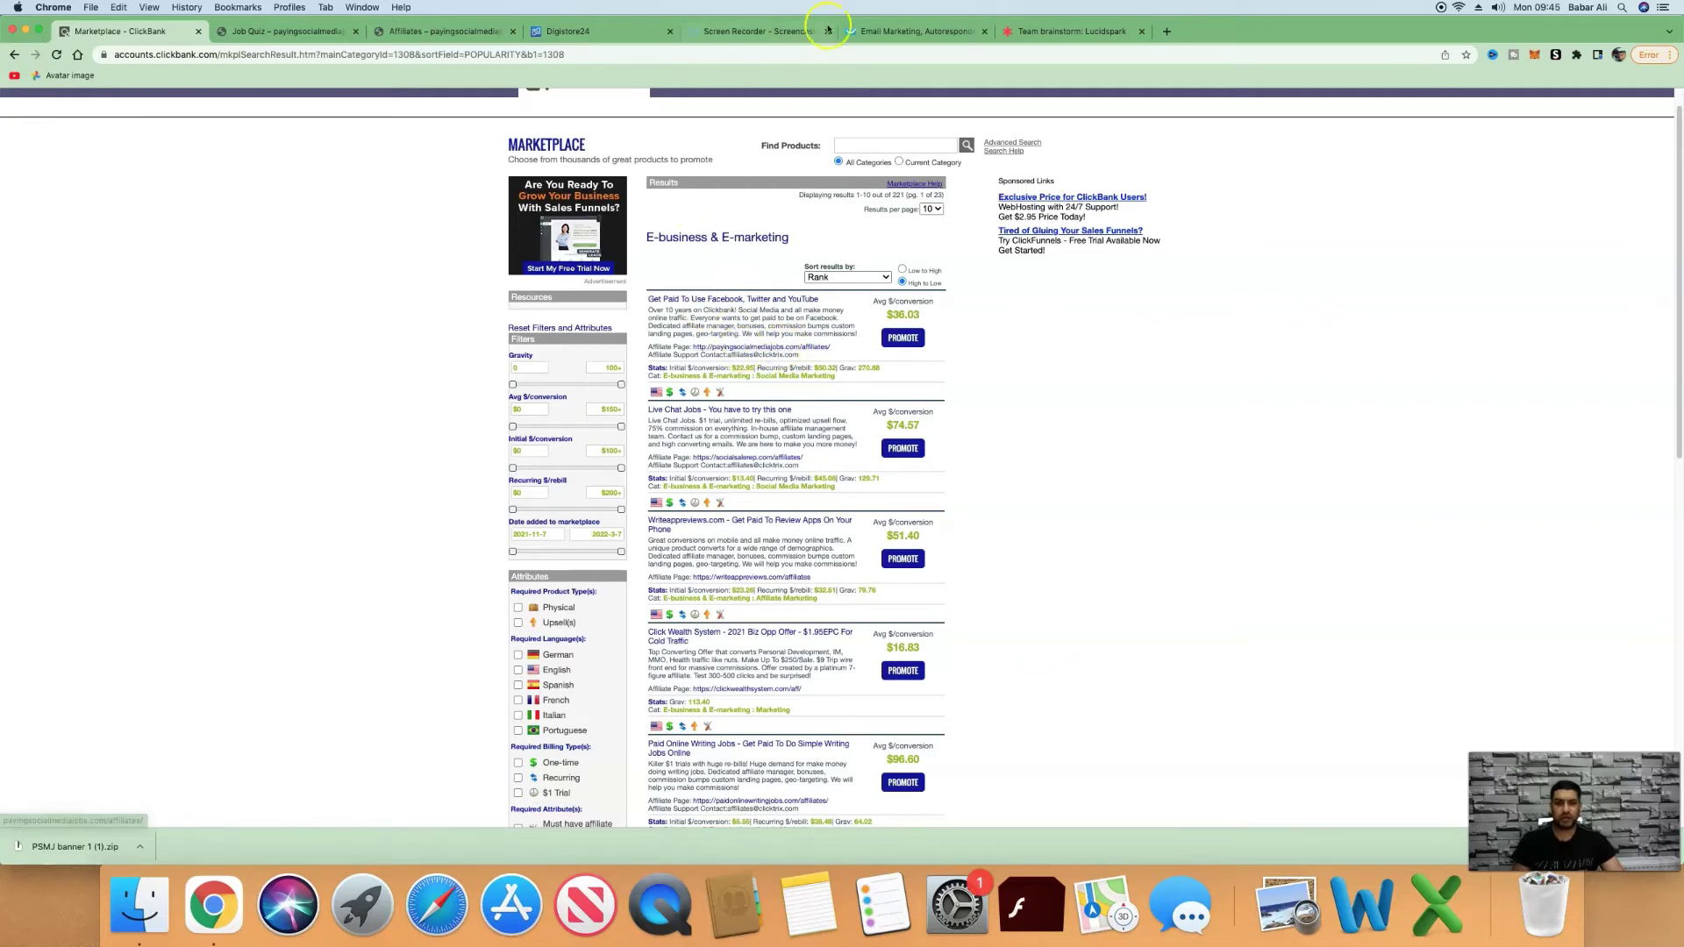
click(877, 29)
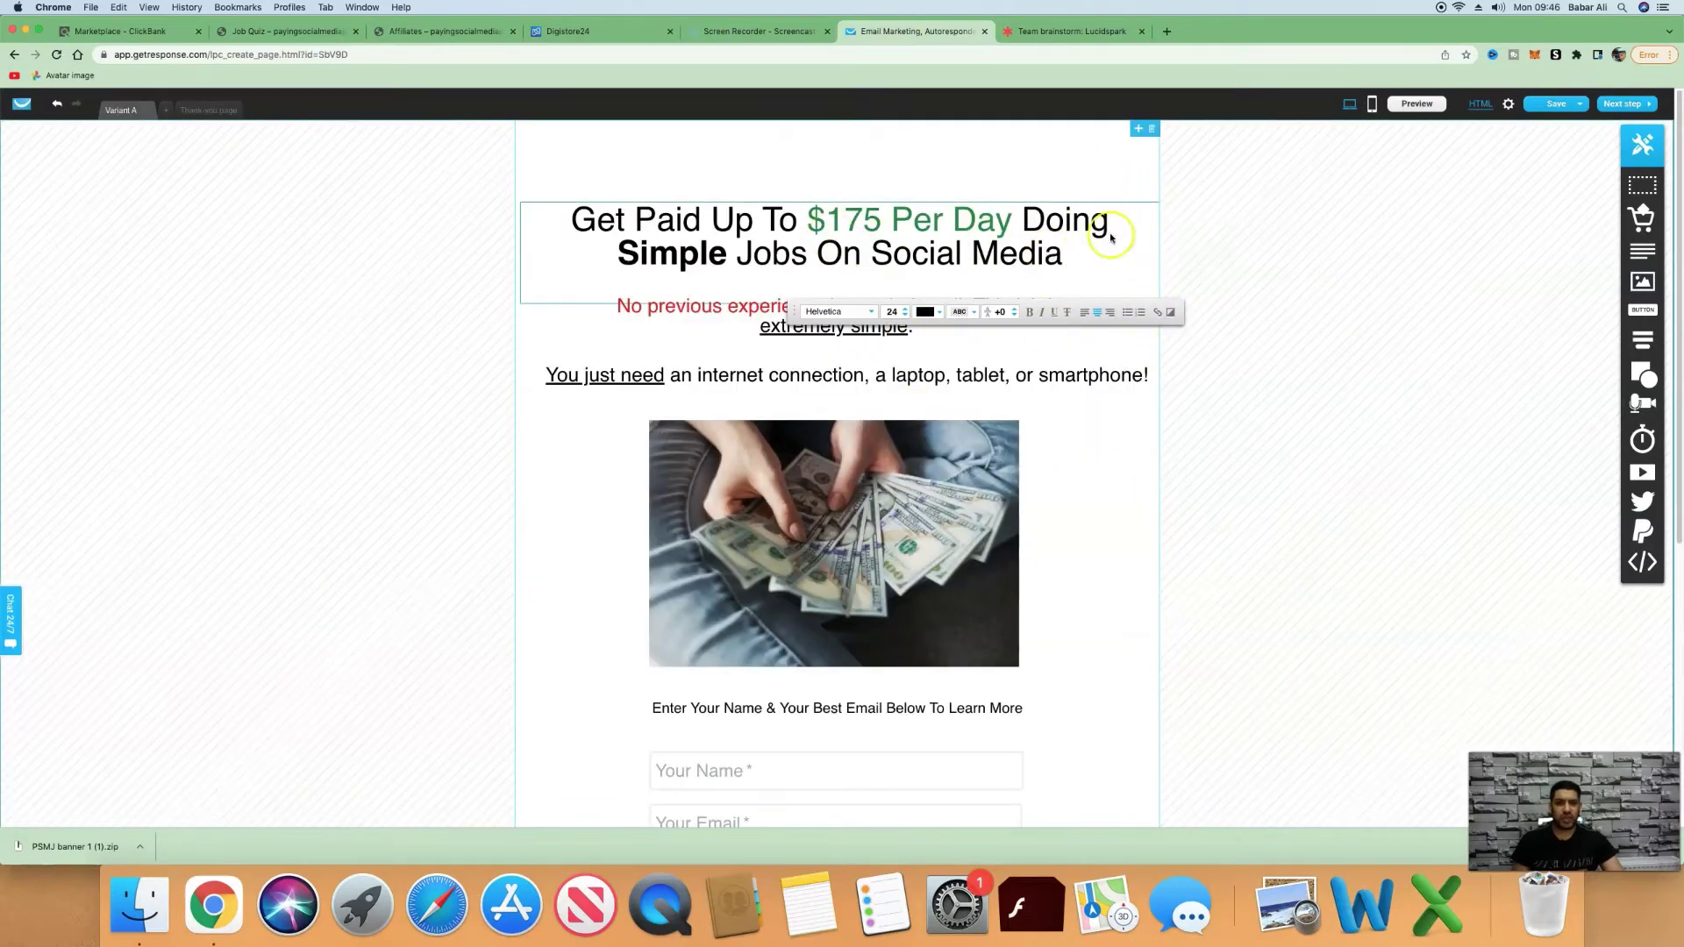
click(447, 31)
click(797, 228)
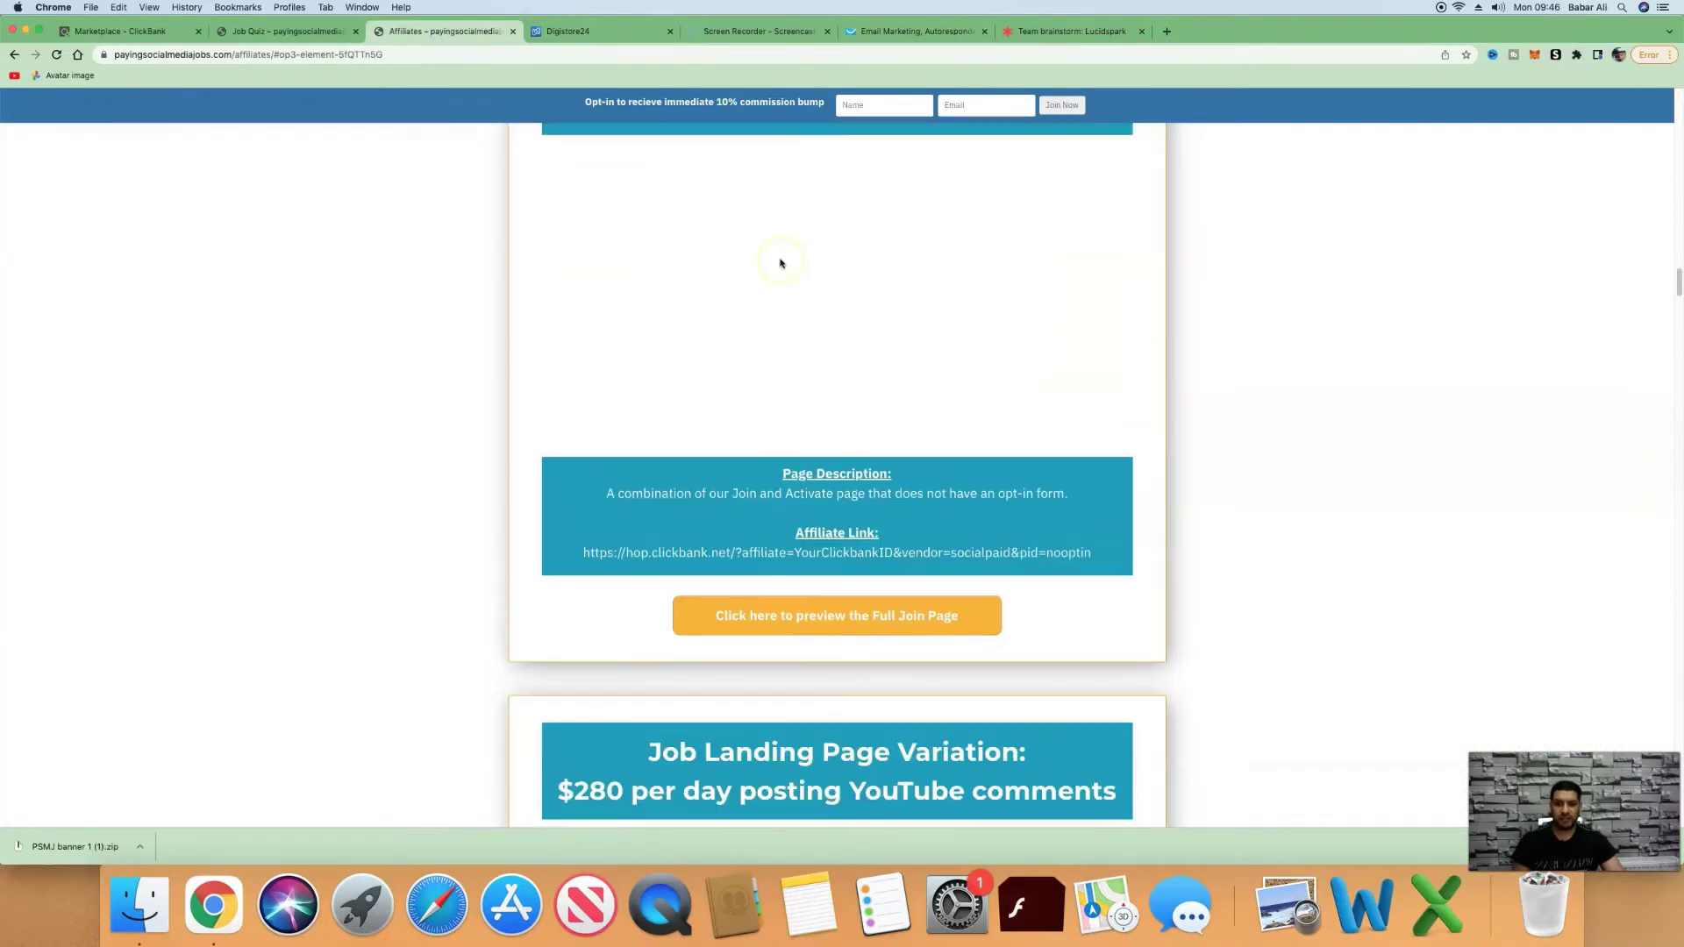
scroll(780, 263, up, 15)
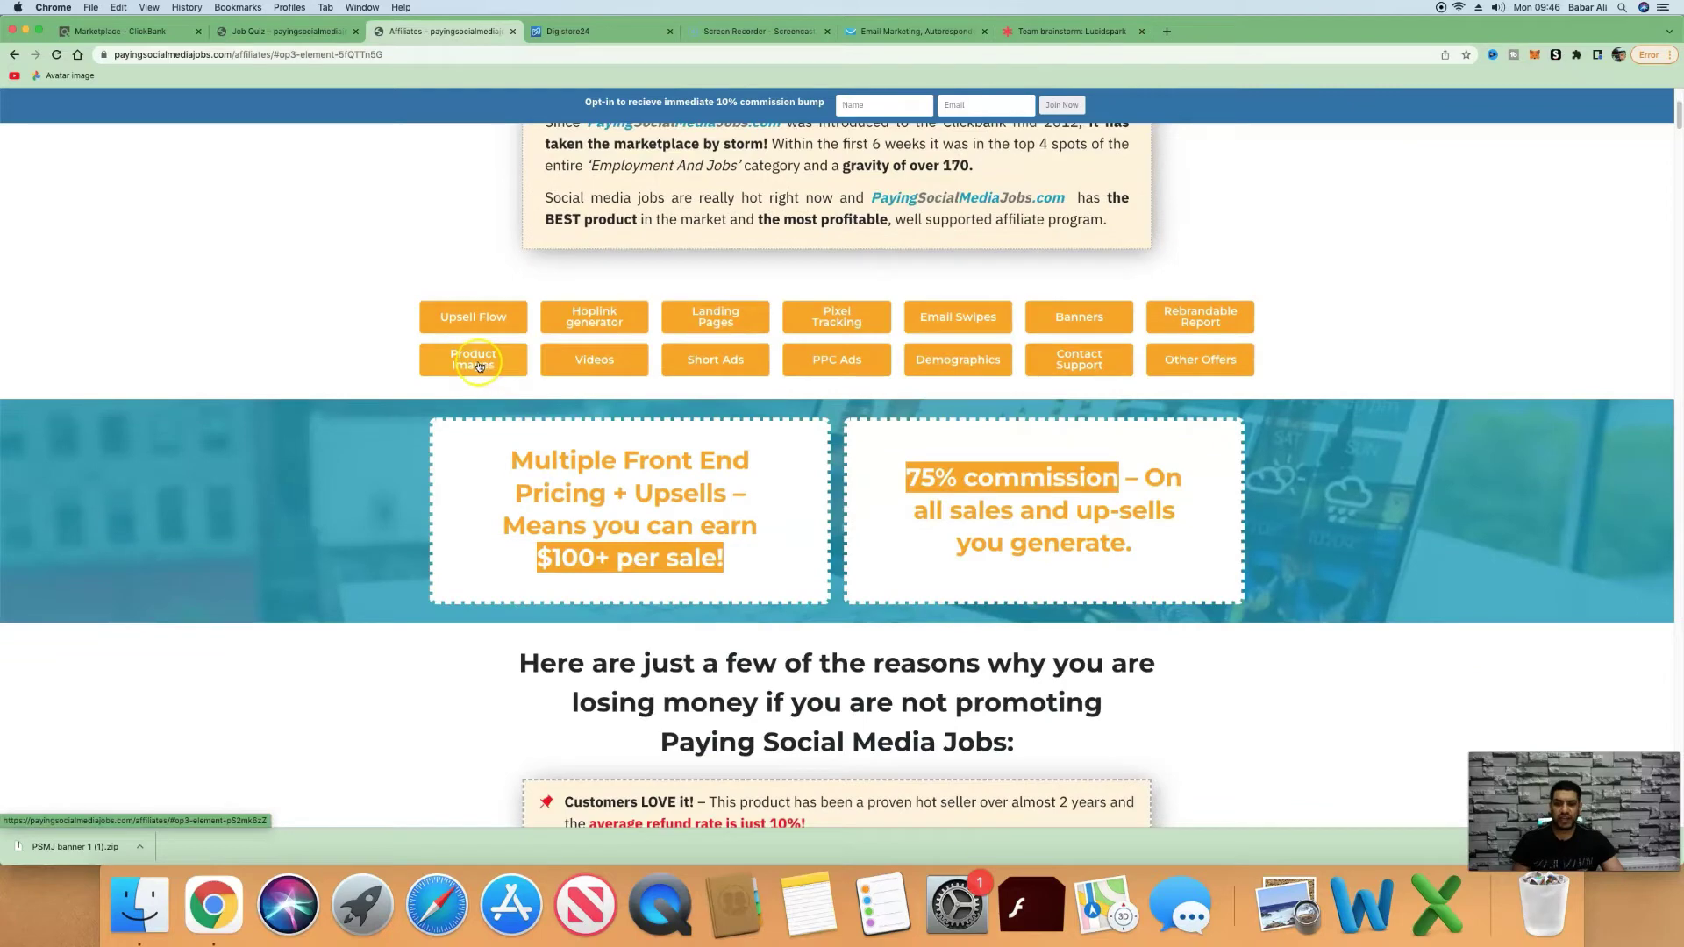
click(1065, 317)
click(903, 31)
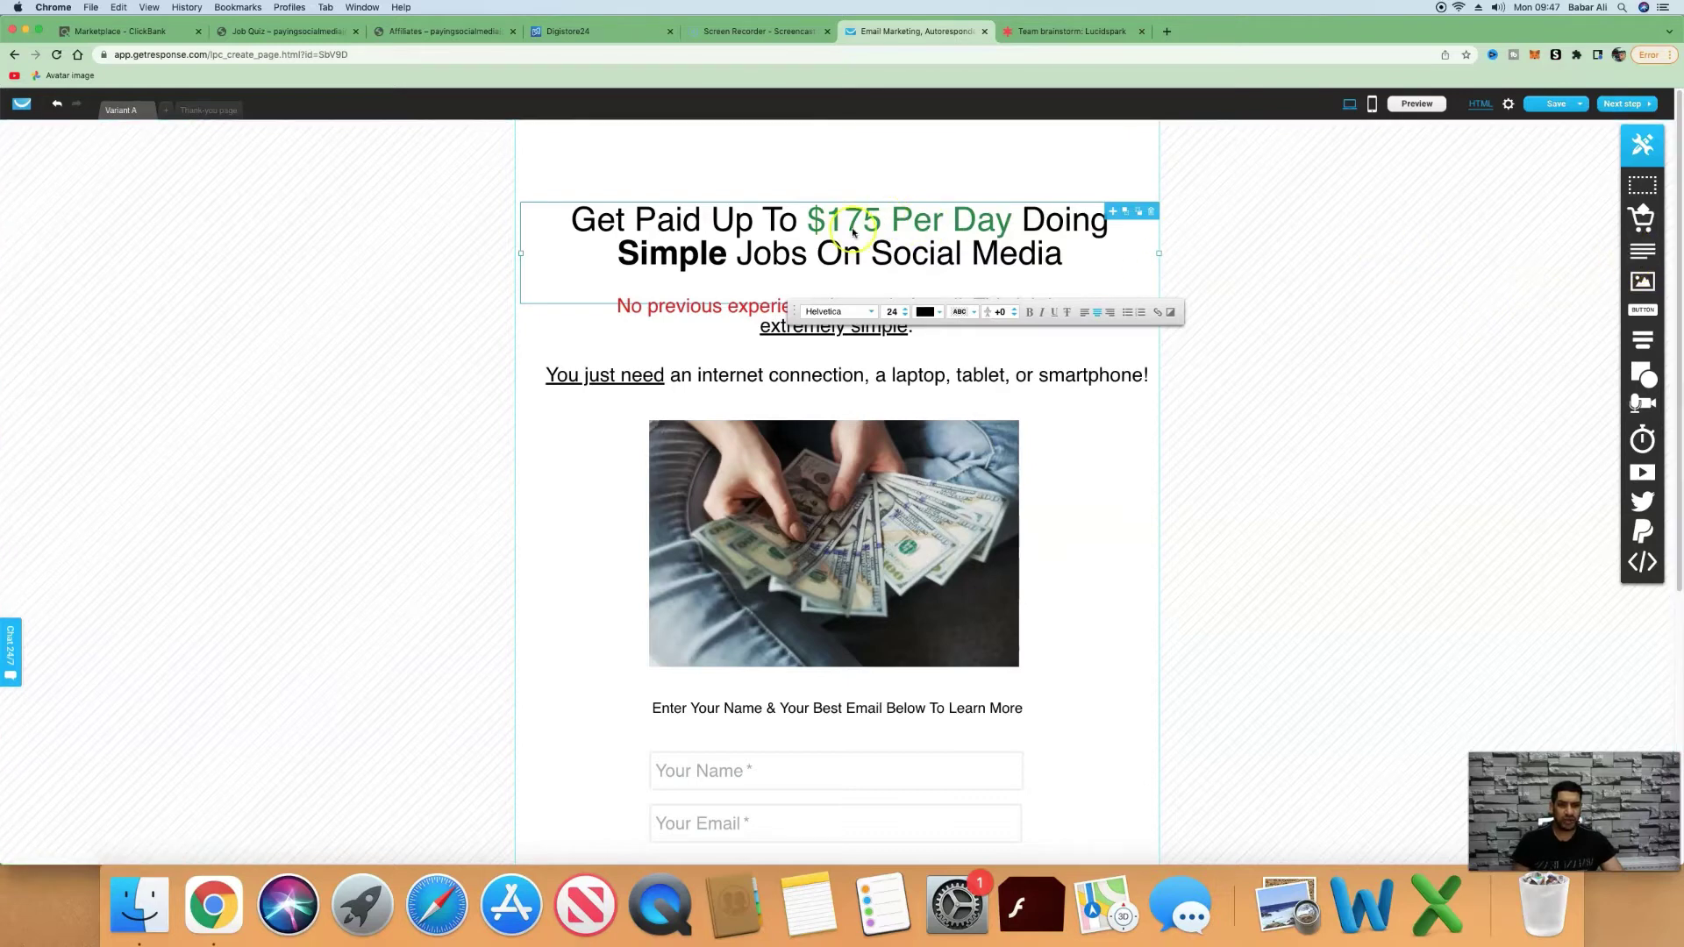
click(1089, 262)
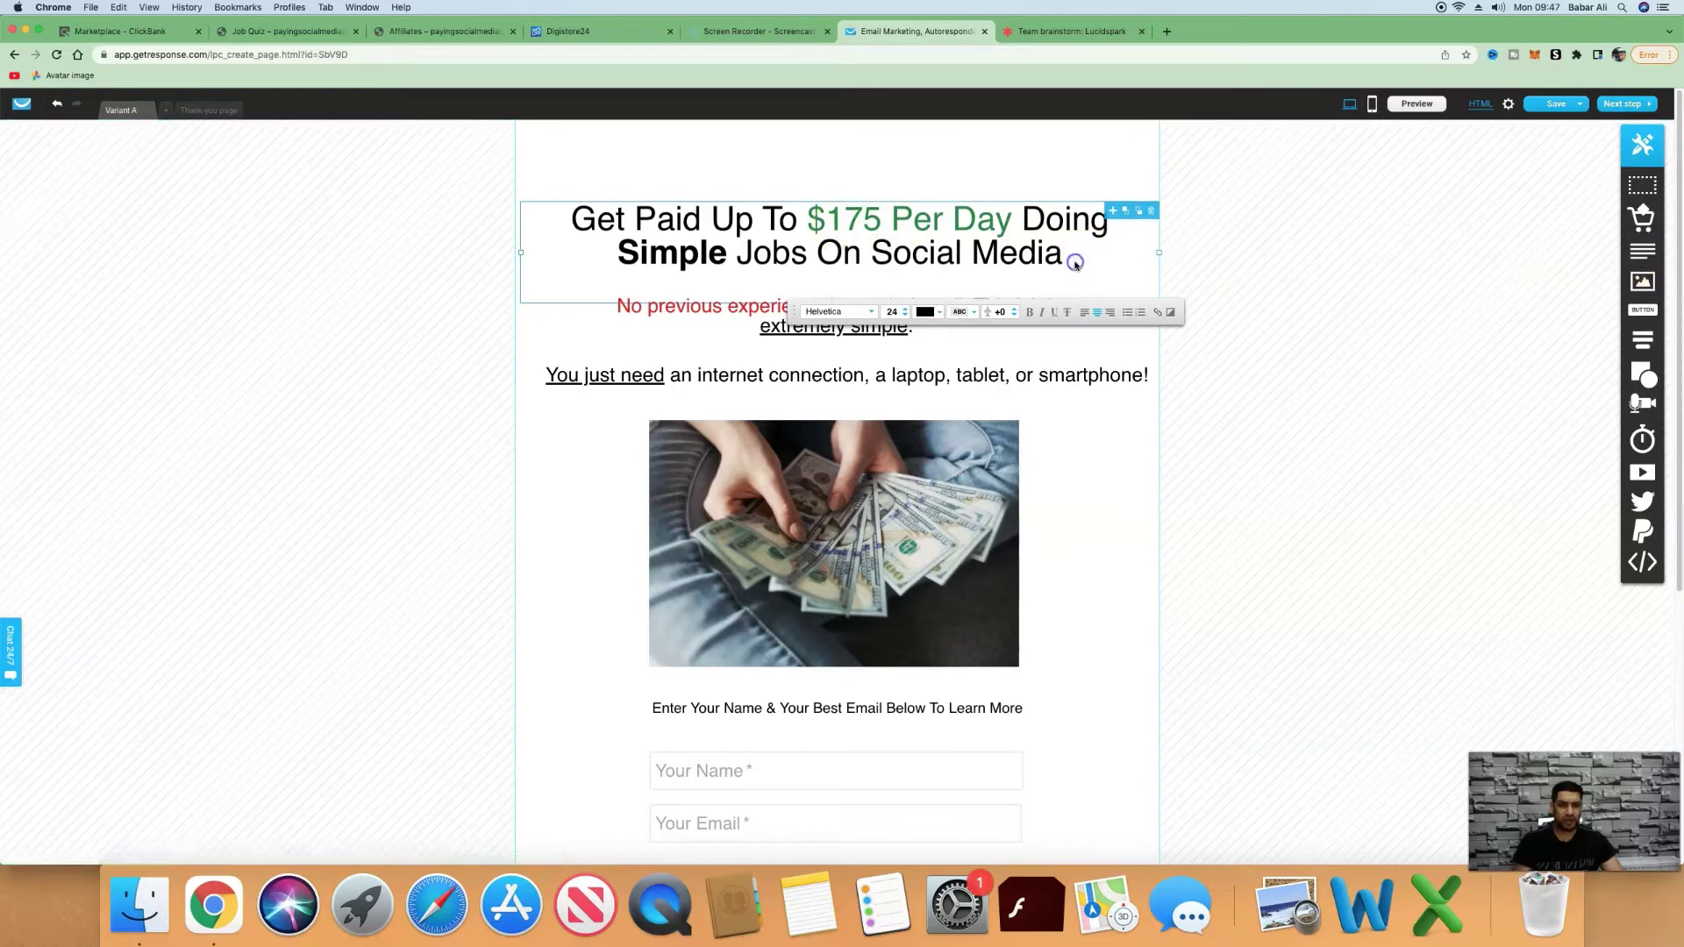
click(1103, 270)
text(ffgf)
key(BackSpace)
key(BackSpace)
key(BackSpace)
key(BackSpace)
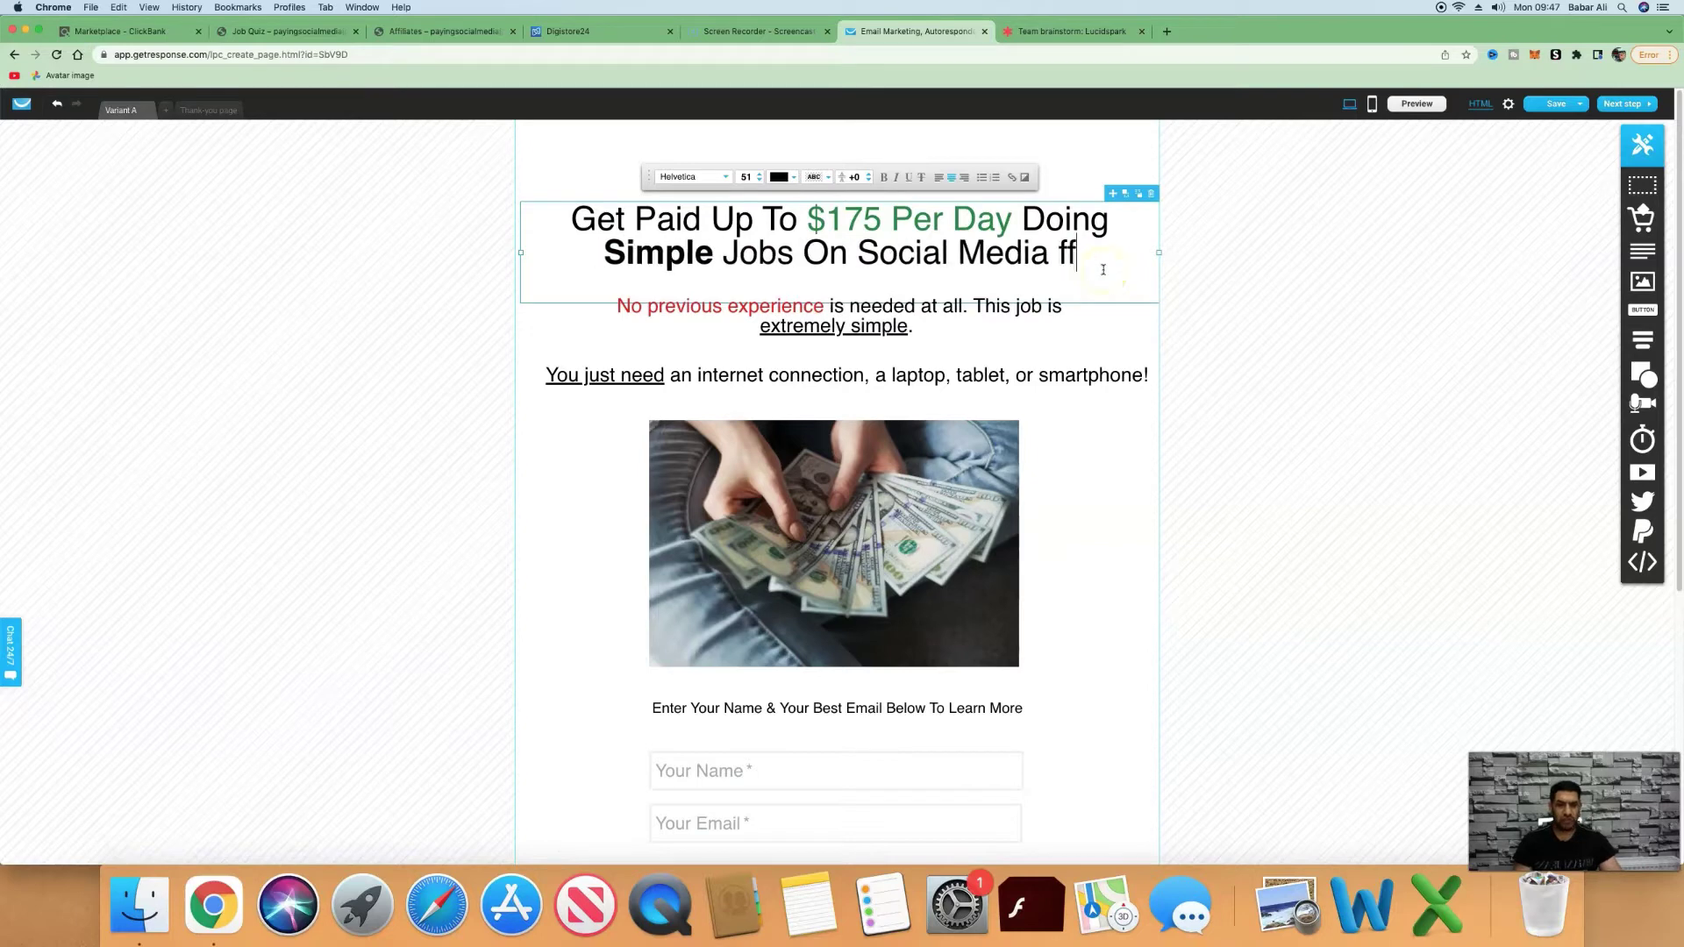
click(1102, 470)
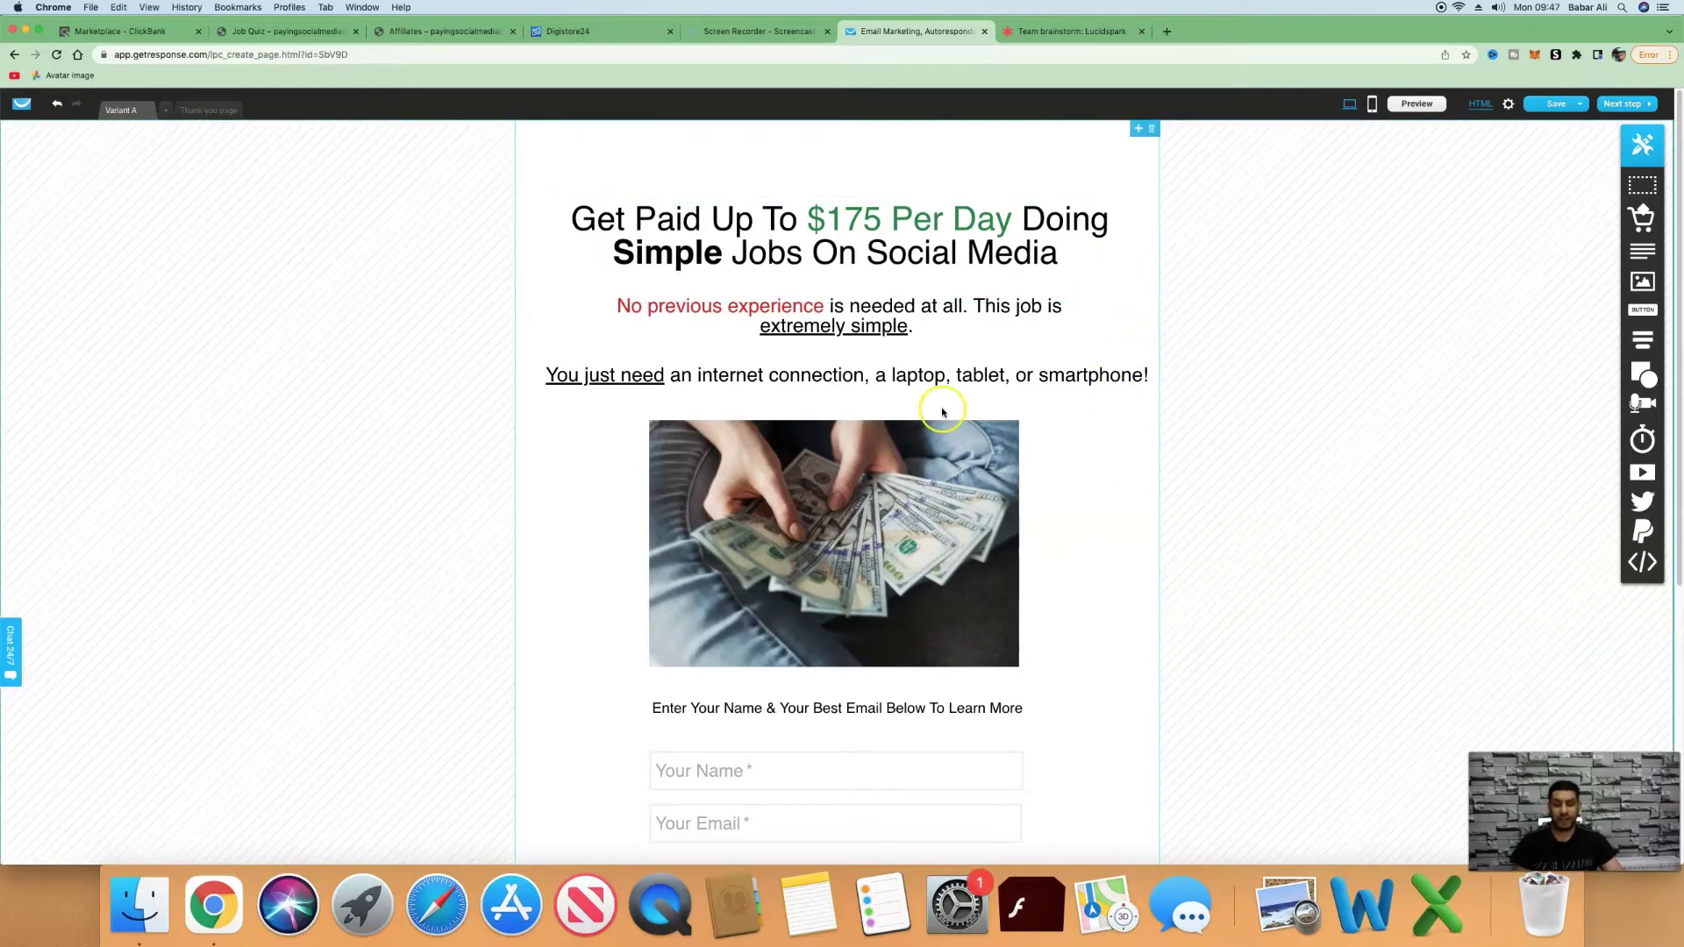
scroll(1018, 340, down, 1)
scroll(1120, 292, down, 5)
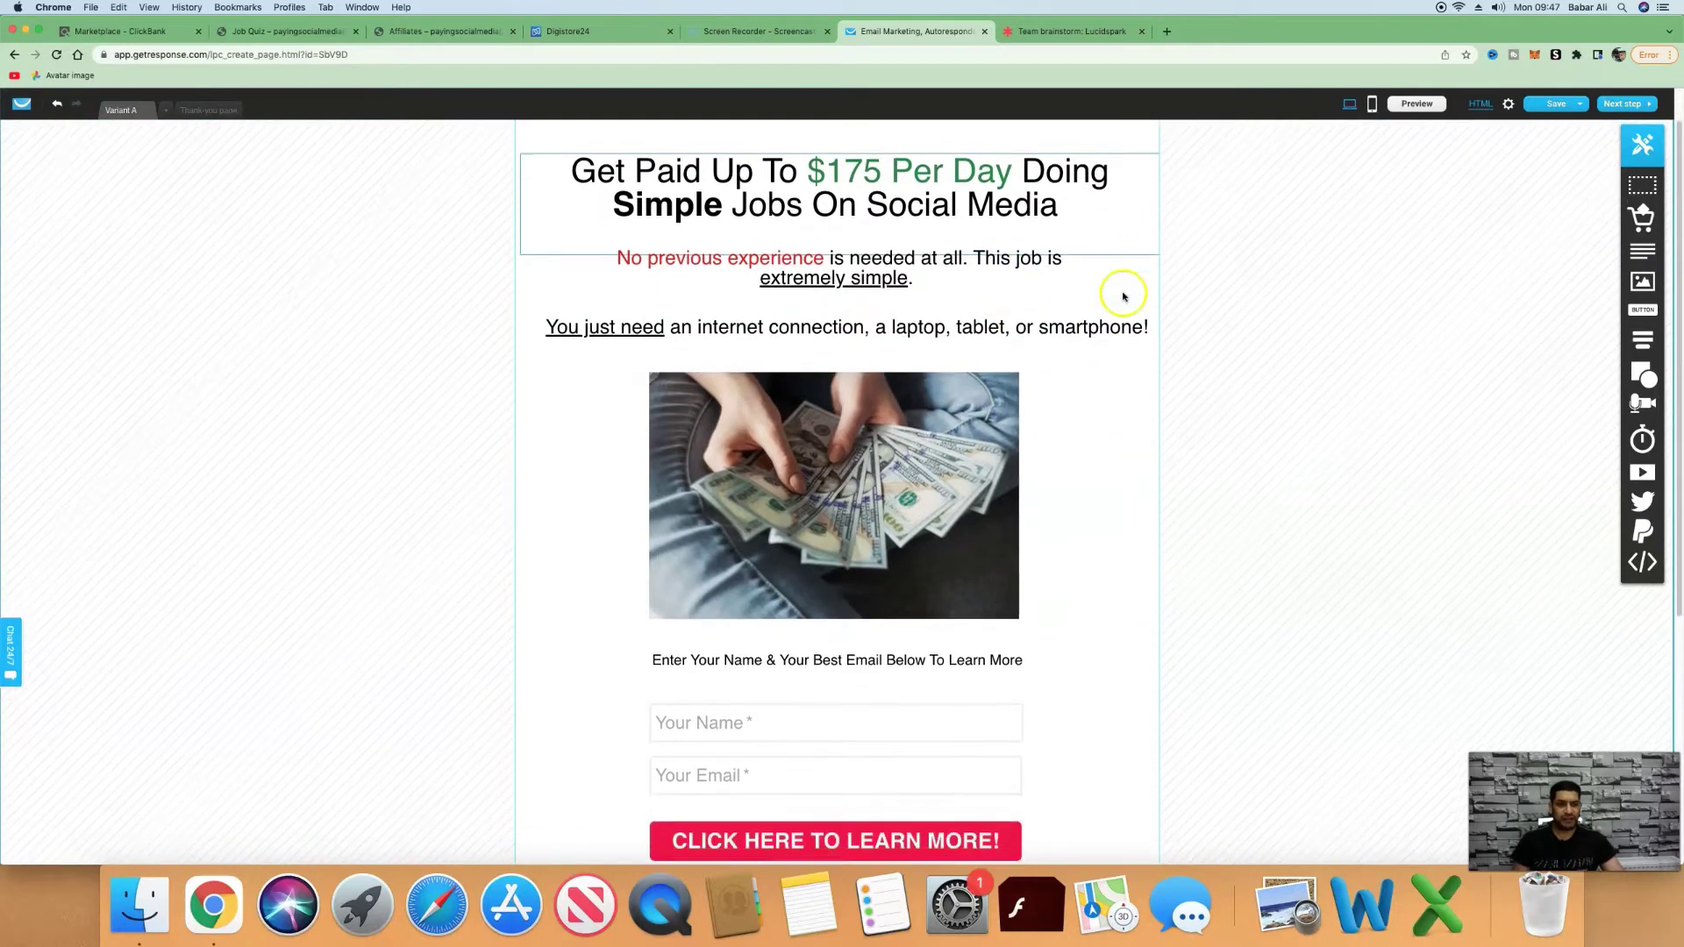
click(1679, 387)
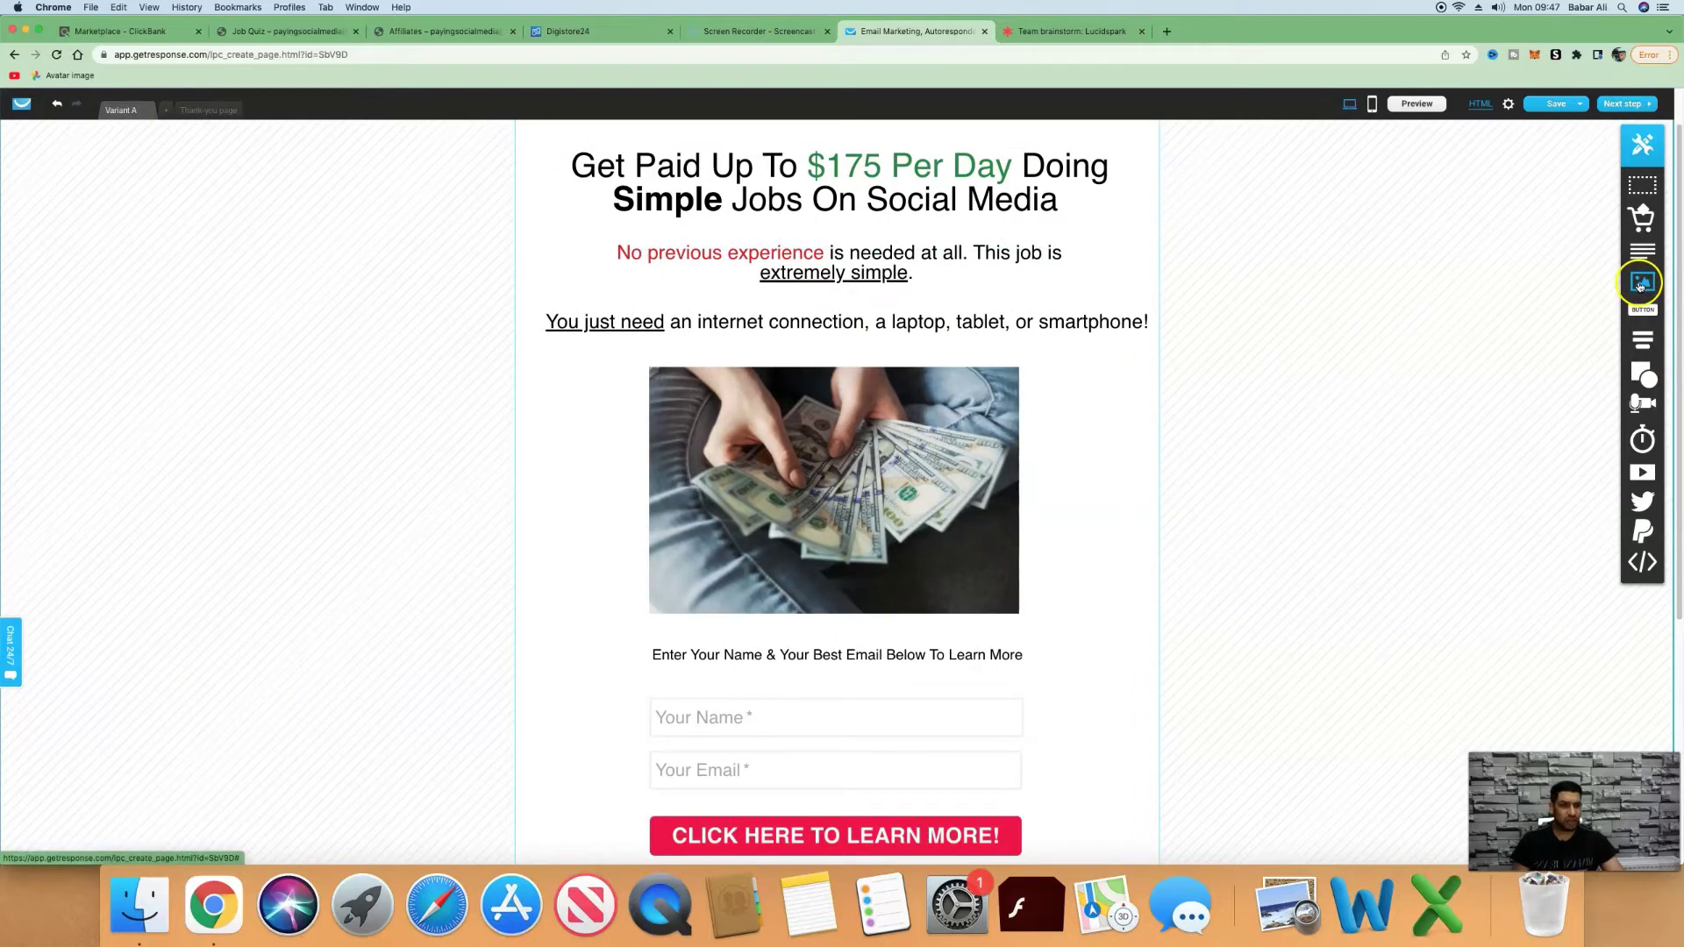
mouse_move(1640, 285)
mouse_down()
mouse_move(1088, 430)
mouse_move(1636, 292)
mouse_up()
scroll(1068, 473, down, 5)
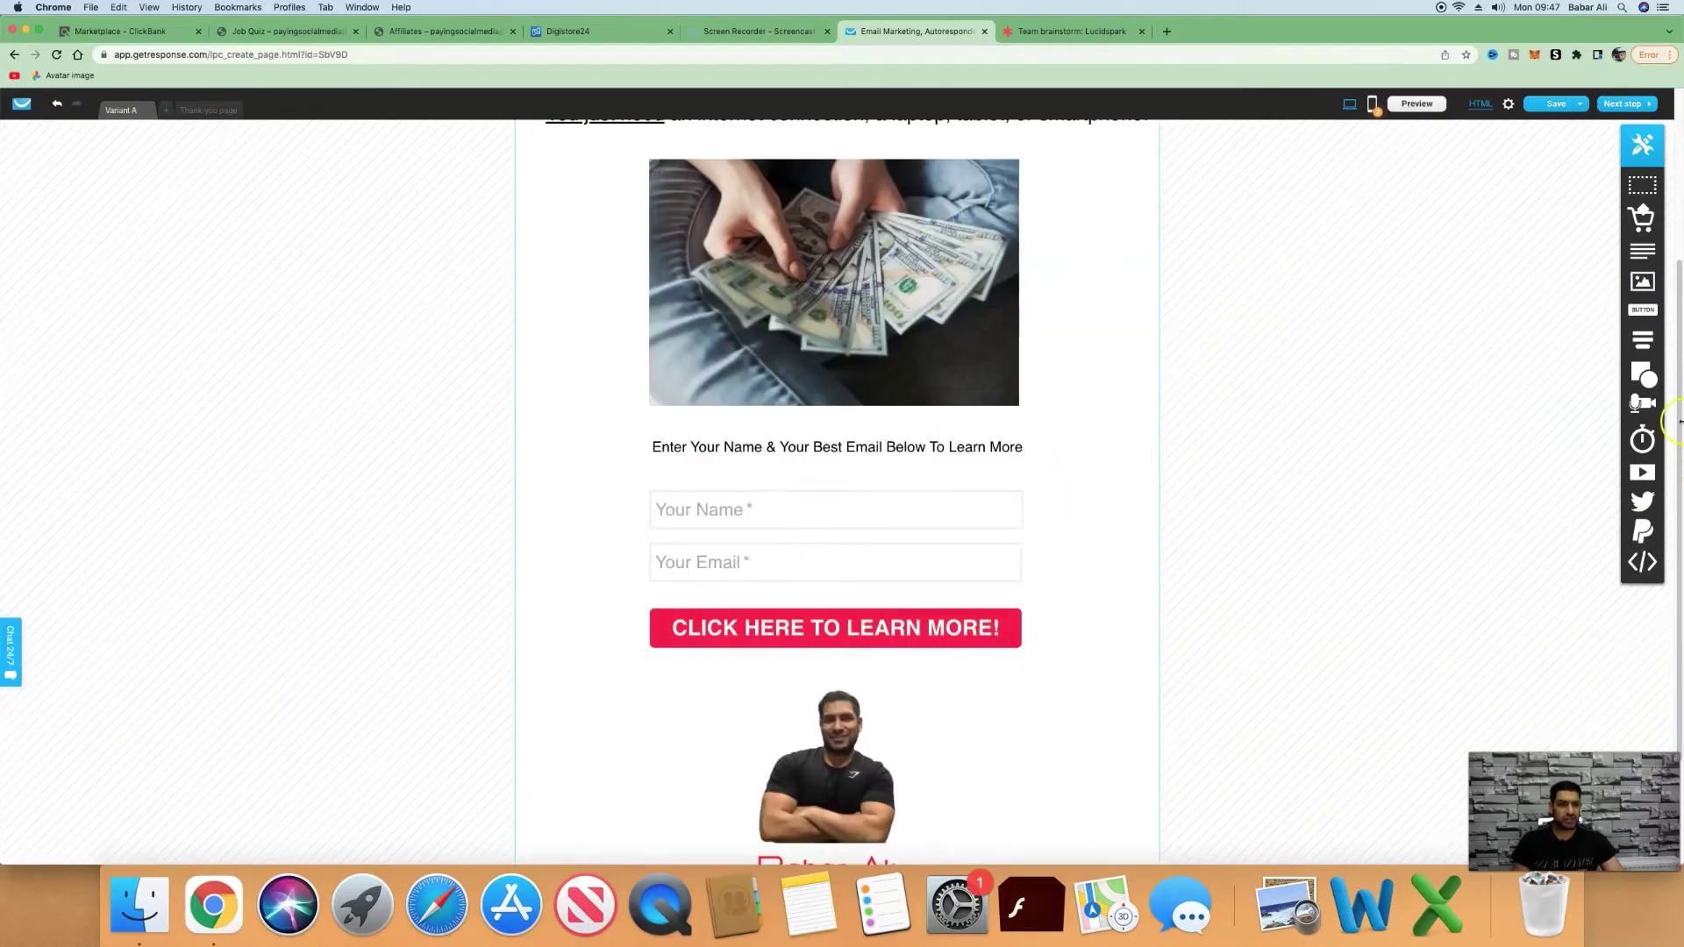
mouse_move(1653, 349)
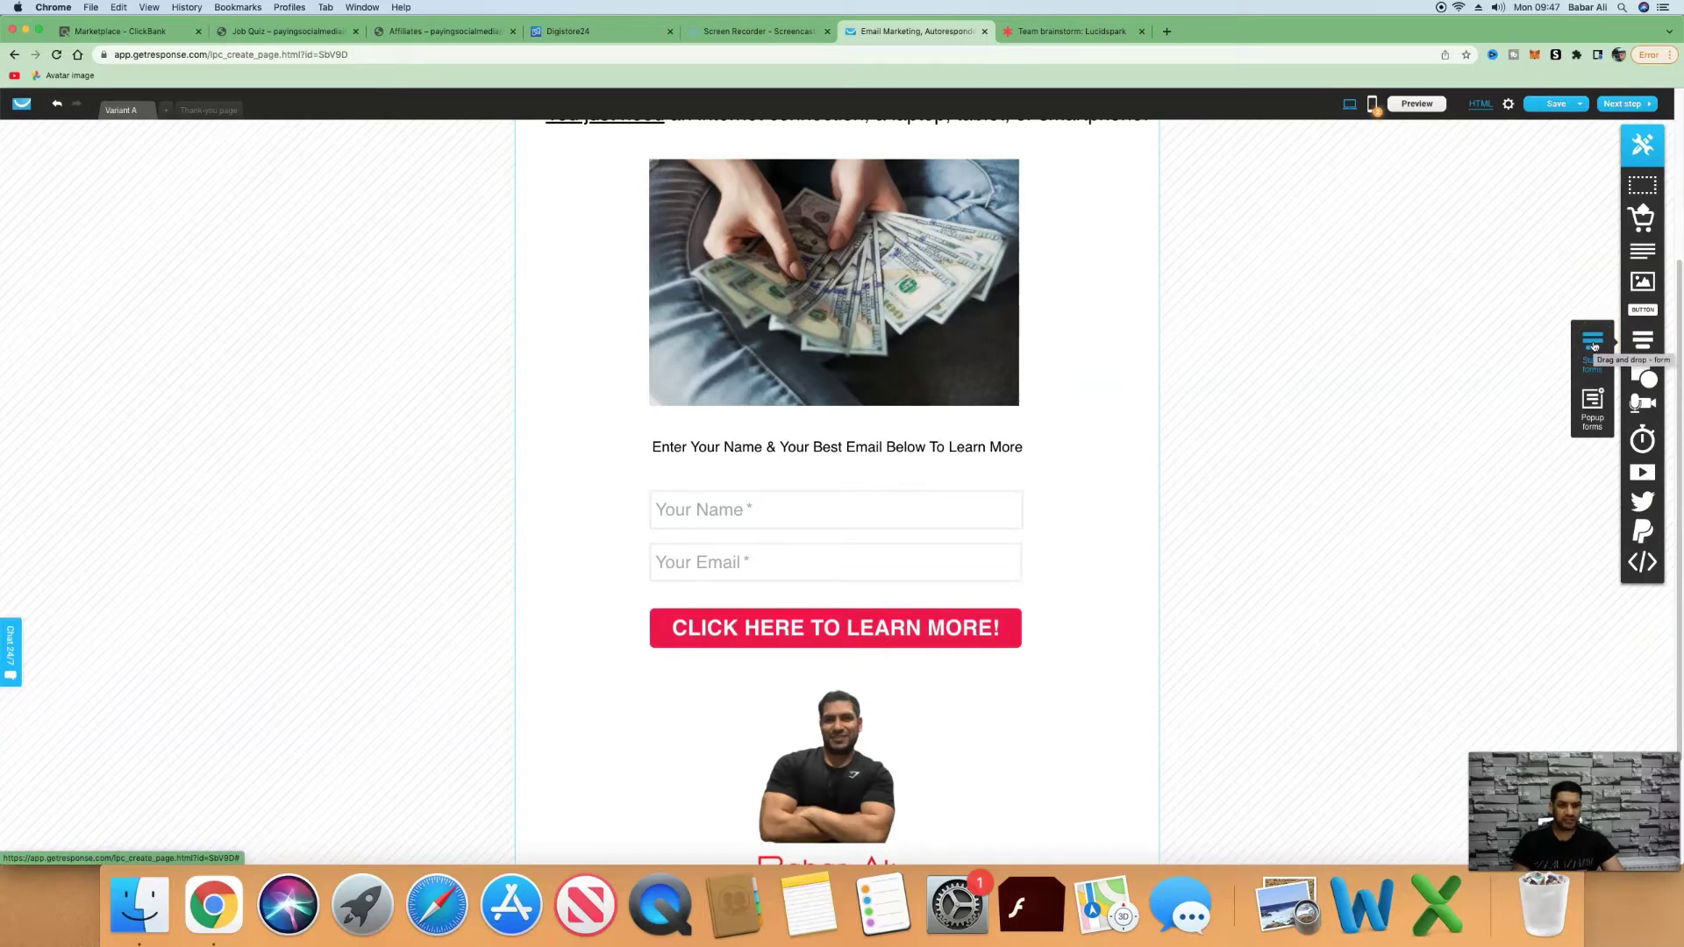
drag(1594, 345, 981, 771)
scroll(1114, 552, down, 3)
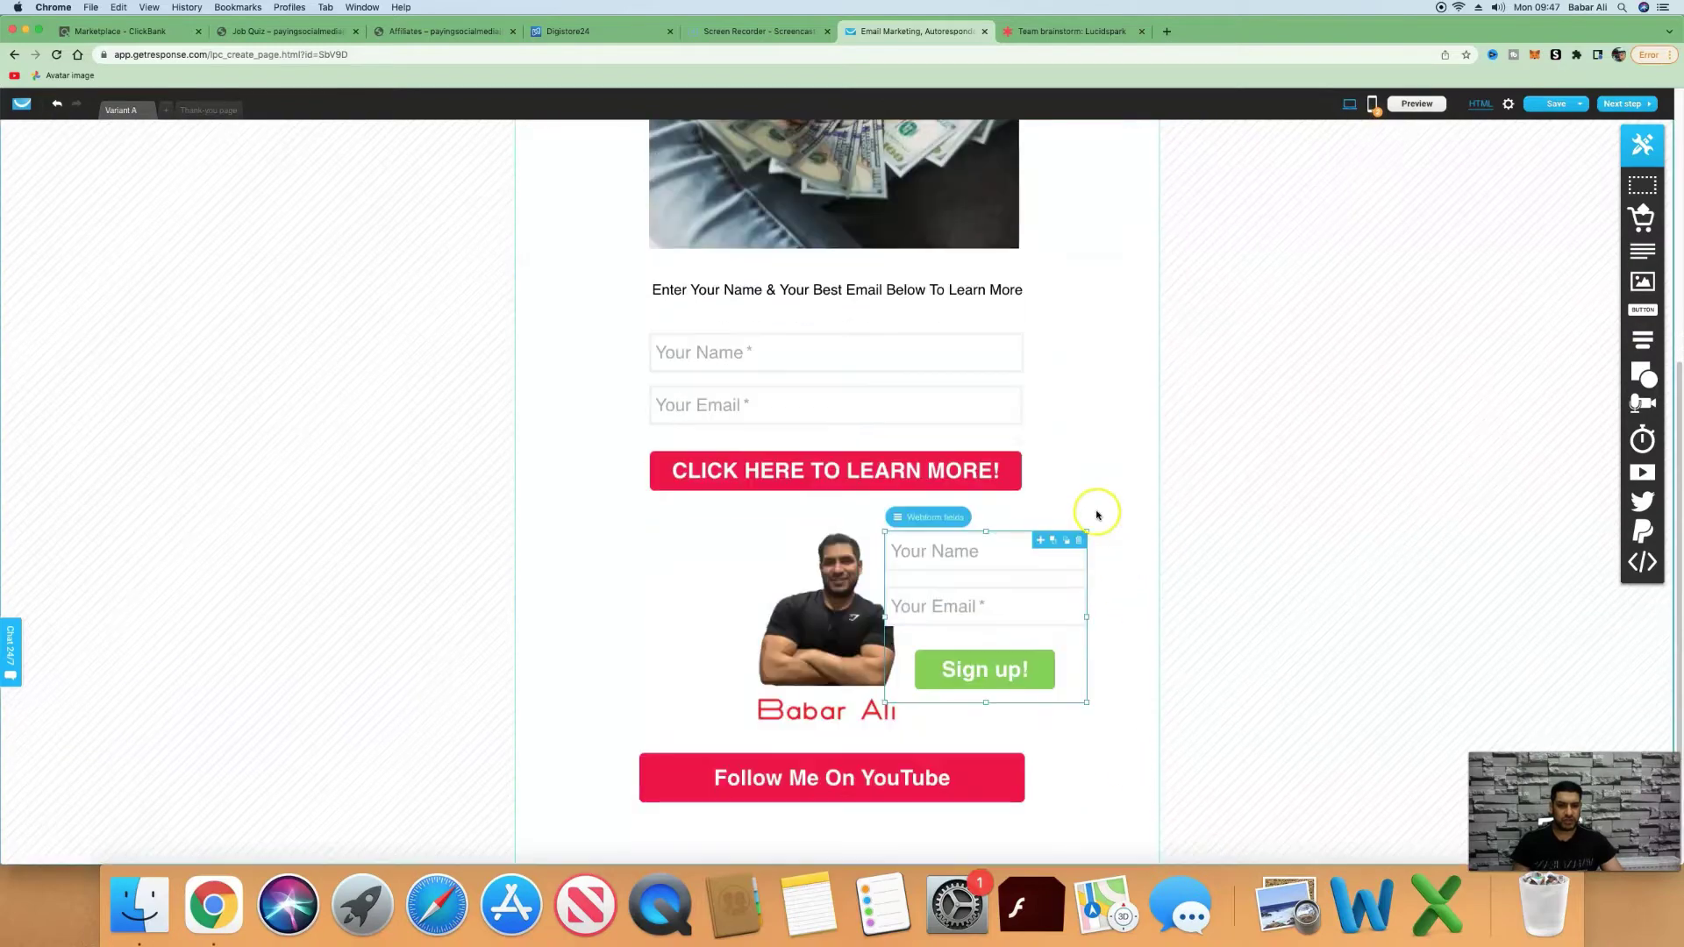
click(896, 519)
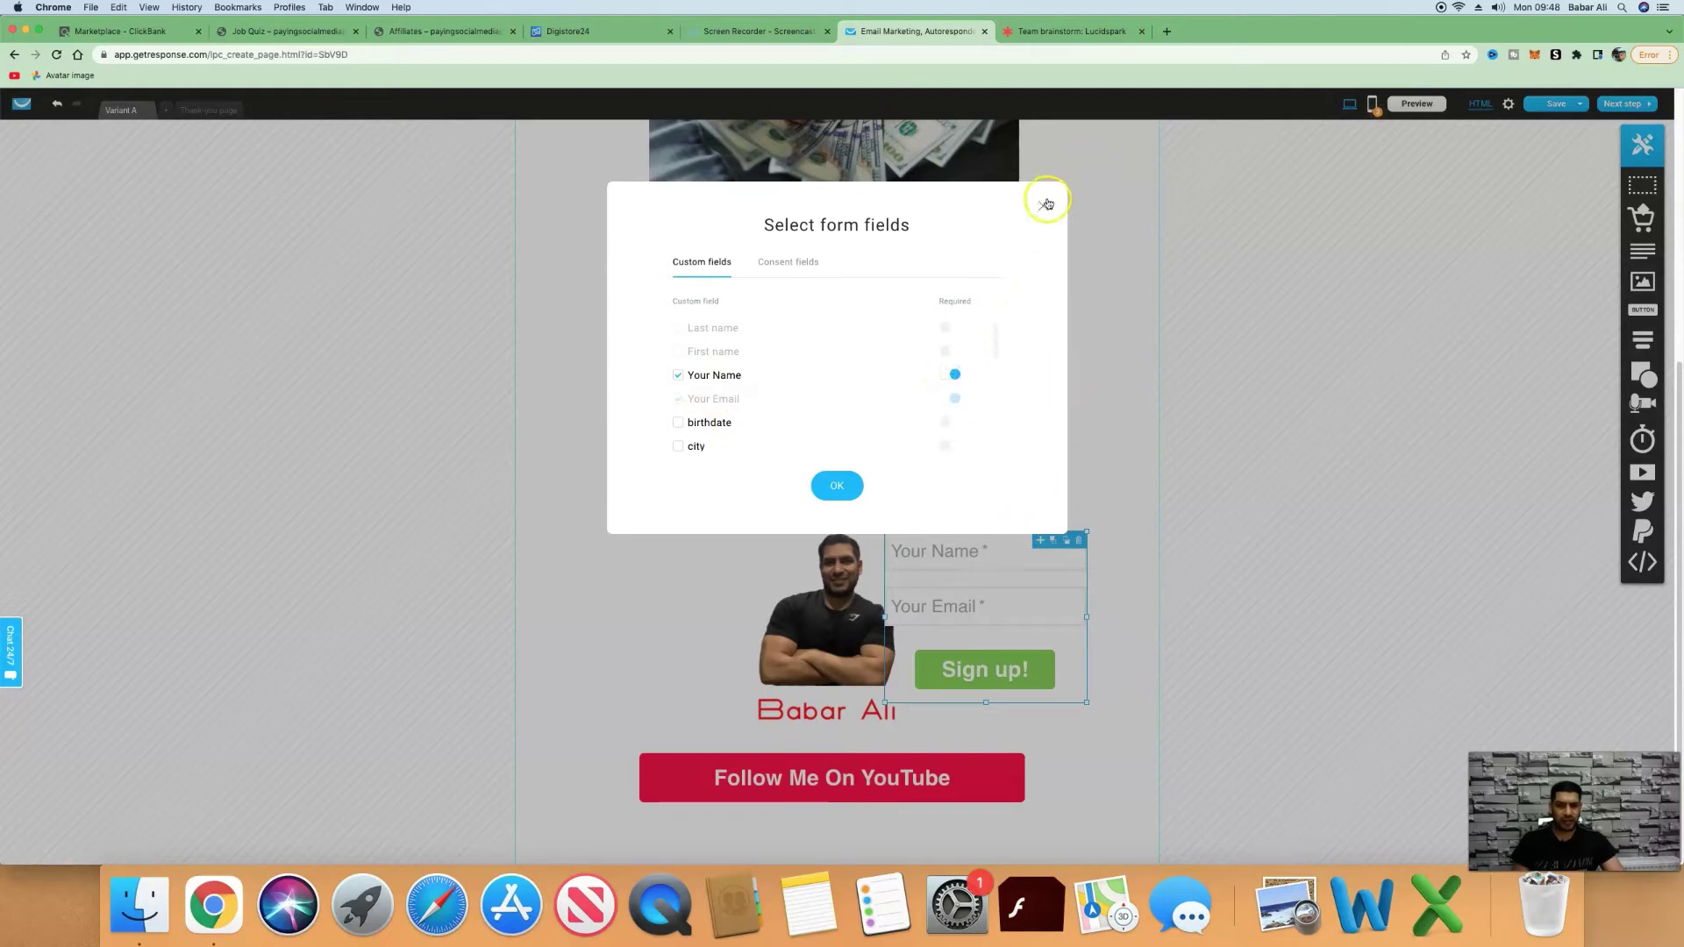
click(1046, 204)
click(1079, 540)
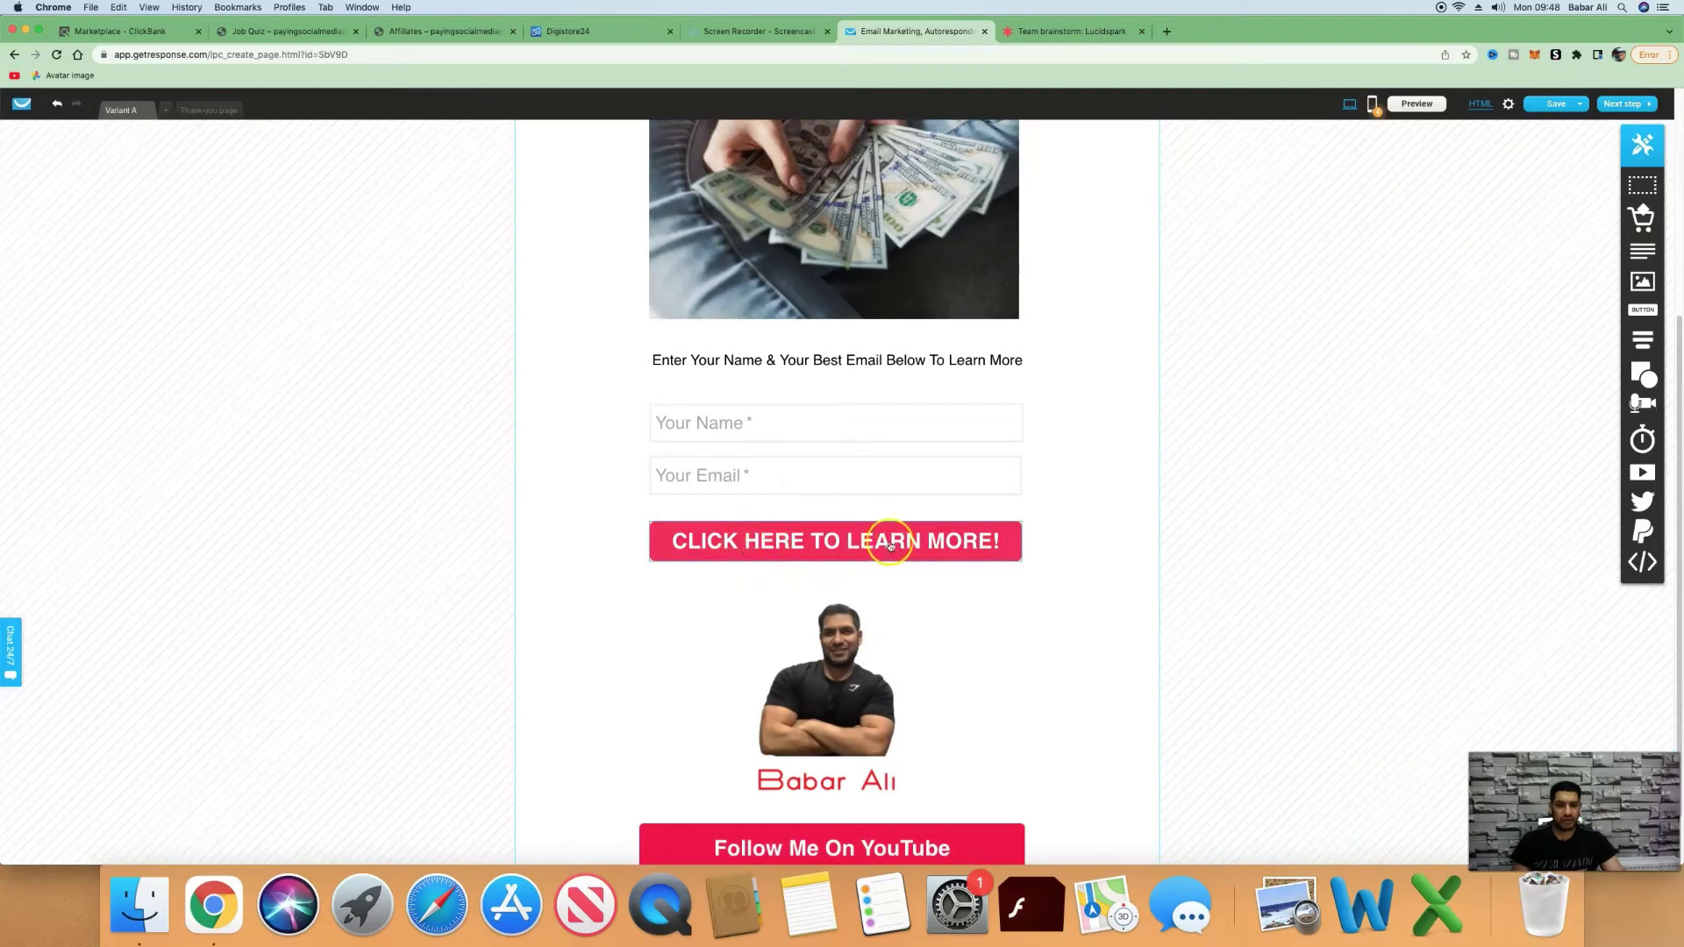
On the thank-you page, add a test button below Get Instant Access NOW! and delete it.
click(202, 114)
click(1107, 295)
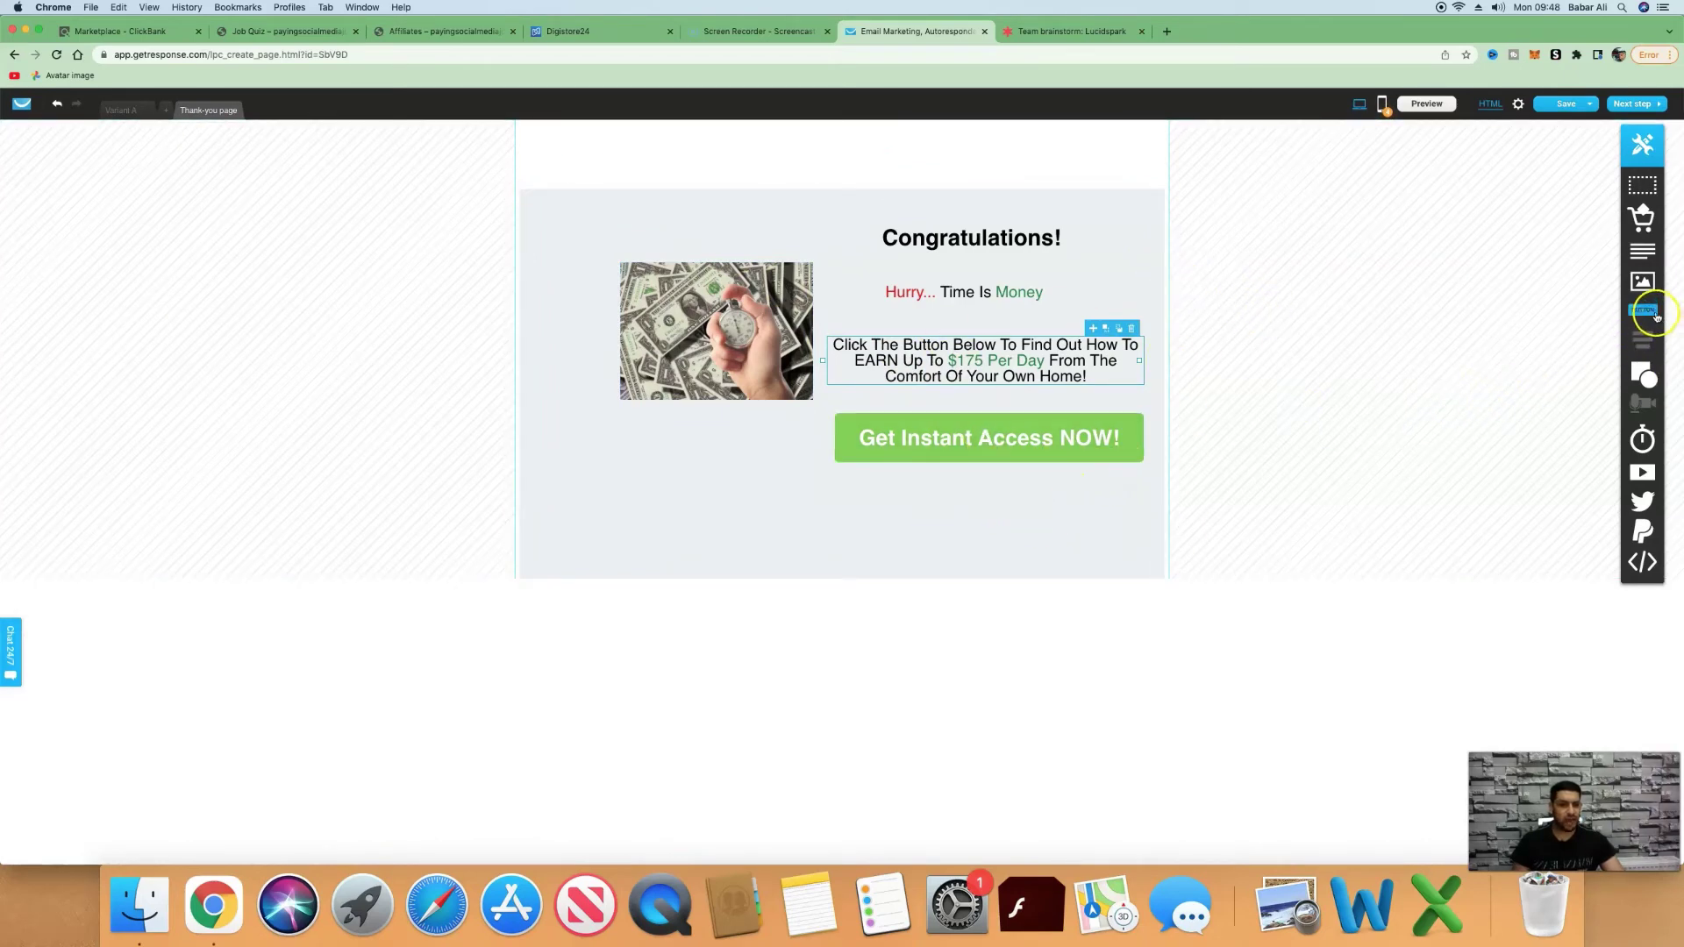
drag(1648, 313, 1019, 503)
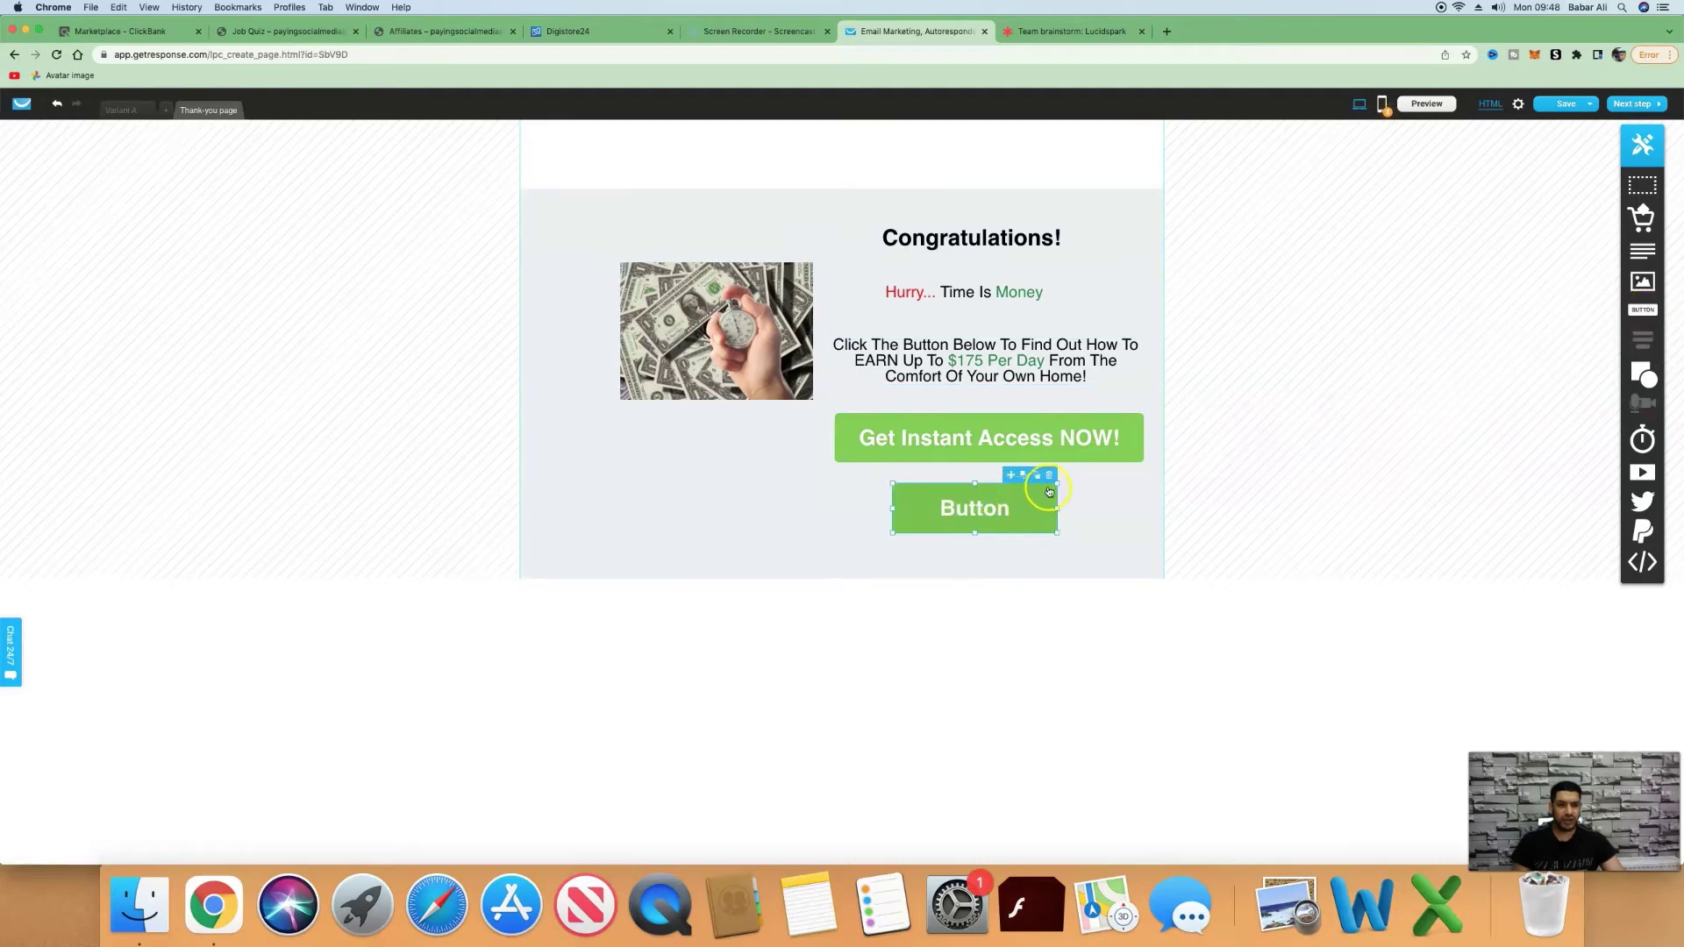
click(1049, 475)
Open the link settings of the Get Instant Access NOW! button, then go to ClickBank.
click(1017, 438)
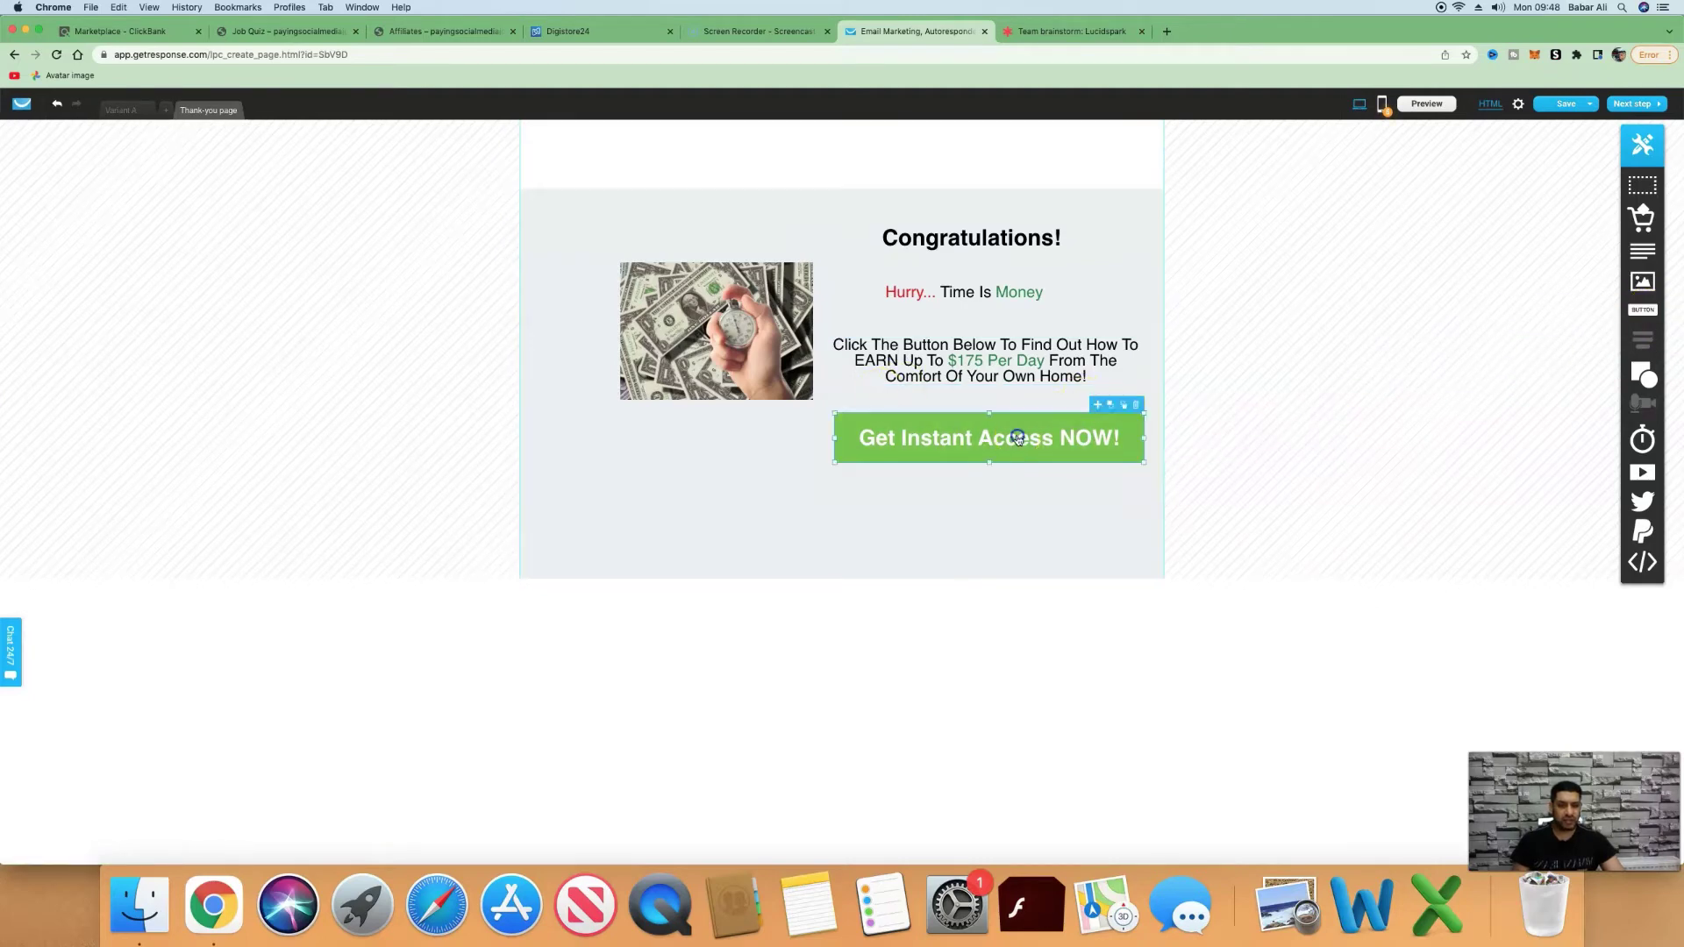
click(1017, 438)
triple_click(1022, 440)
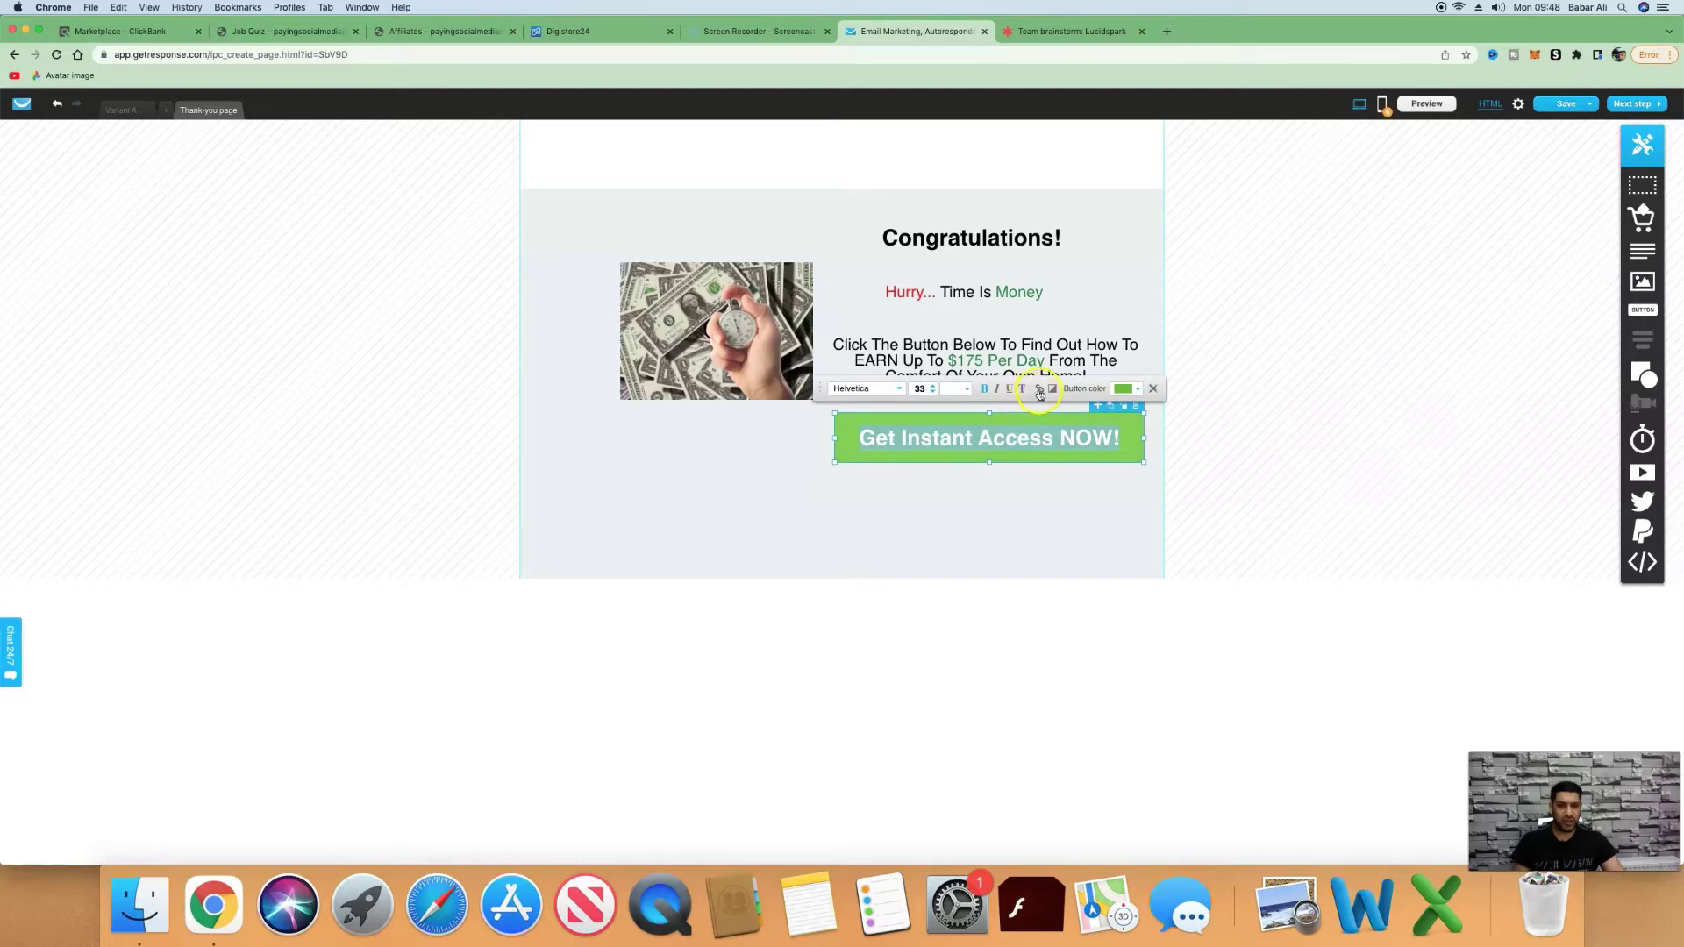
click(1038, 390)
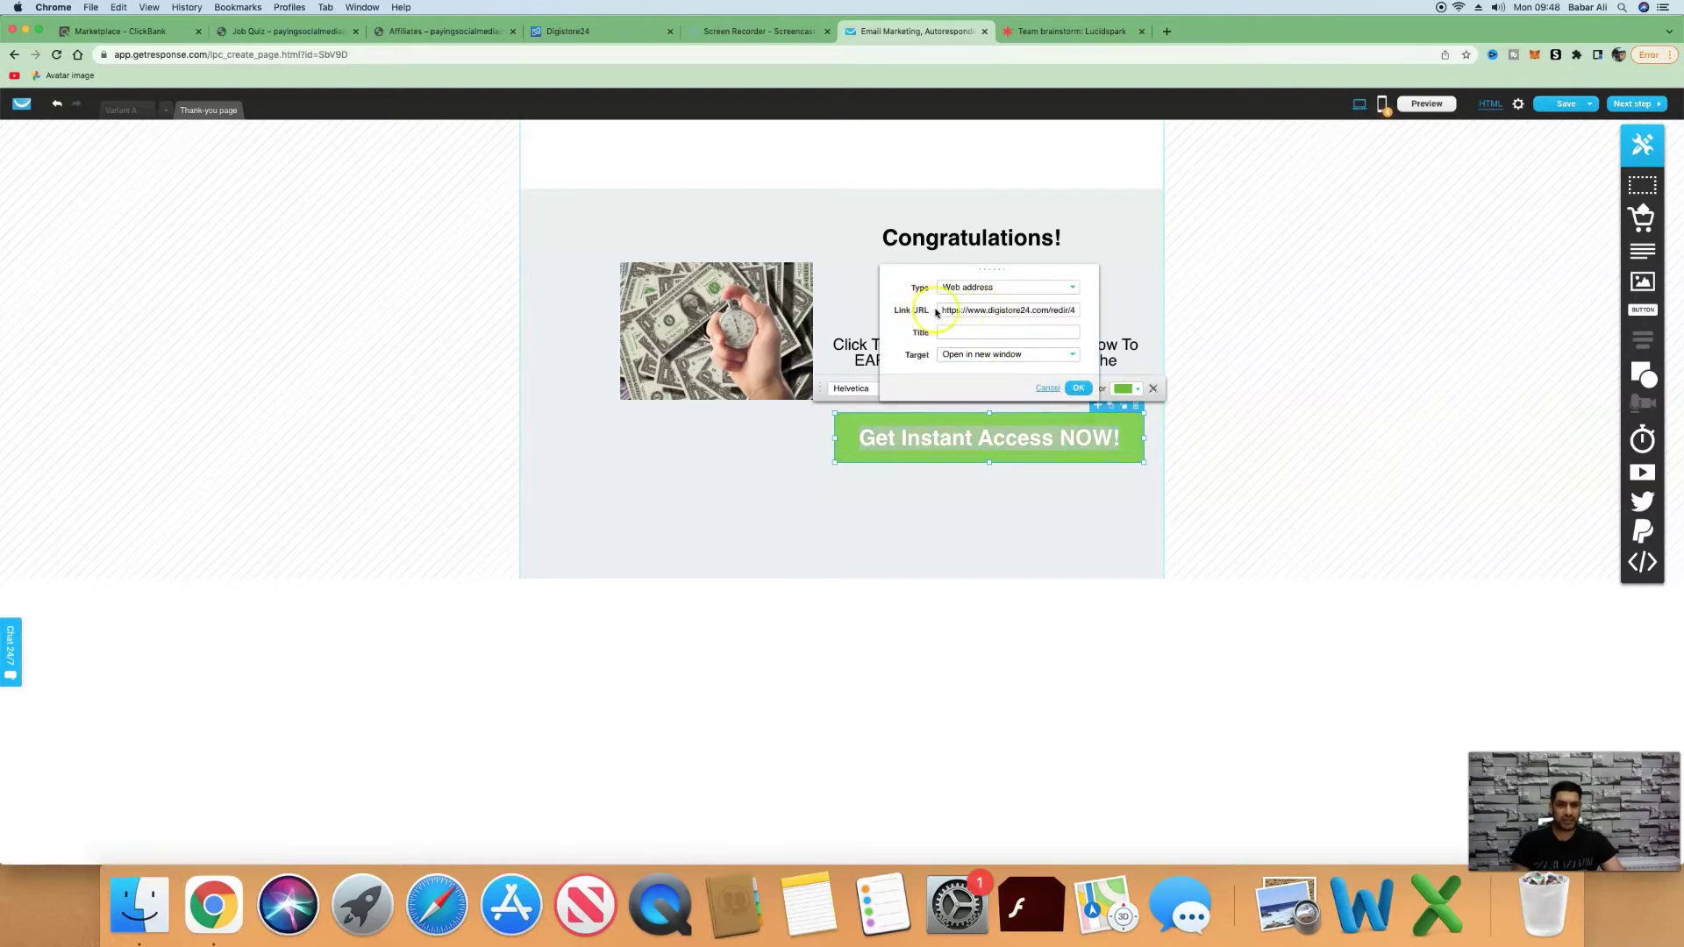
click(1074, 309)
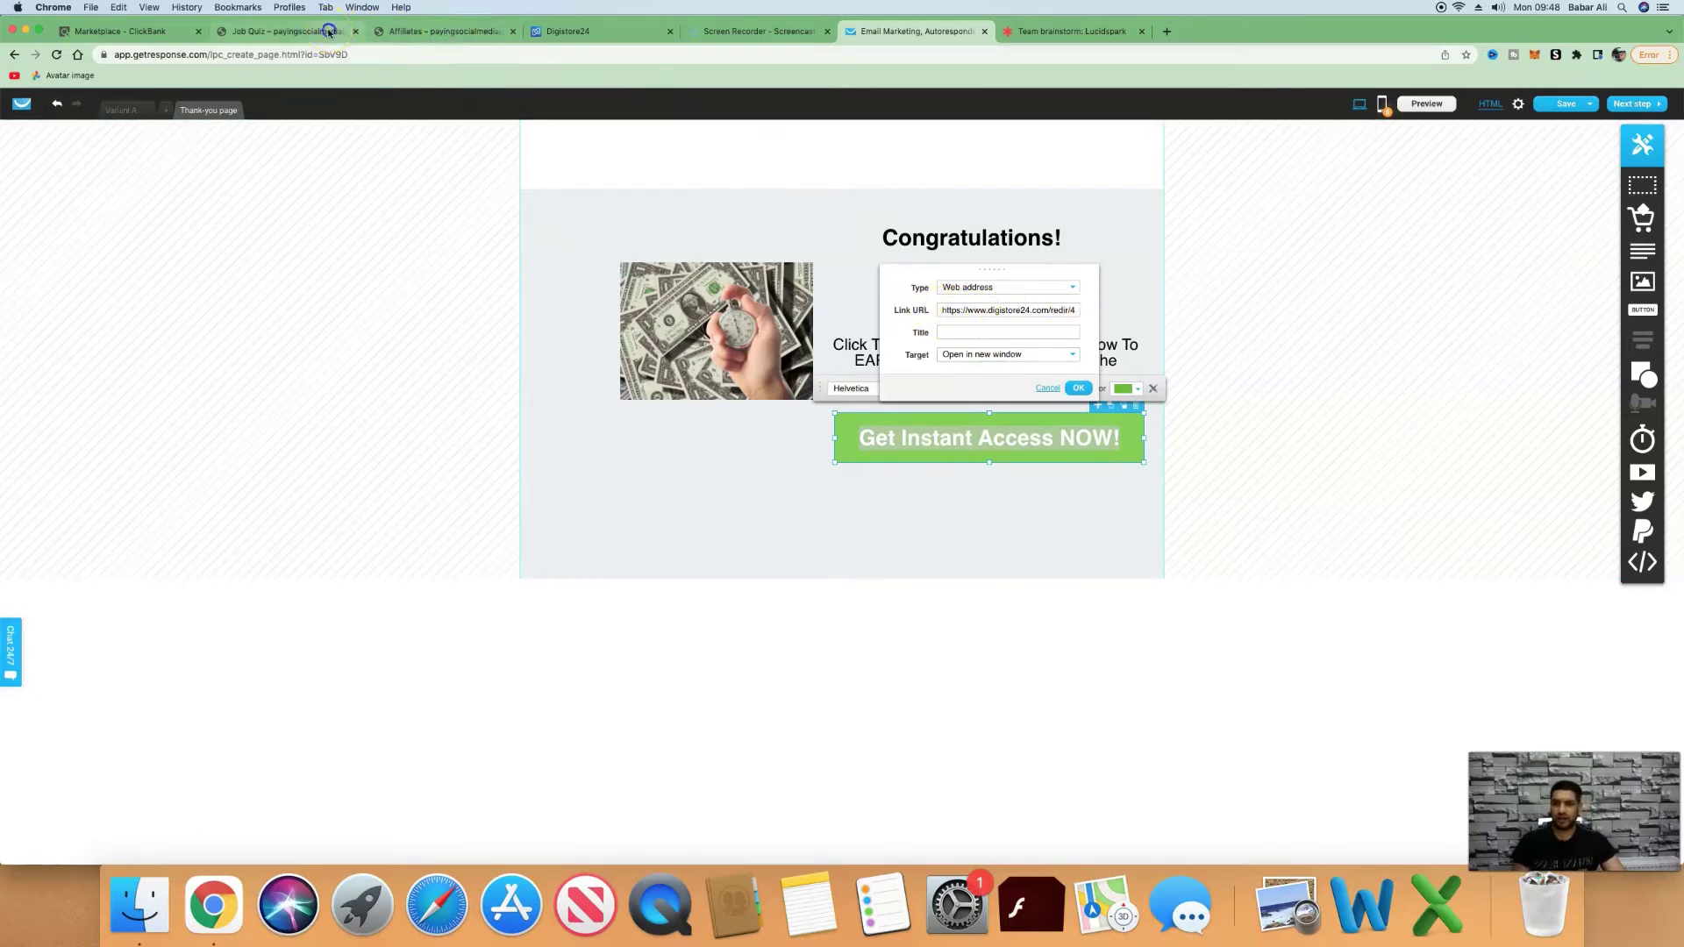
key(super+1)
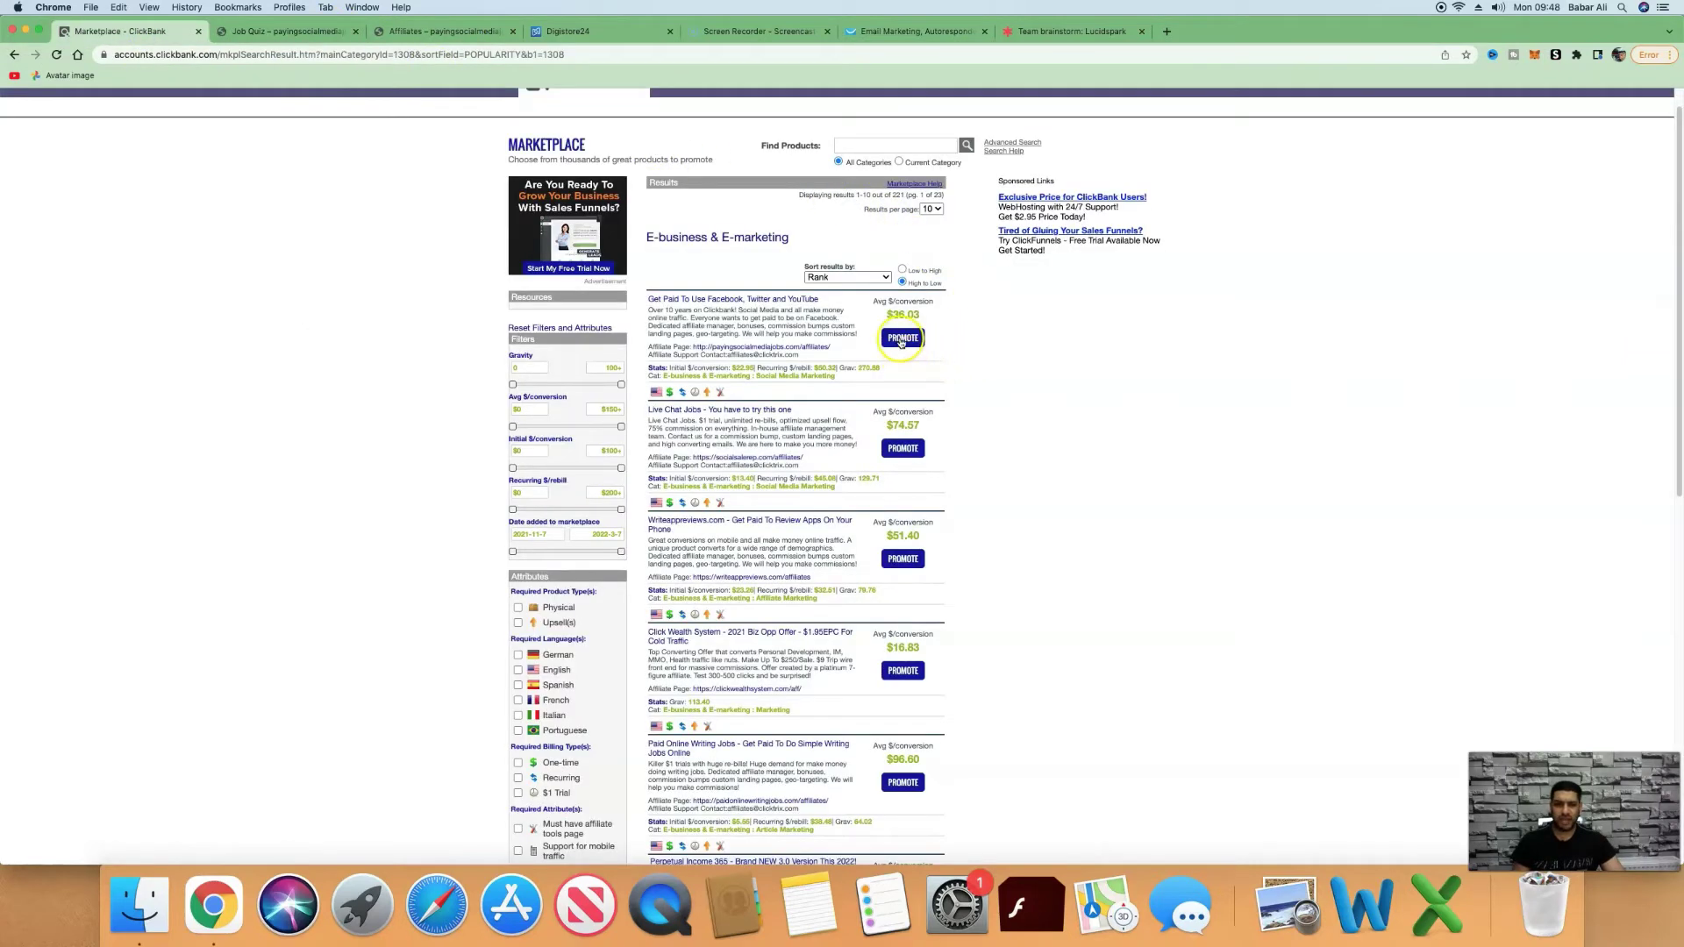
Generate an encrypted HopLink for the first offer using the account nickname, and copy it.
click(900, 339)
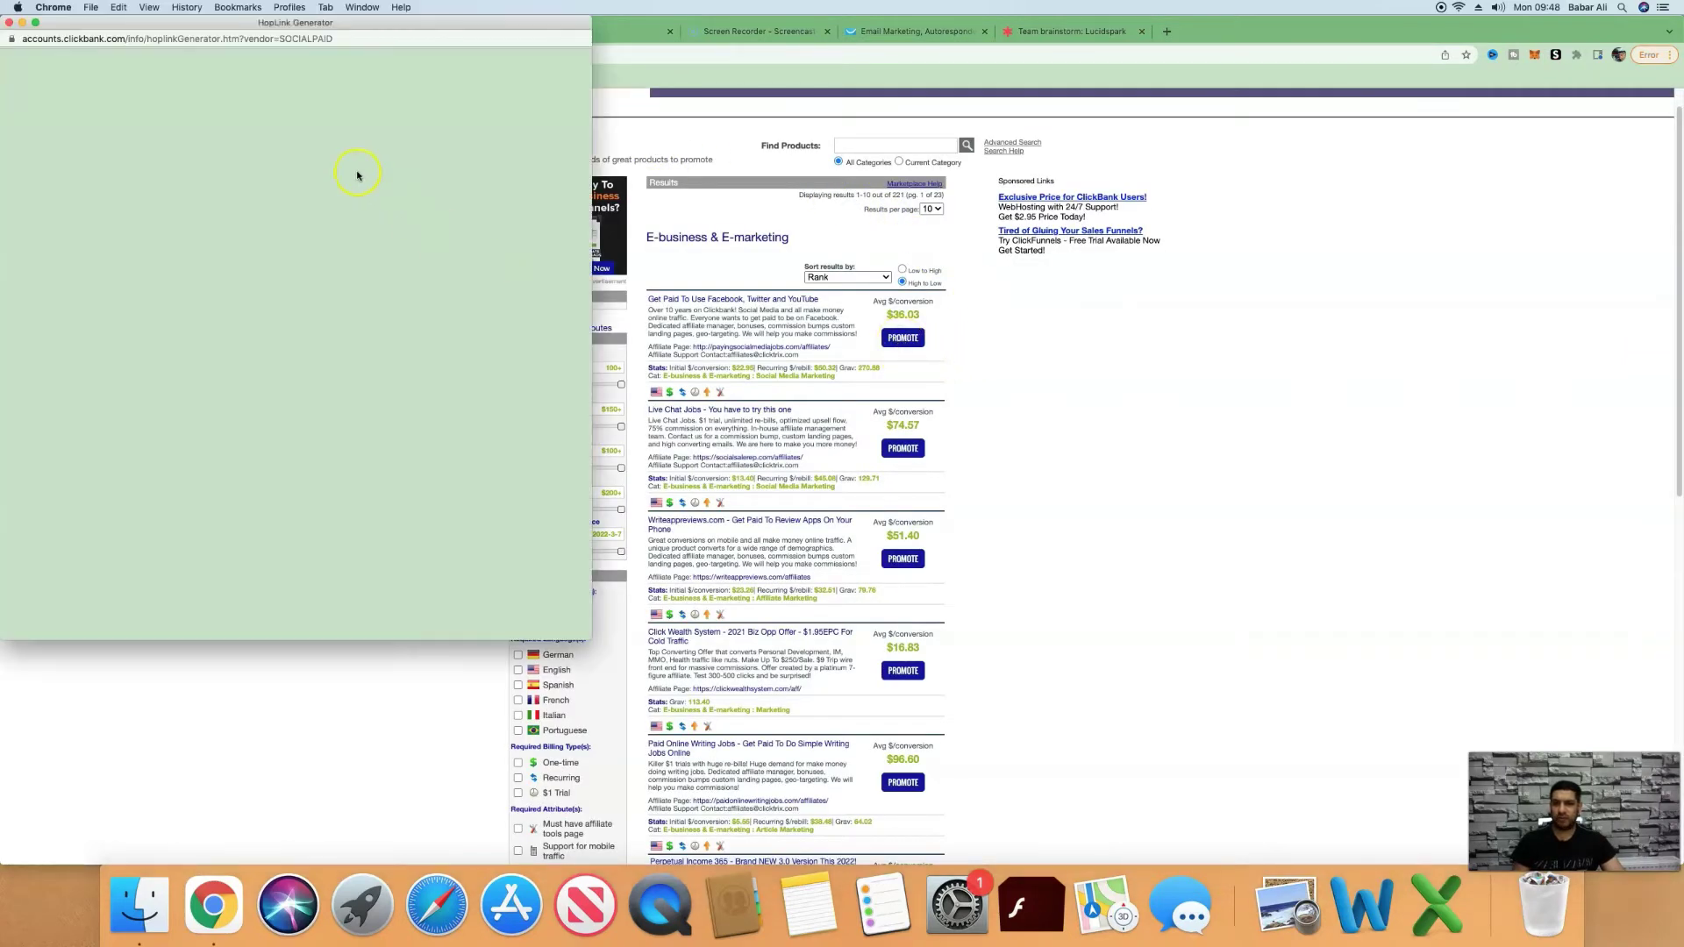
click(199, 149)
click(192, 172)
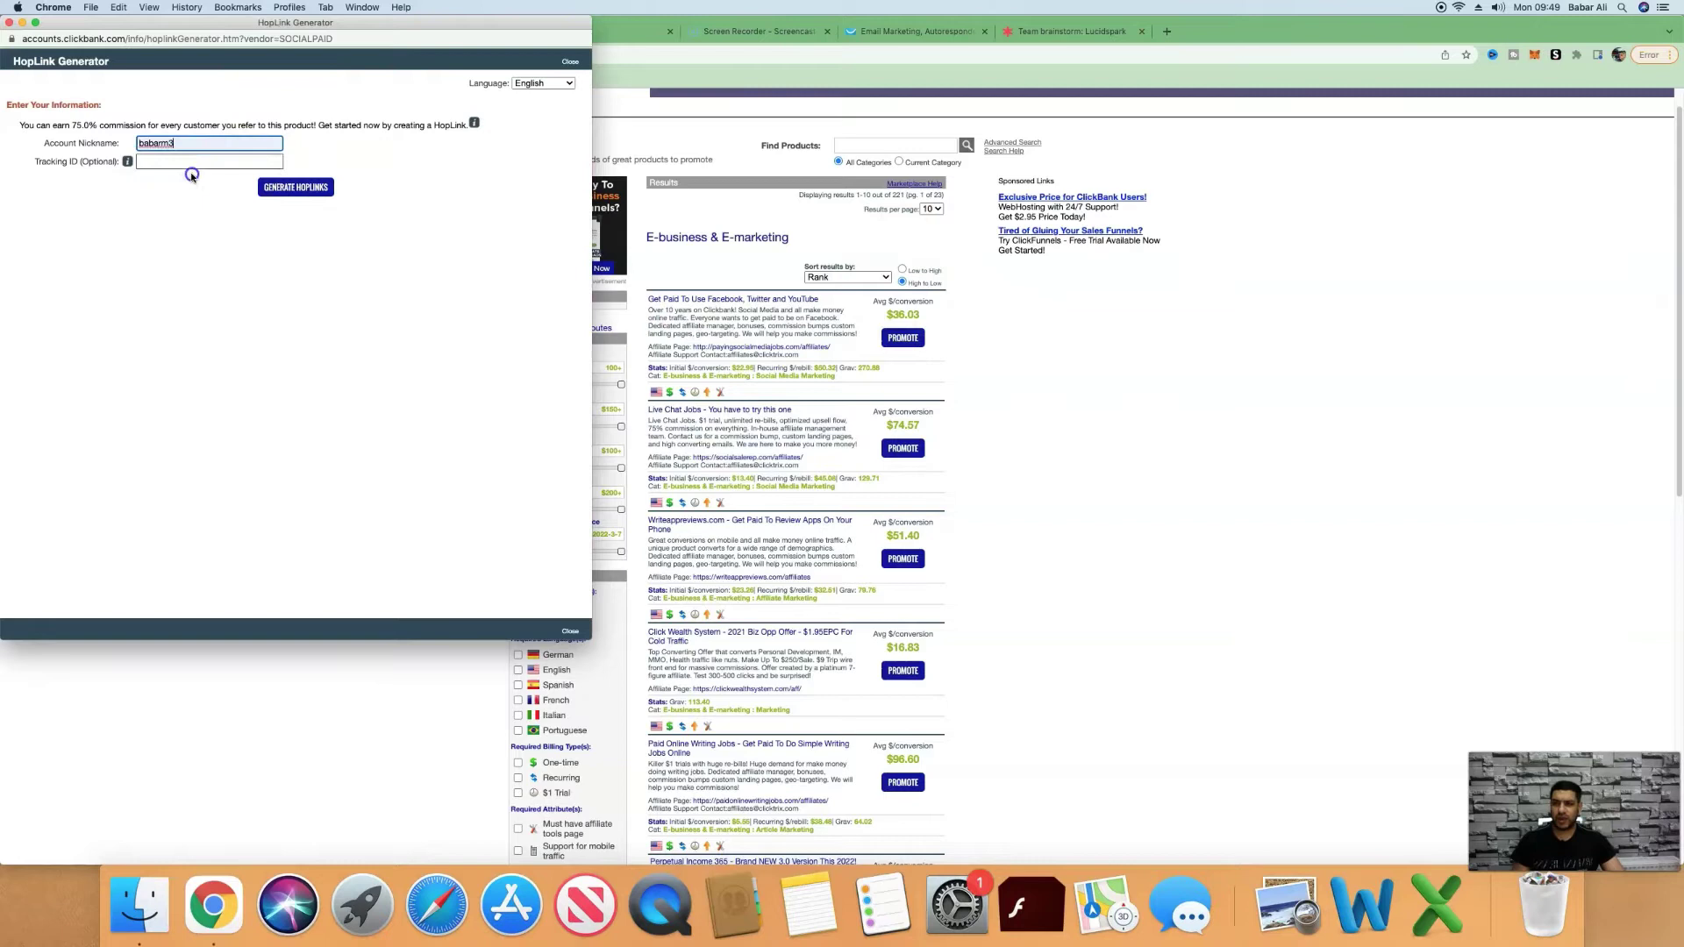
click(282, 188)
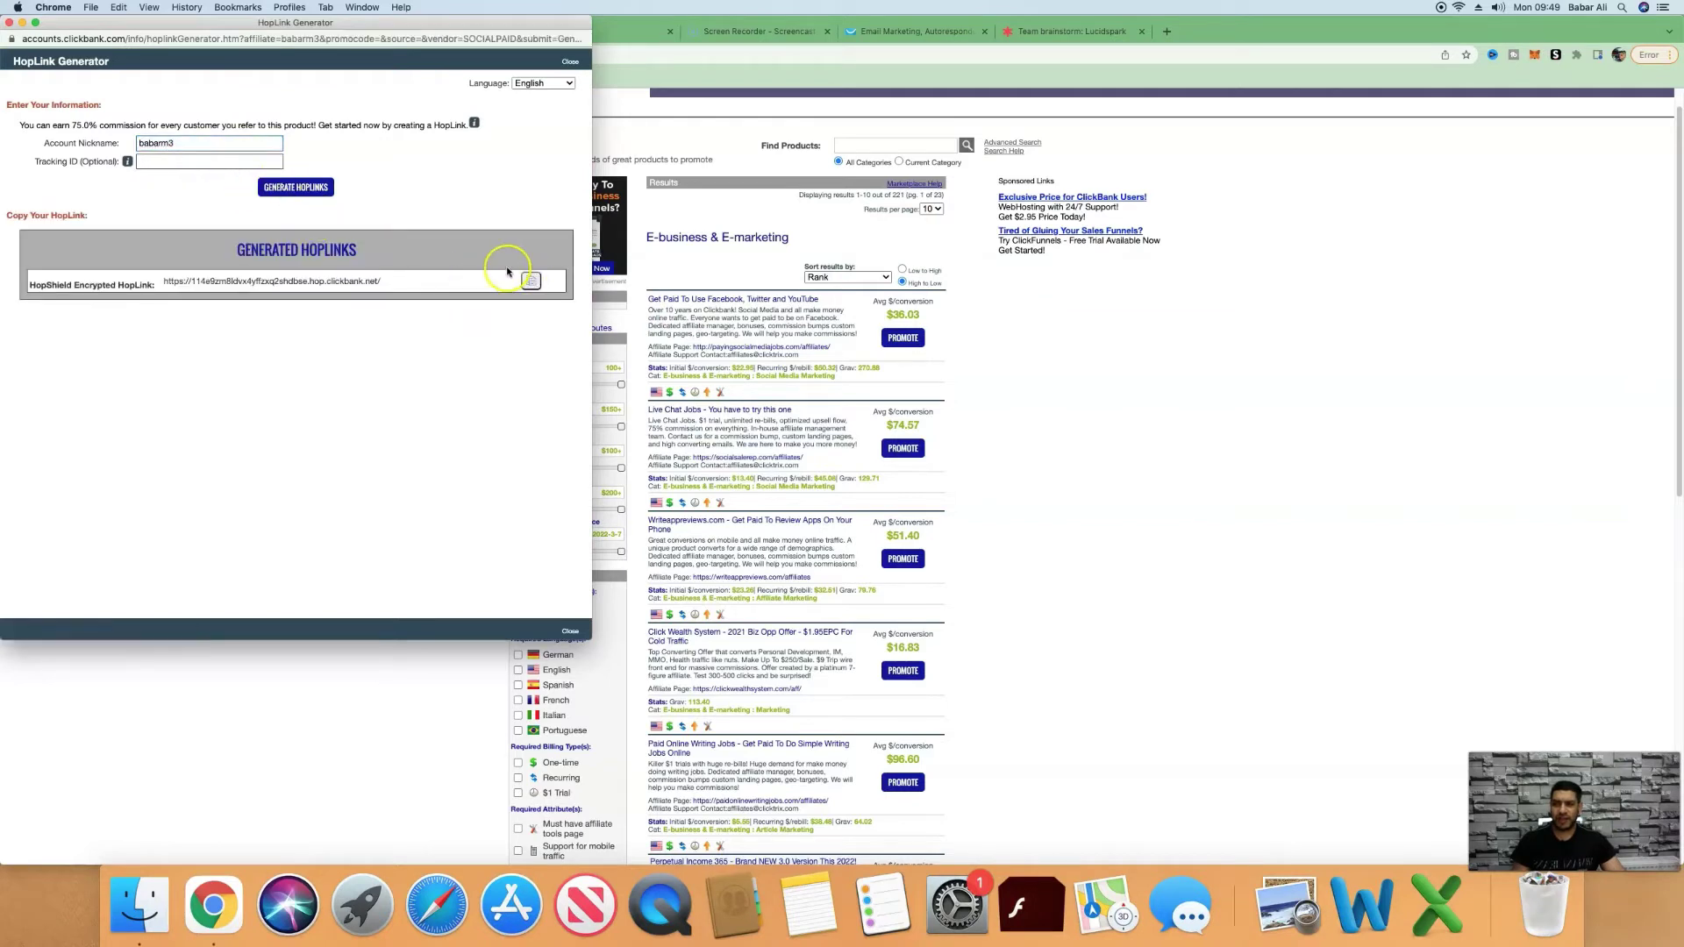
click(530, 282)
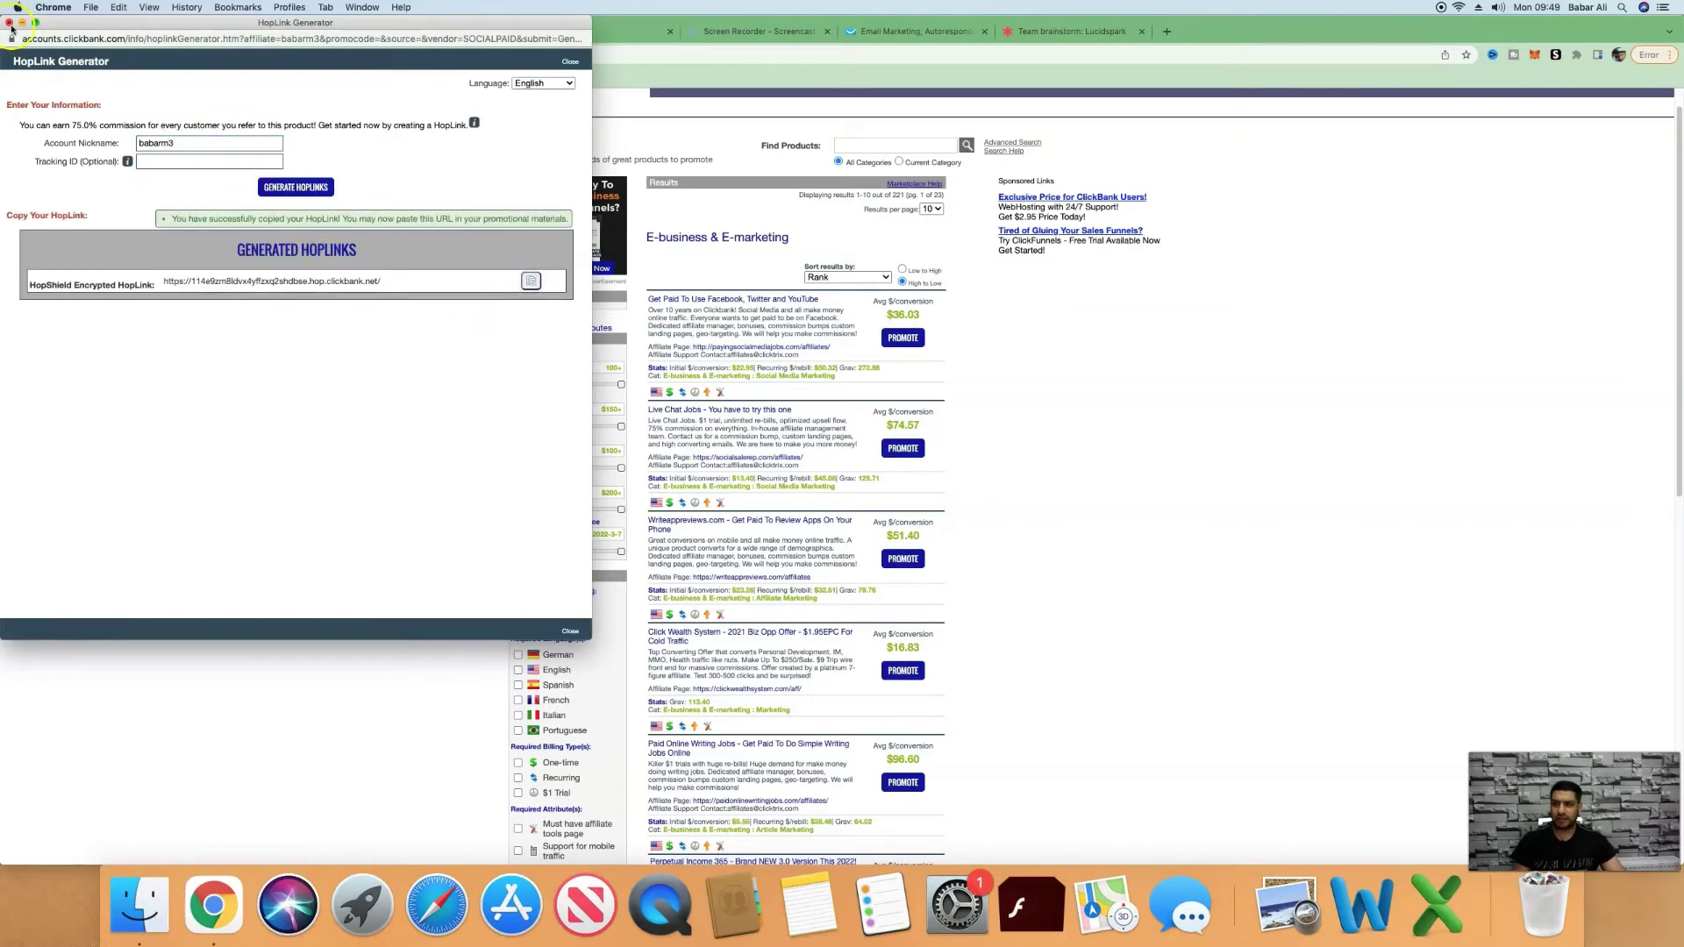
click(10, 24)
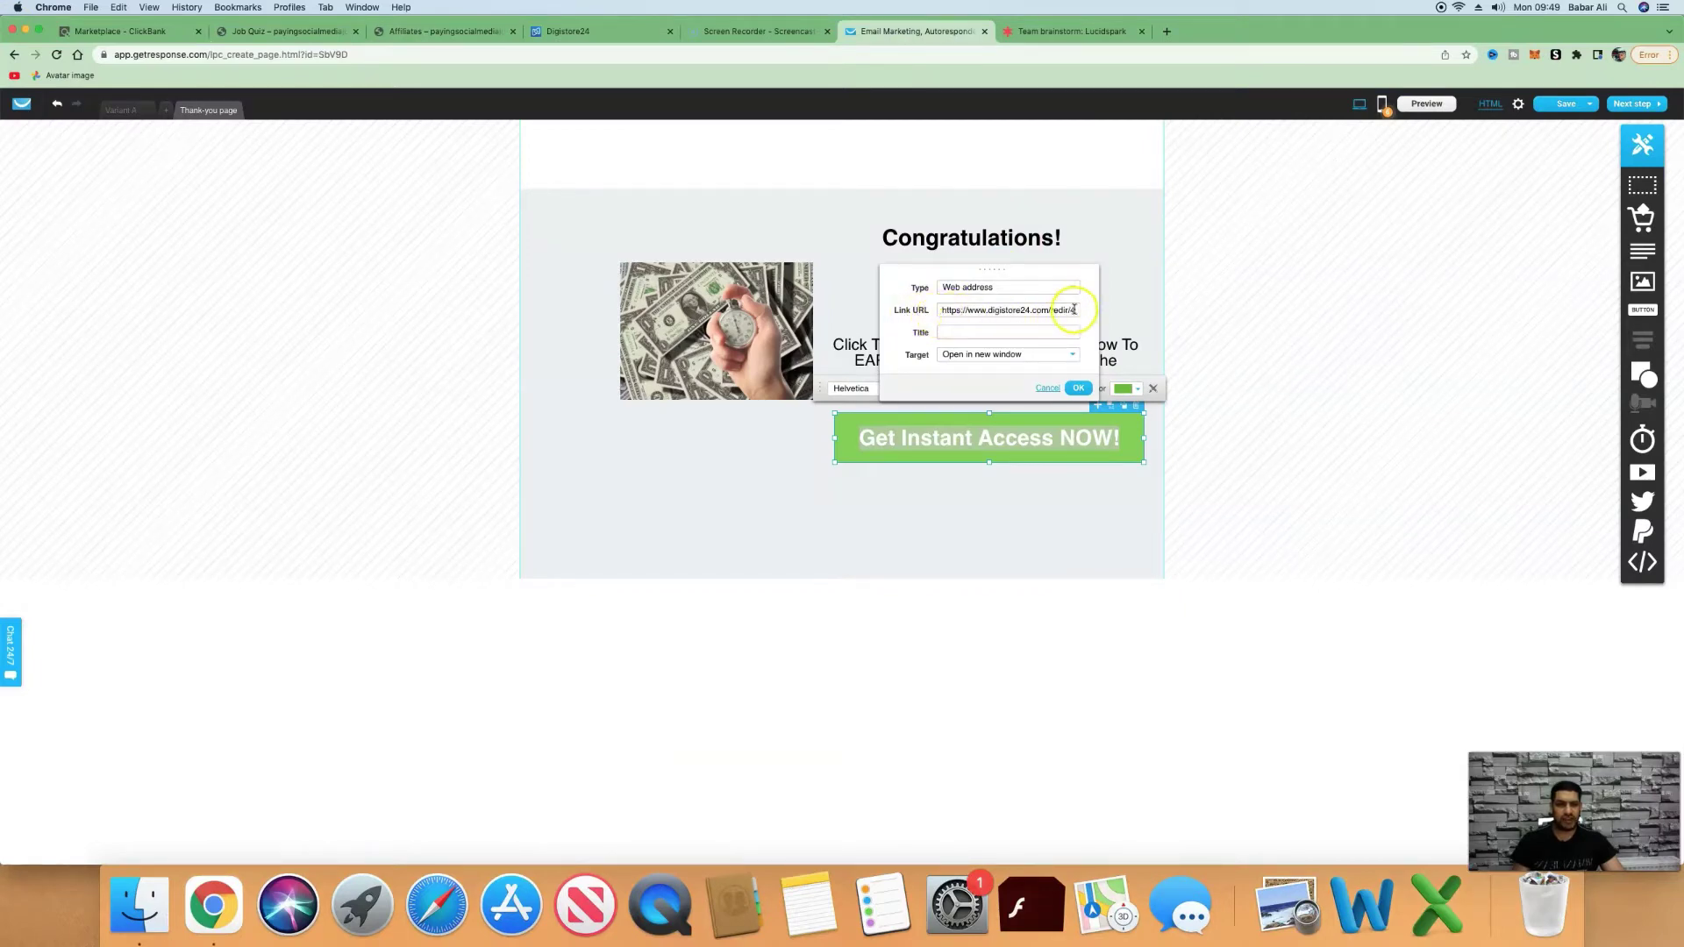
Confirm the Get Instant Access NOW! button's link settings and finish editing the page.
click(1080, 389)
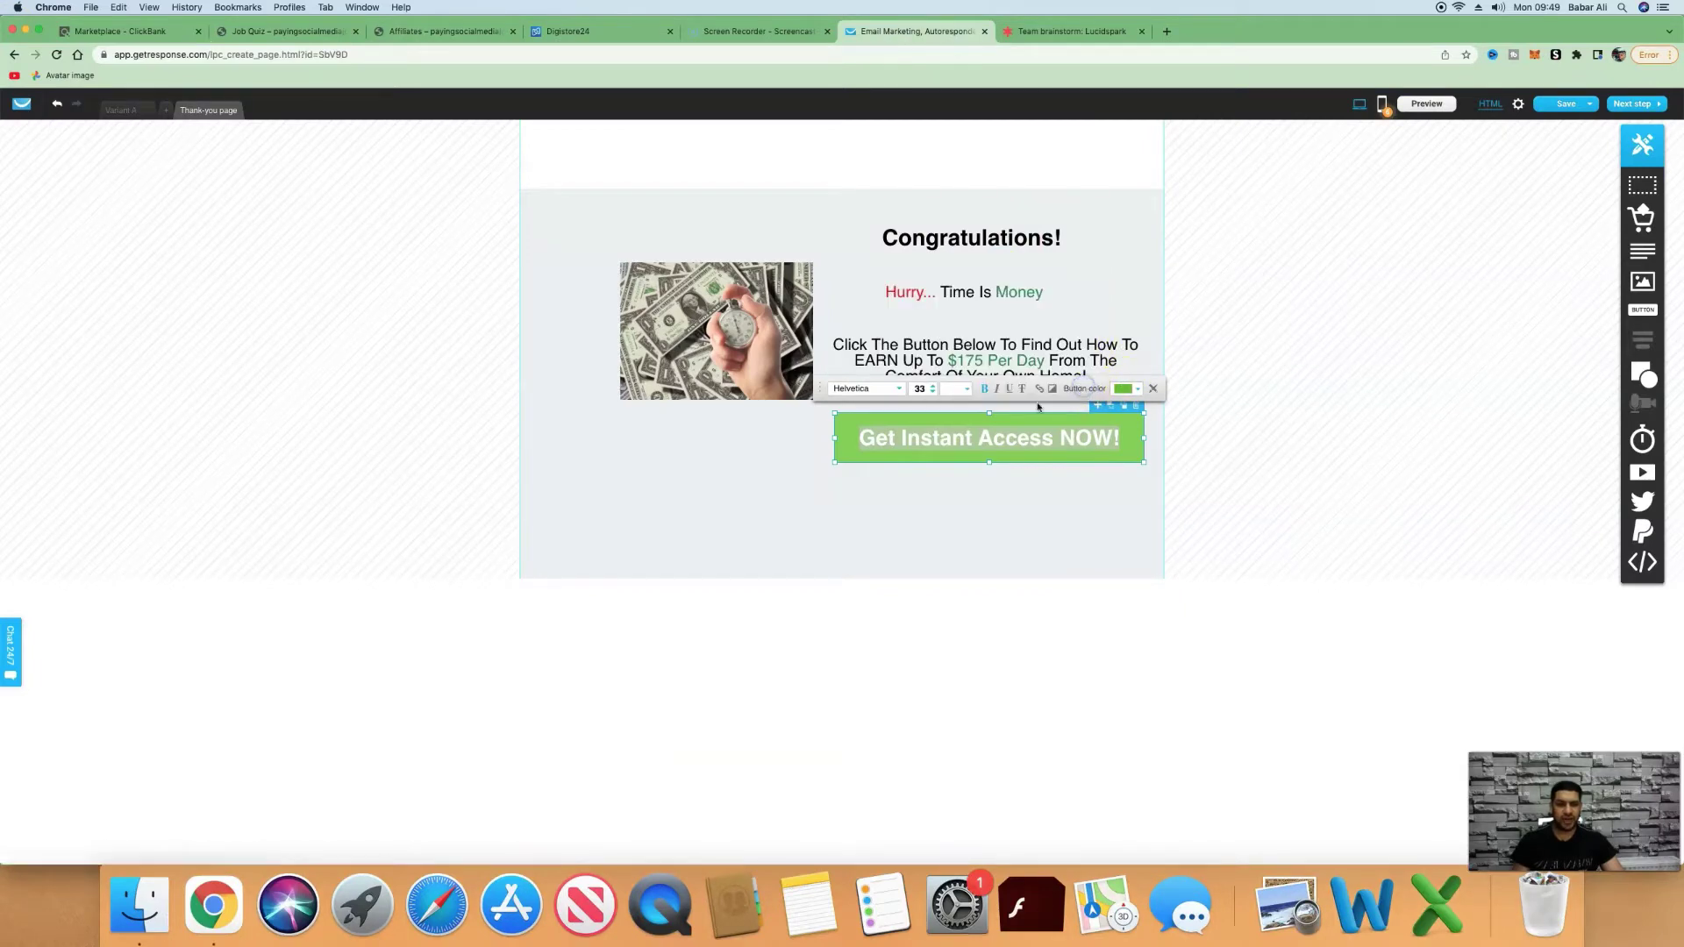
click(929, 647)
click(487, 310)
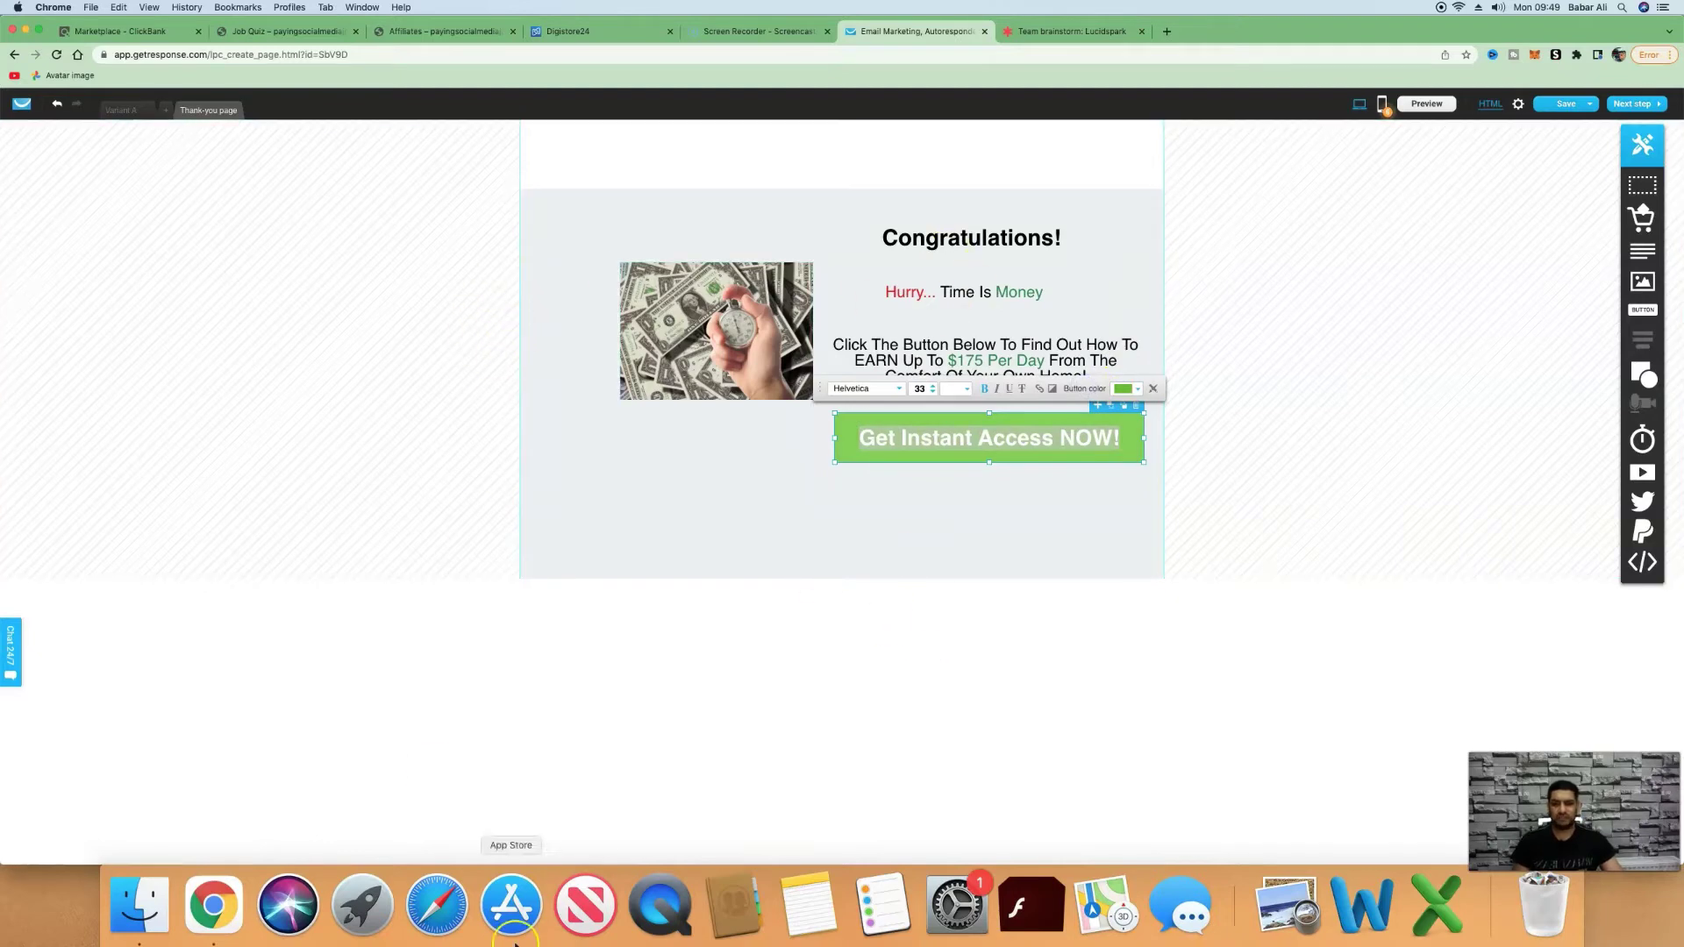
click(744, 718)
click(778, 639)
click(1127, 451)
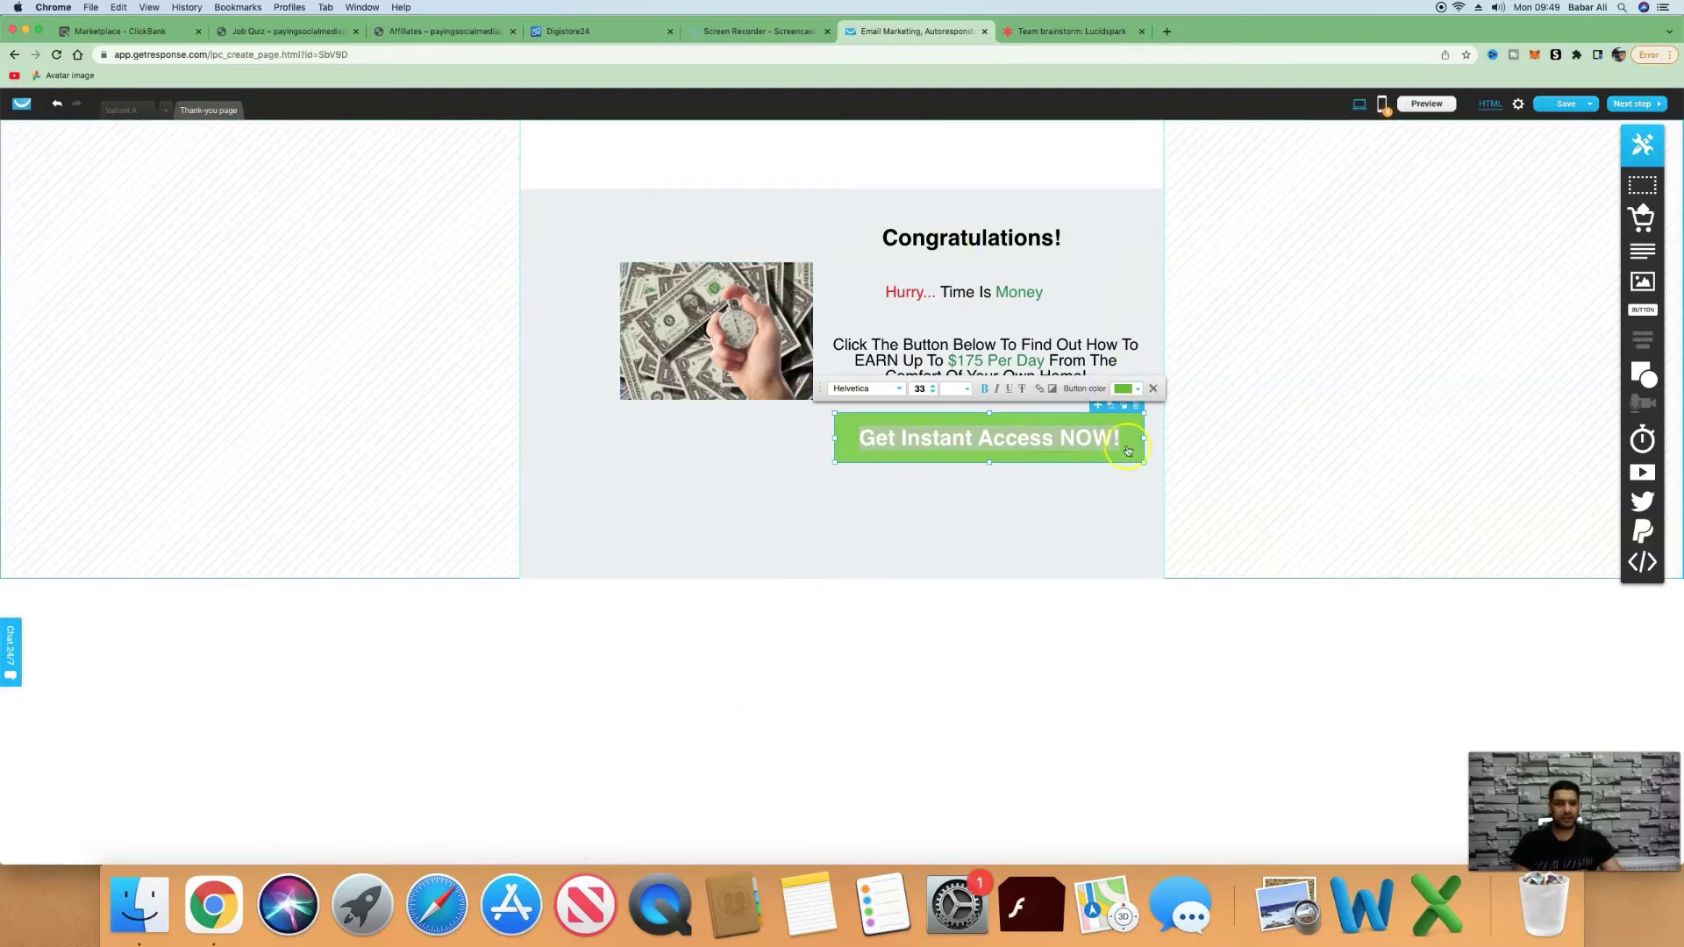
Keep the page's getpaidusingsocialmedia subdomain on gr8.com and leave no own domain assigned.
click(1633, 105)
click(906, 207)
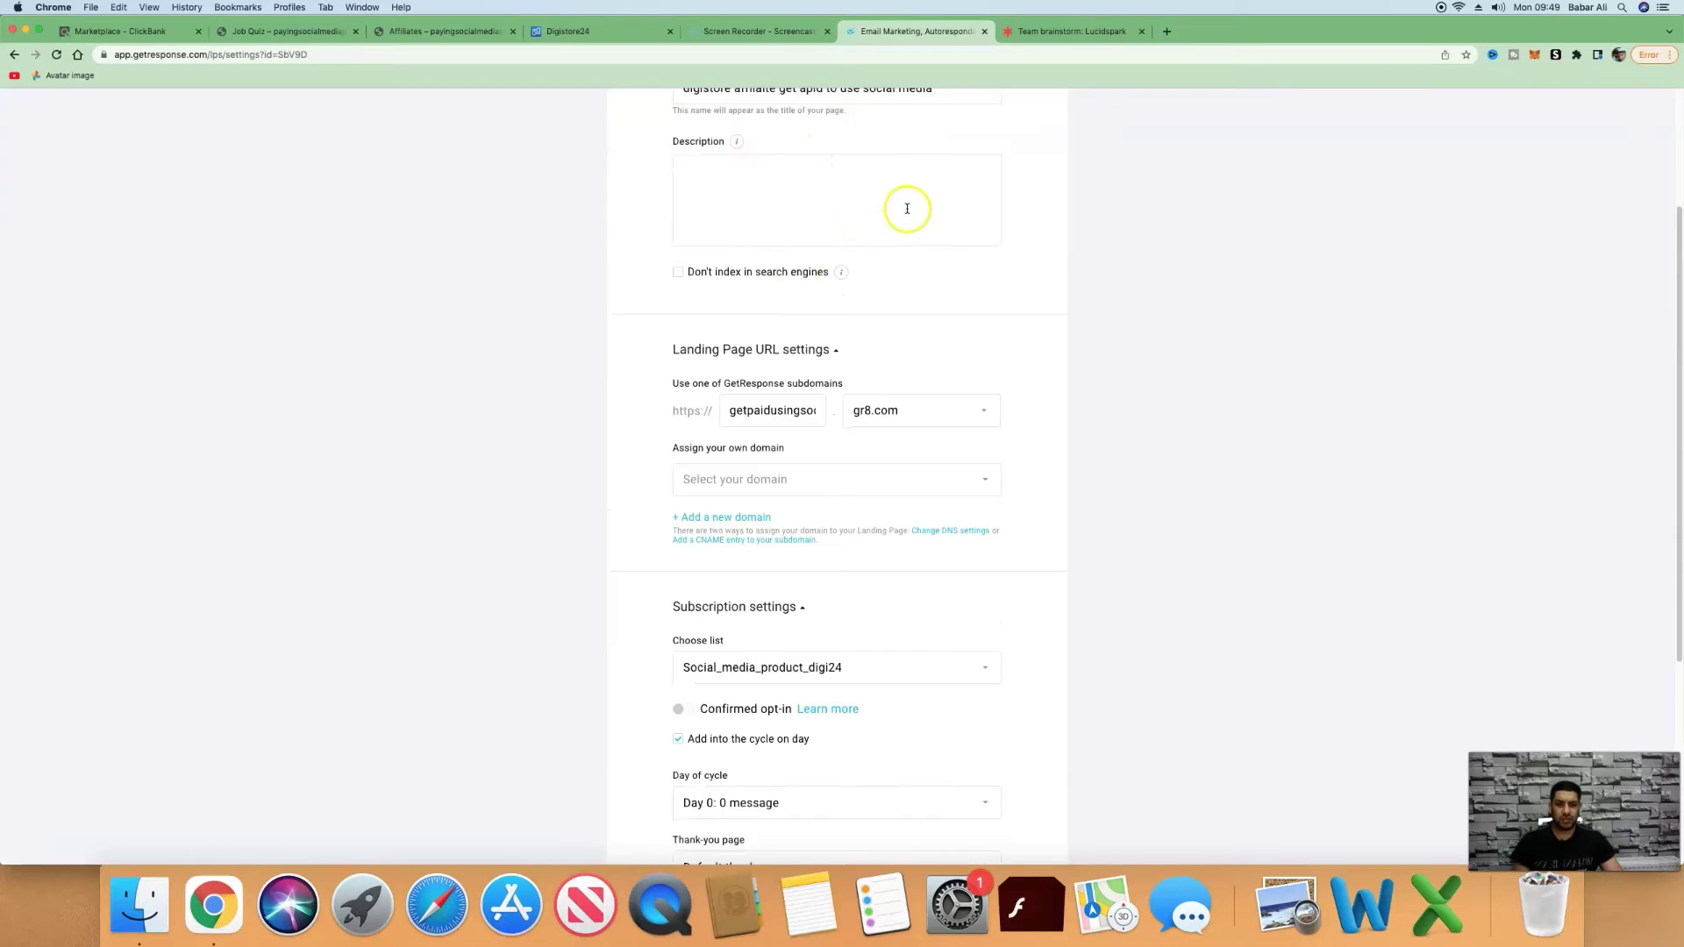
click(800, 342)
click(734, 419)
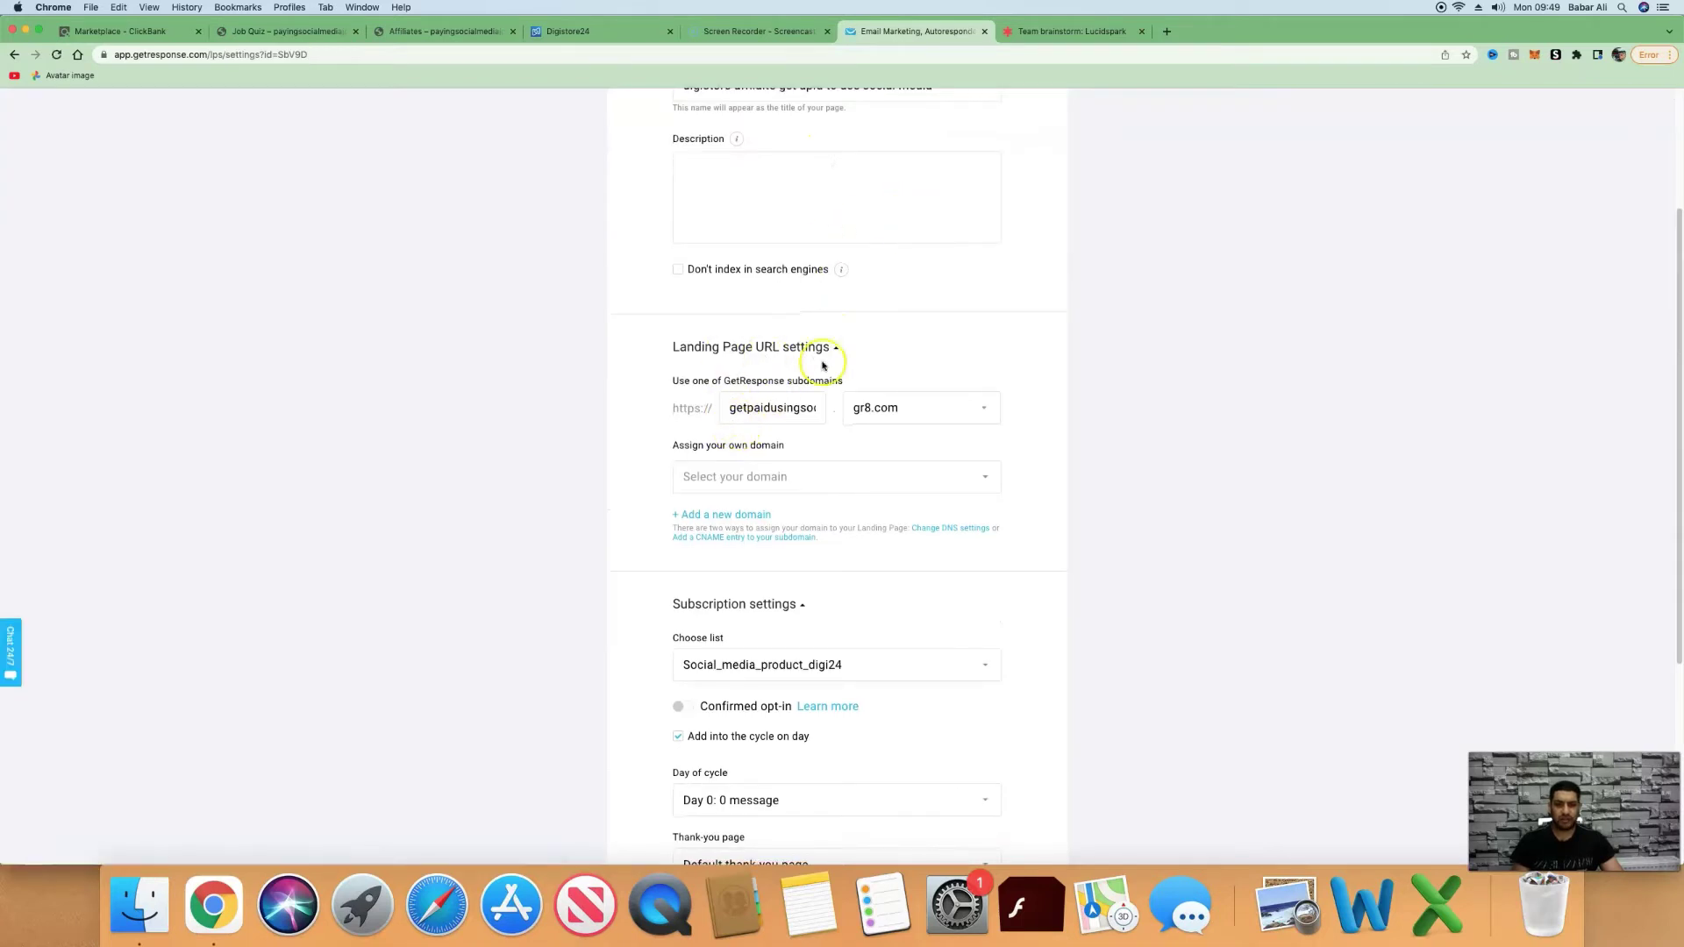
click(732, 412)
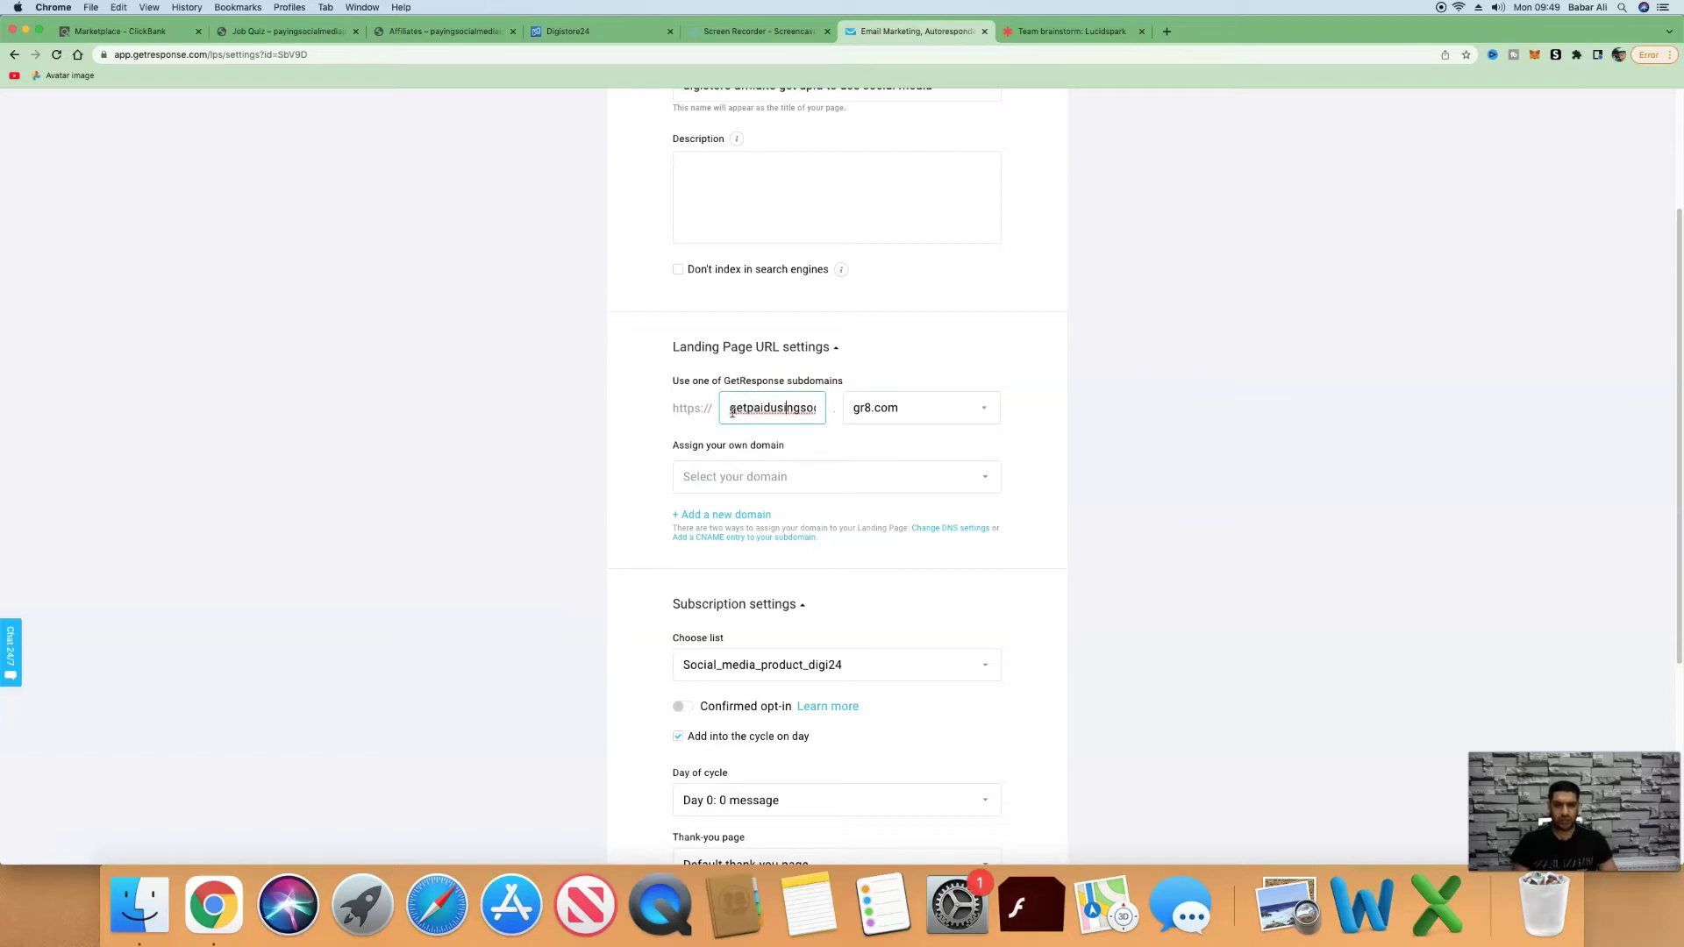
click(966, 417)
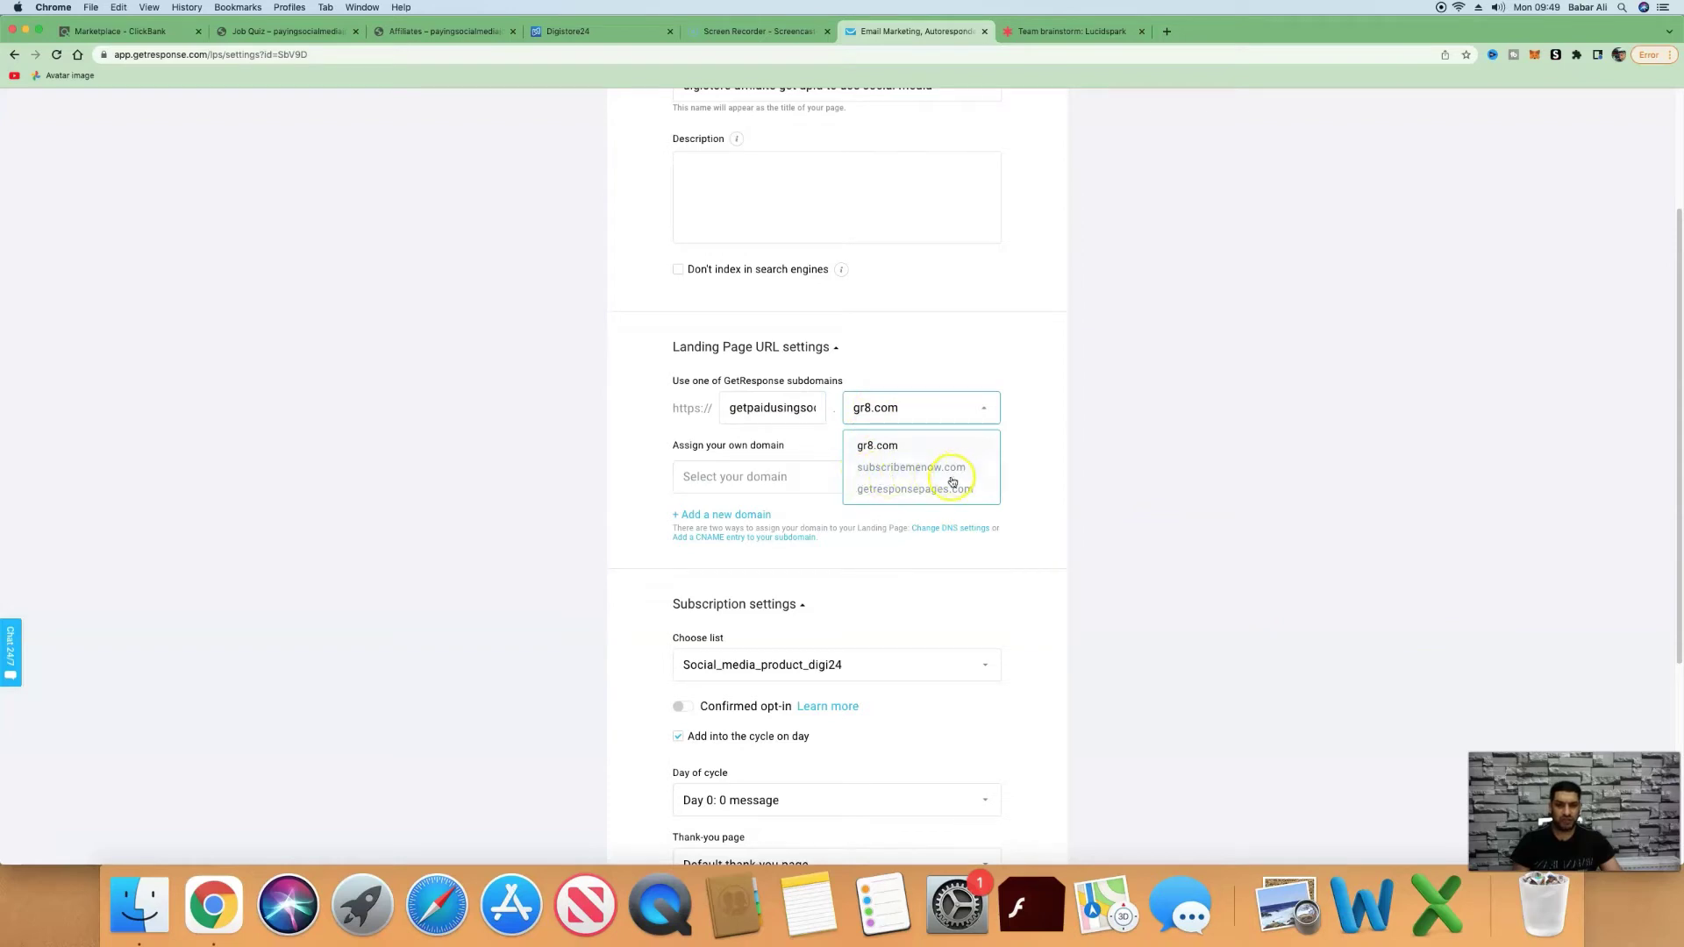
click(1020, 401)
scroll(949, 257, down, 1)
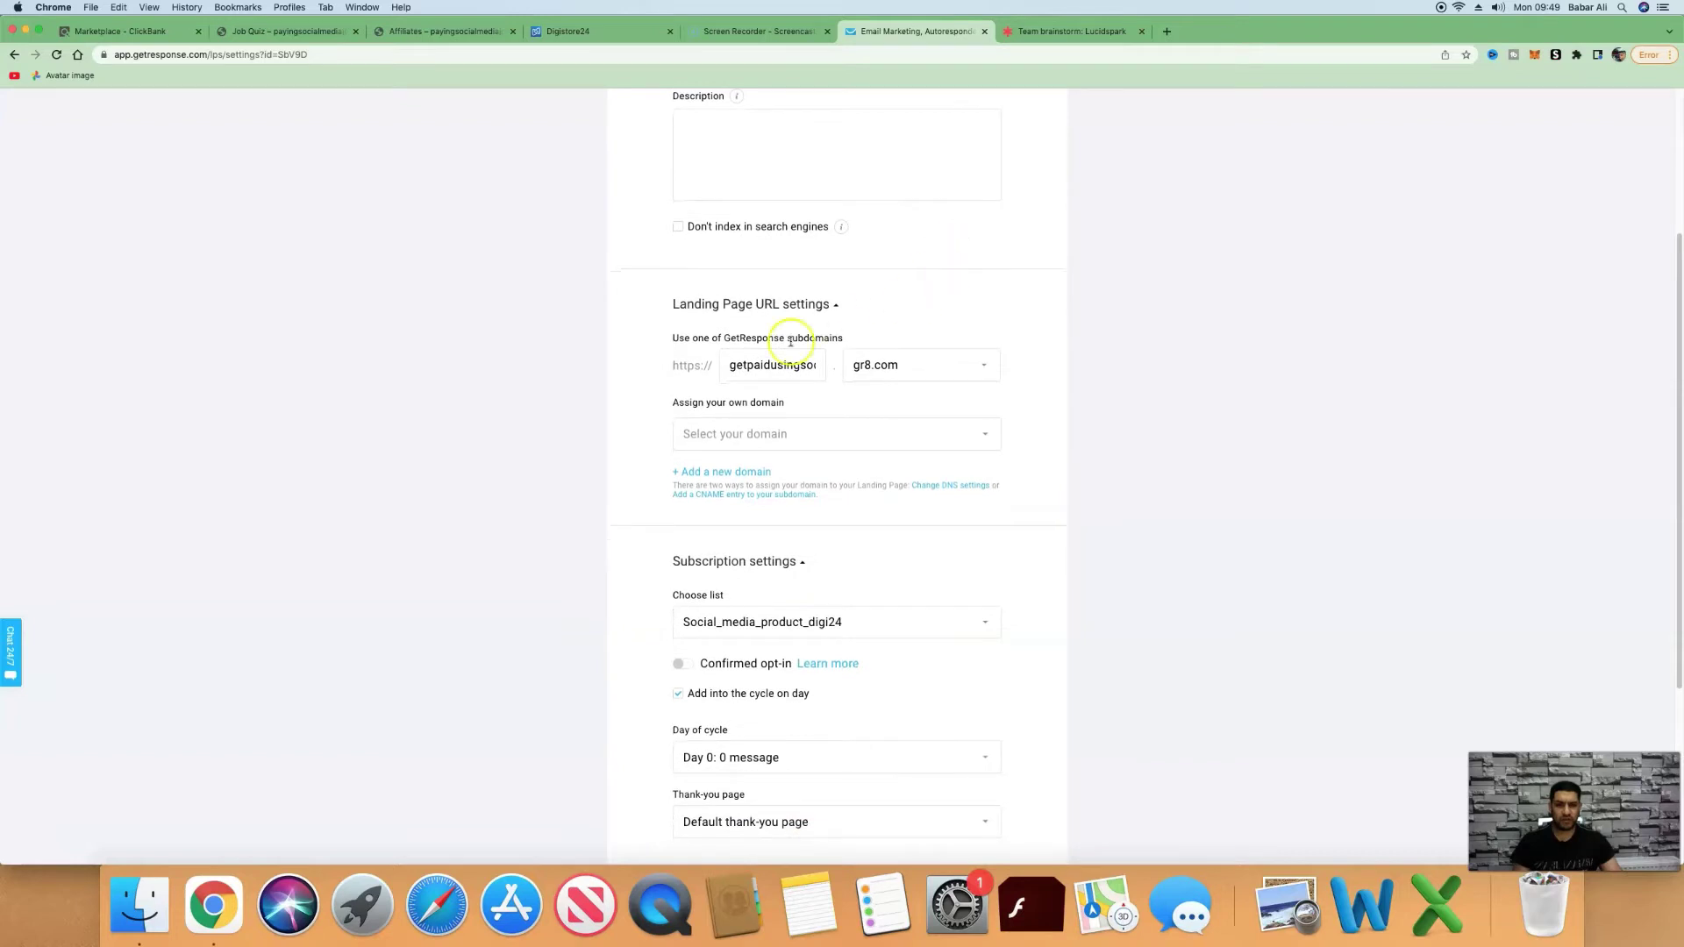
scroll(684, 333, down, 1)
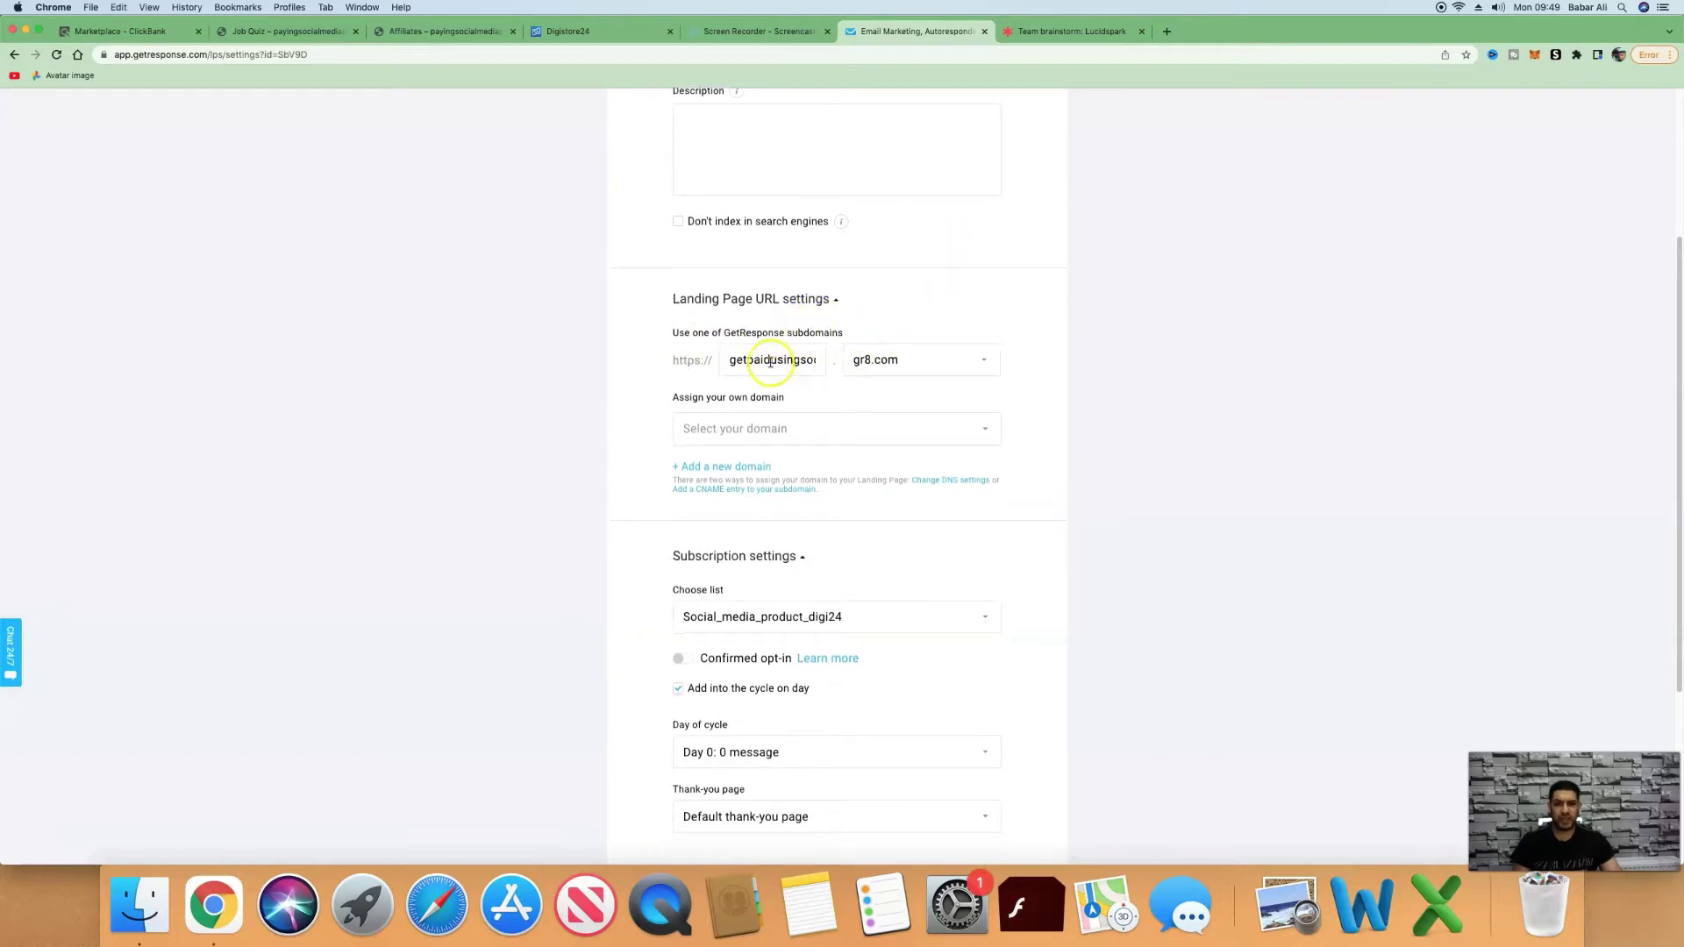
scroll(825, 364, down, 1)
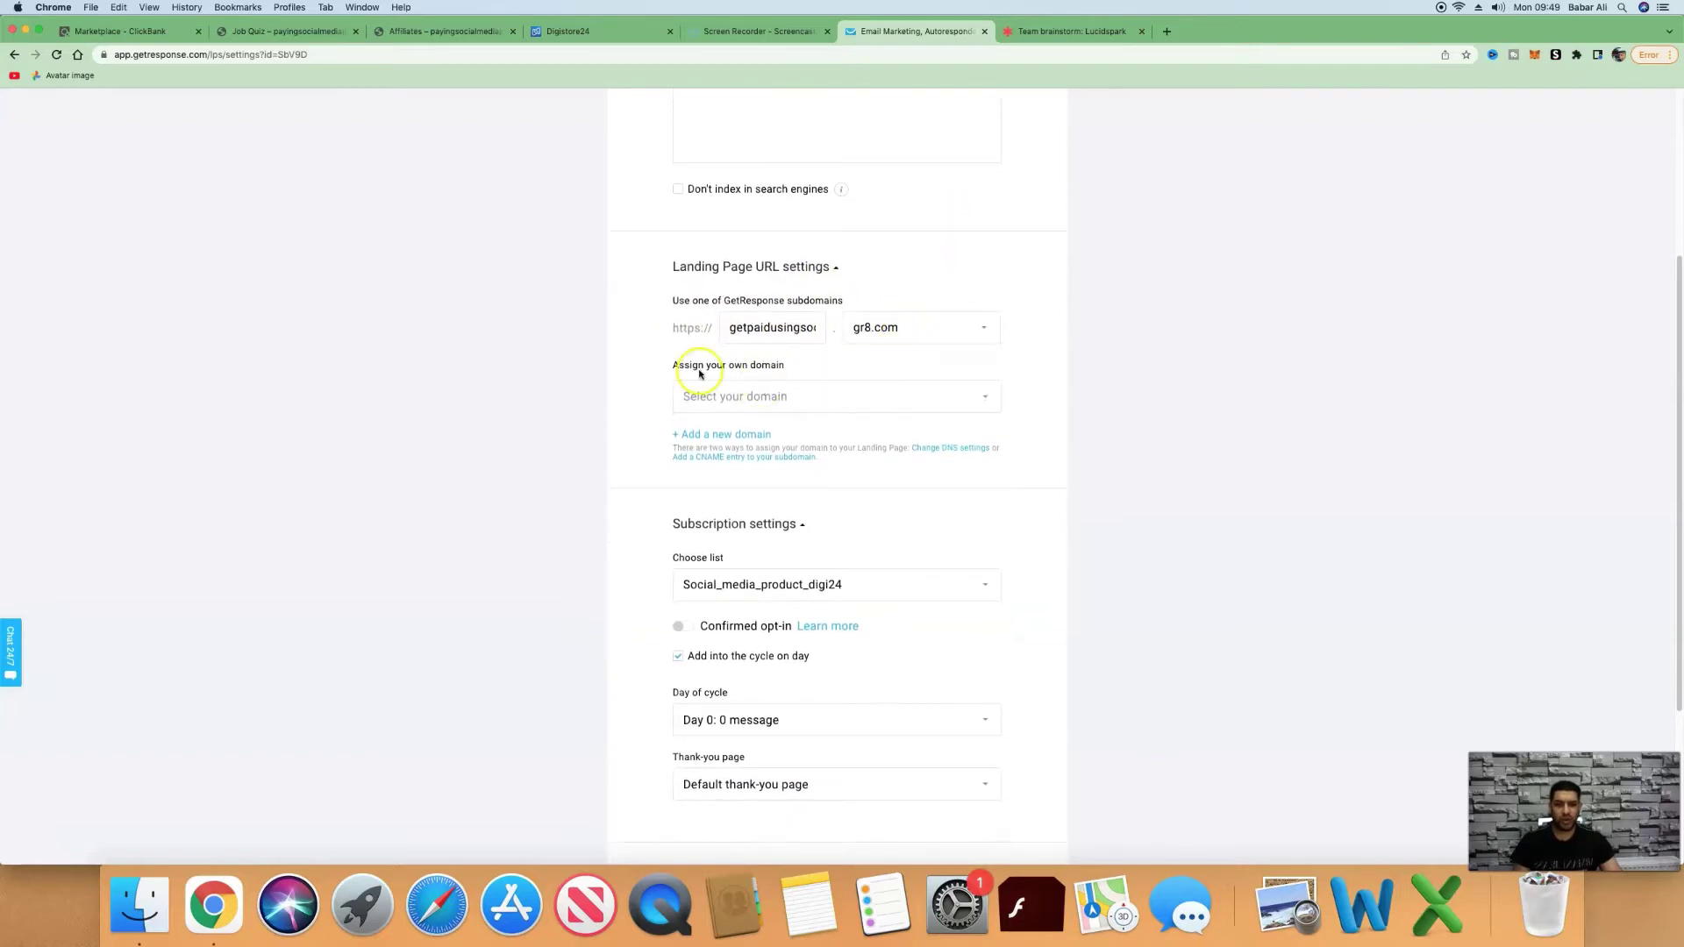
click(912, 403)
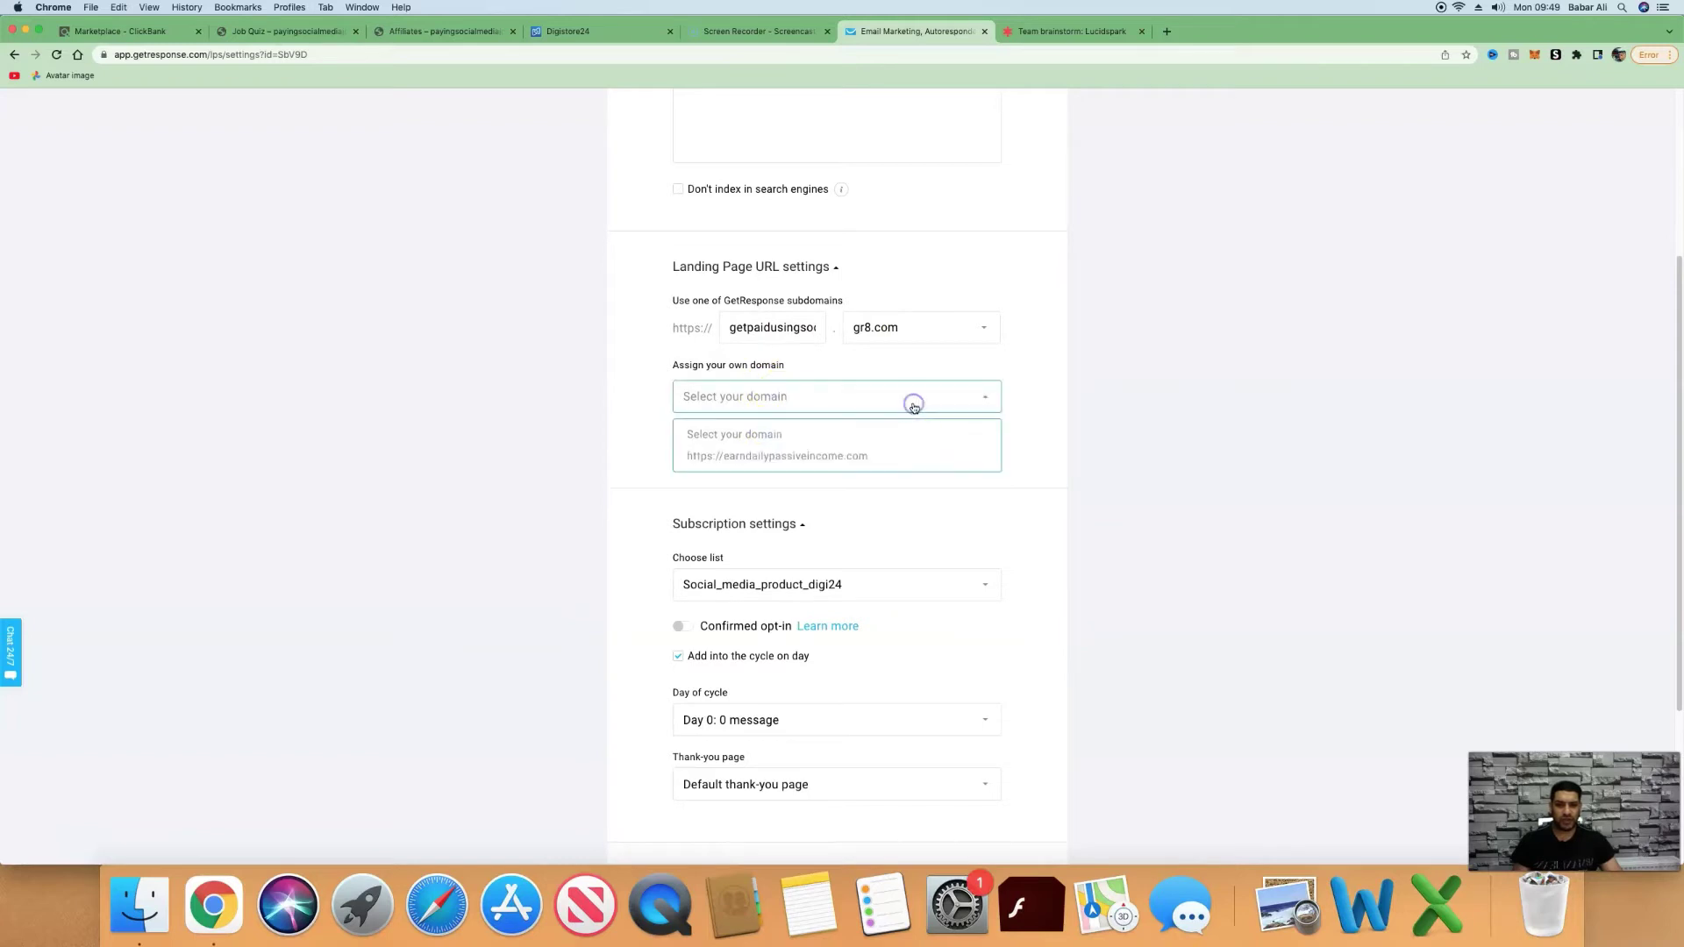
click(837, 438)
click(1030, 448)
Subscribe new sign-ups to the Social_media_product_digi24 list and publish the landing page.
scroll(991, 421, down, 2)
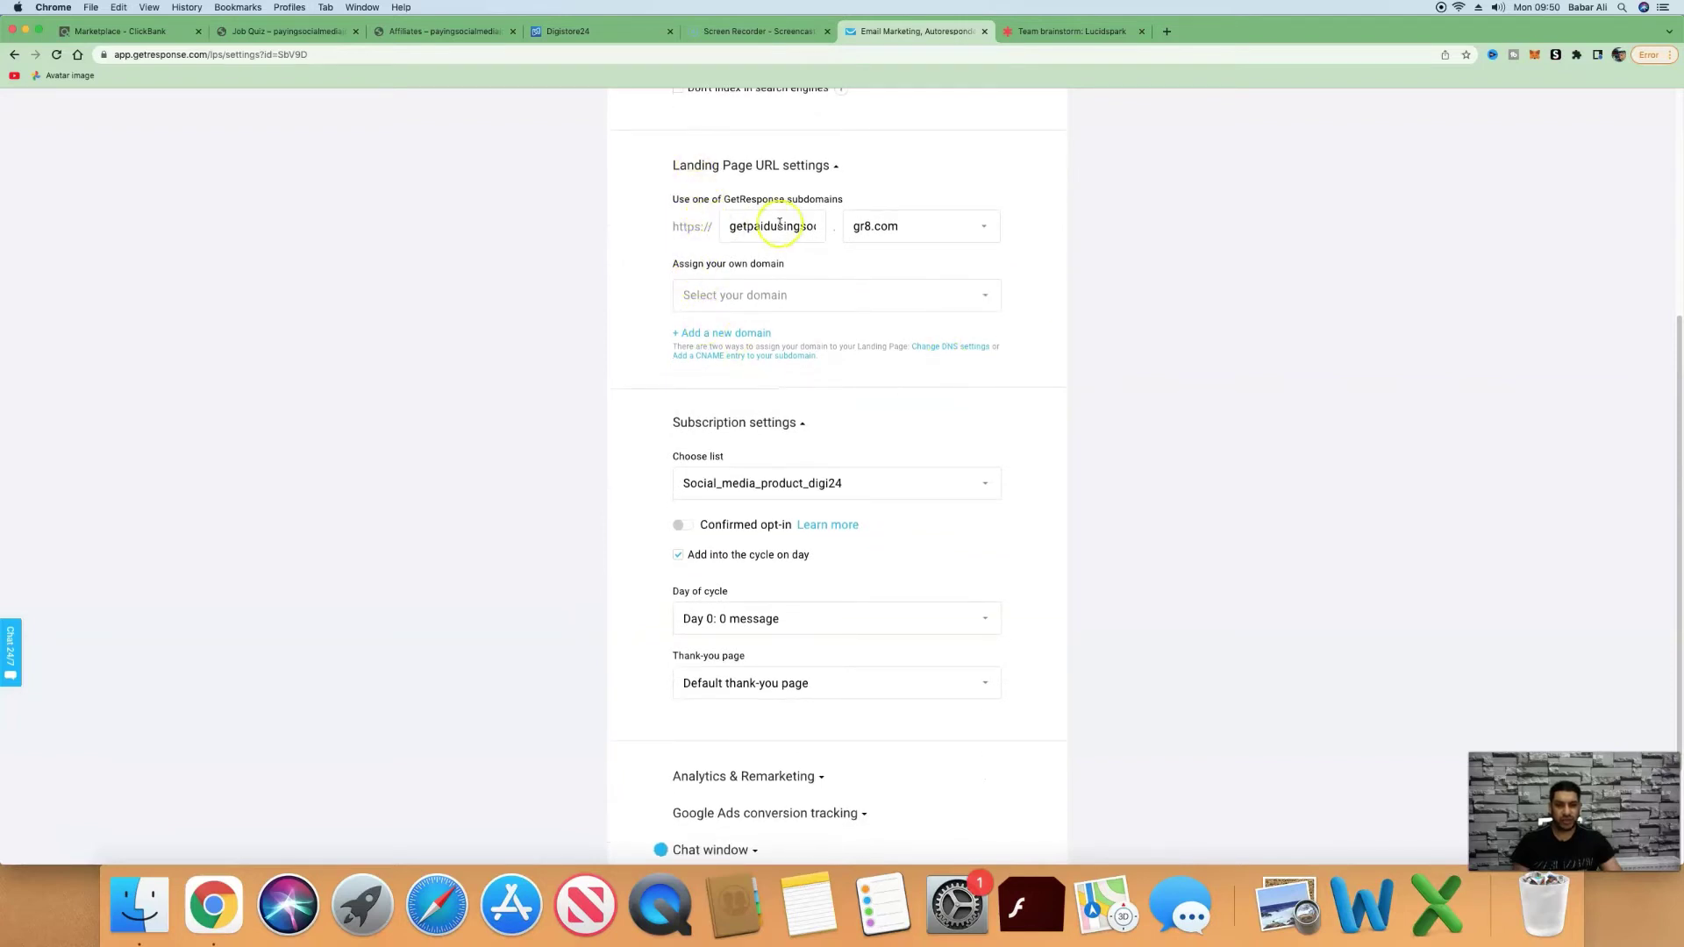
scroll(991, 239, down, 1)
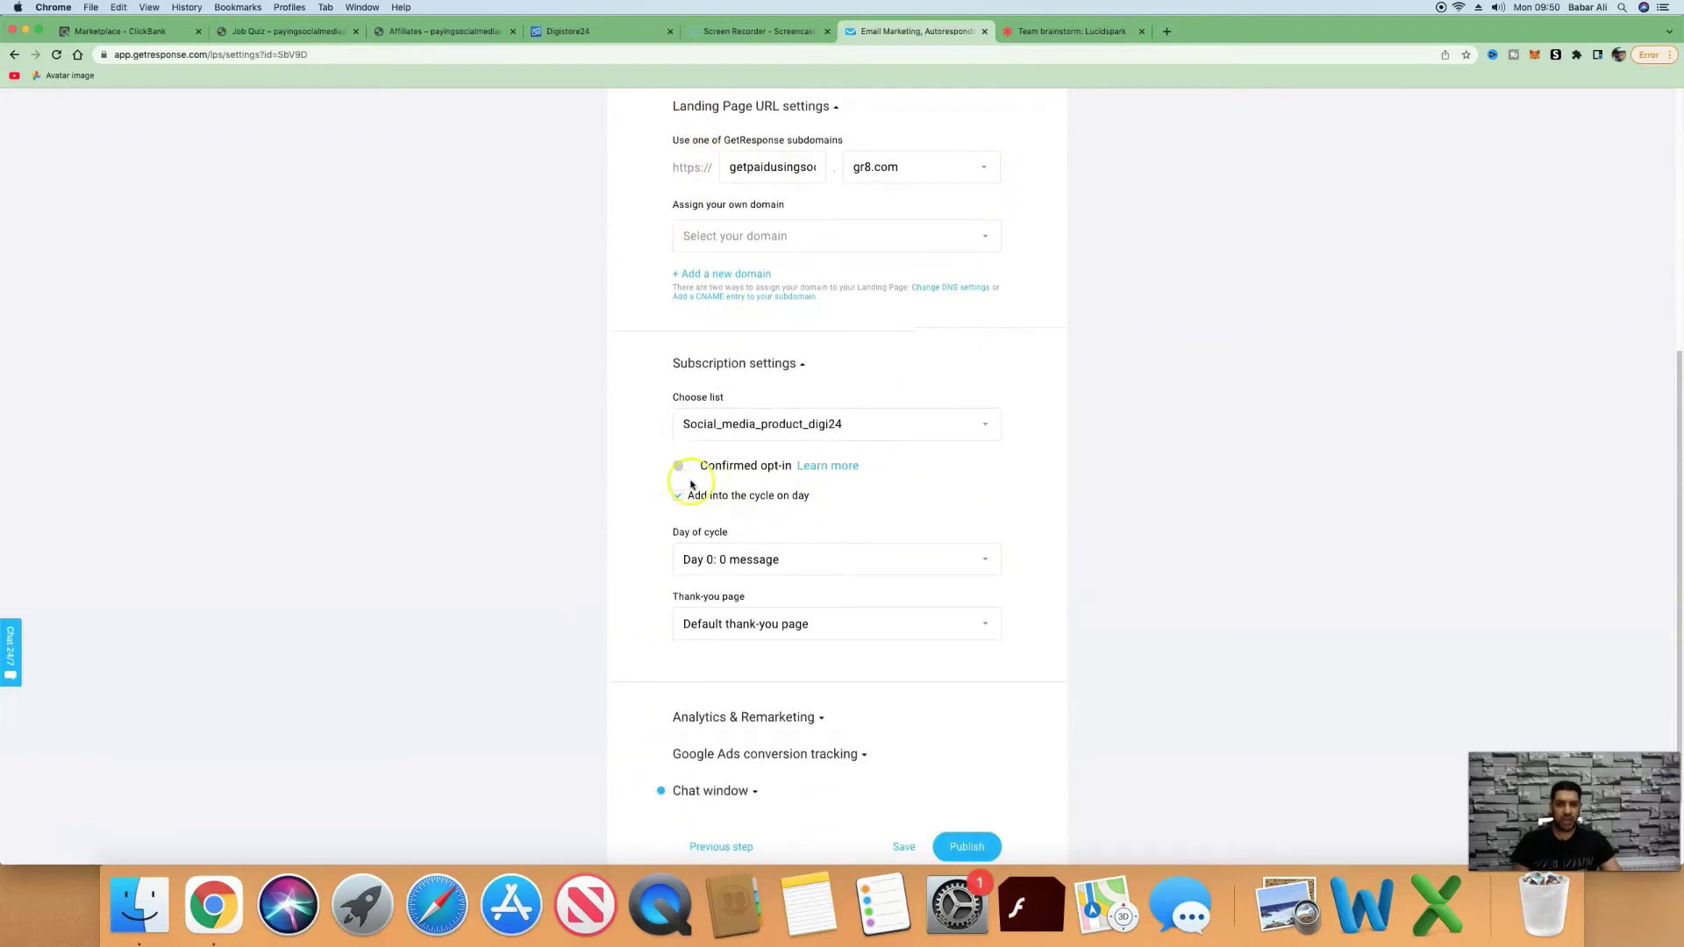
click(691, 467)
click(911, 428)
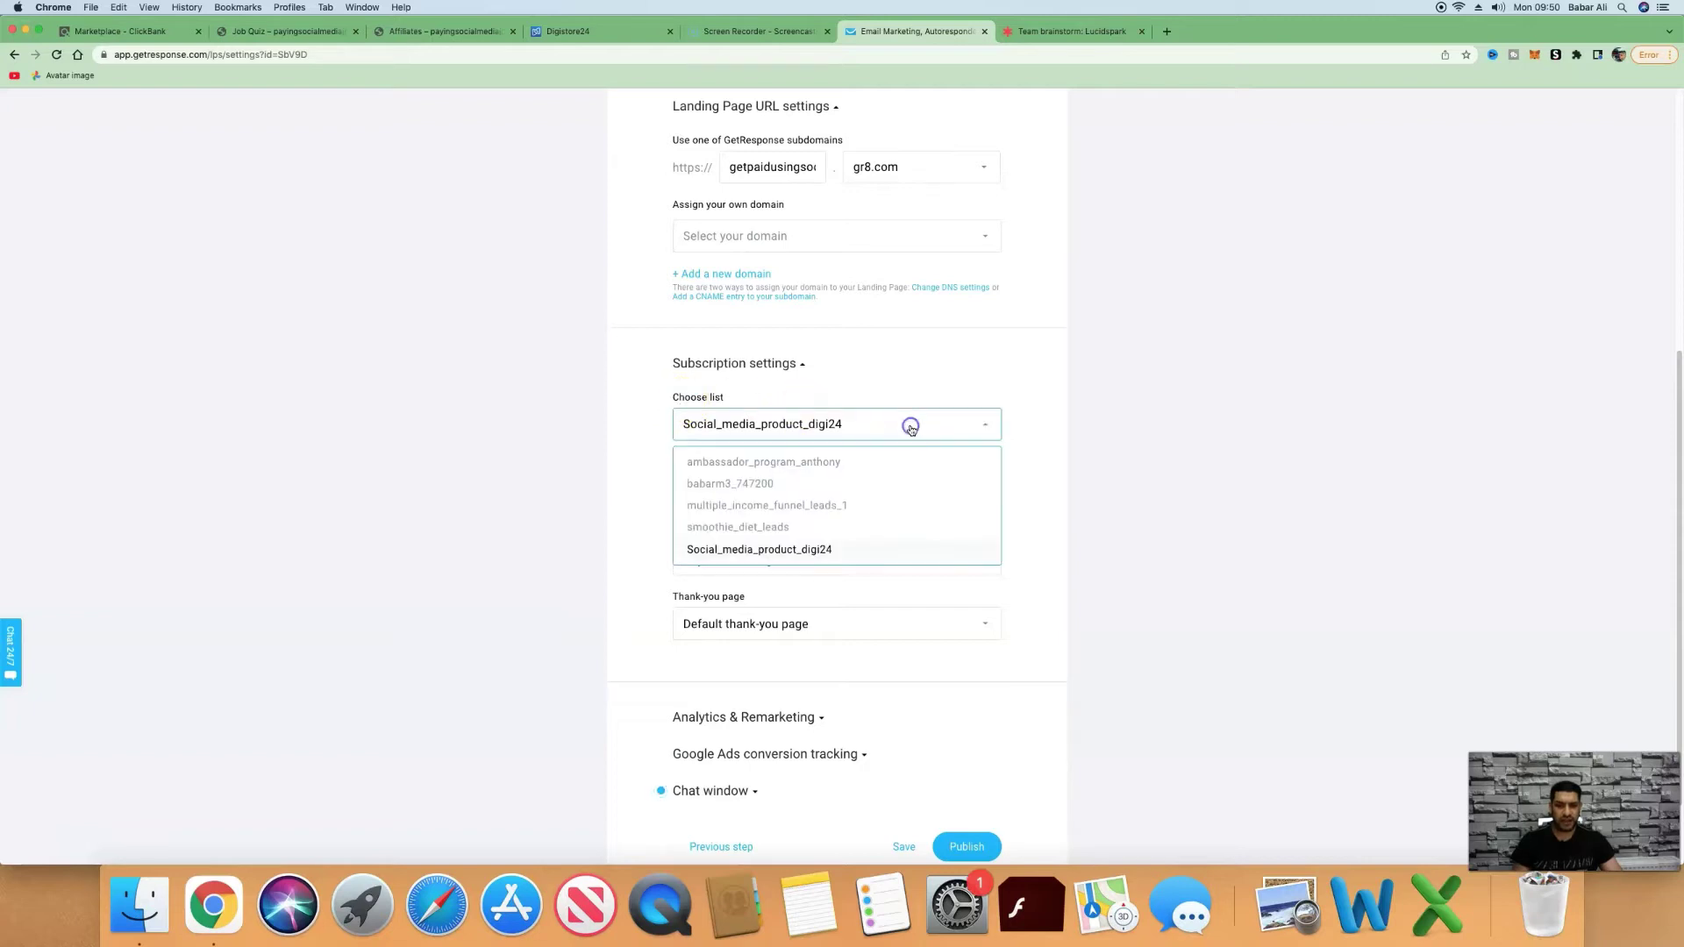
click(807, 549)
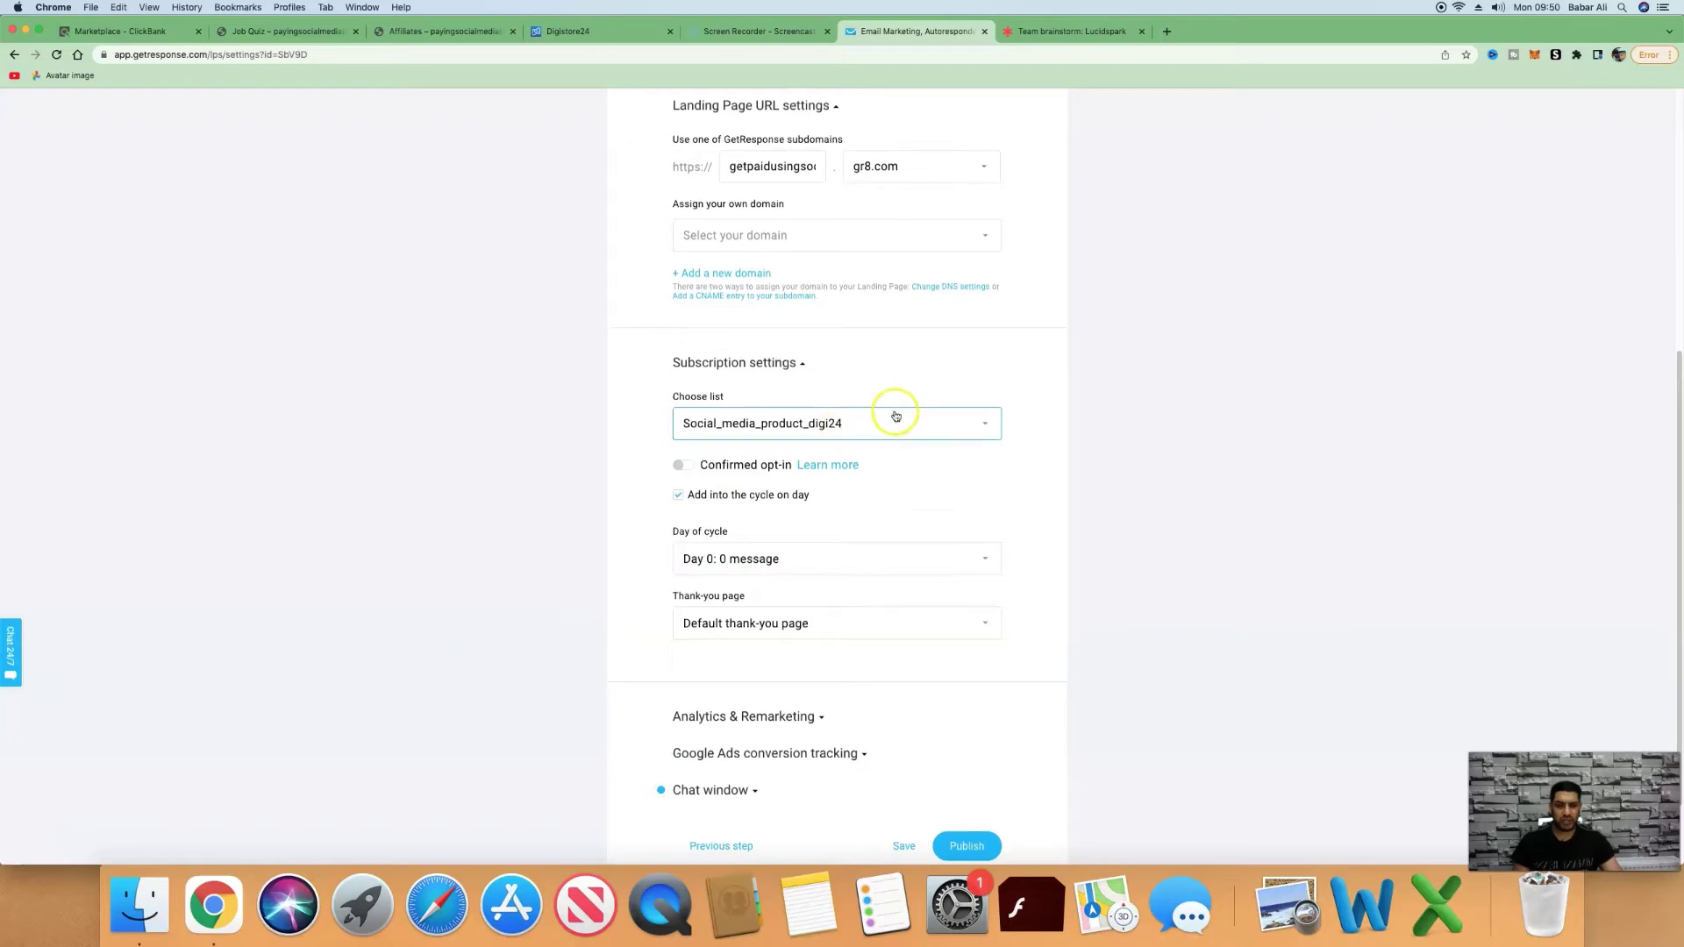
scroll(894, 413, down, 1)
click(957, 794)
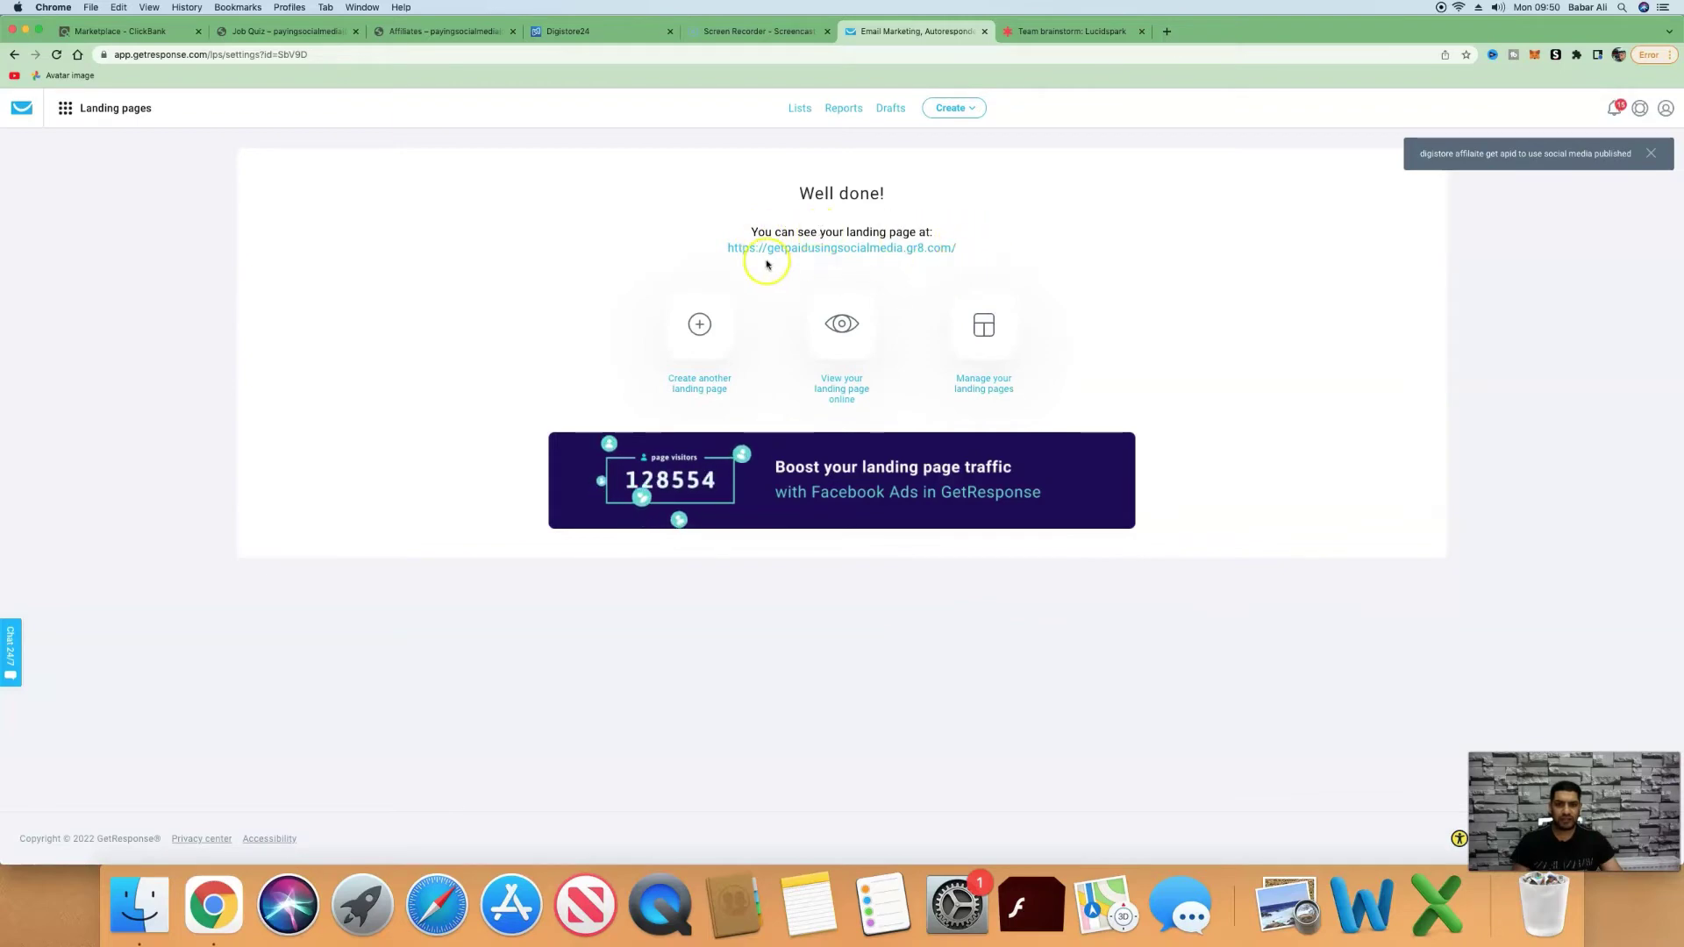
Submit a test name and email on the live page, then follow Get Instant Access NOW!
click(824, 249)
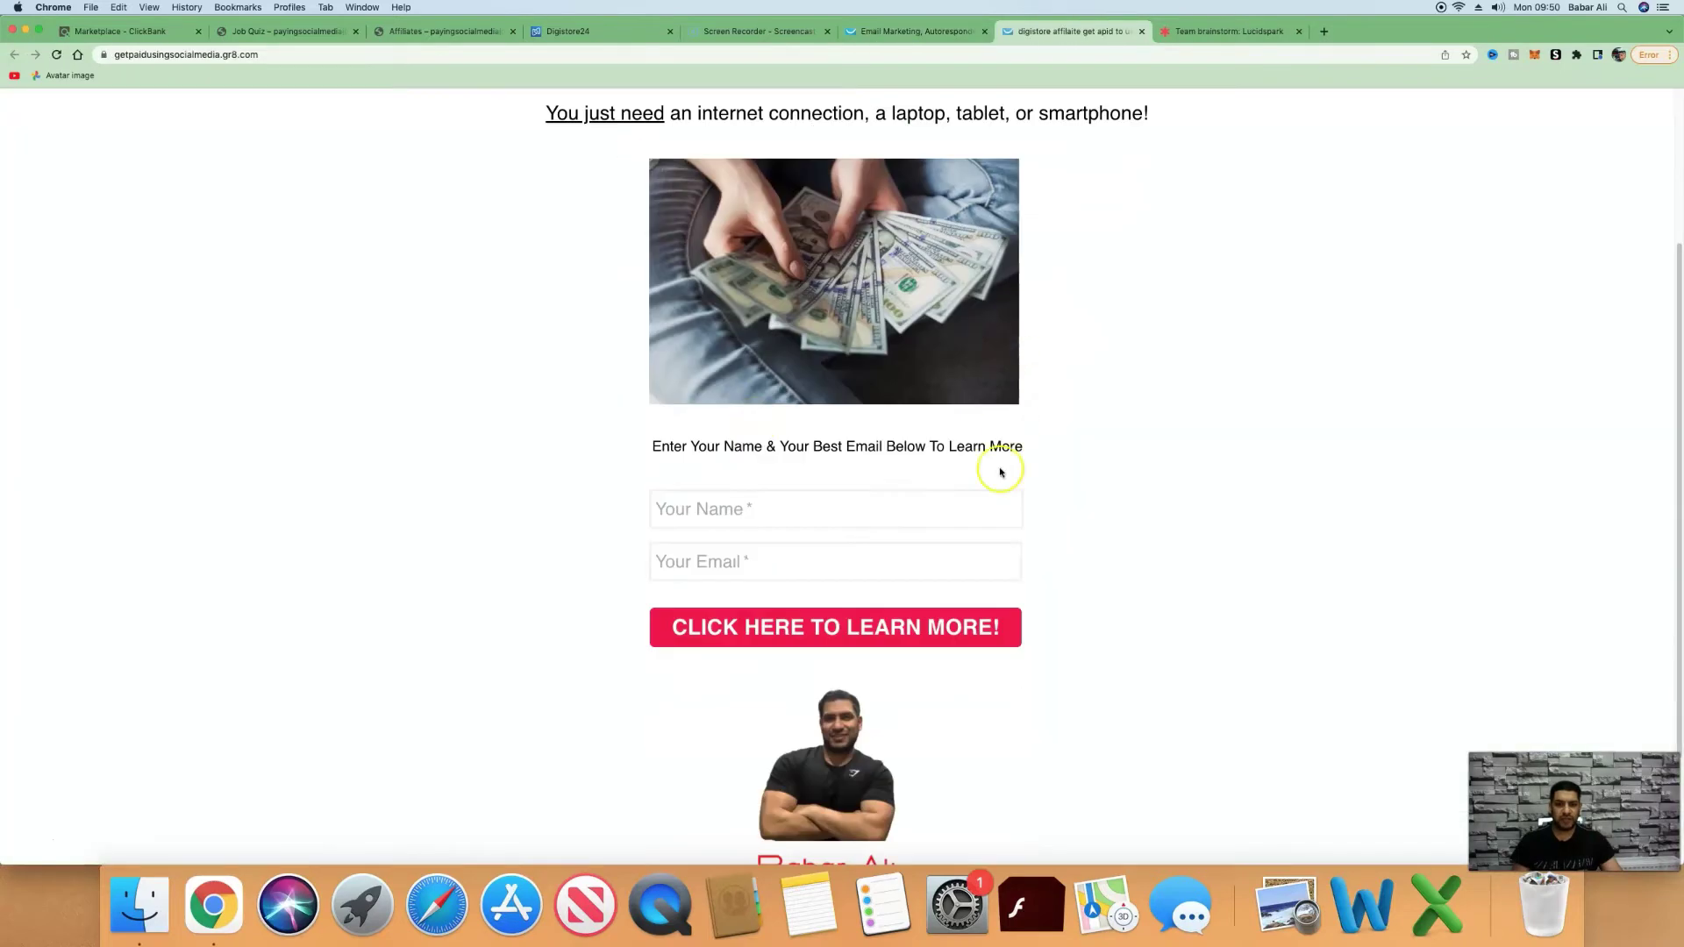
scroll(895, 491, down, 1)
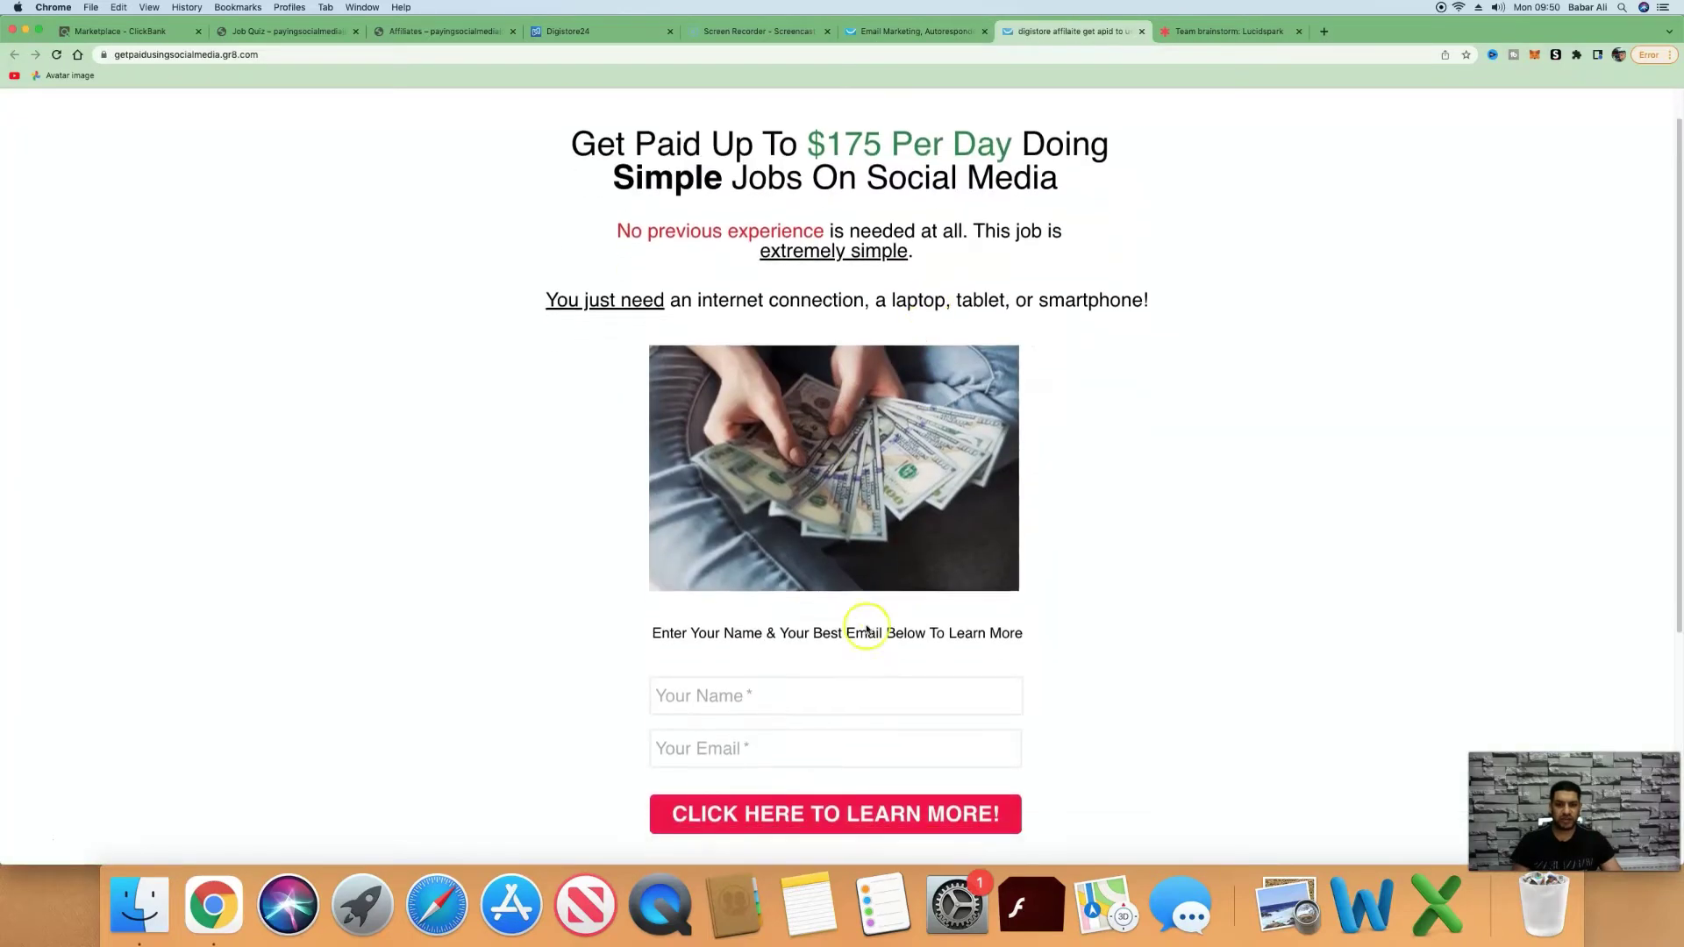
click(792, 699)
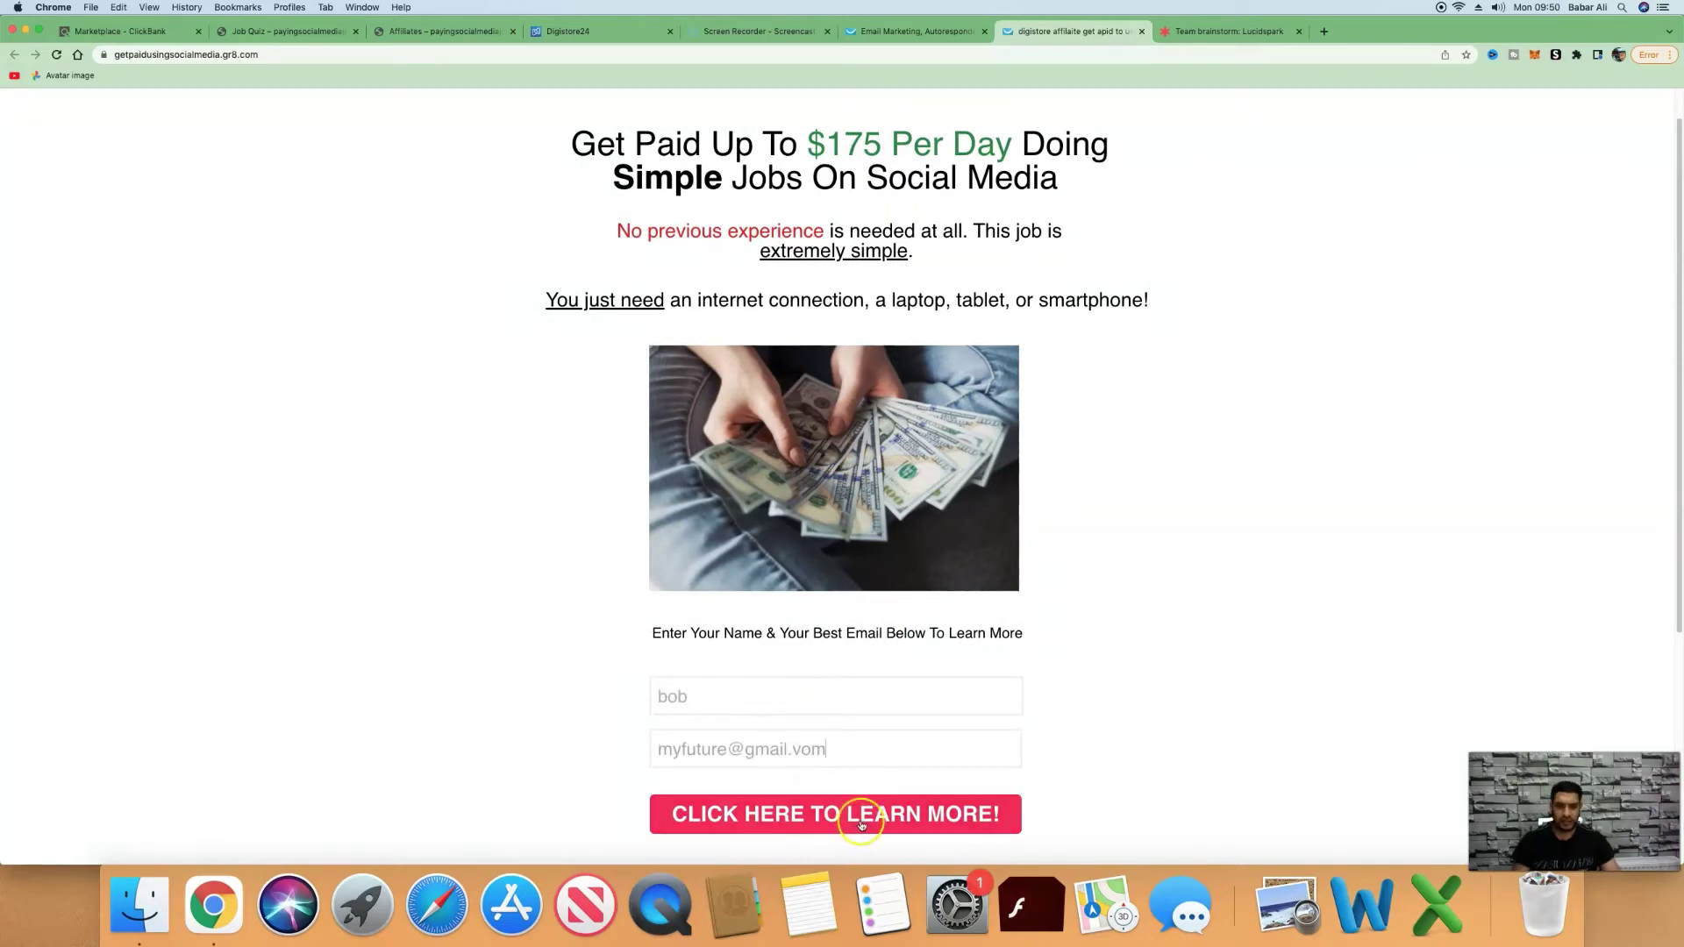
click(870, 824)
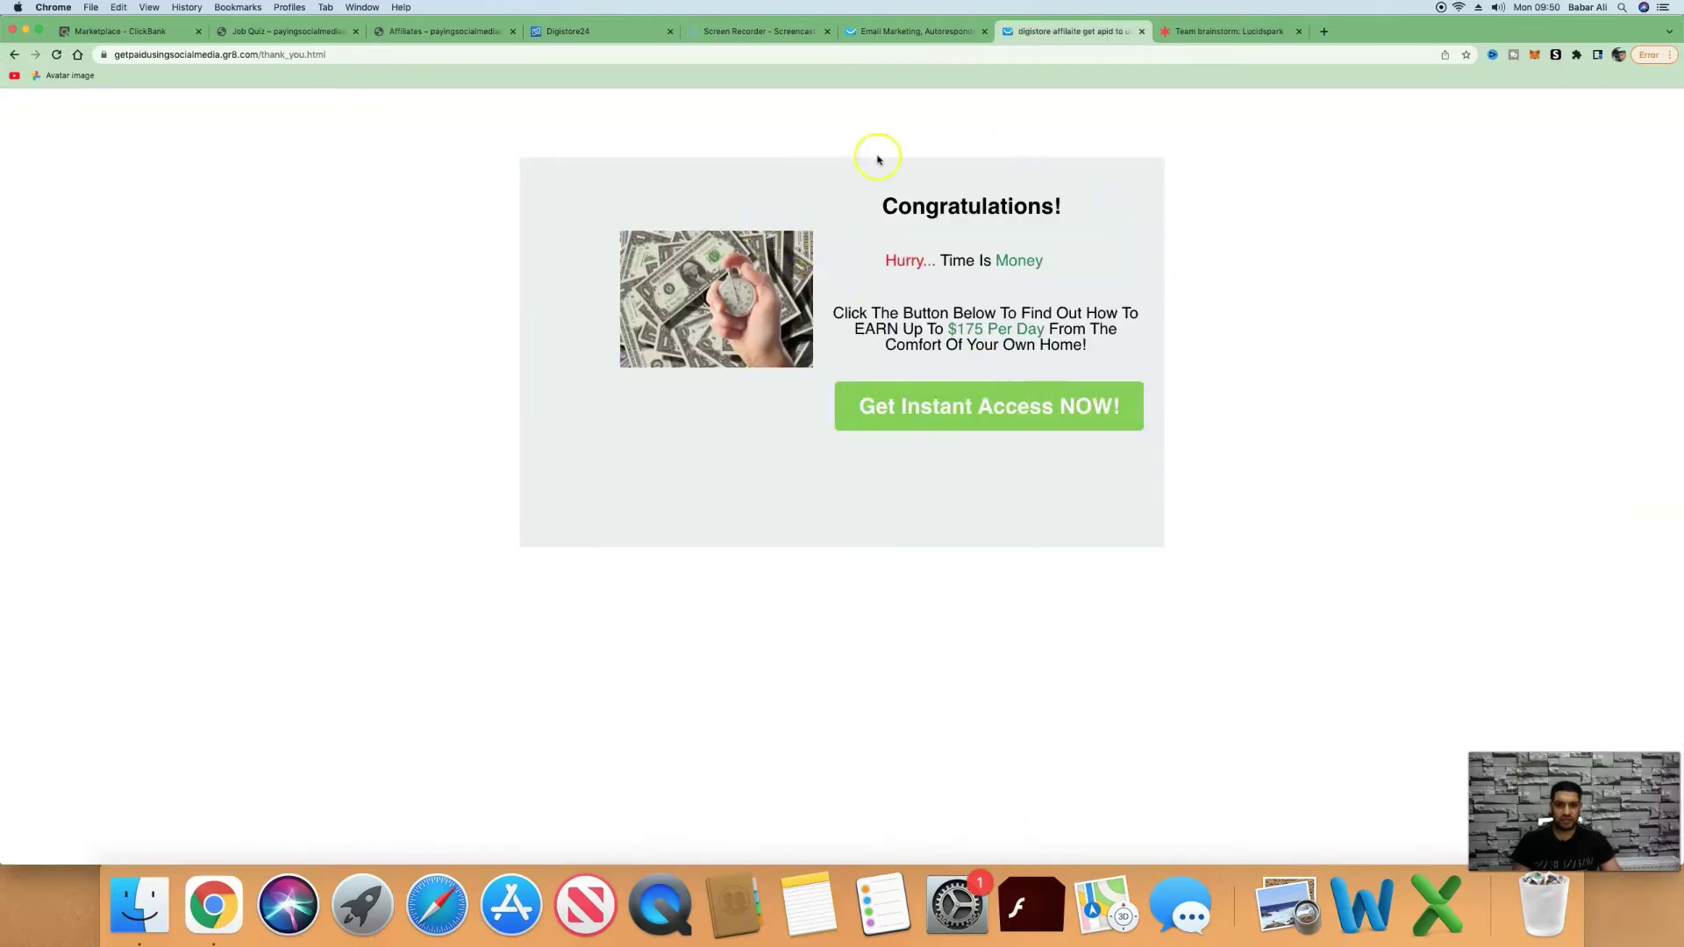
click(965, 414)
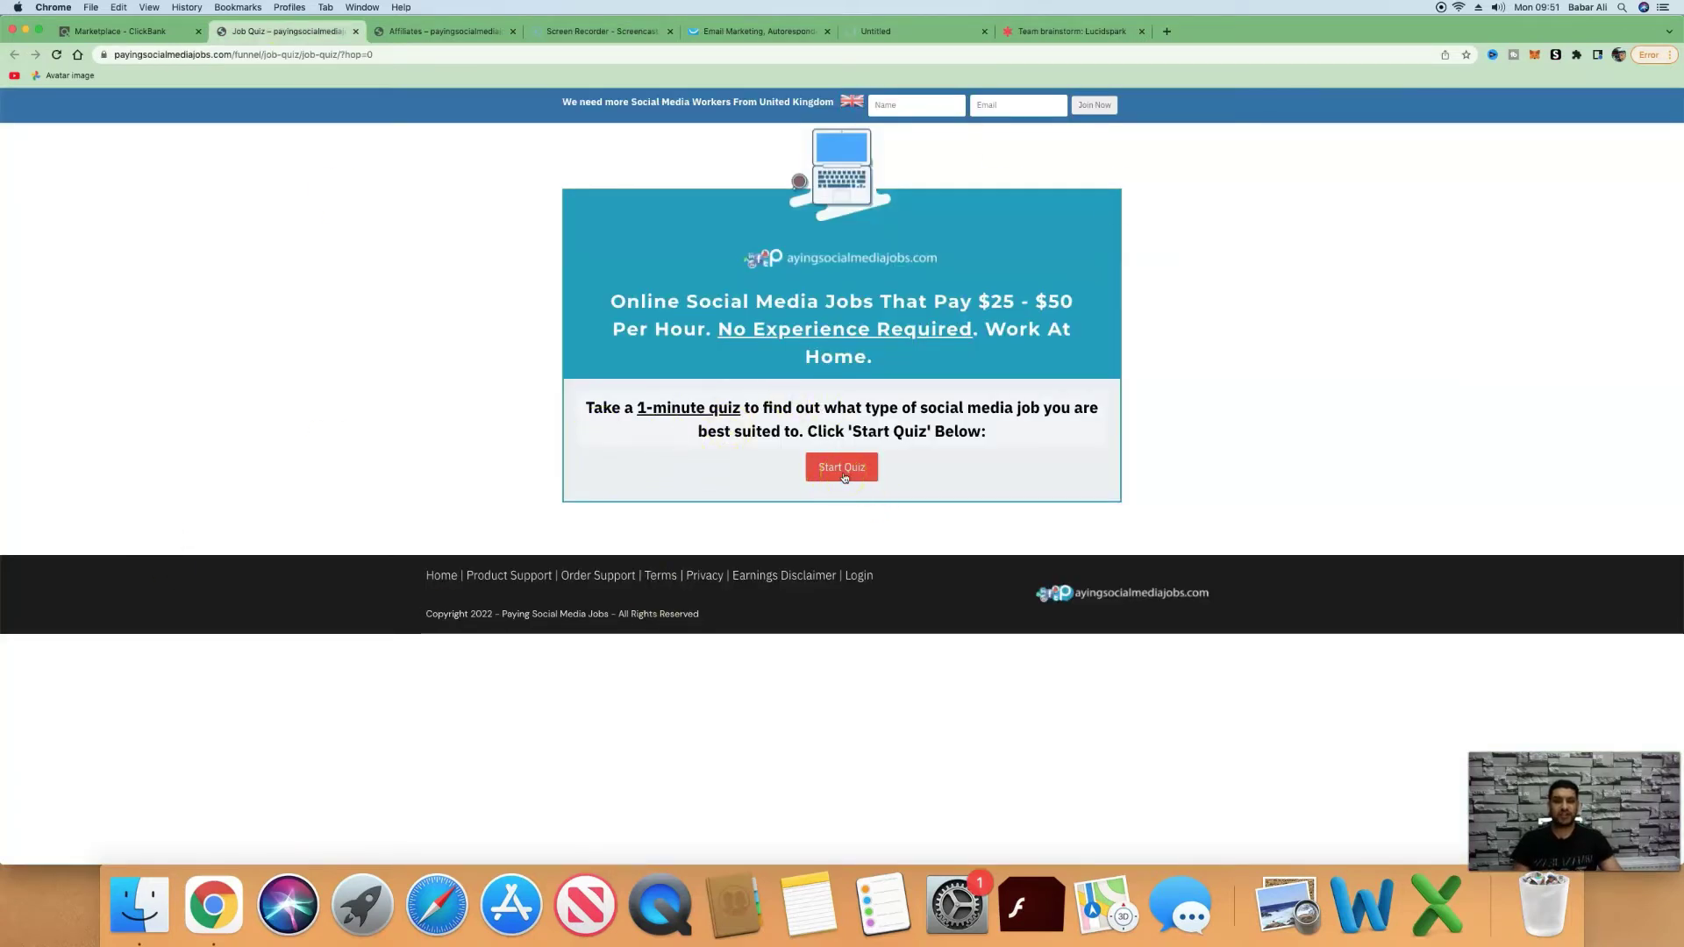
Click into the Job Quiz opt-in Name field, then go back to the GetResponse confirmation page.
click(918, 104)
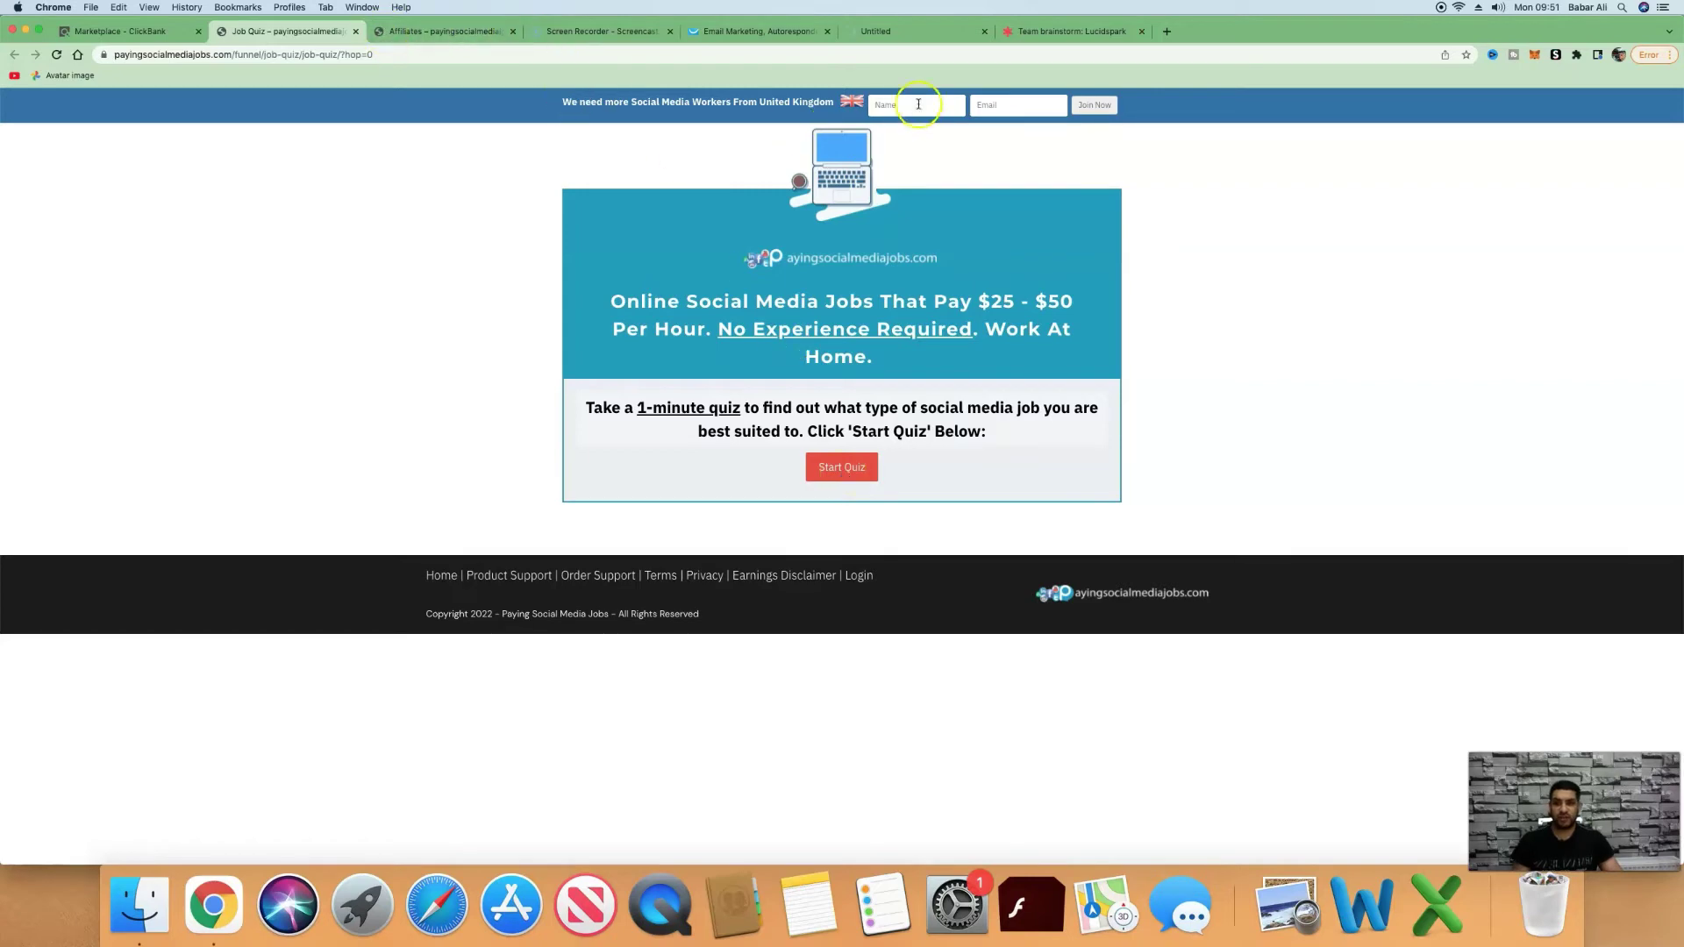
click(1026, 32)
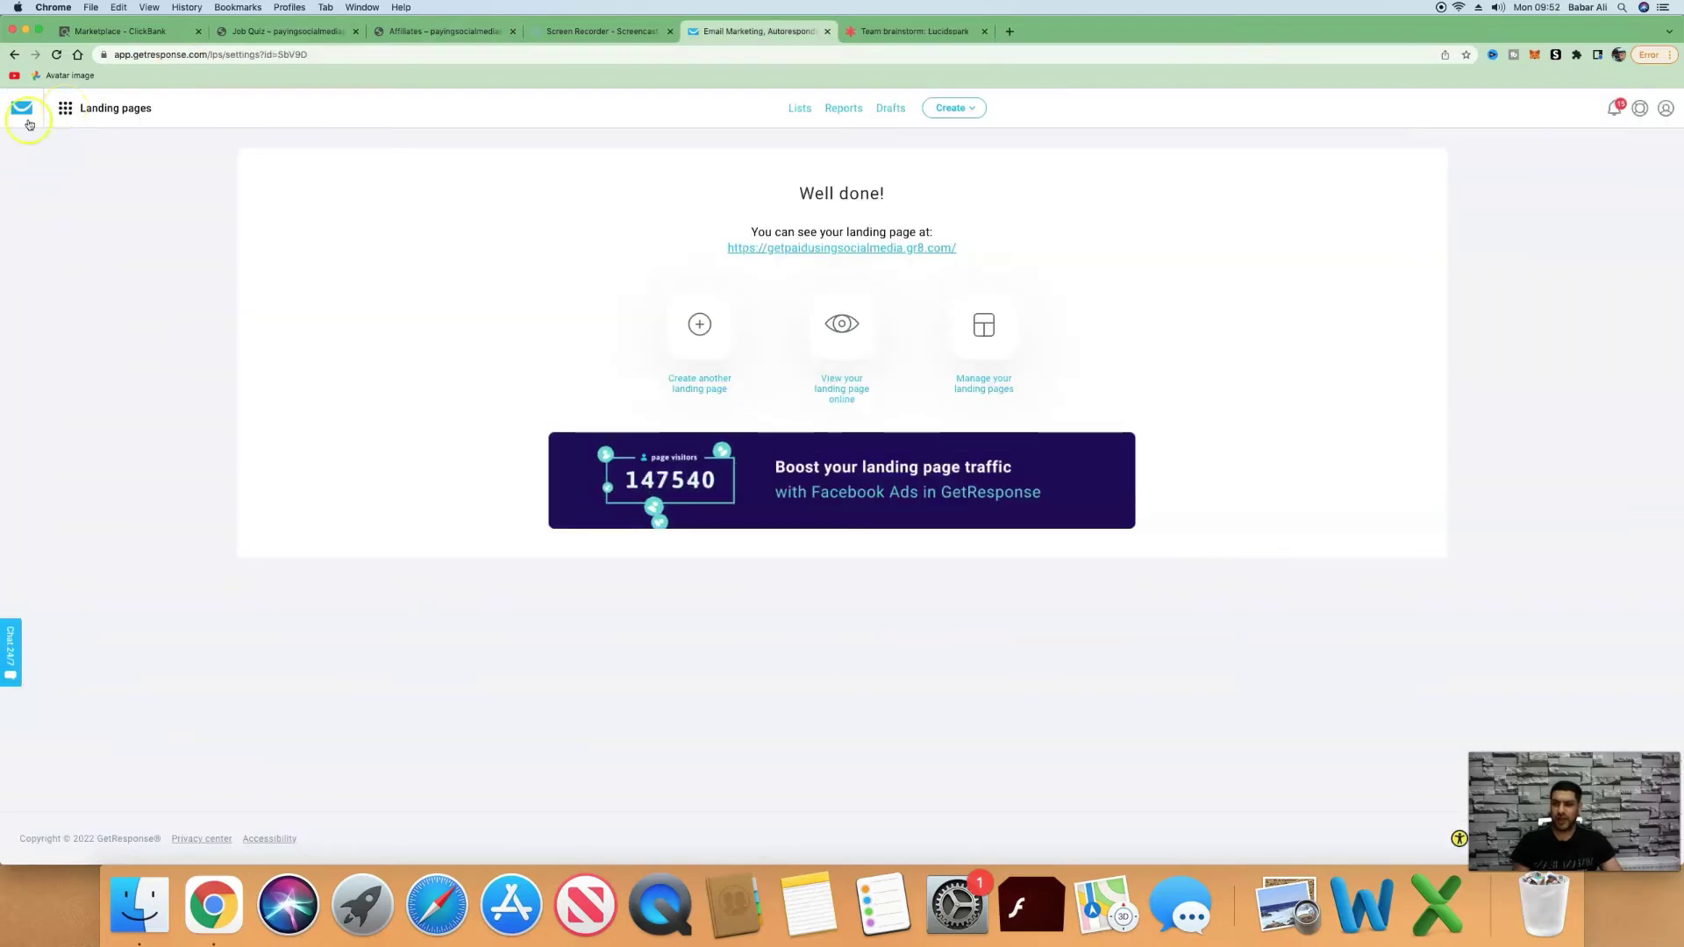
Create a new newsletter from GetResponse Email marketing and check its linked contact list.
click(66, 112)
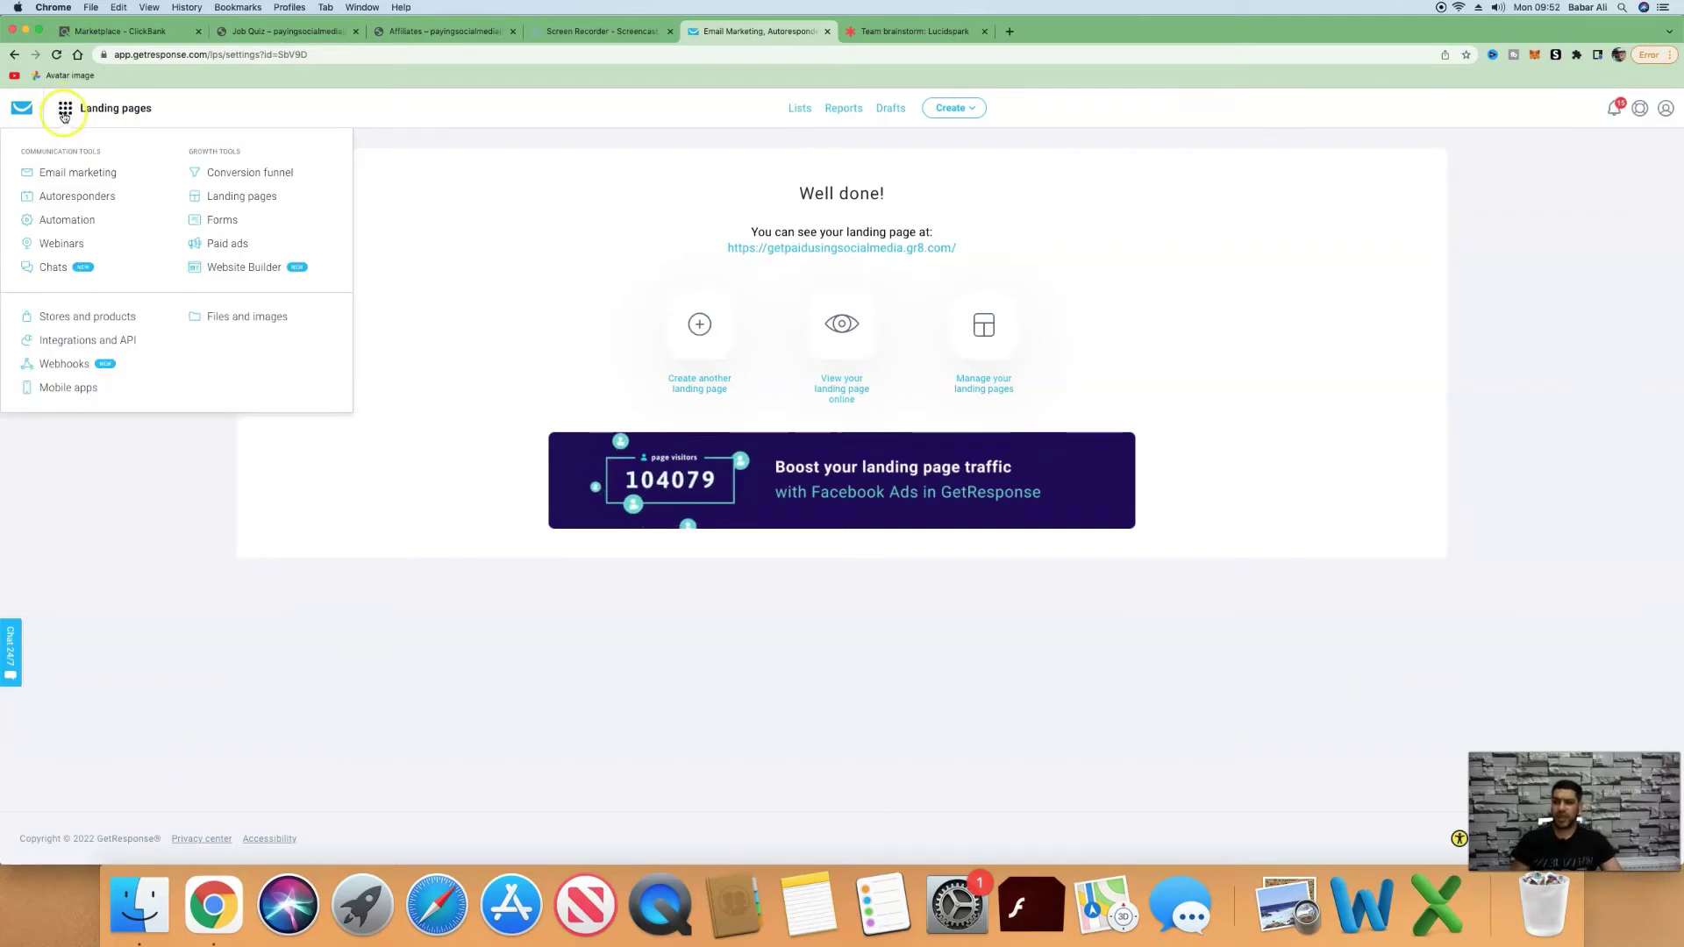
click(98, 202)
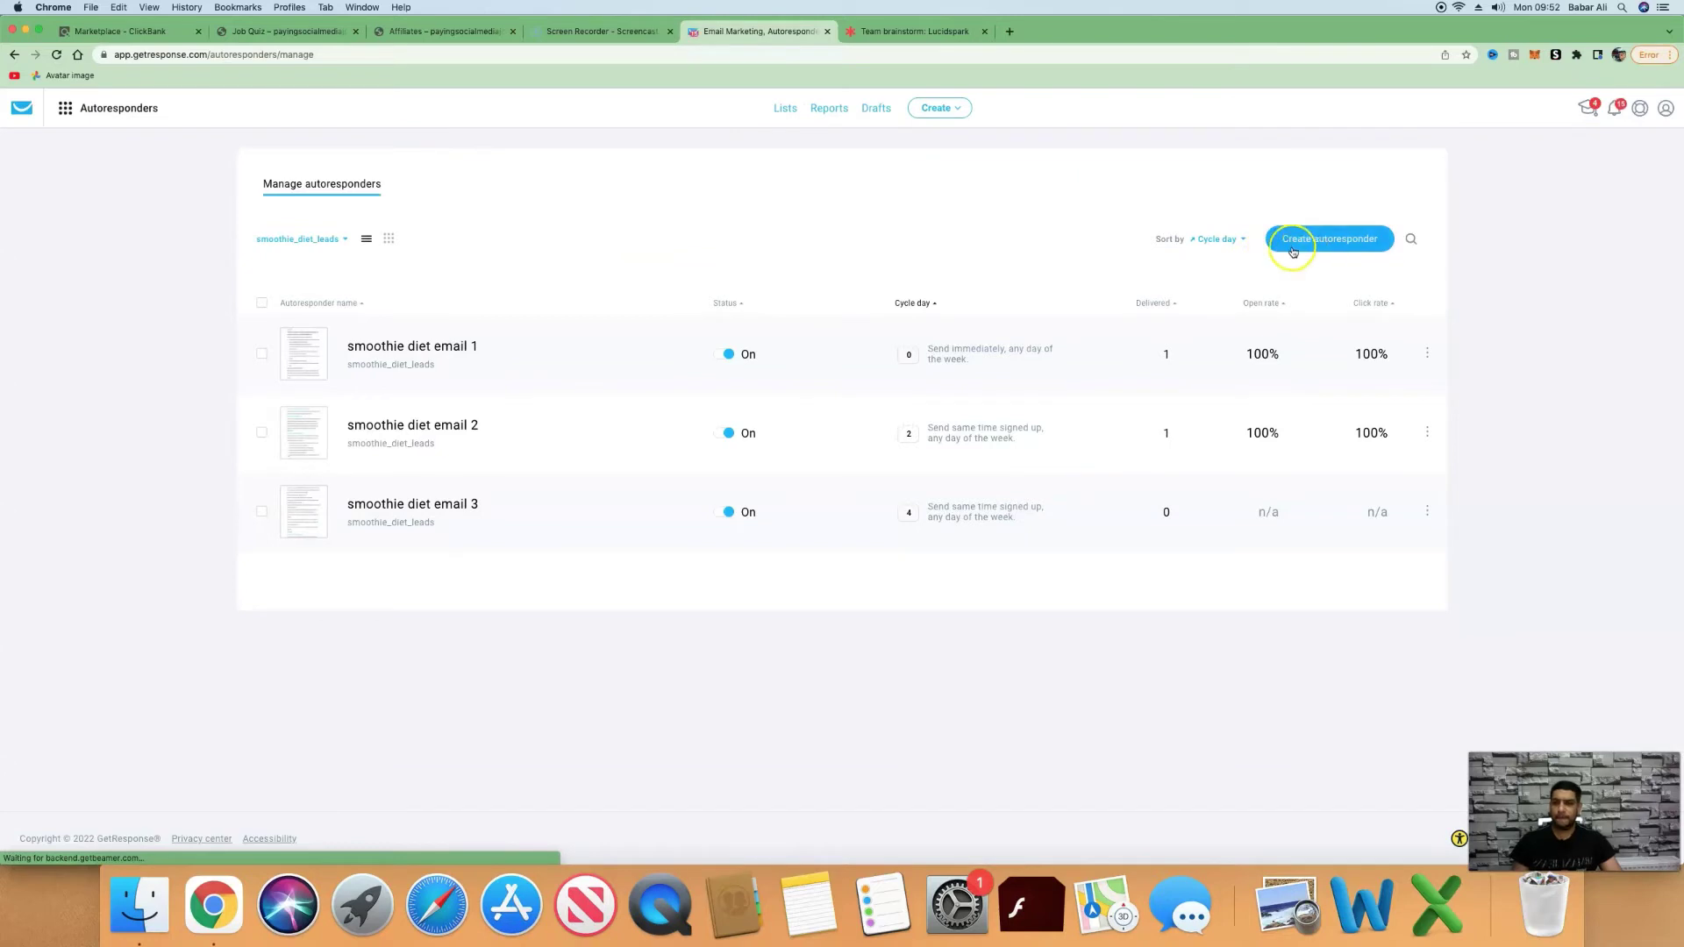
click(66, 109)
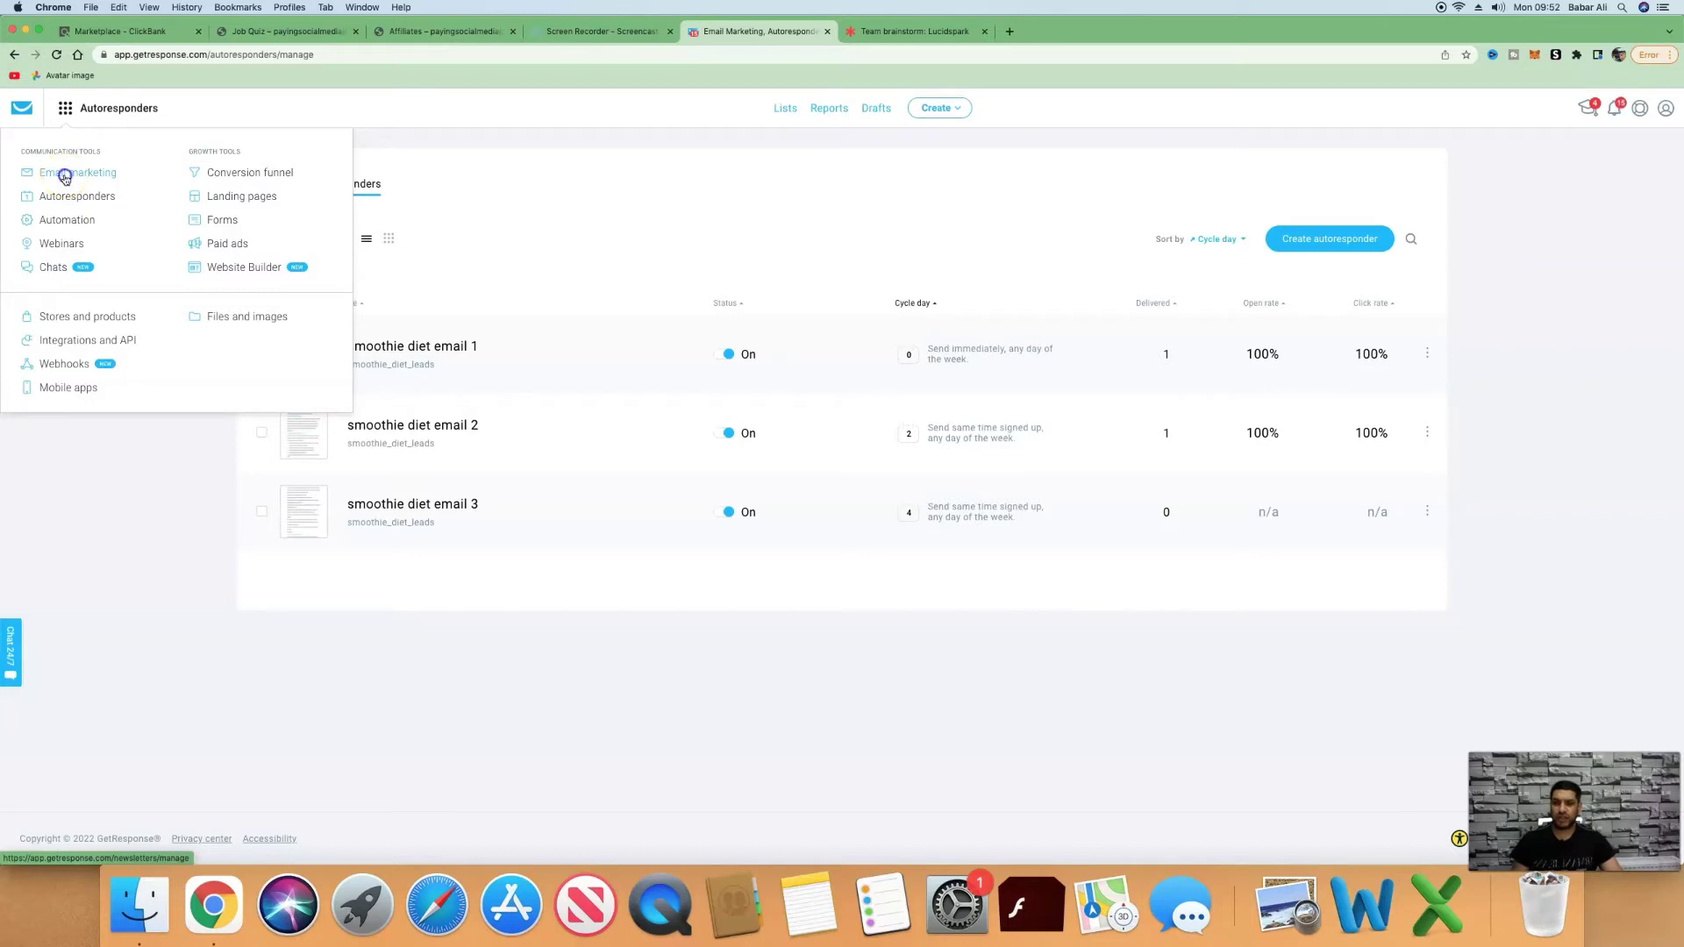
click(65, 177)
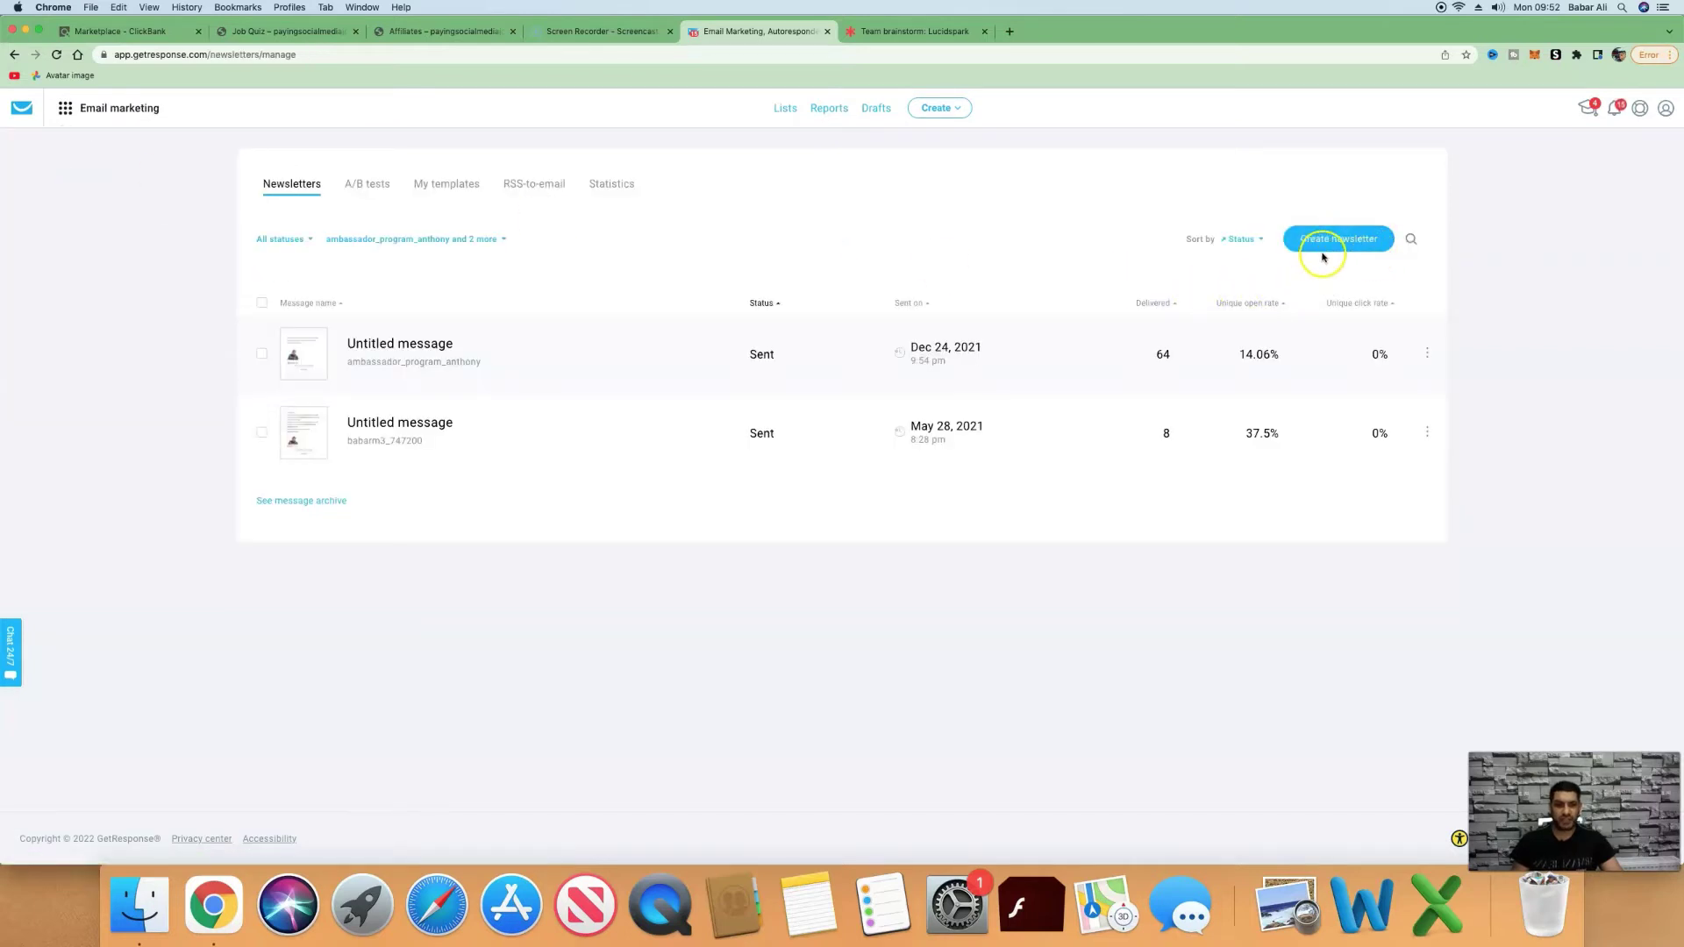
click(1324, 245)
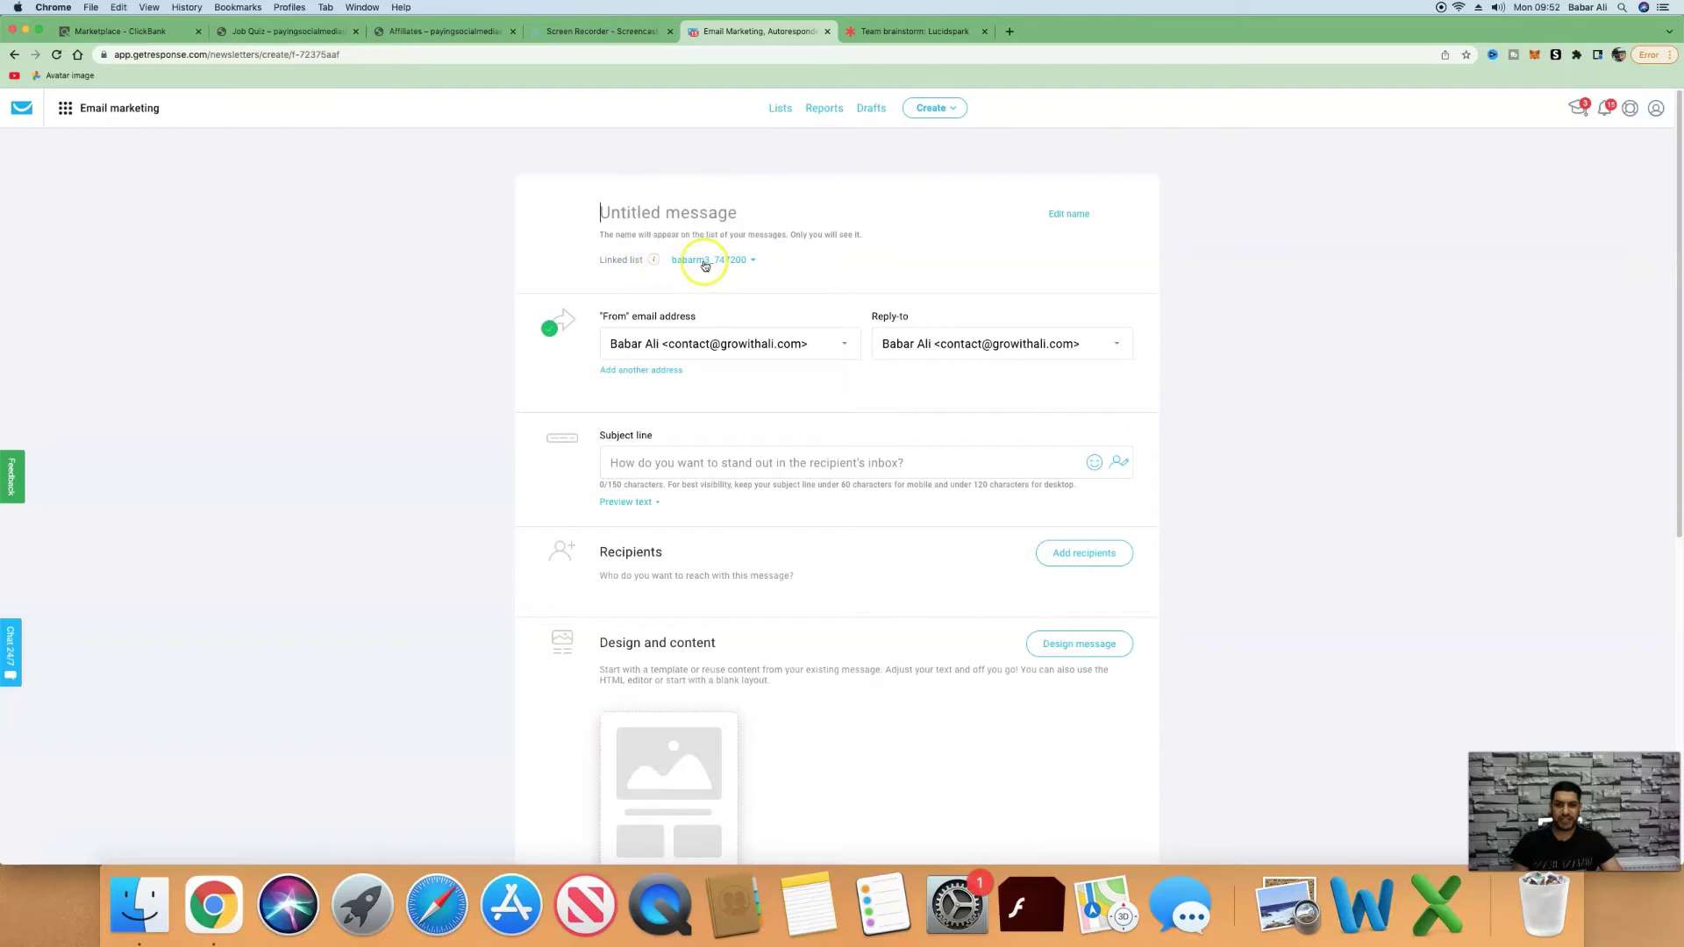
click(704, 261)
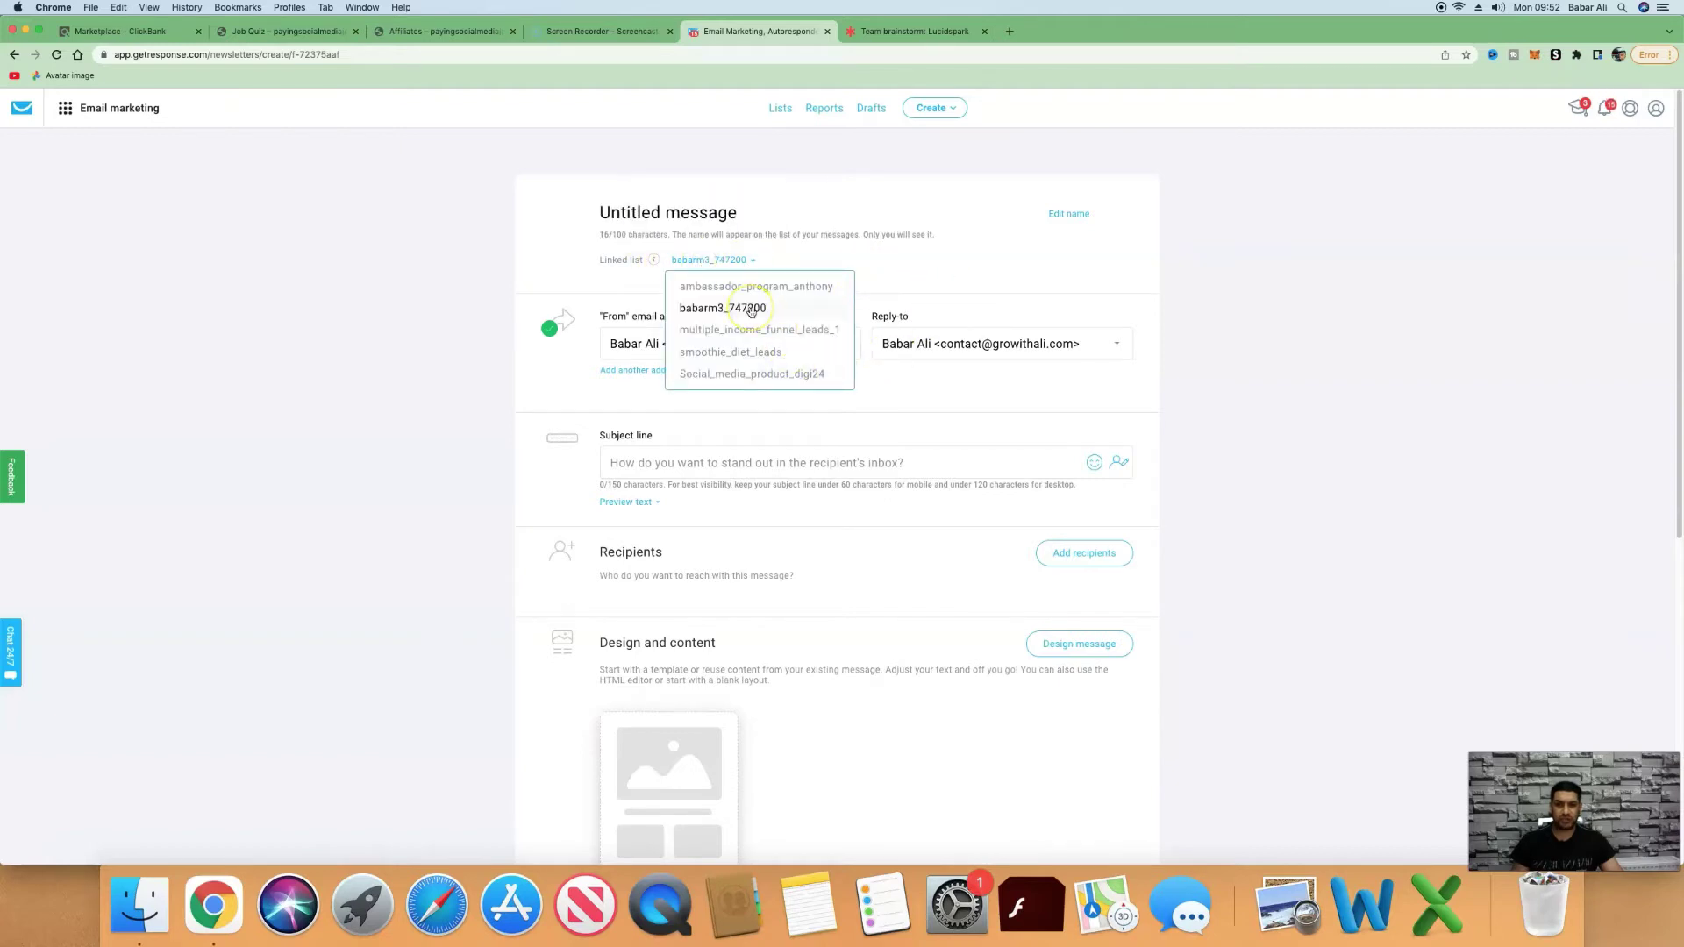
click(461, 33)
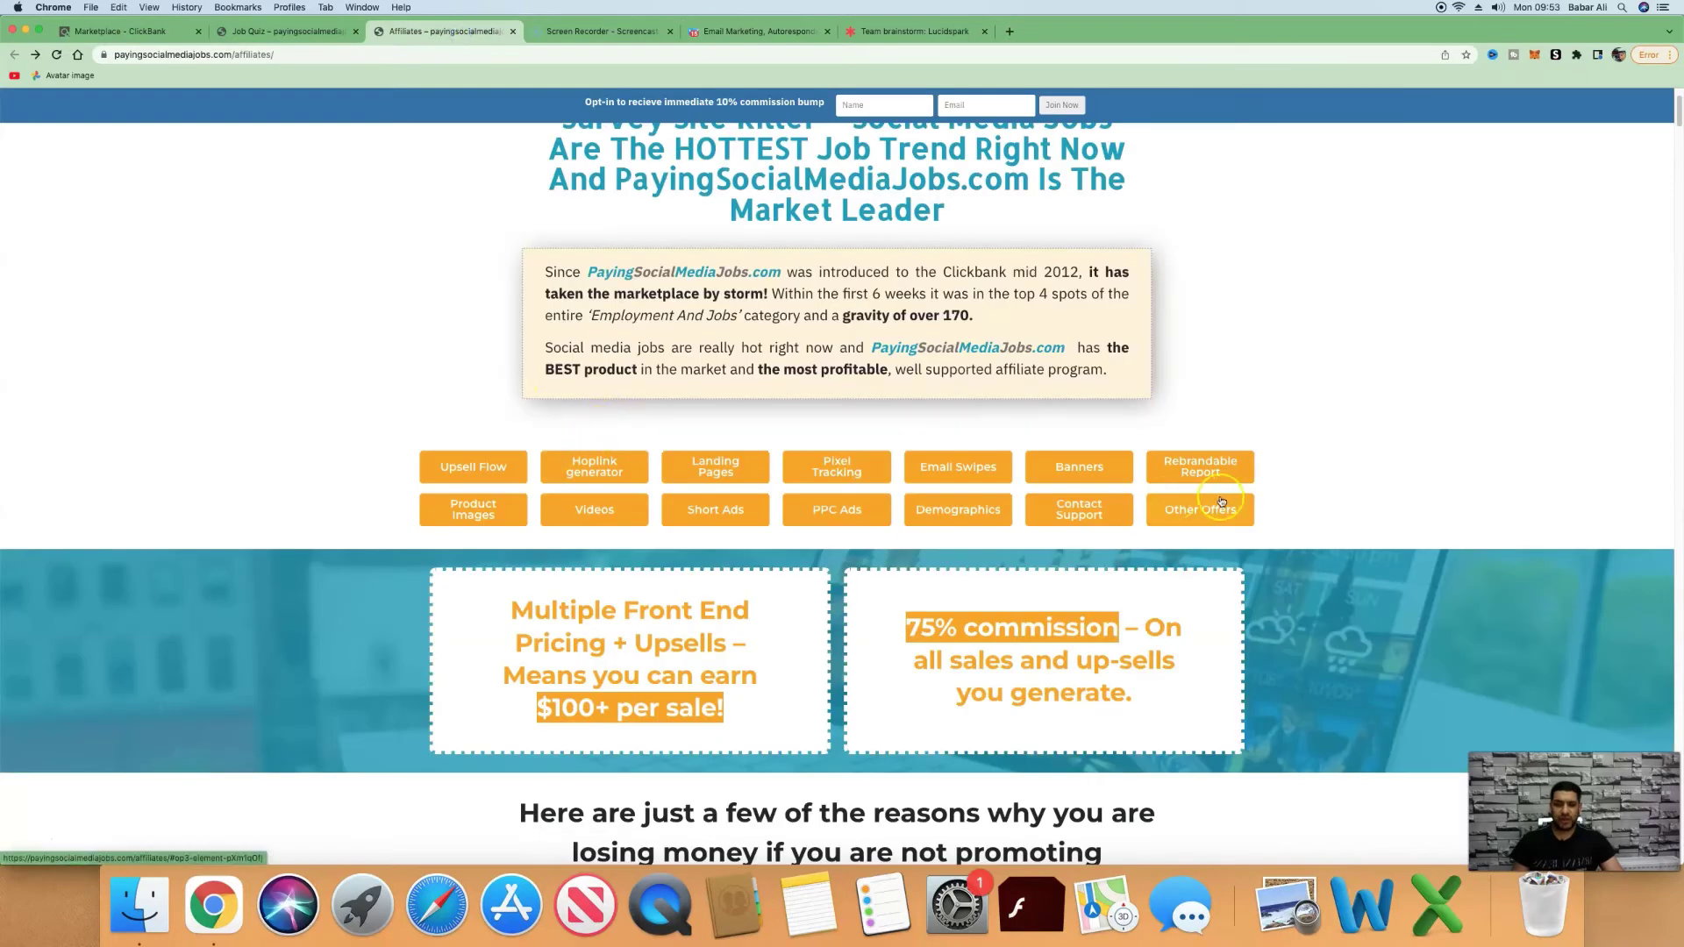
Expand the Email 1 swipe on the Affiliates page and copy its subject line.
scroll(1287, 496, down, 1)
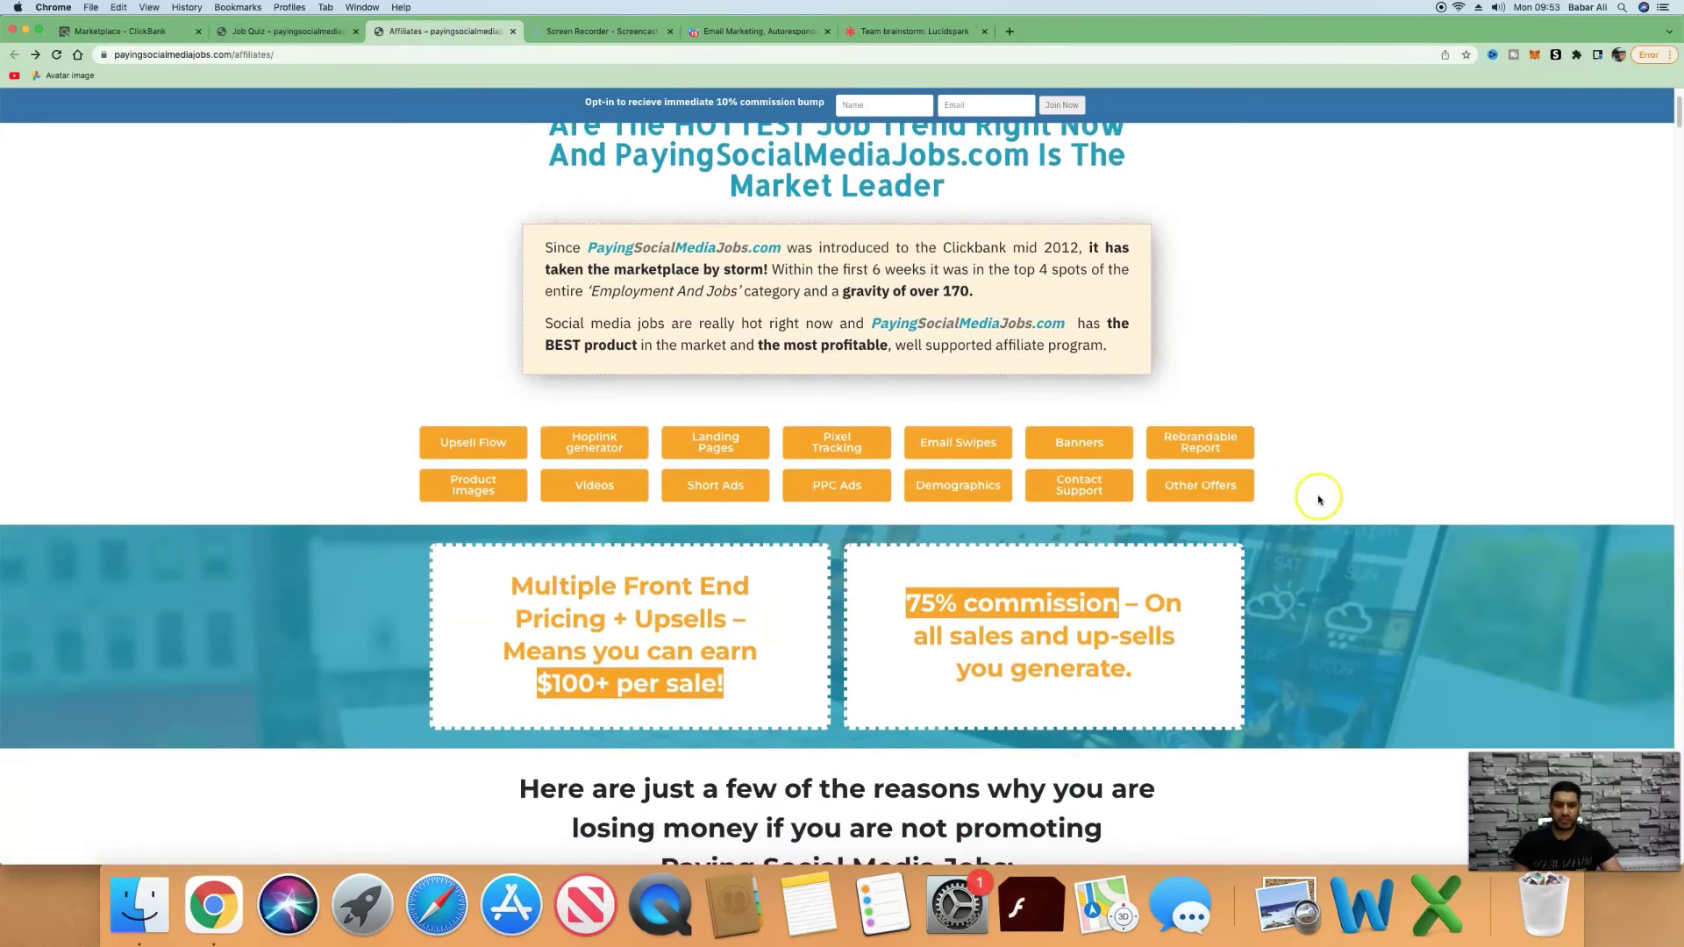
click(935, 438)
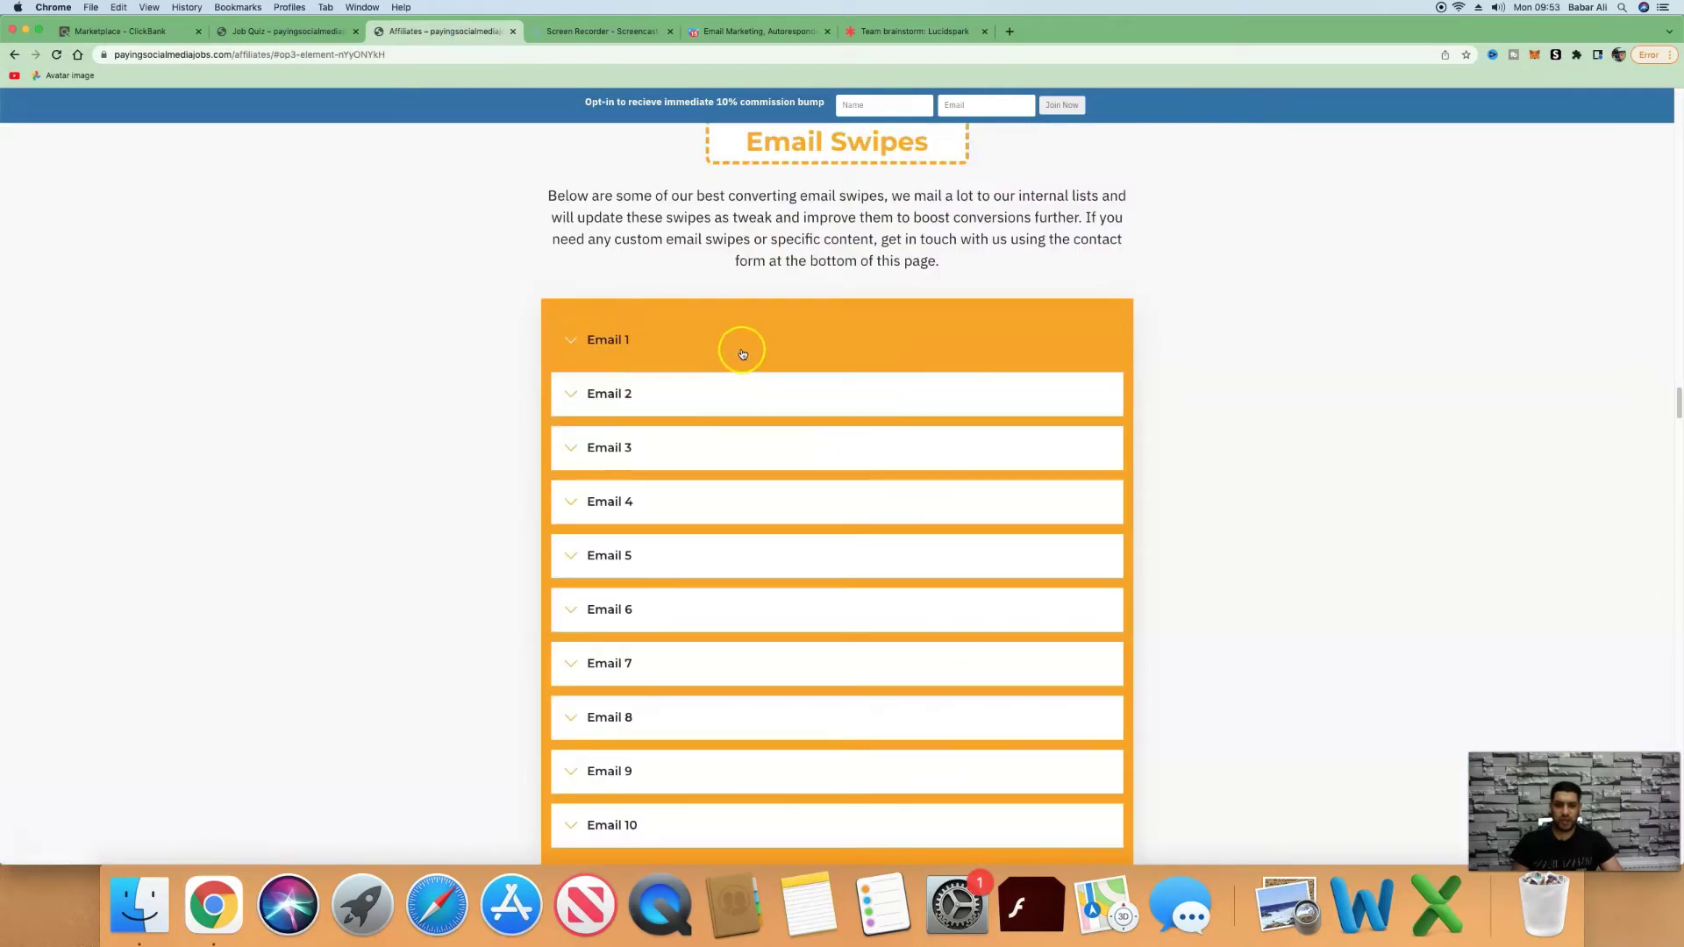
click(590, 340)
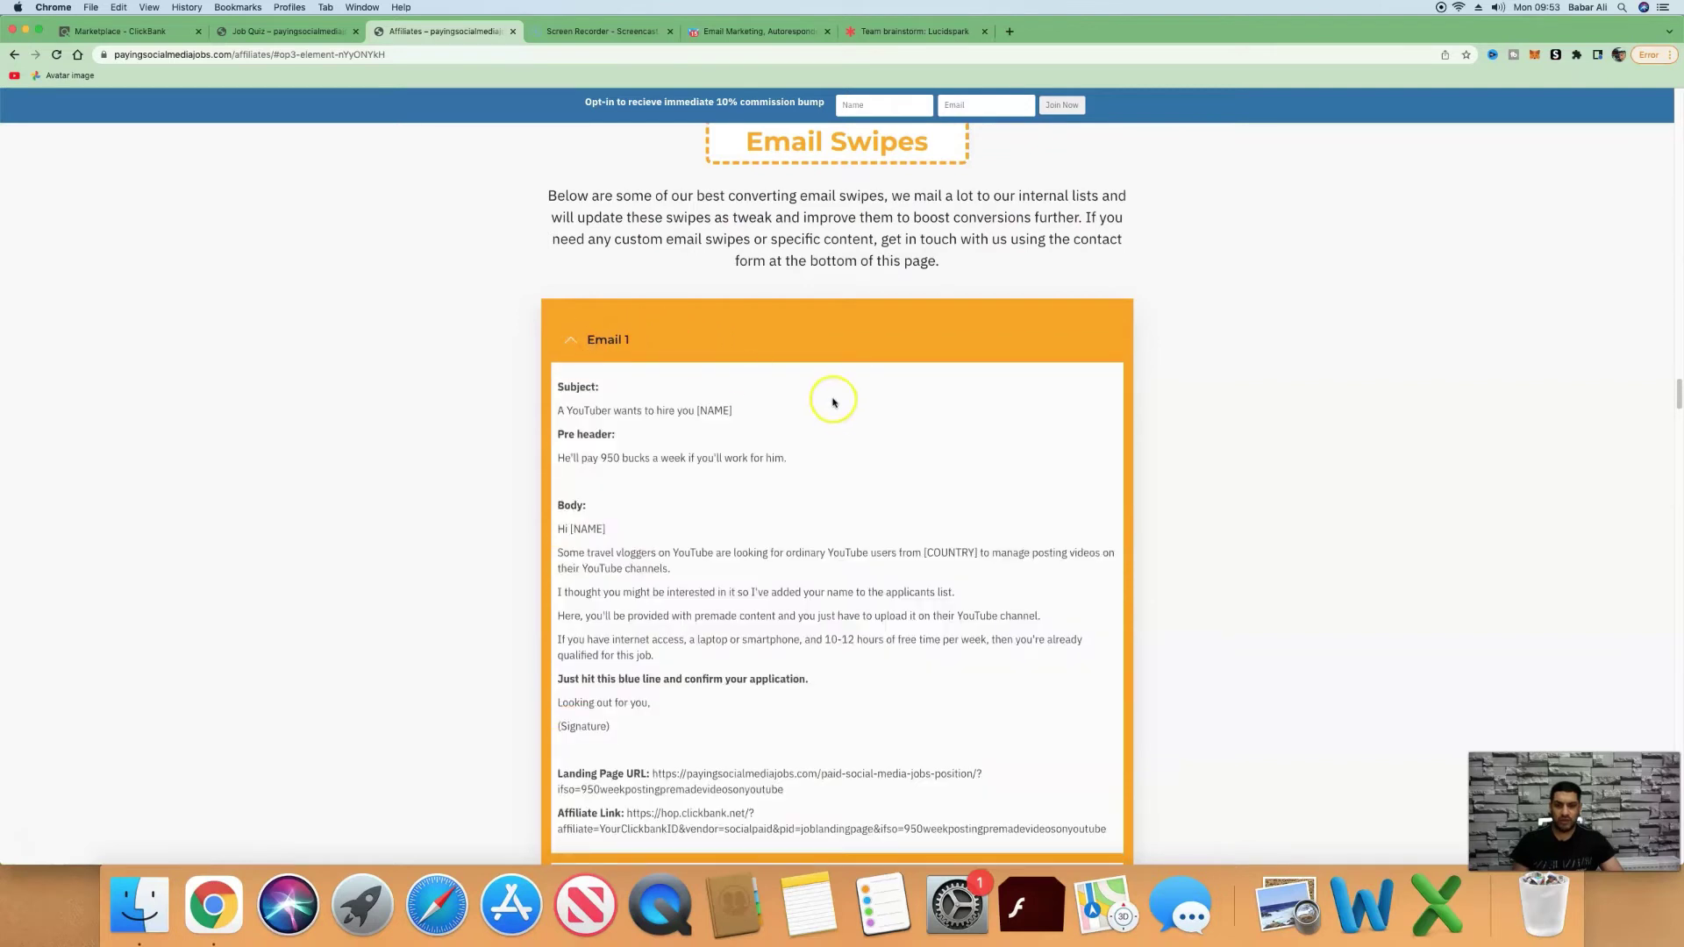
scroll(833, 401, down, 2)
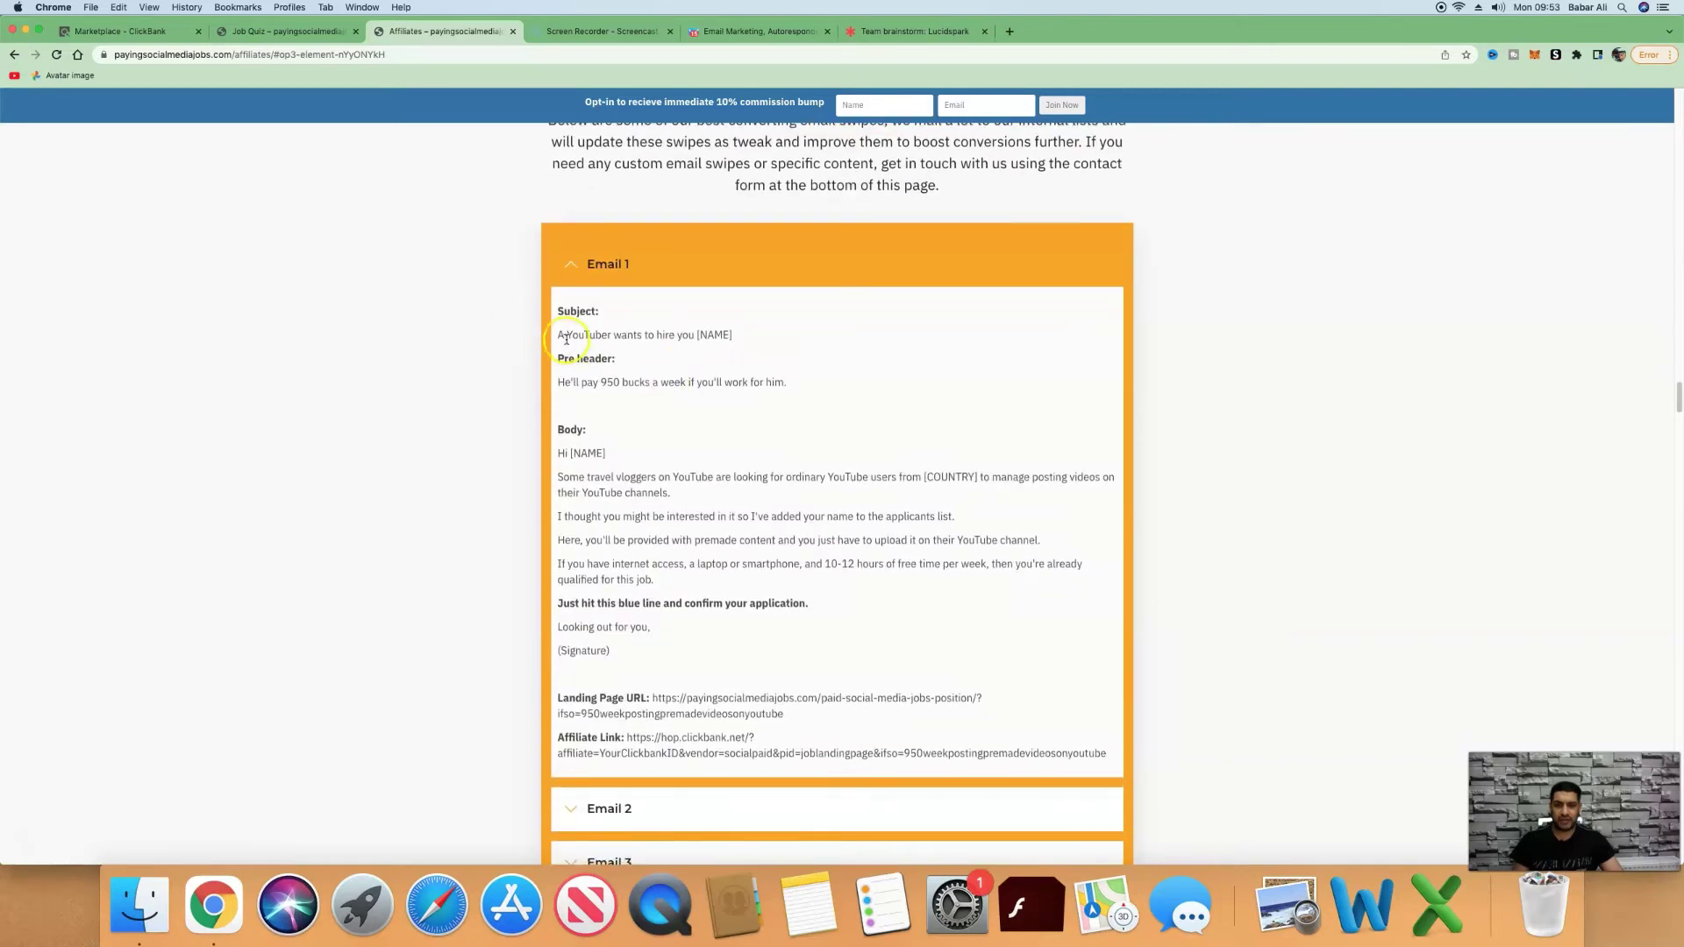
drag(704, 334, 549, 333)
key(super+c)
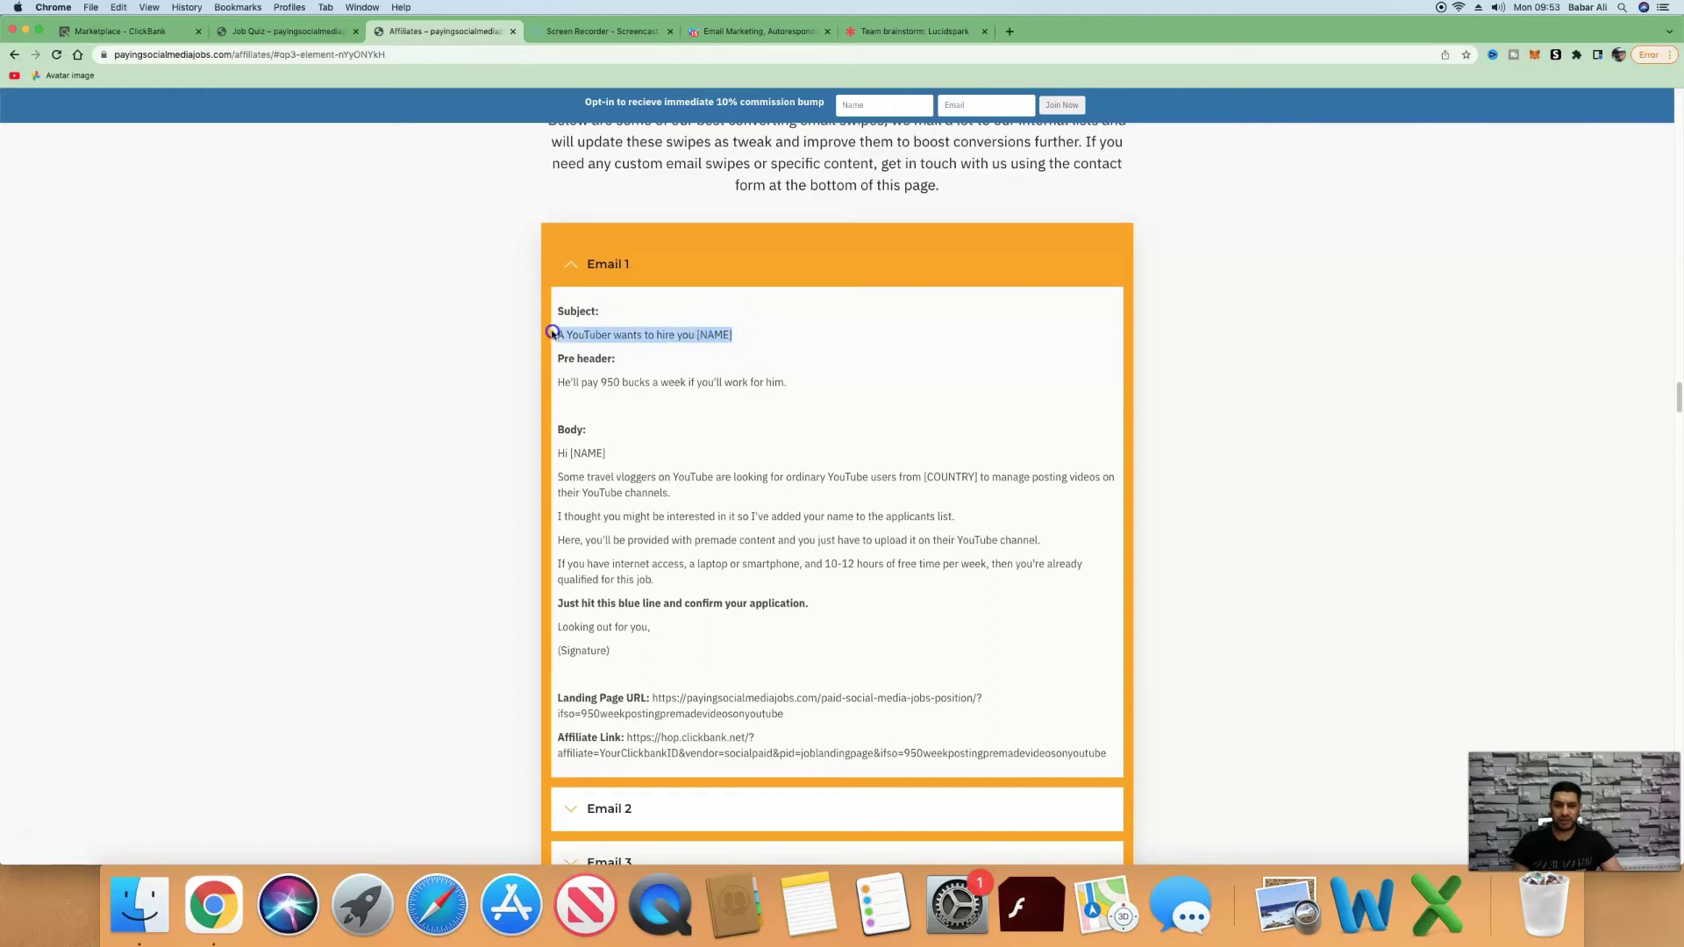
key(super+5)
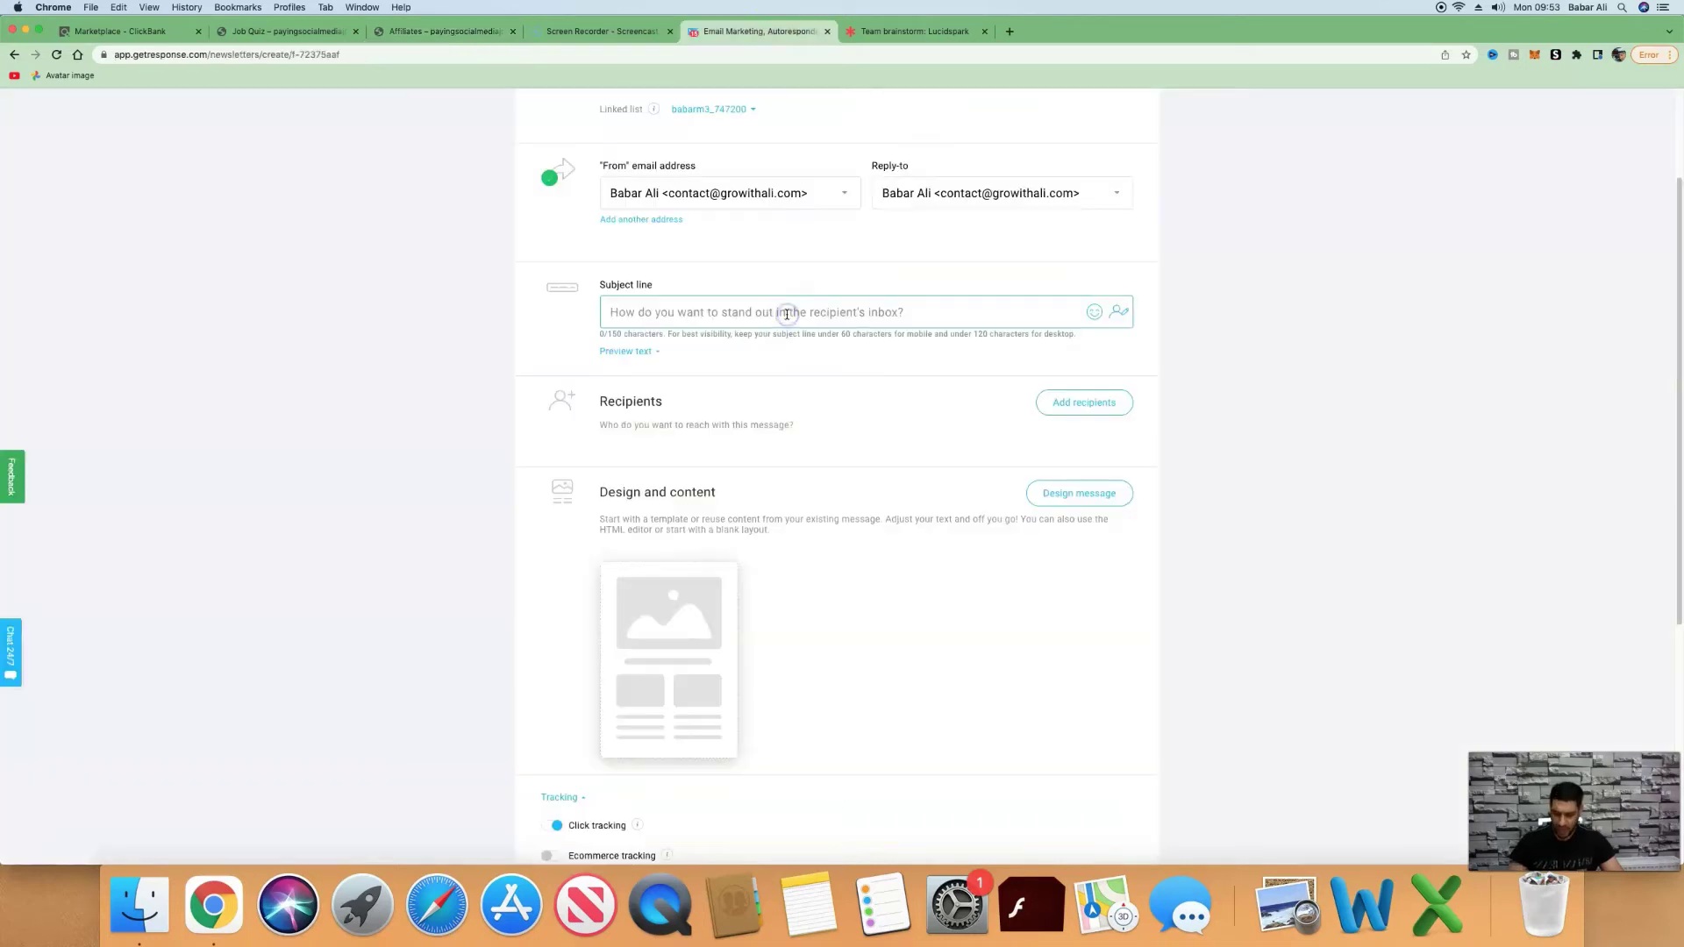
Paste the subject and swap [NAME] for the firstname tag: 'A YouTuber wants to hire you [[firstname]]'.
key(super+v)
click(846, 313)
key(BackSpace)
key(BackSpace)
key(BackSpace)
key(BackSpace)
key(BackSpace)
key(BackSpace)
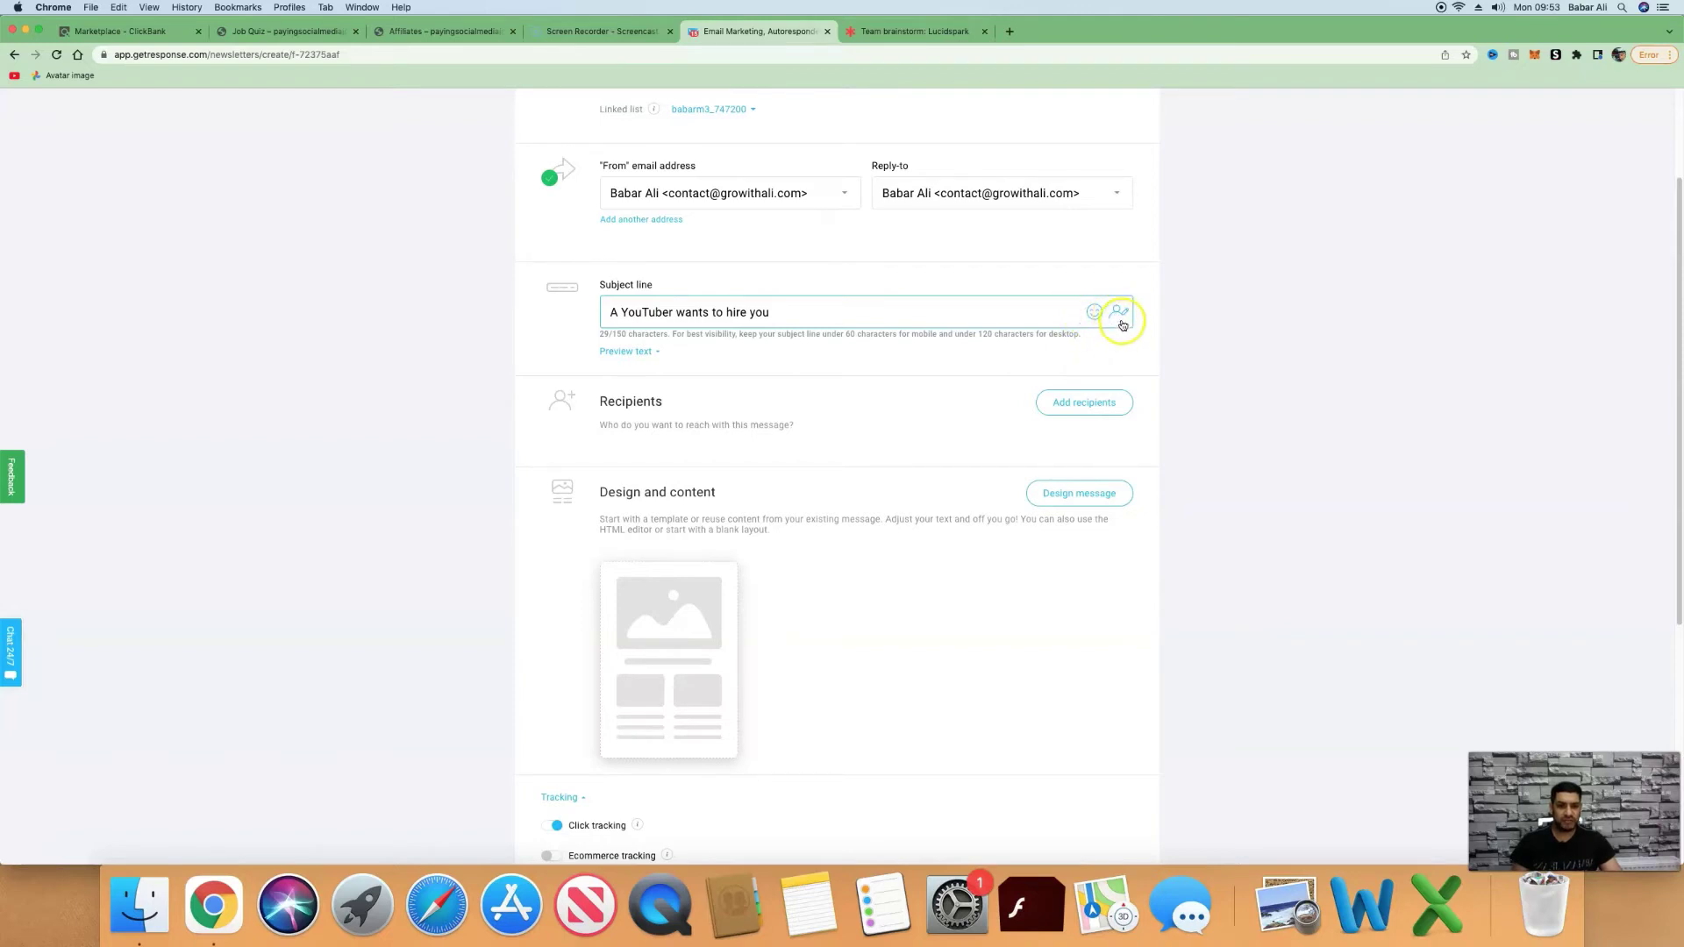
click(1121, 314)
scroll(1191, 396, up, 5)
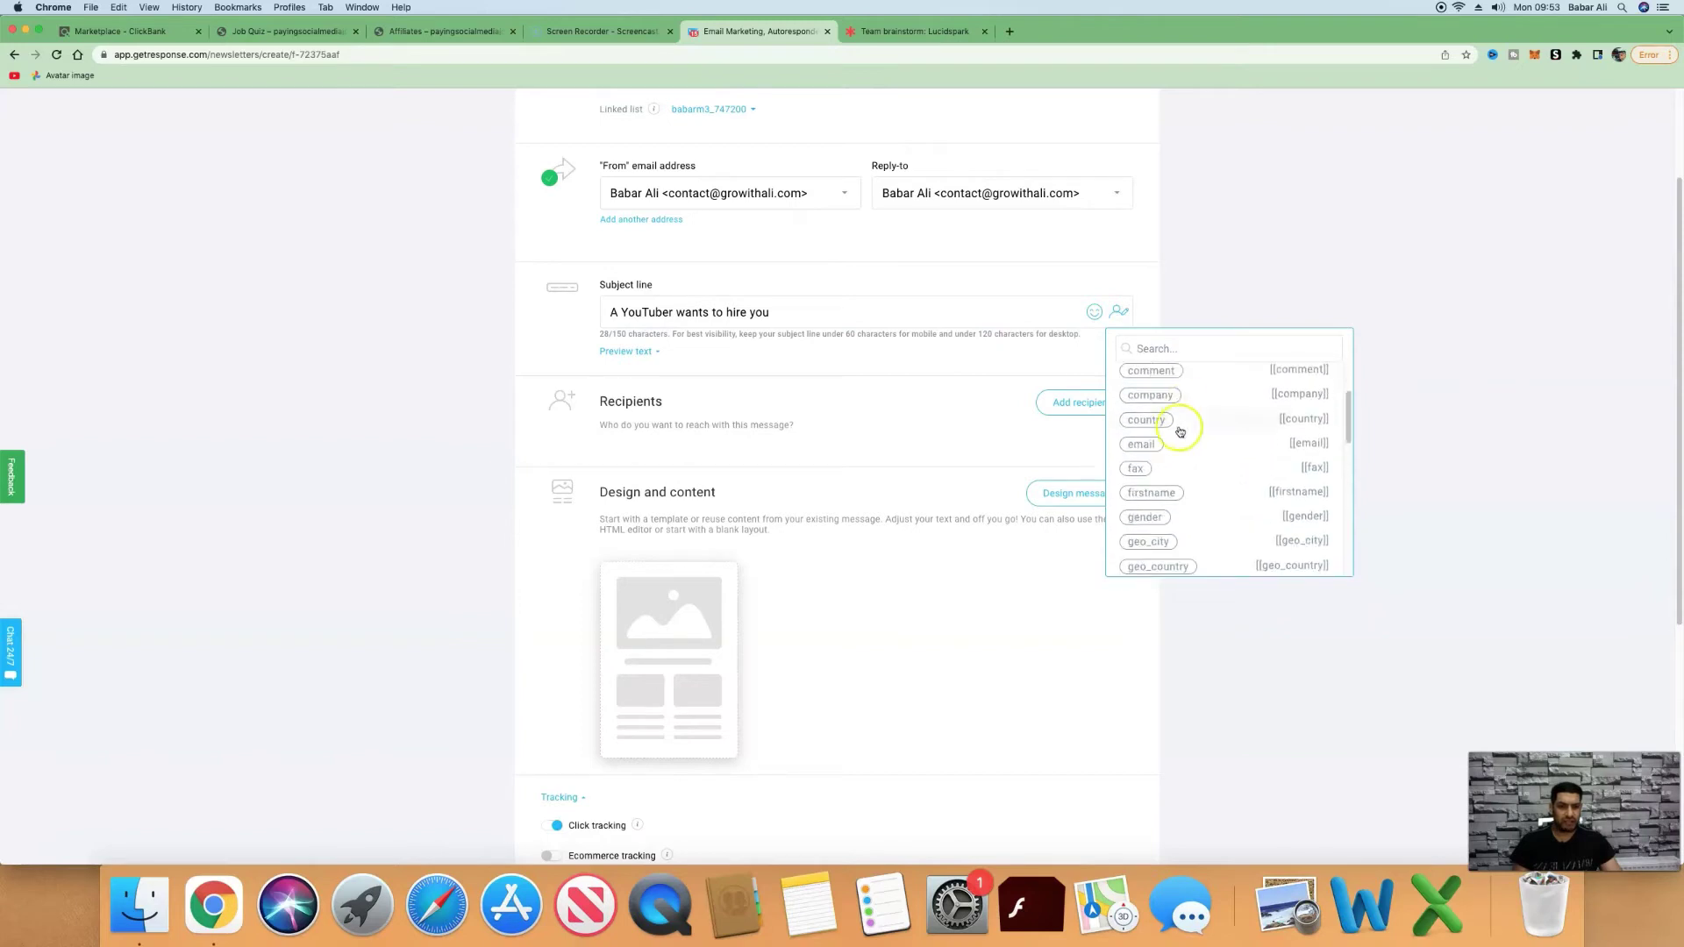
click(1176, 424)
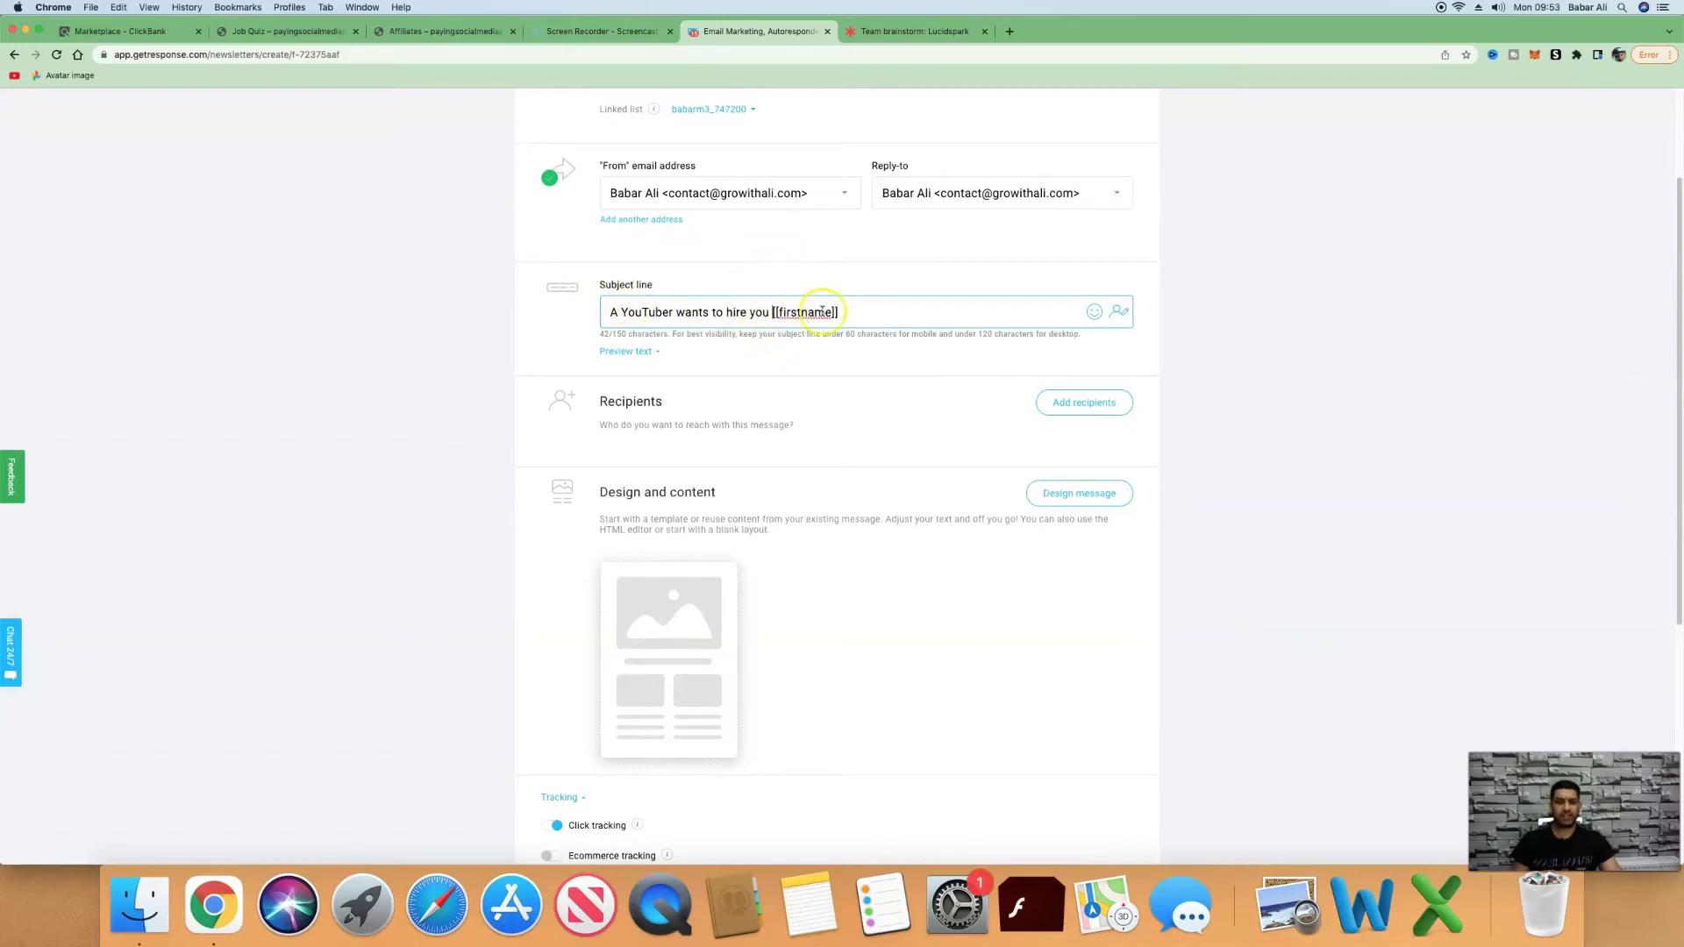
drag(852, 313, 788, 308)
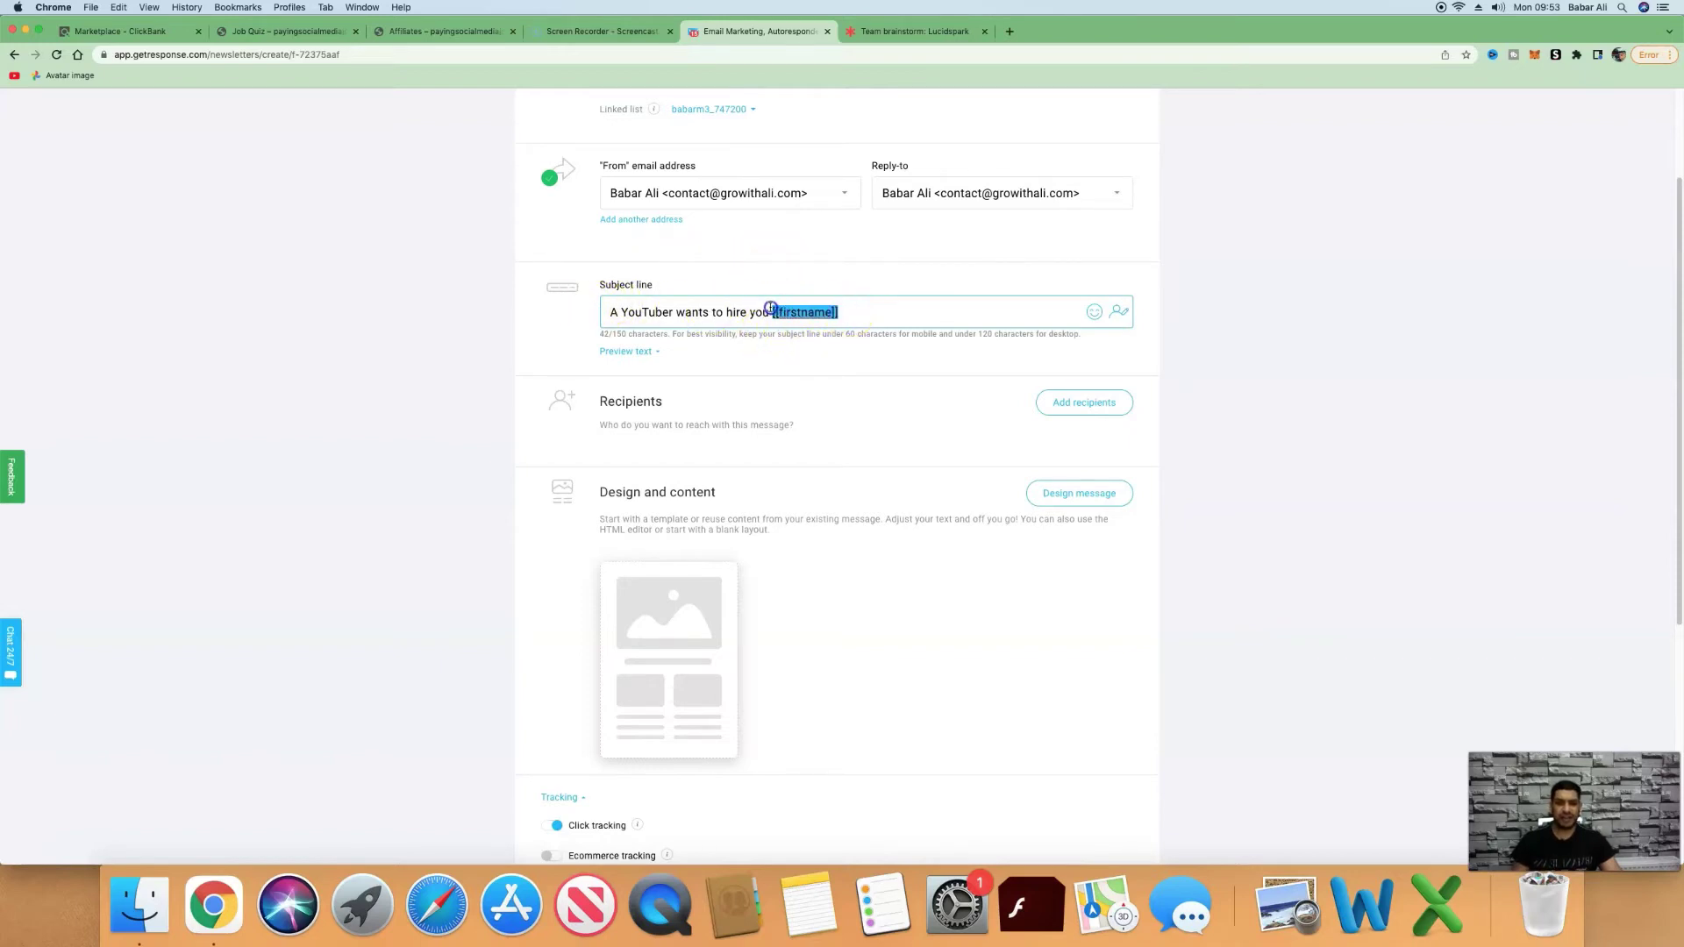
Copy the Email 1 swipe's pre-header and body text for the newsletter.
key(super+3)
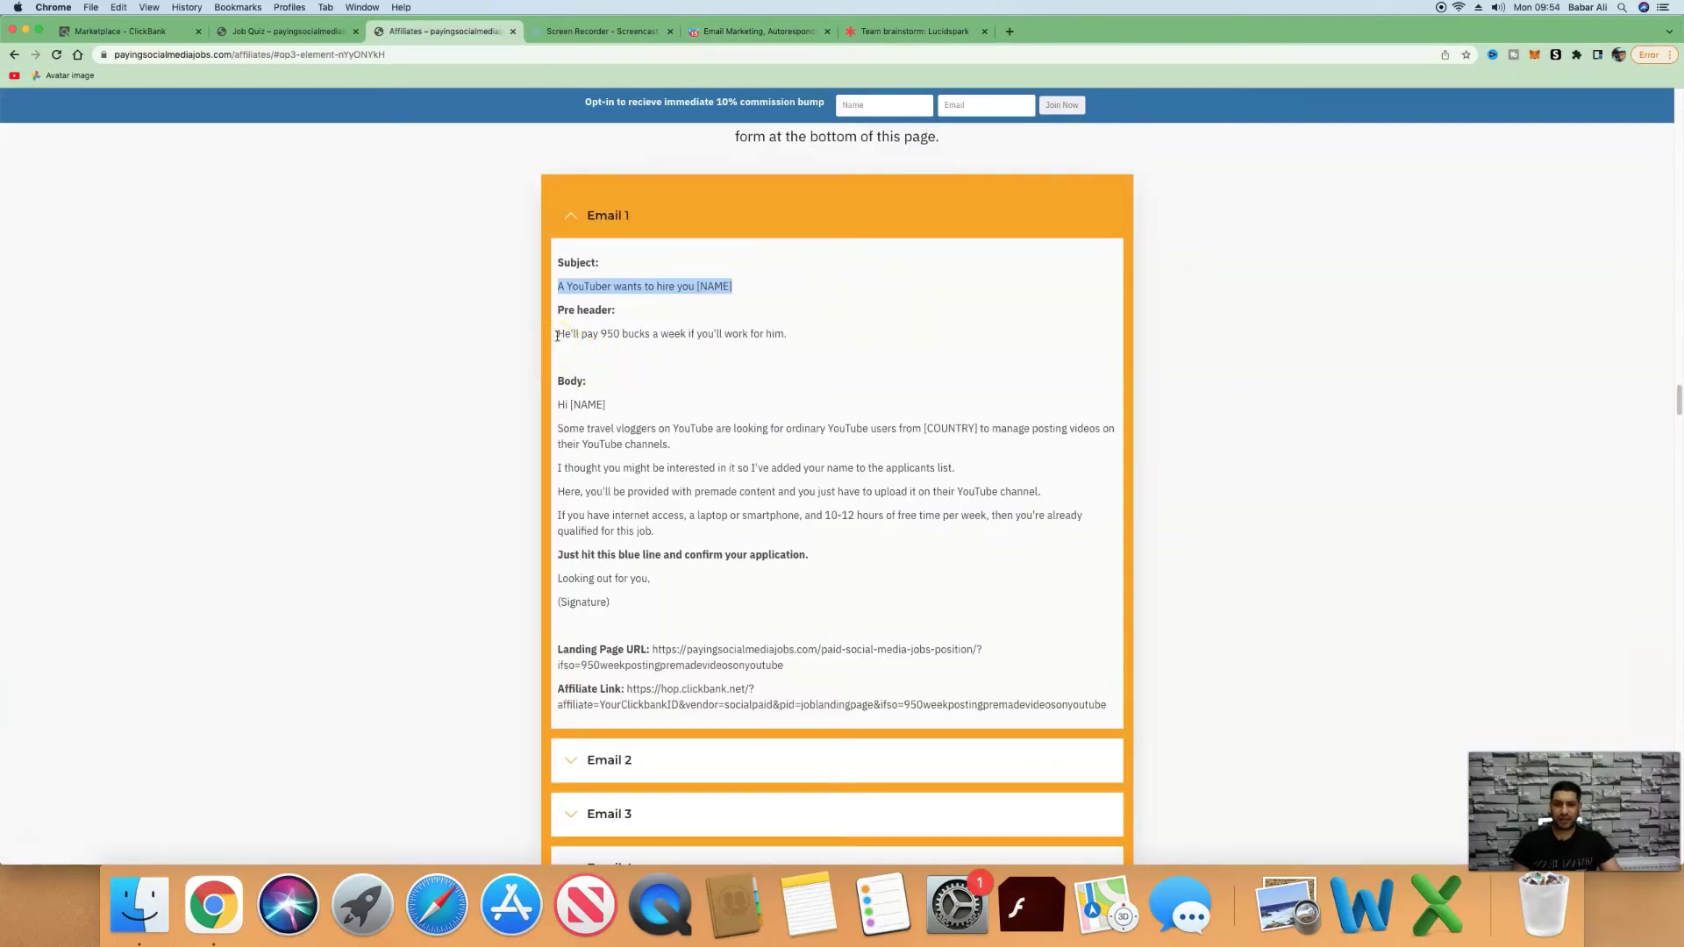
drag(558, 334, 557, 654)
key(super+c)
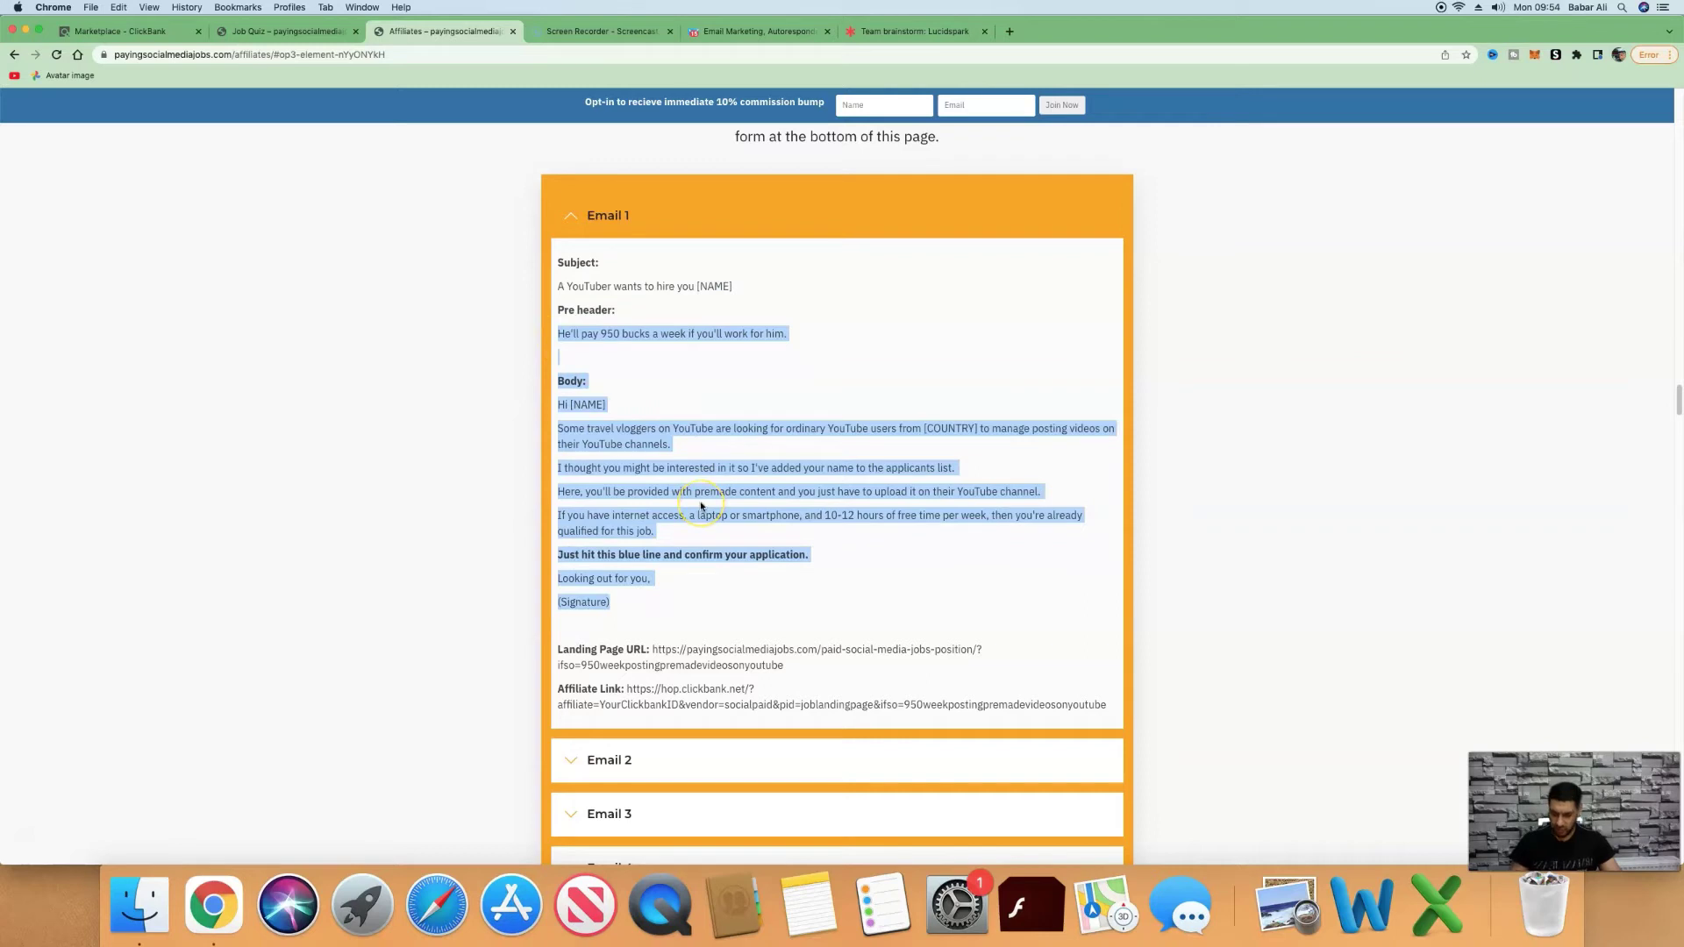
click(743, 30)
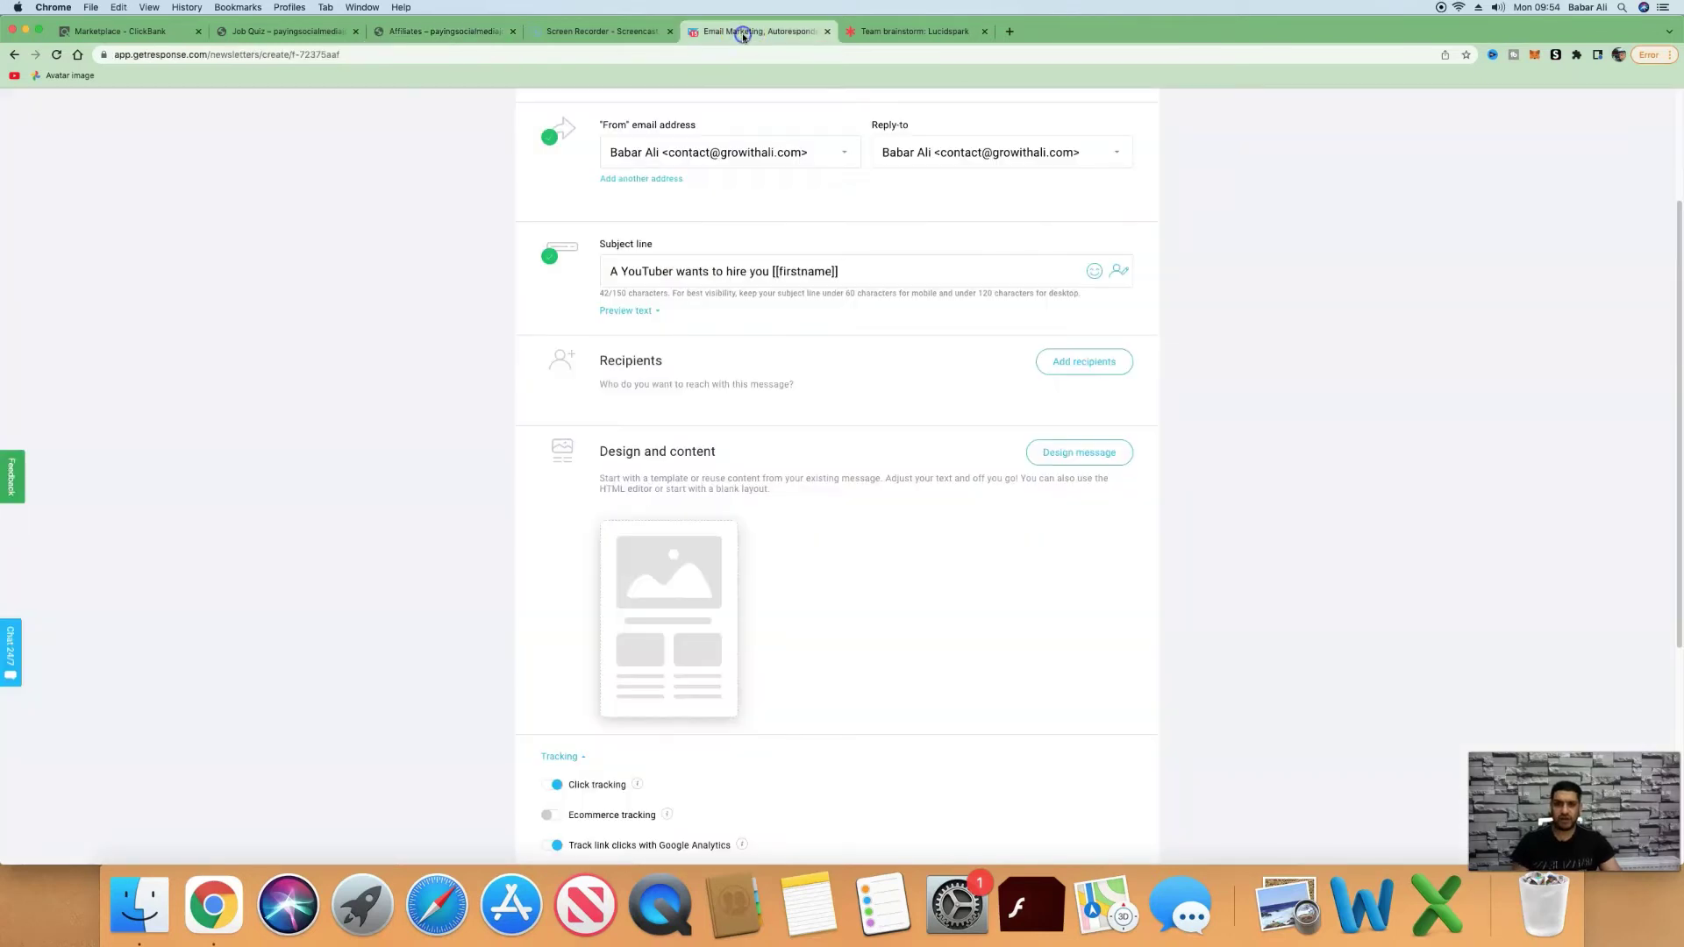
Start designing the message with the blank 1 column template.
click(1085, 456)
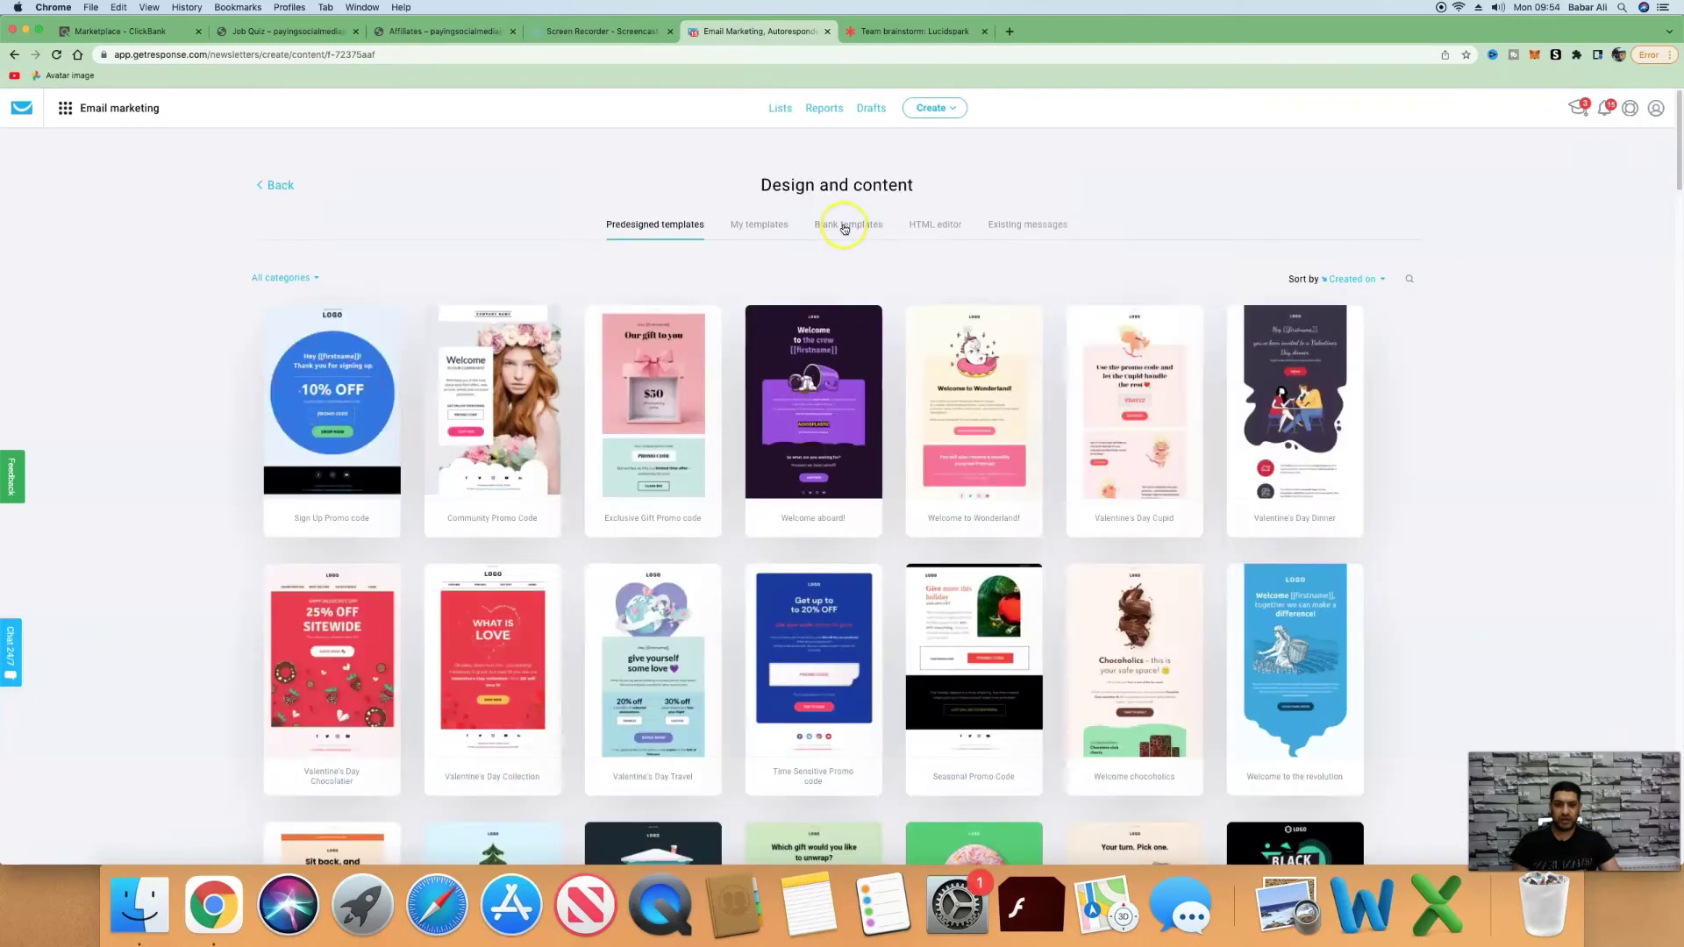
click(847, 225)
click(351, 353)
mouse_move(338, 364)
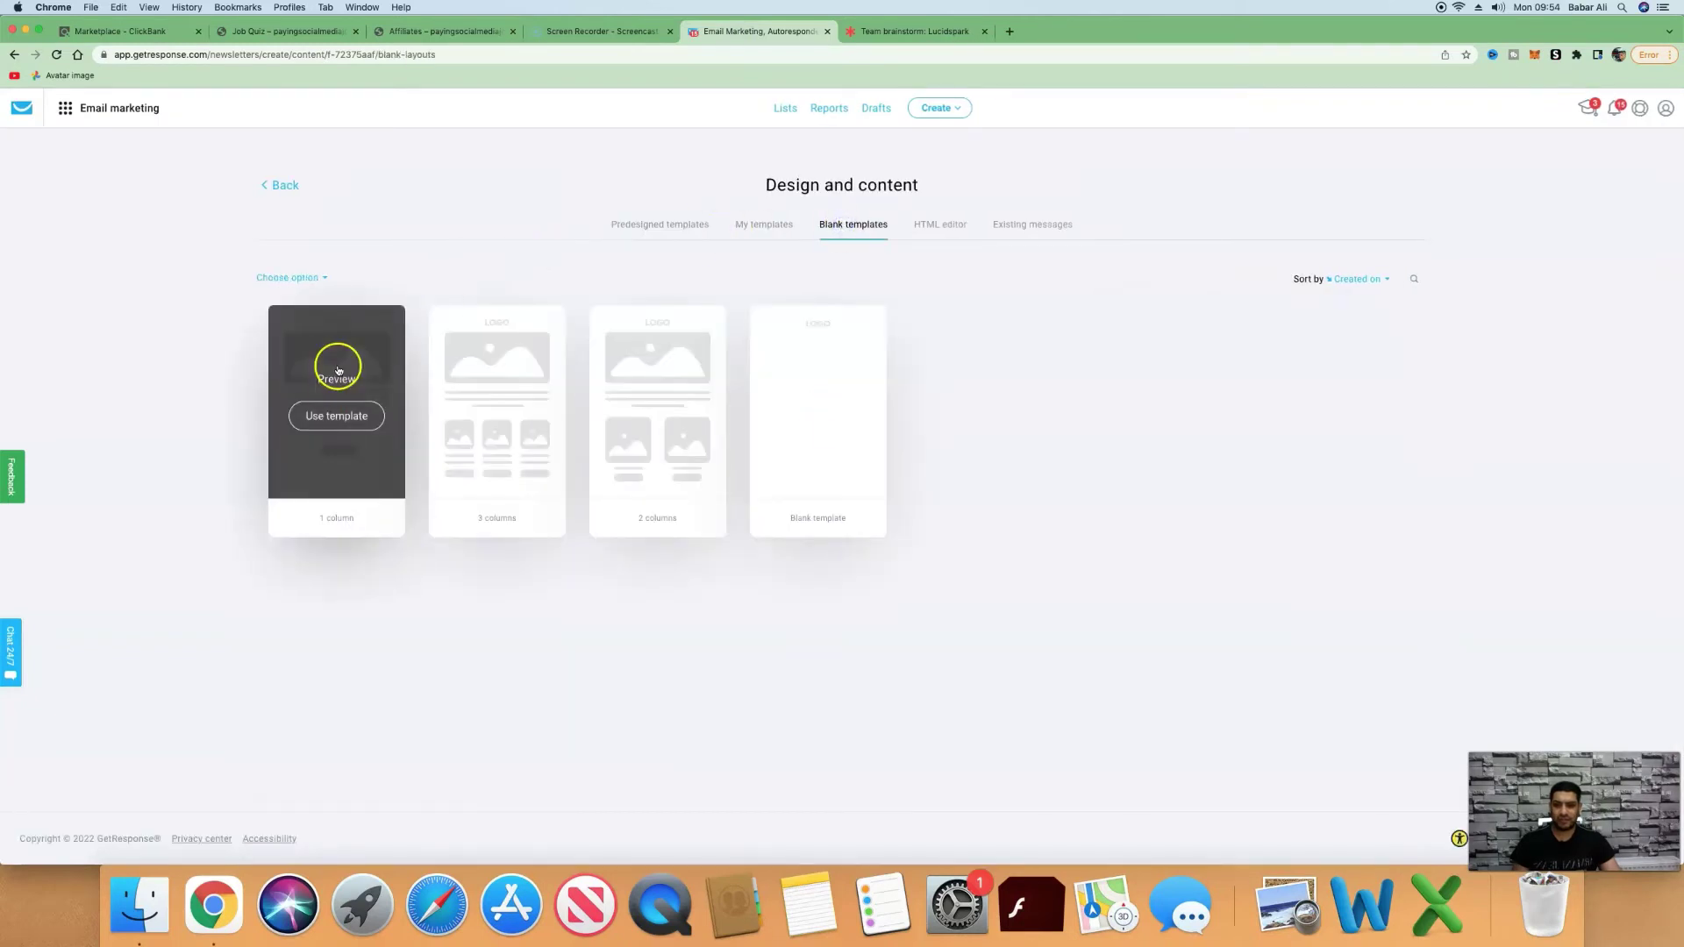
click(334, 418)
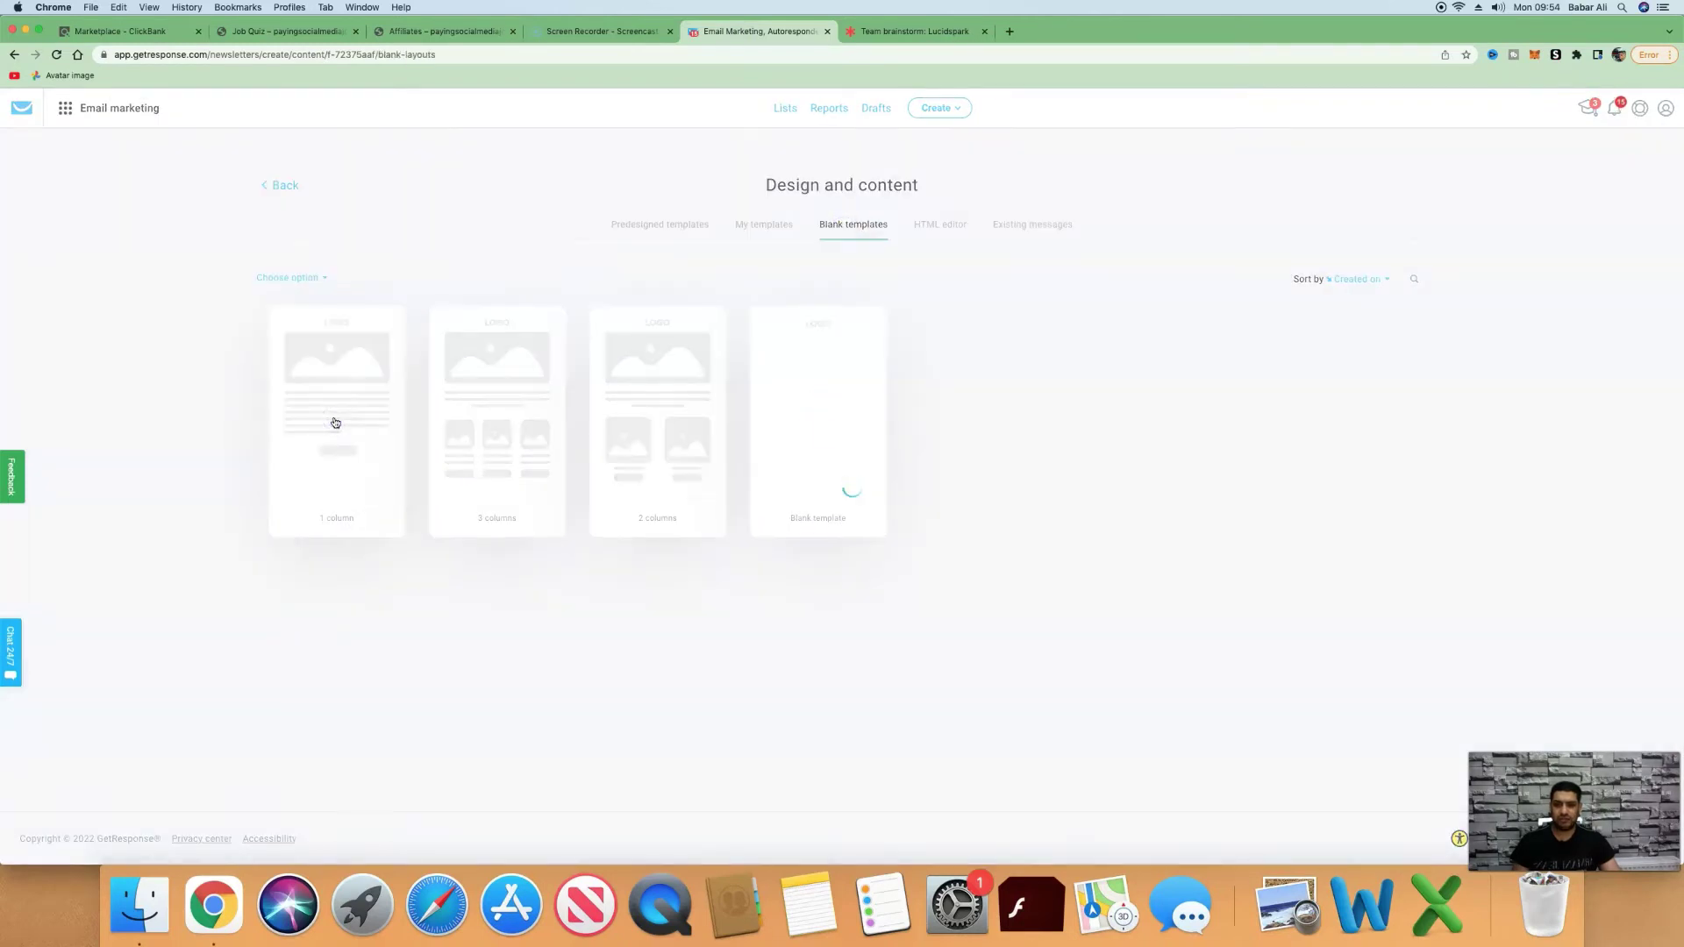
Hide the header's View online link and logo, and add a Text block to the body.
click(786, 161)
click(676, 171)
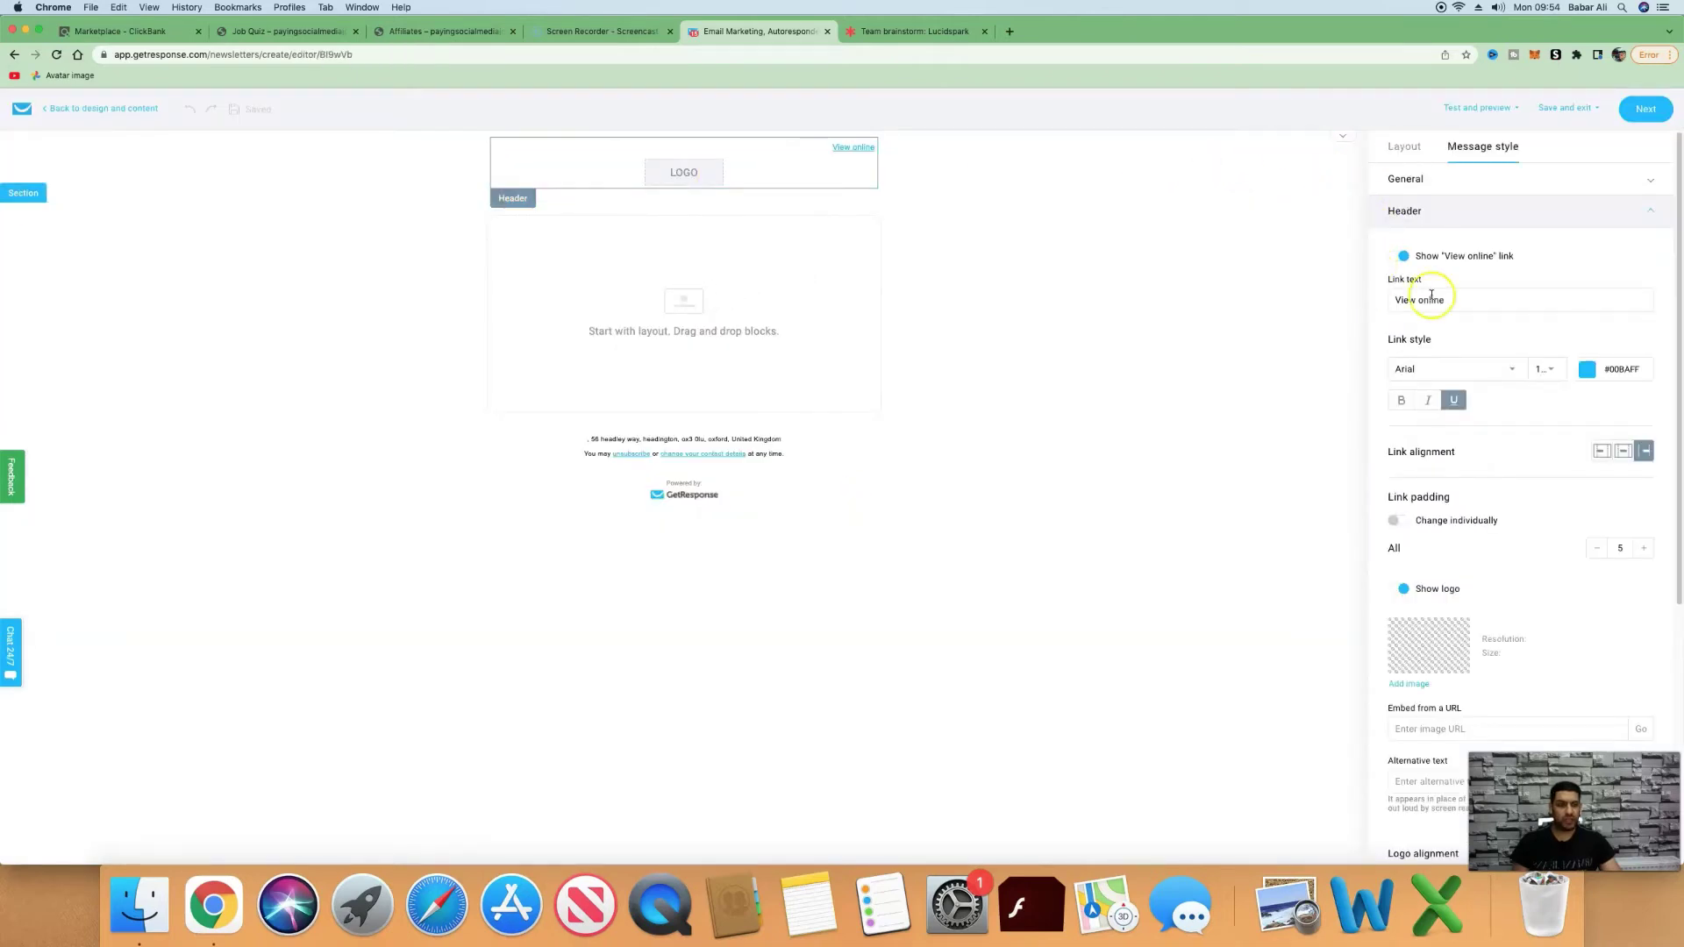
click(1399, 260)
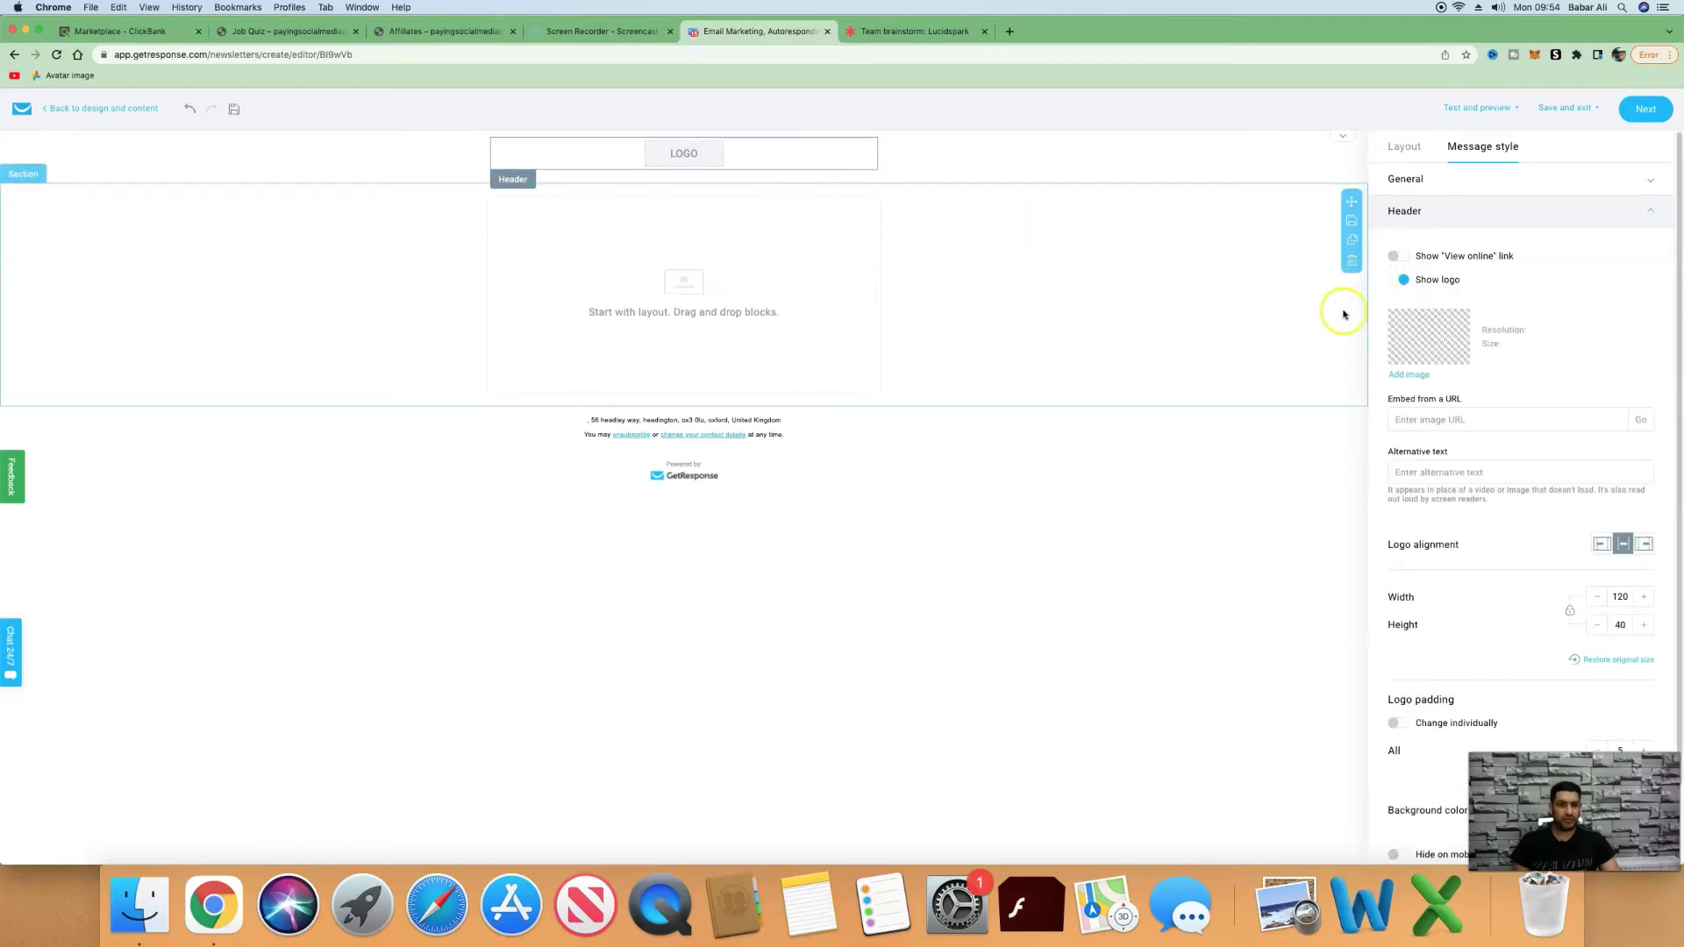
click(1395, 279)
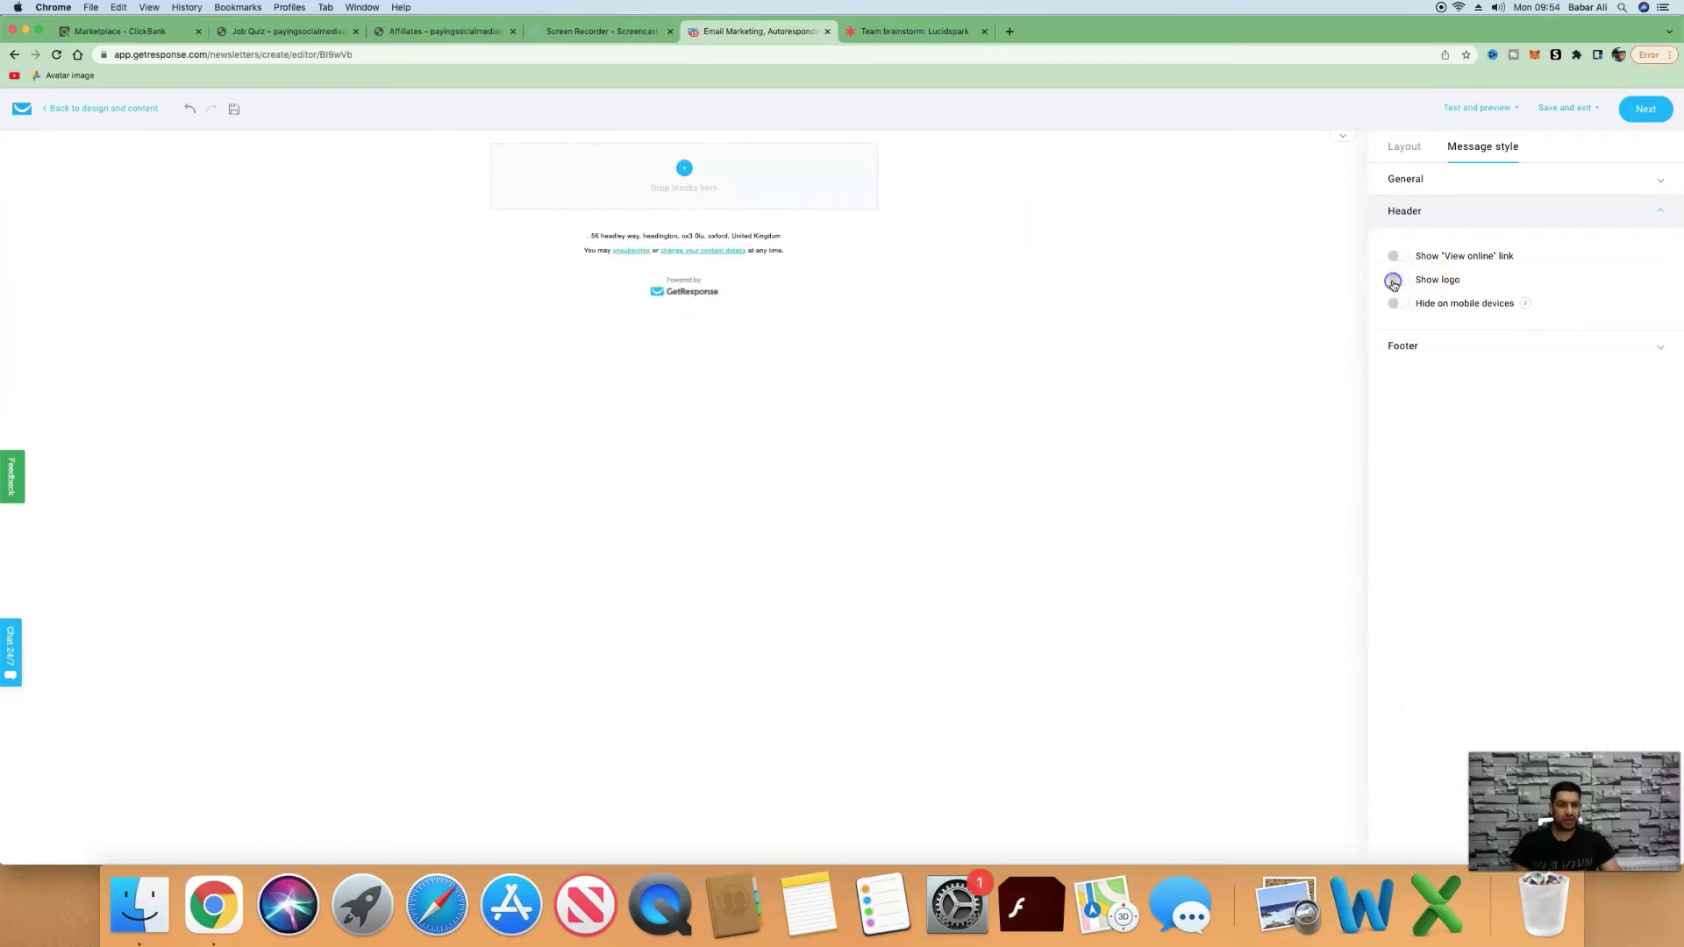
click(1401, 149)
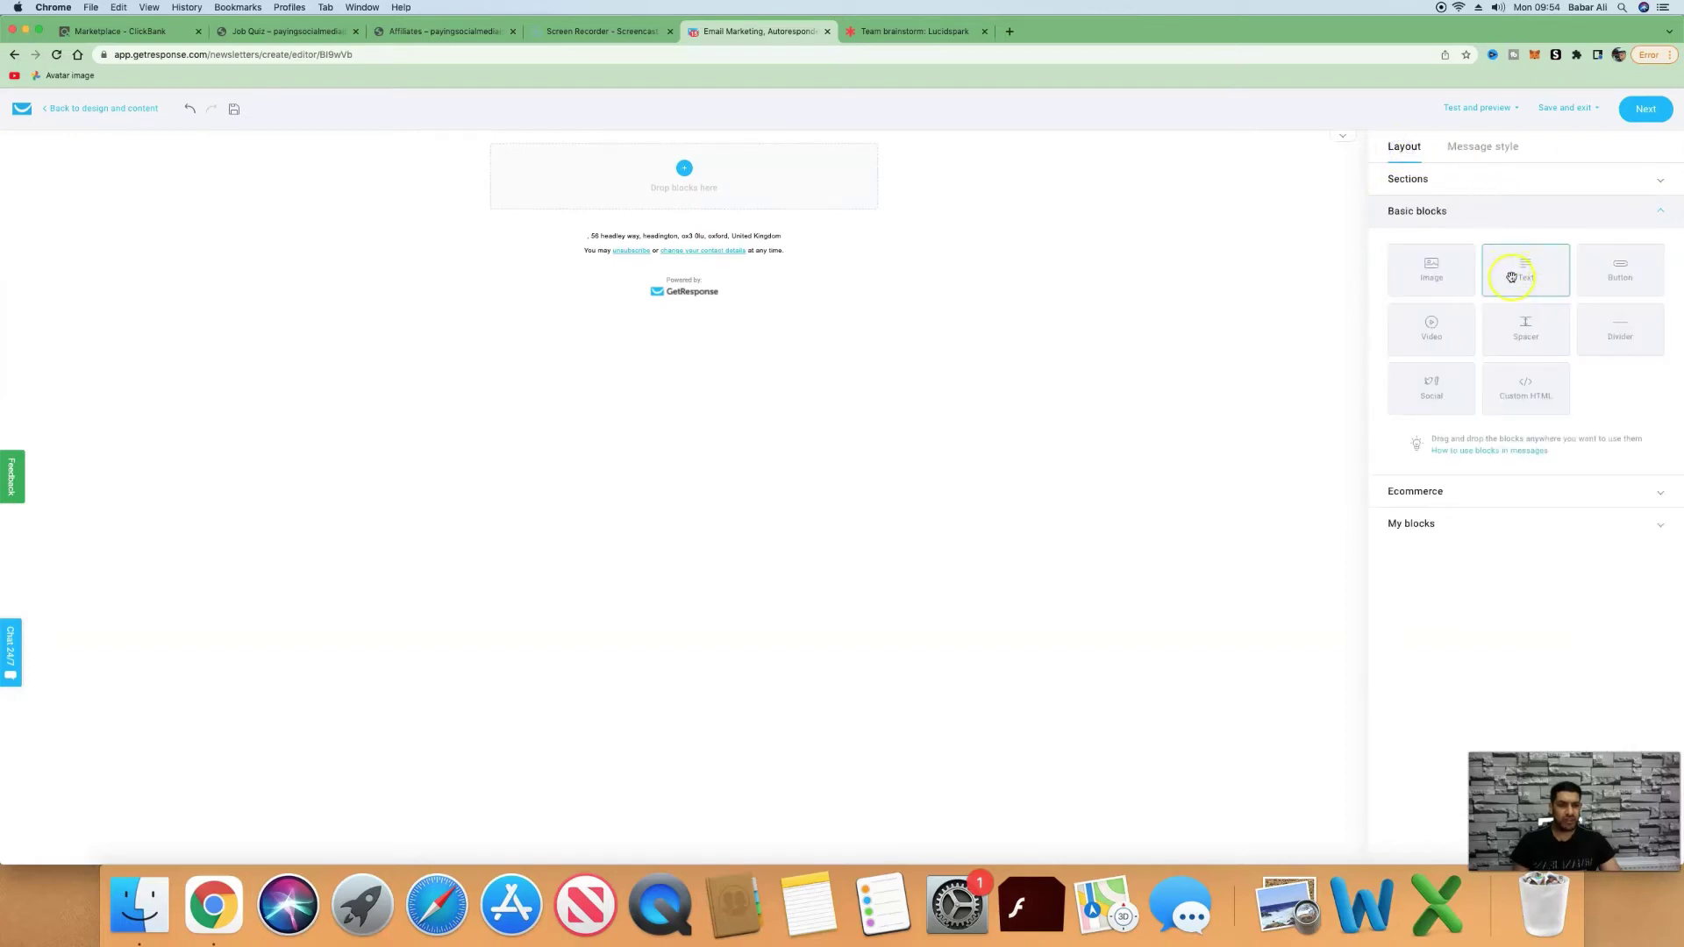
drag(1509, 278, 684, 191)
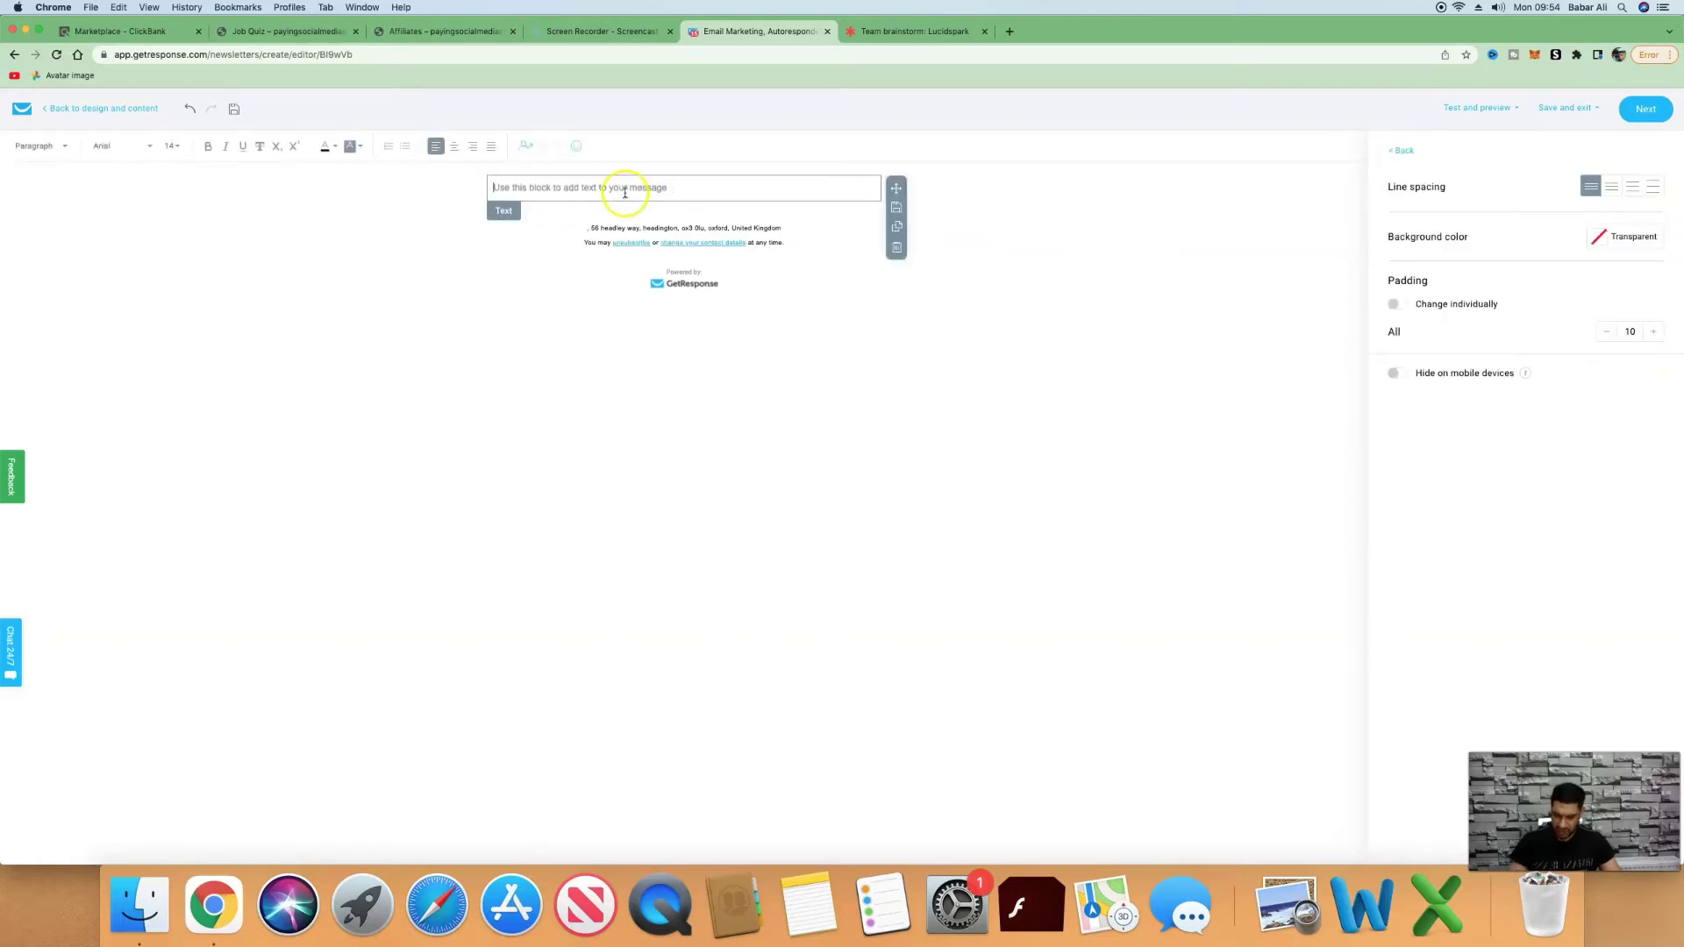
Paste the swipe copy into the text block and remove the leftover 'Body:' label.
key(super+v)
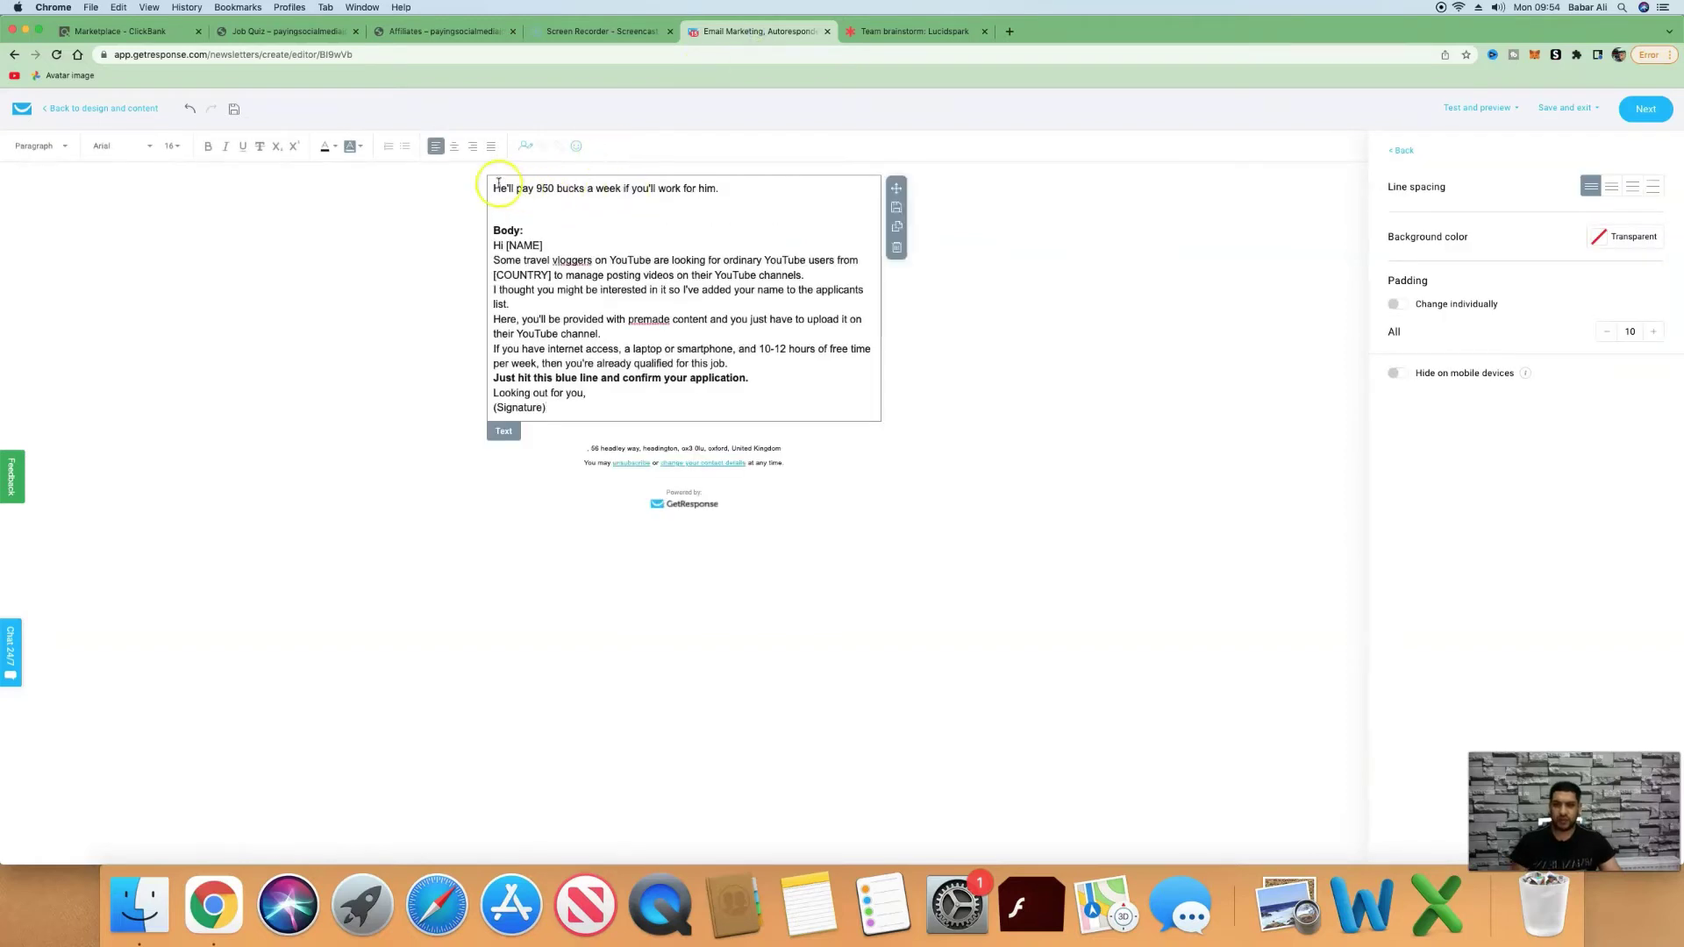
click(495, 189)
key(Return)
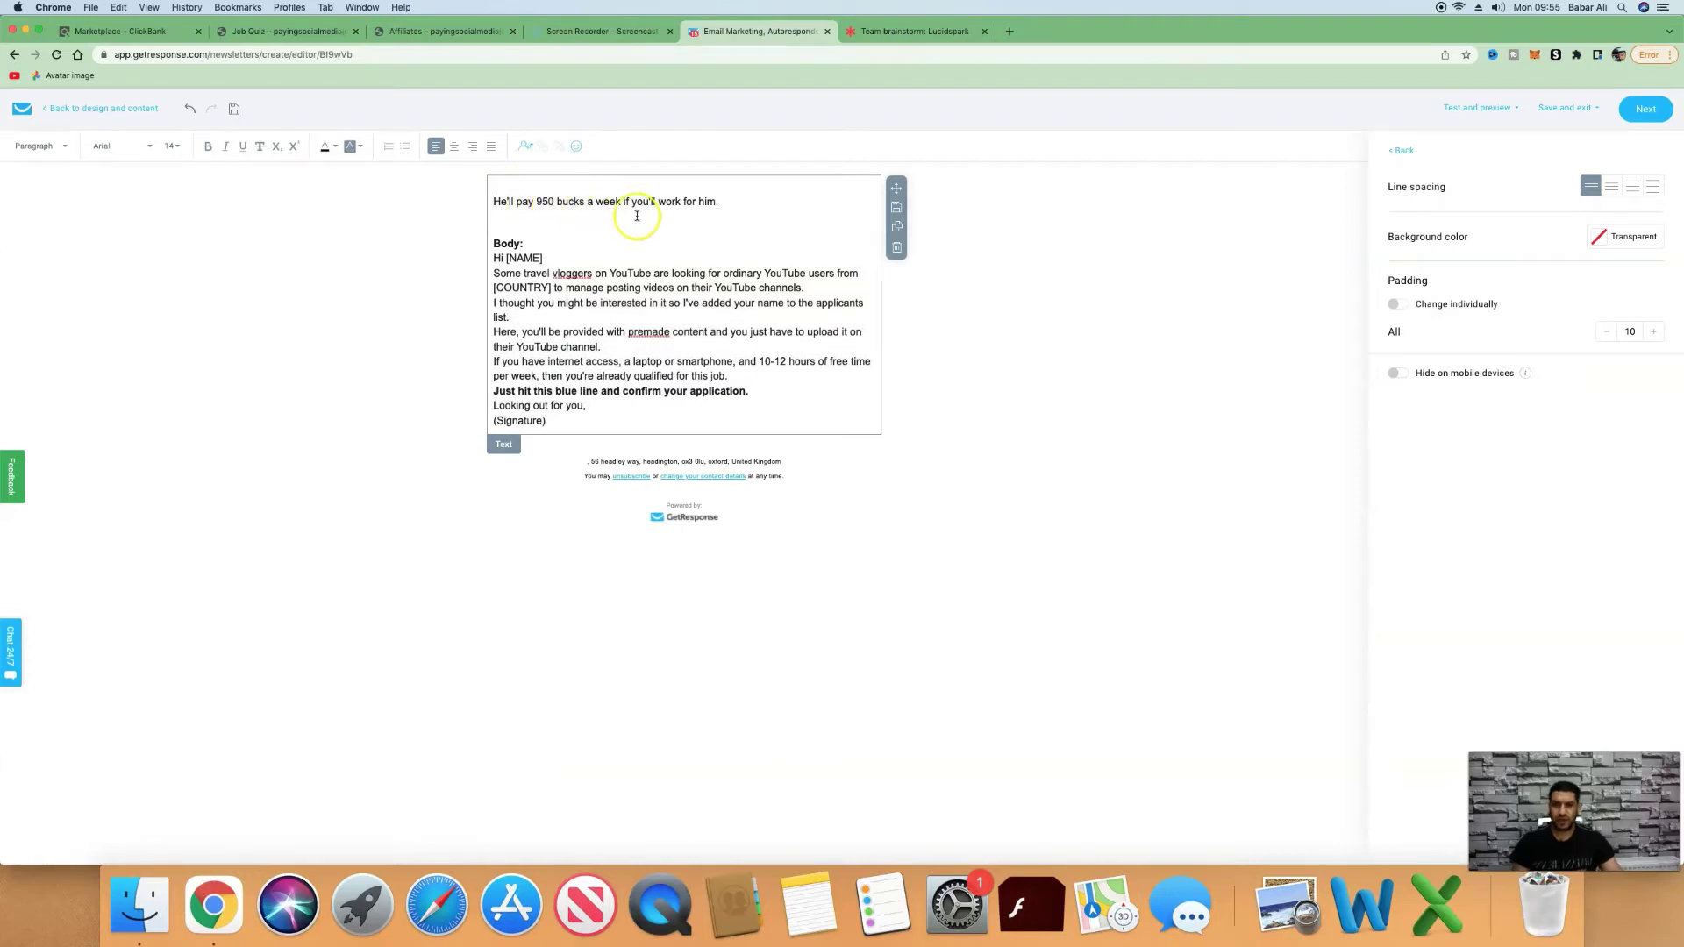
click(533, 243)
key(BackSpace)
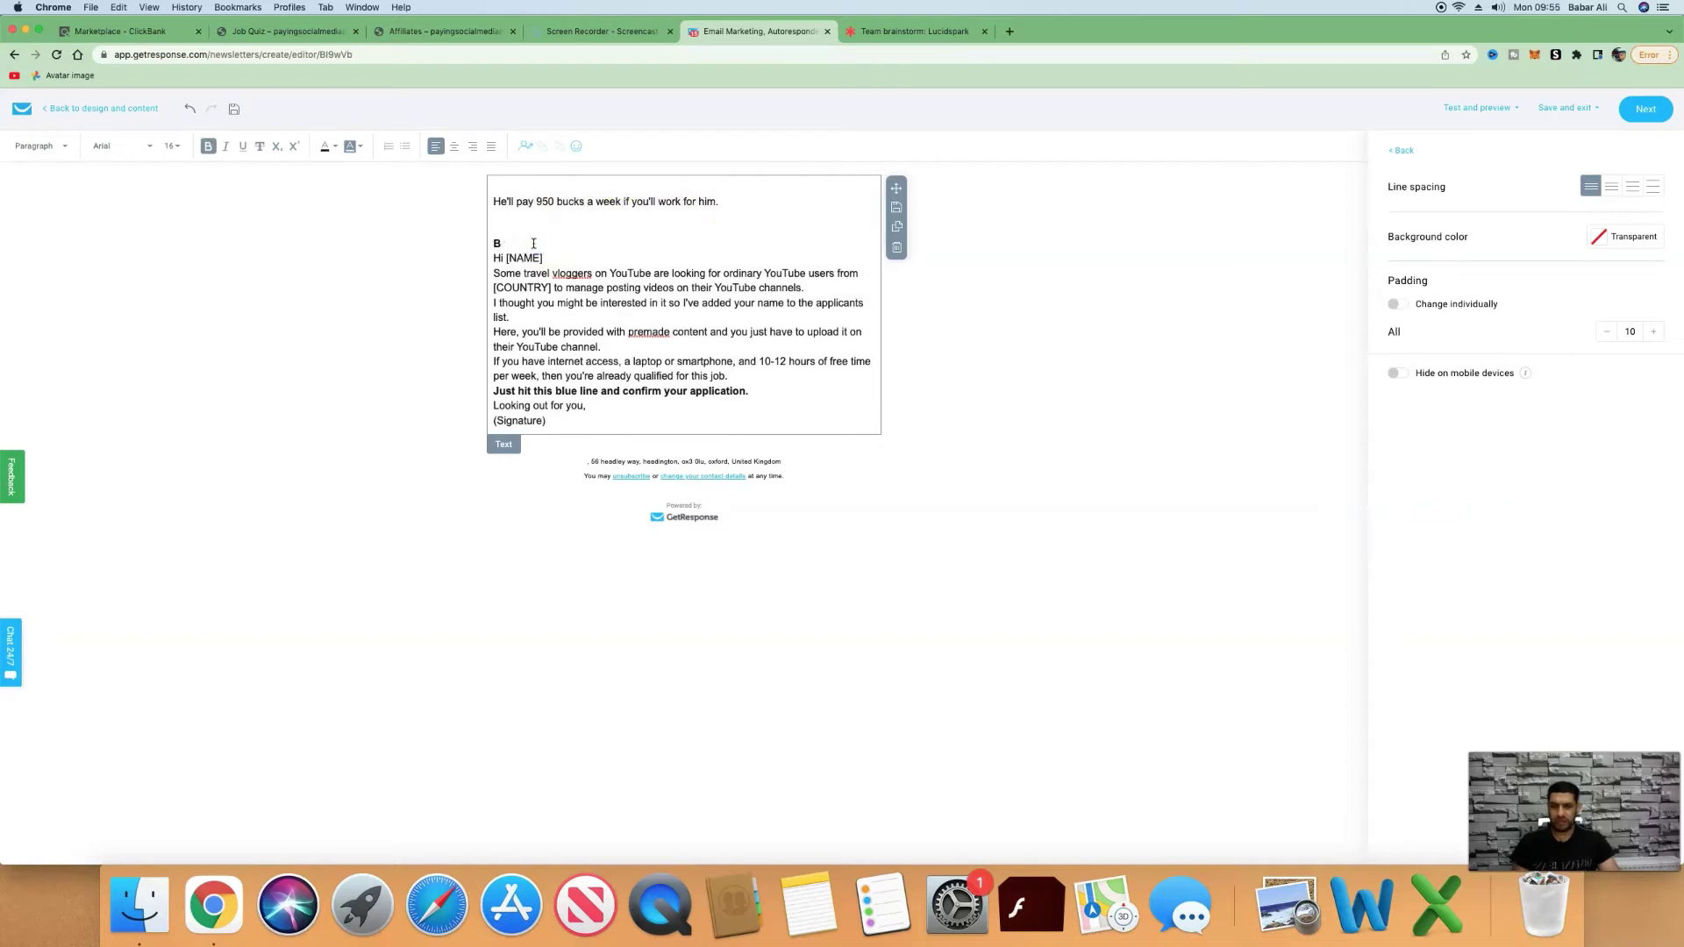
key(BackSpace)
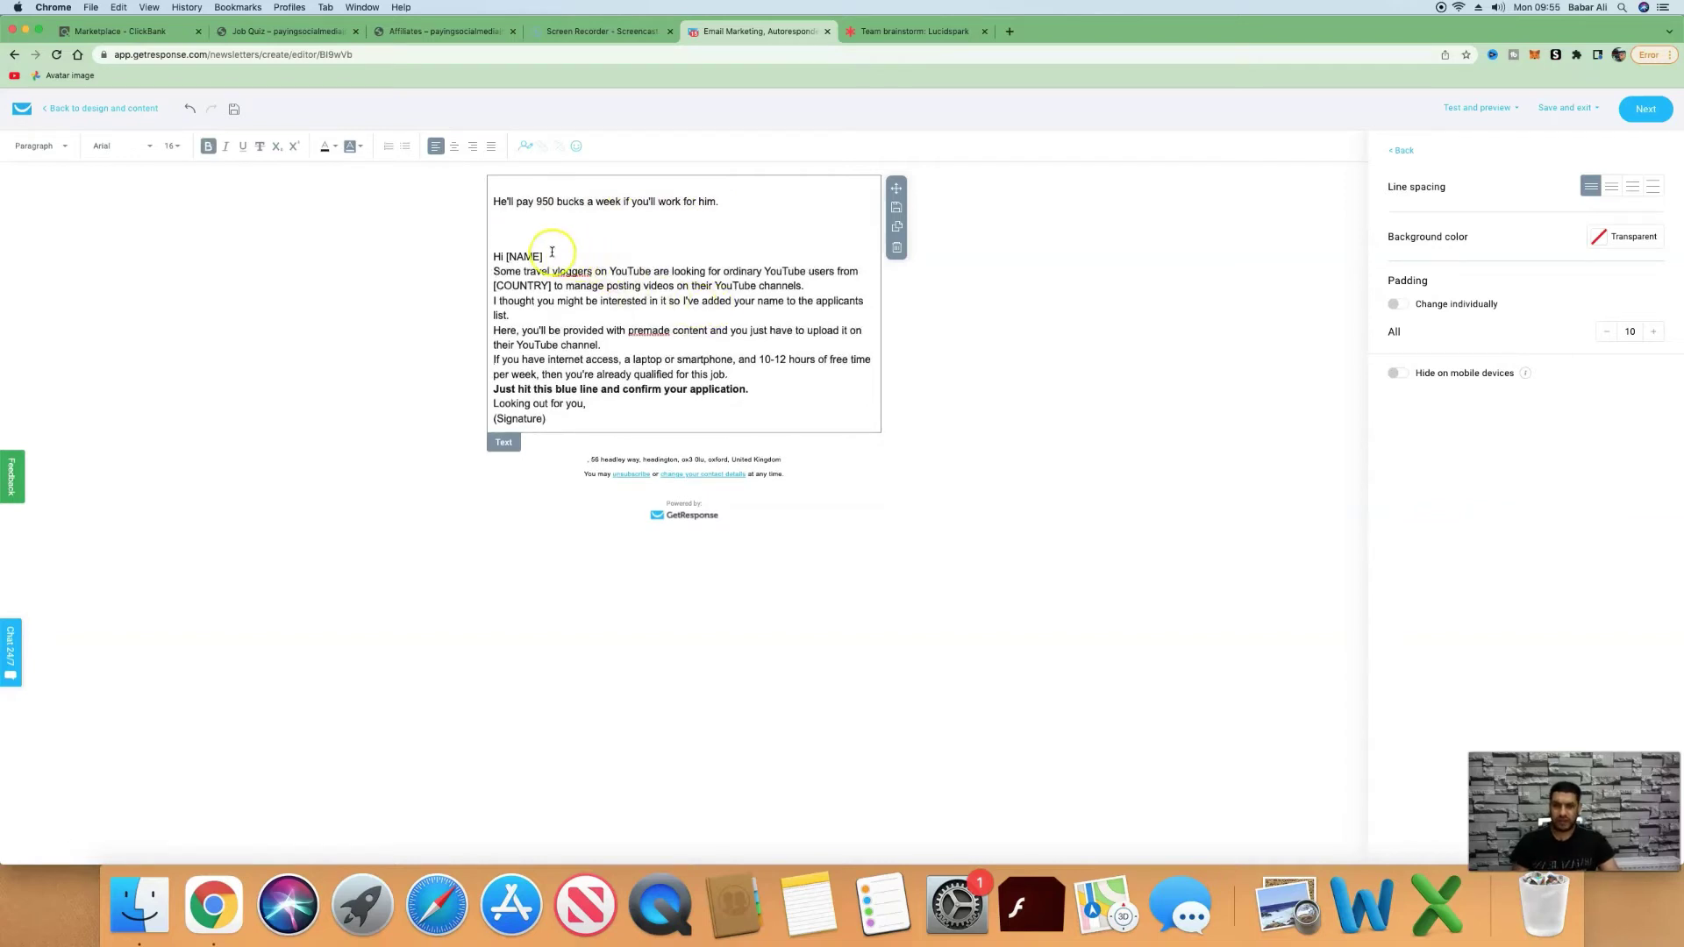
Replace the [NAME] placeholder after 'Hi' with the firstname personalization field.
key(BackSpace)
key(BackSpace)
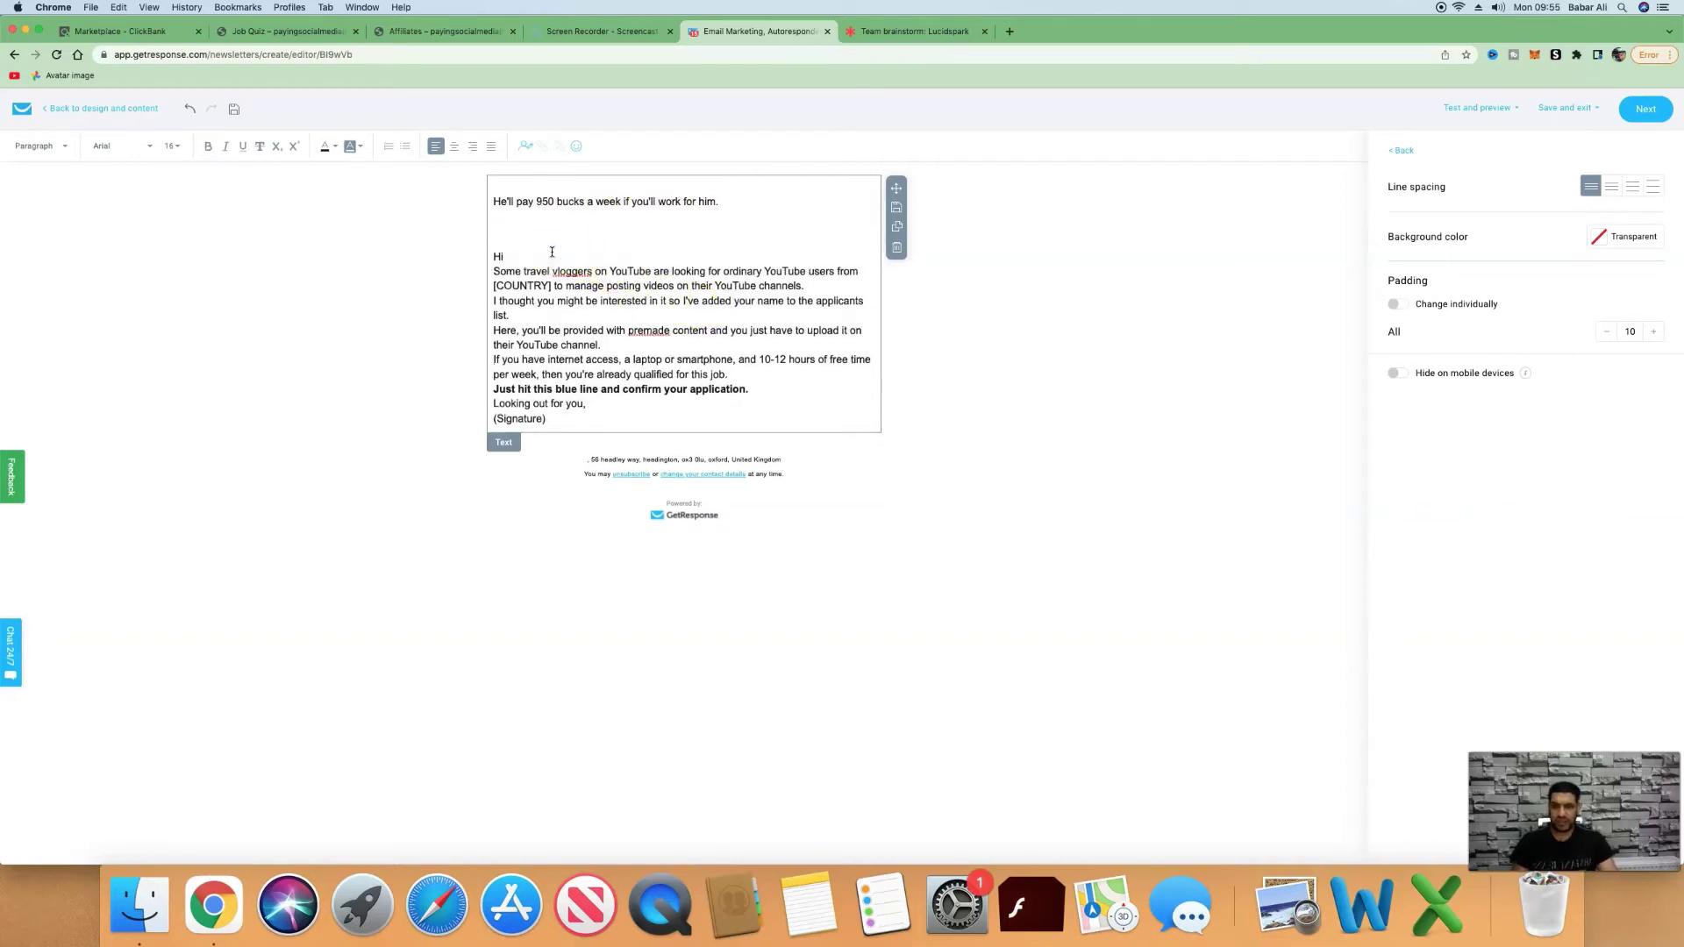
click(526, 149)
scroll(590, 320, down, 3)
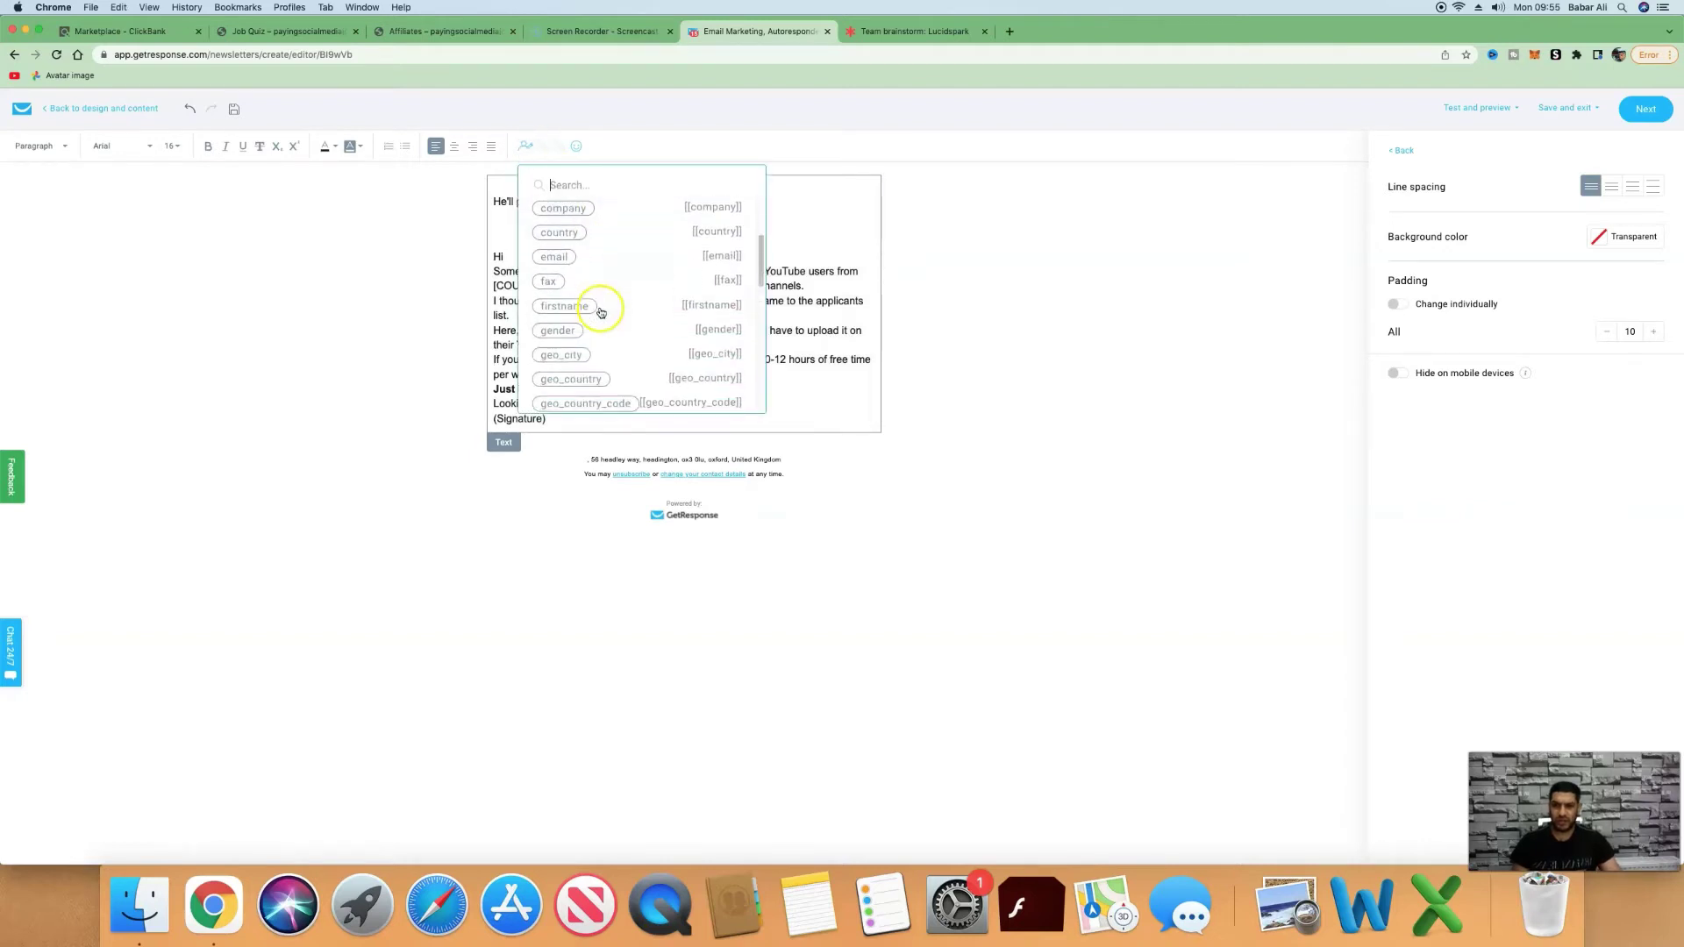
click(588, 308)
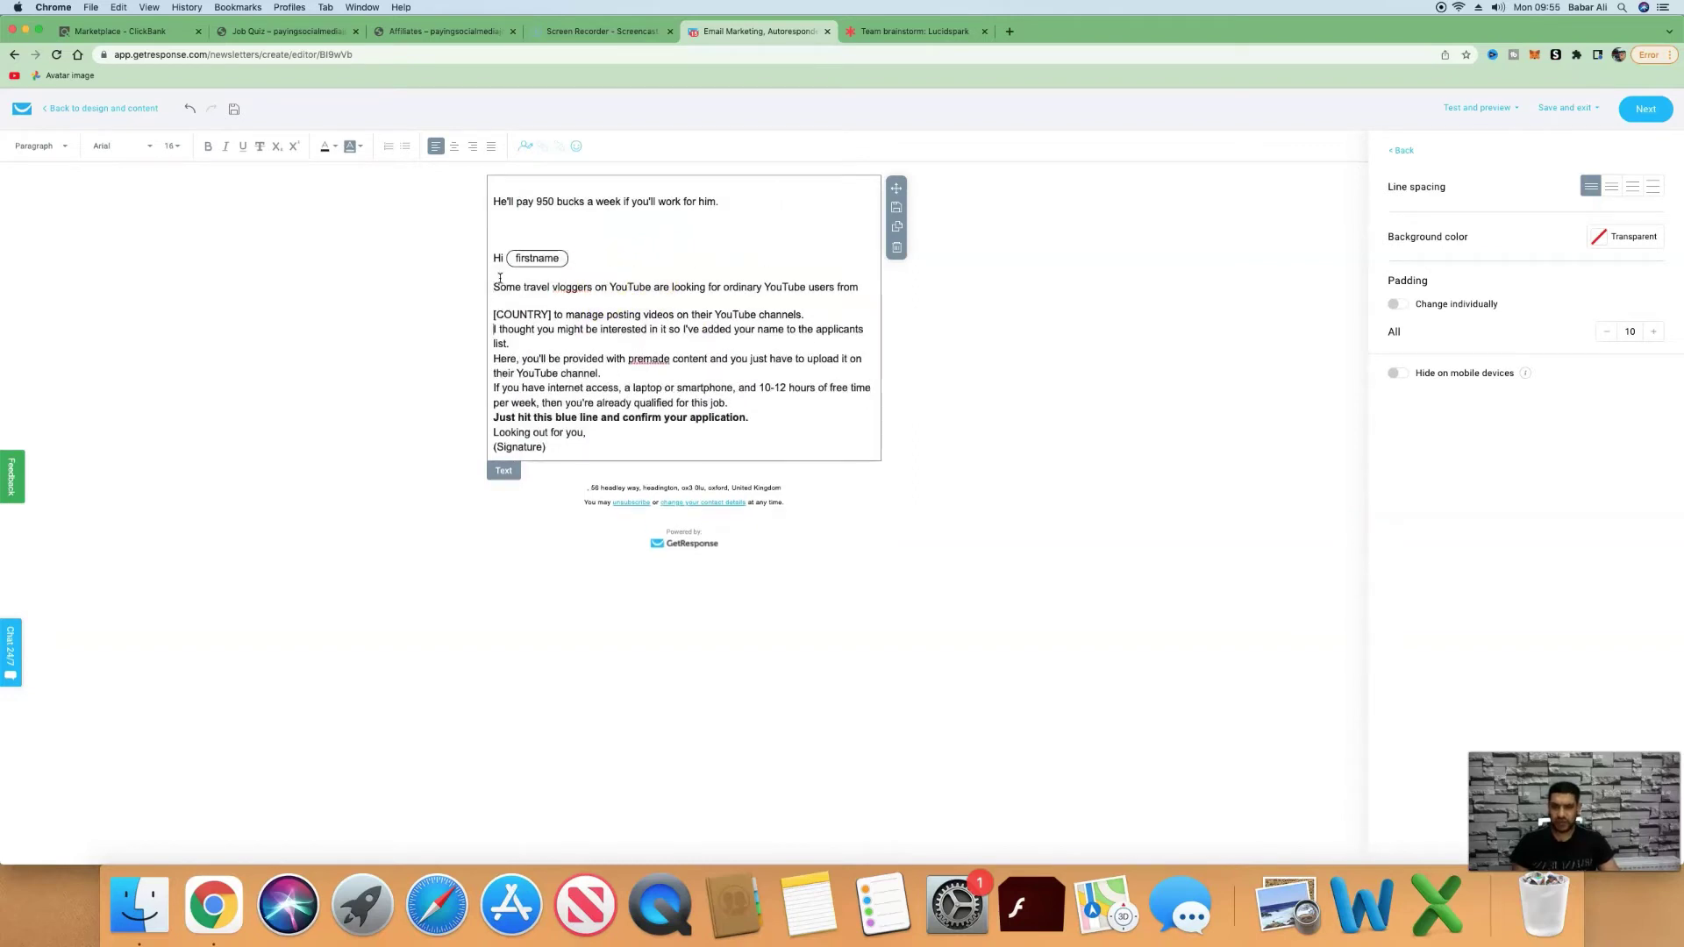
Put the sender's name in the signature, replace [COUNTRY] with 'area', and select the bold call-to-action line.
drag(561, 550, 507, 550)
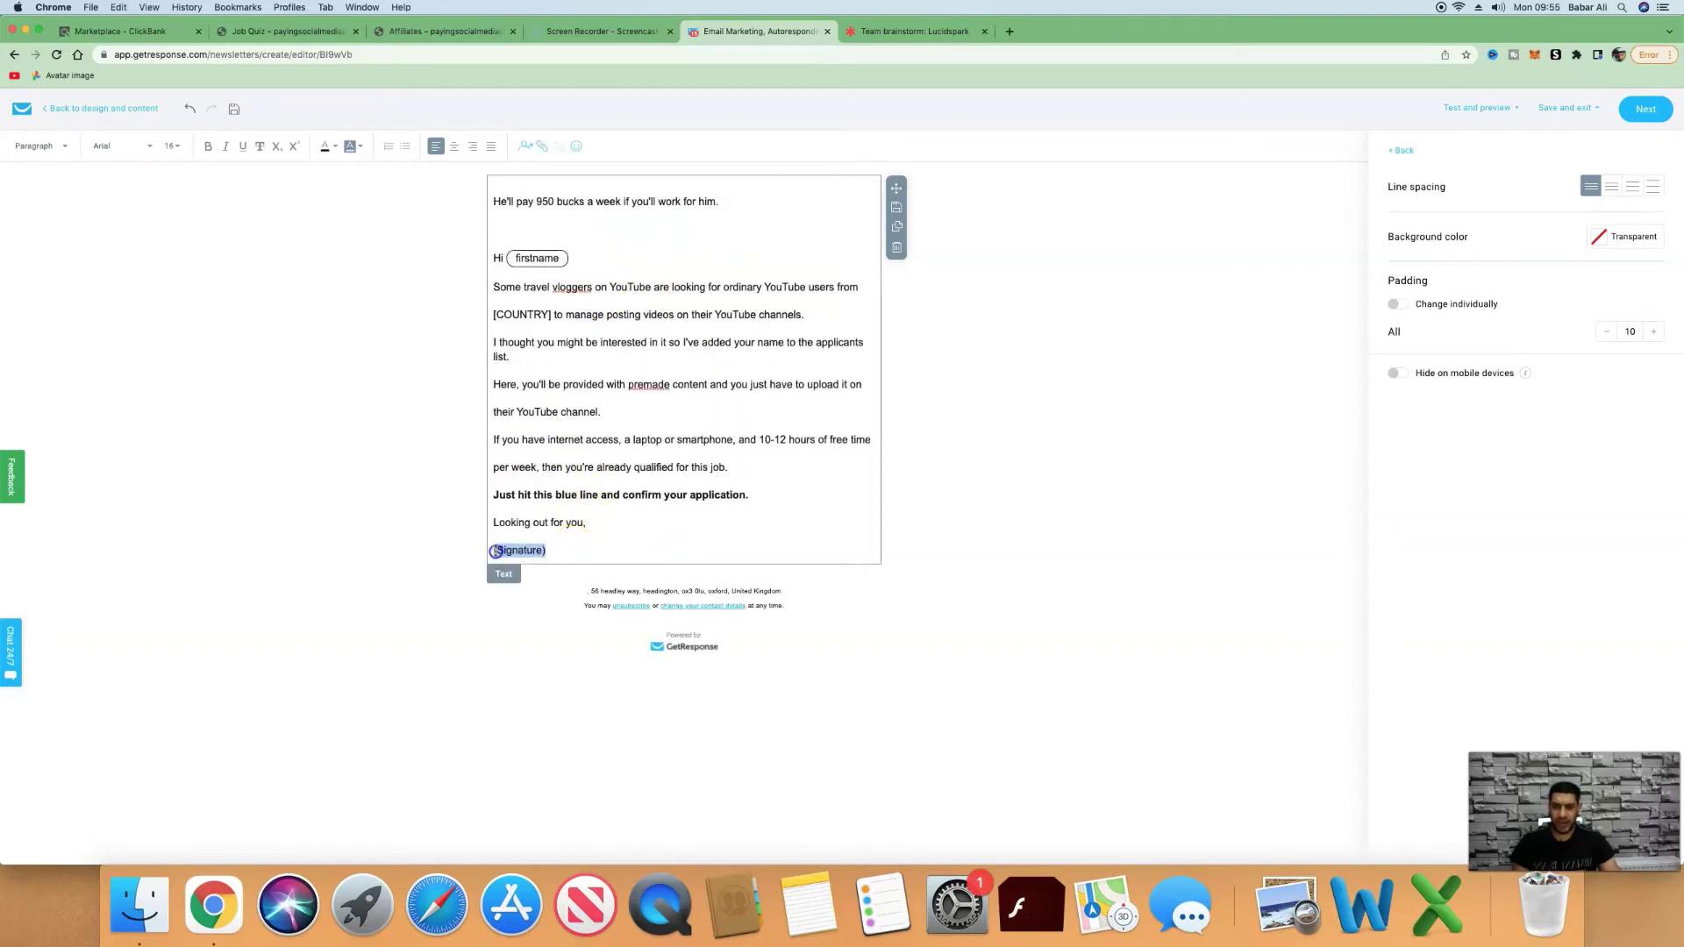
text(Babar Ali)
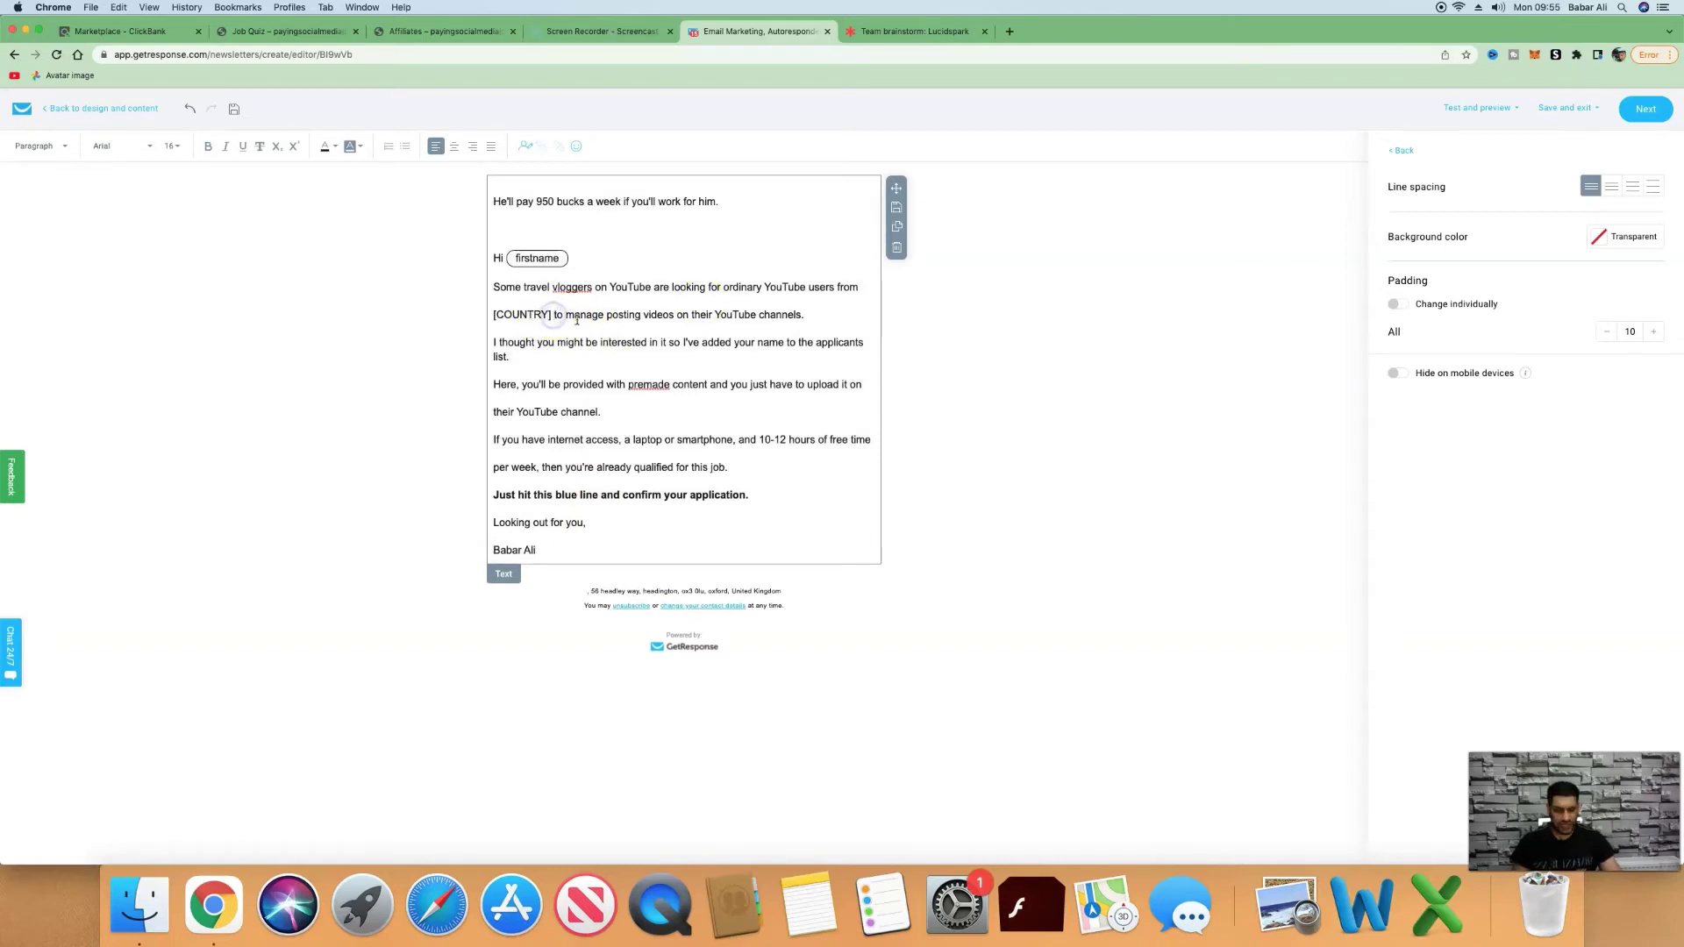
key(BackSpace)
key(BackSpace)
key(BackSpace)
key(BackSpace)
key(BackSpace)
key(BackSpace)
key(BackSpace)
key(BackSpace)
key(BackSpace)
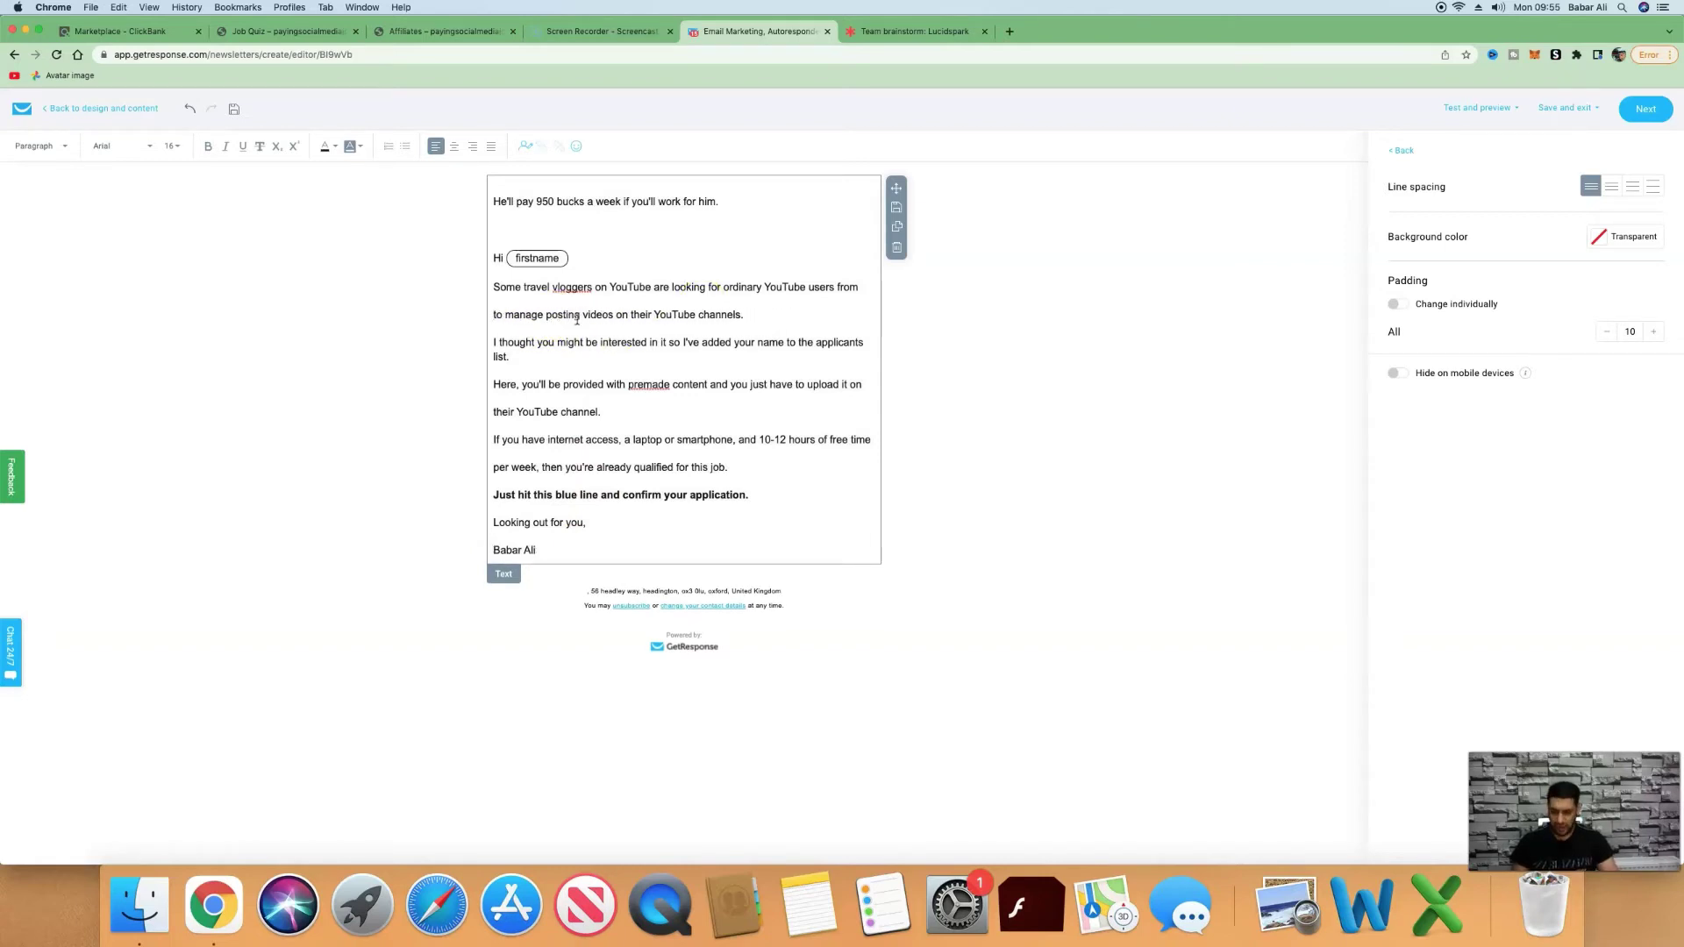
text(area)
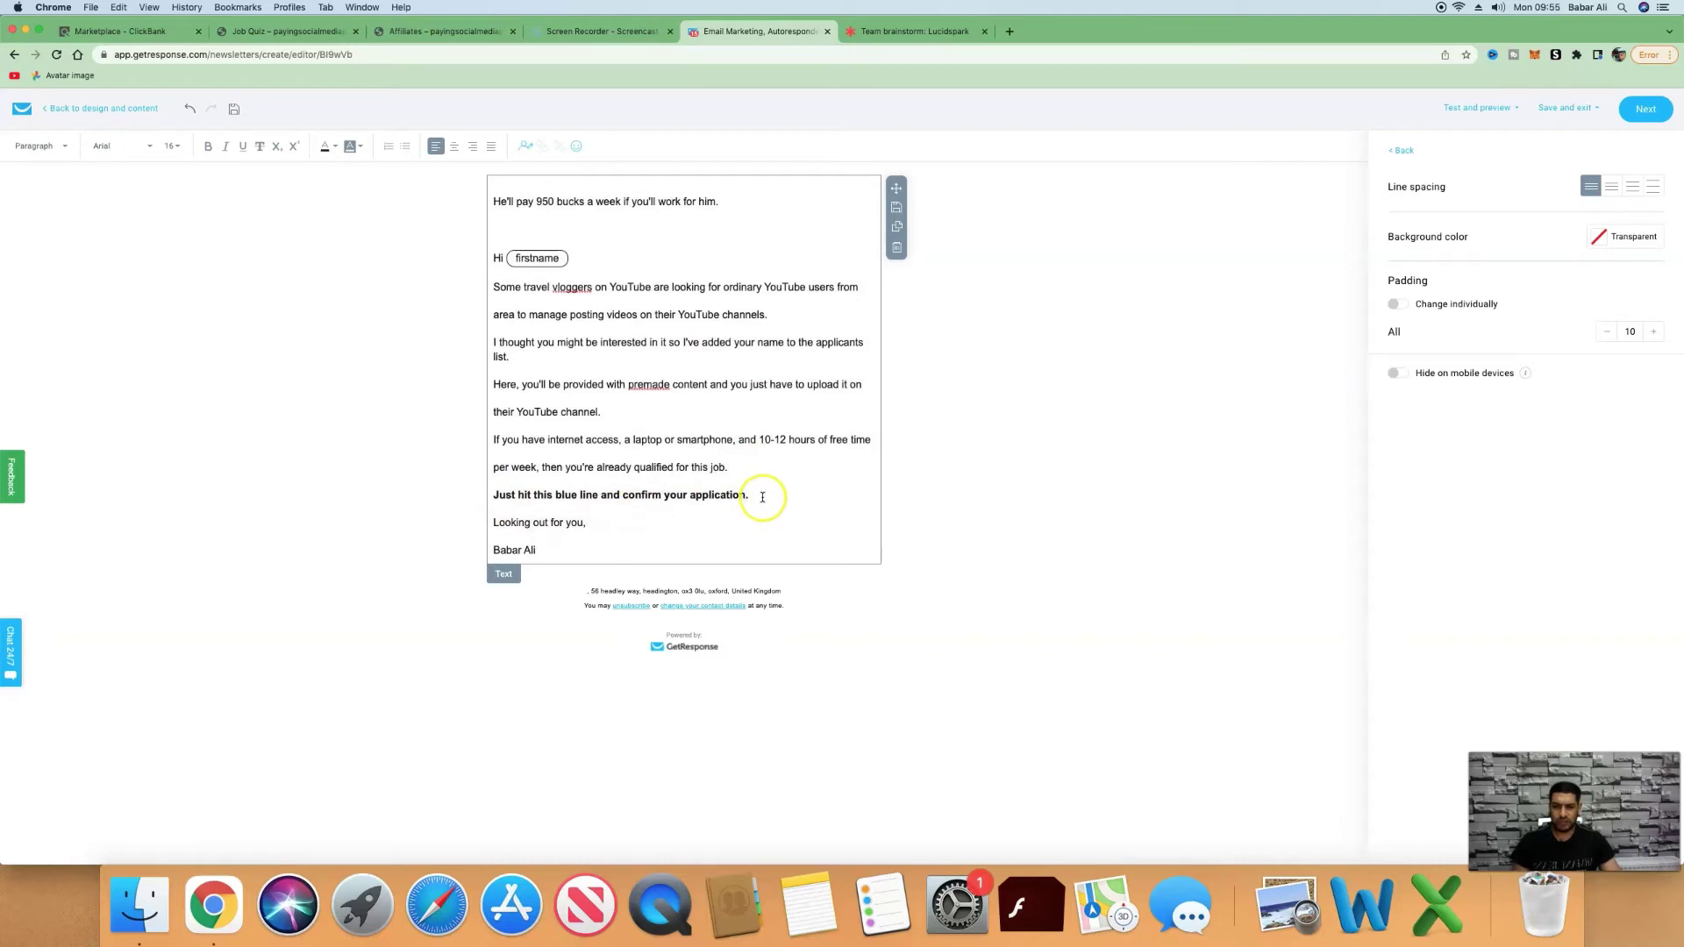
drag(752, 497, 506, 496)
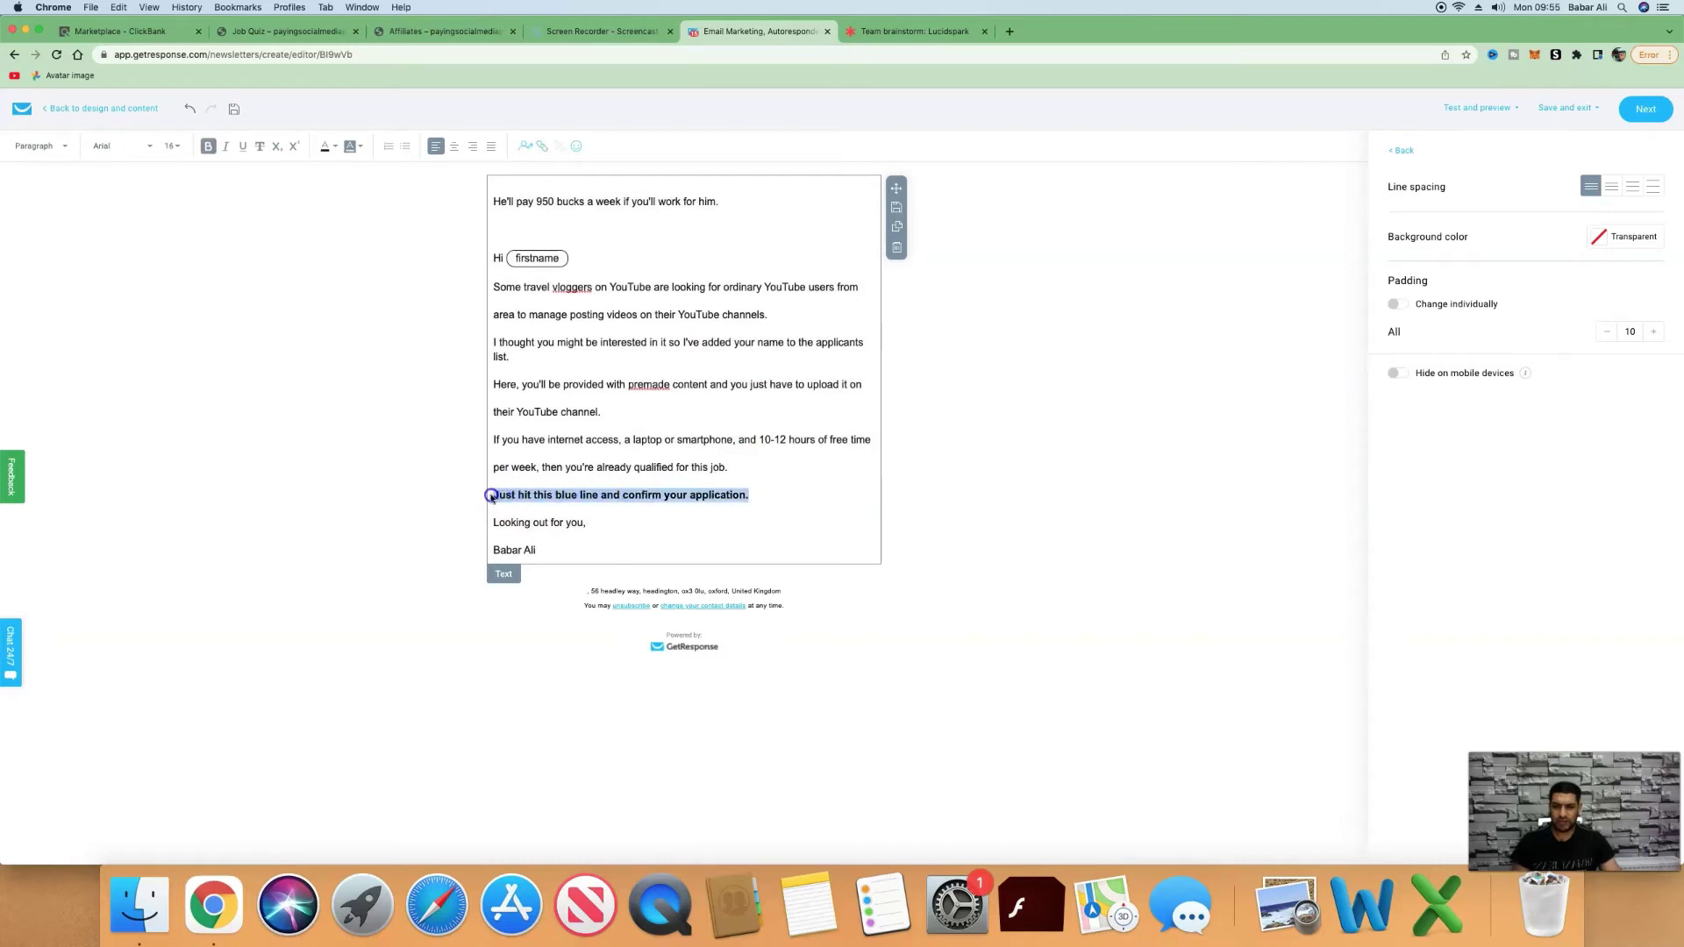
Link the bold call-to-action line to a freshly generated ClickBank HopLink.
click(543, 149)
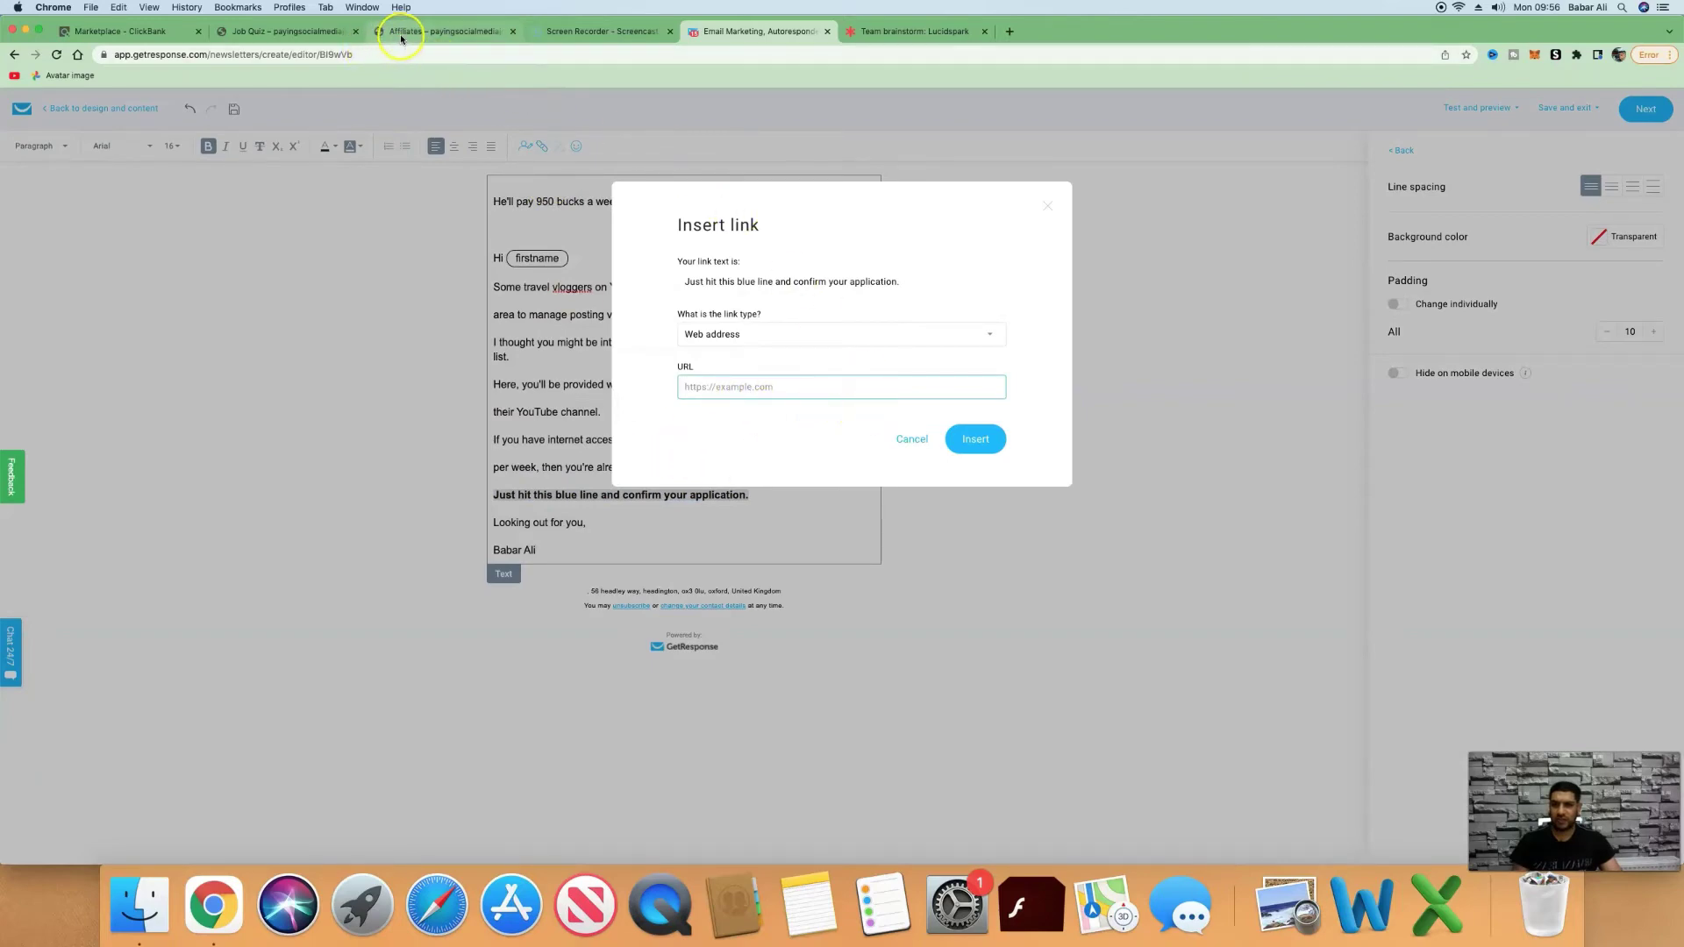
click(123, 31)
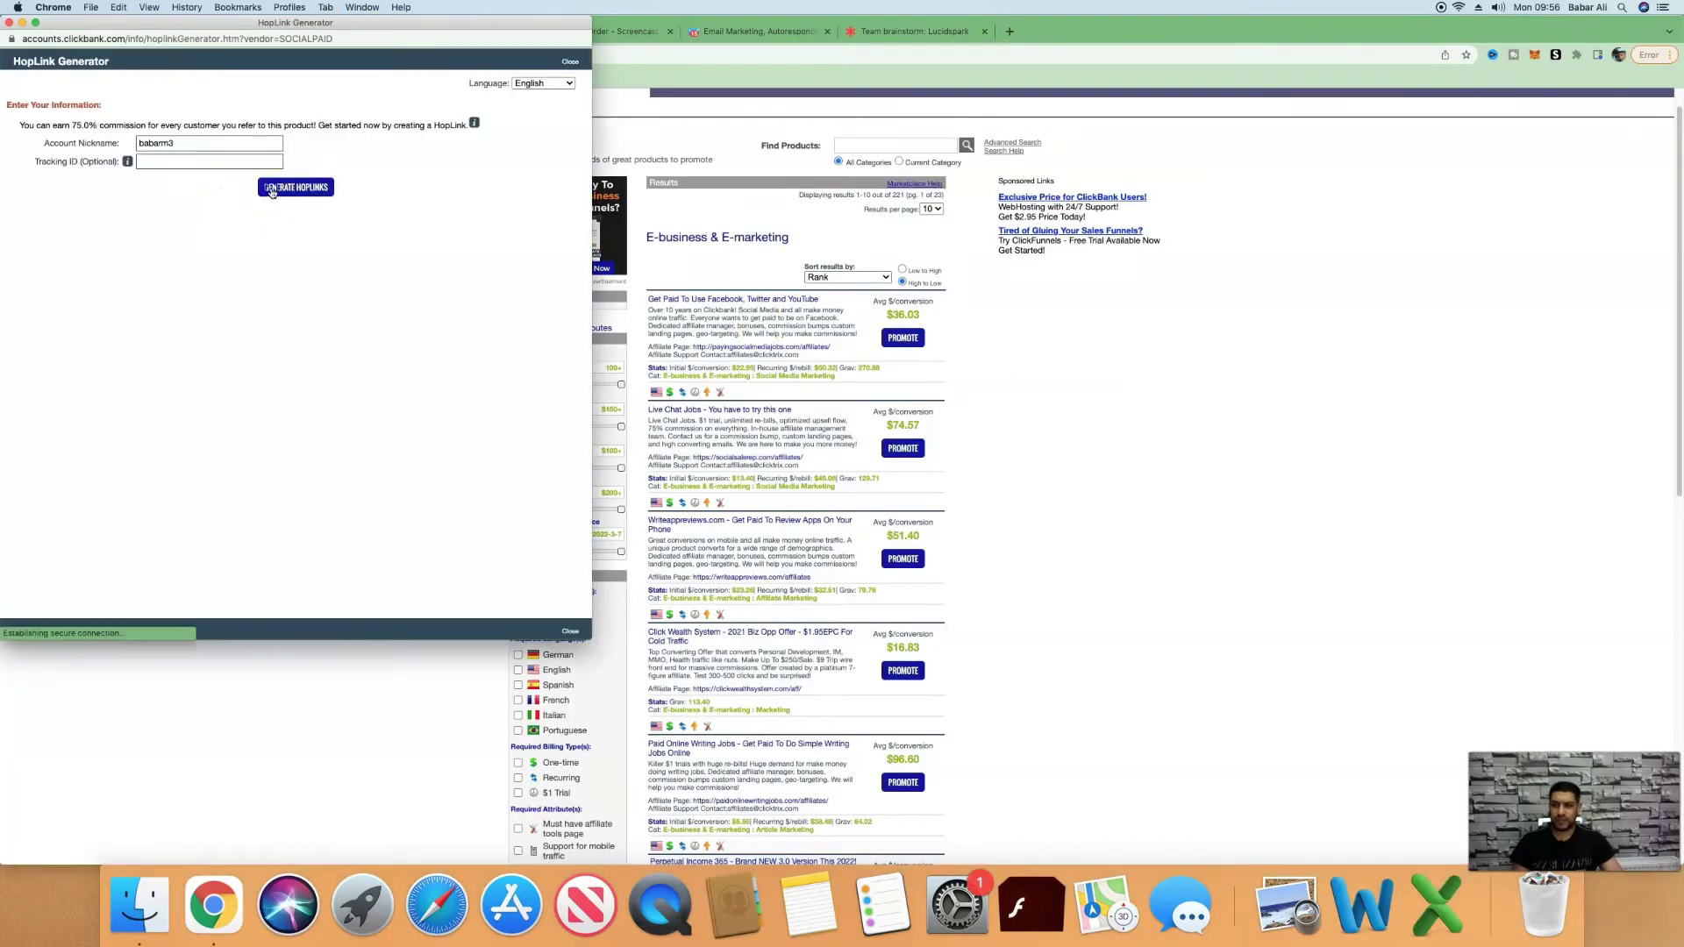
click(276, 187)
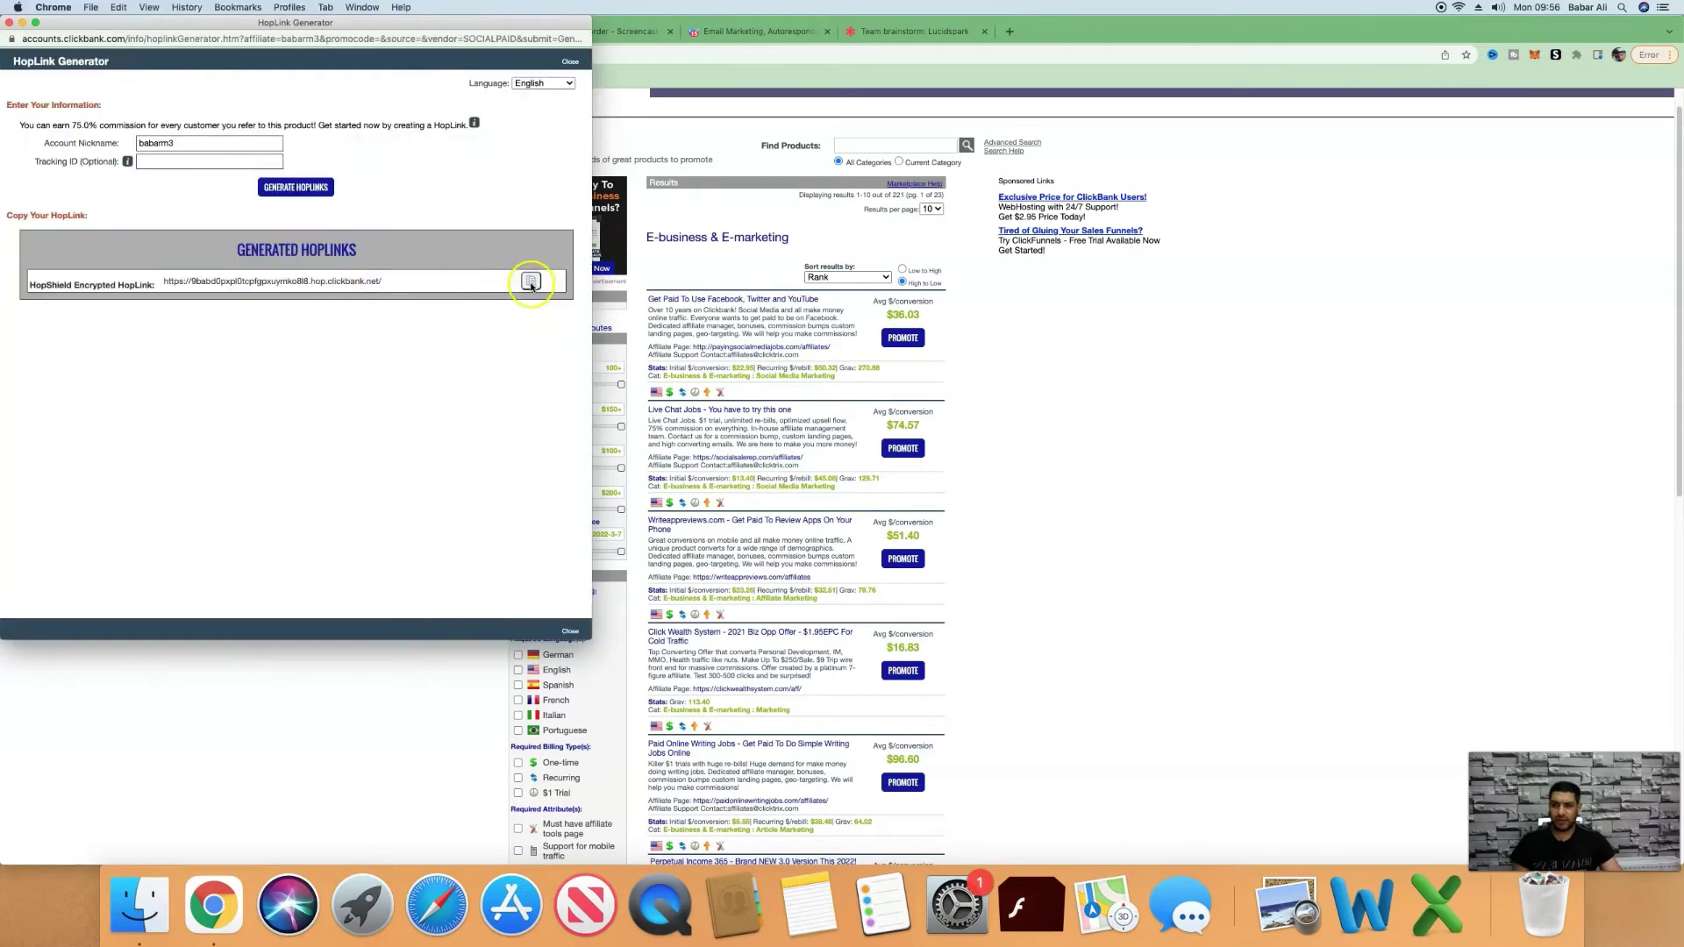
click(530, 280)
click(759, 31)
key(super+v)
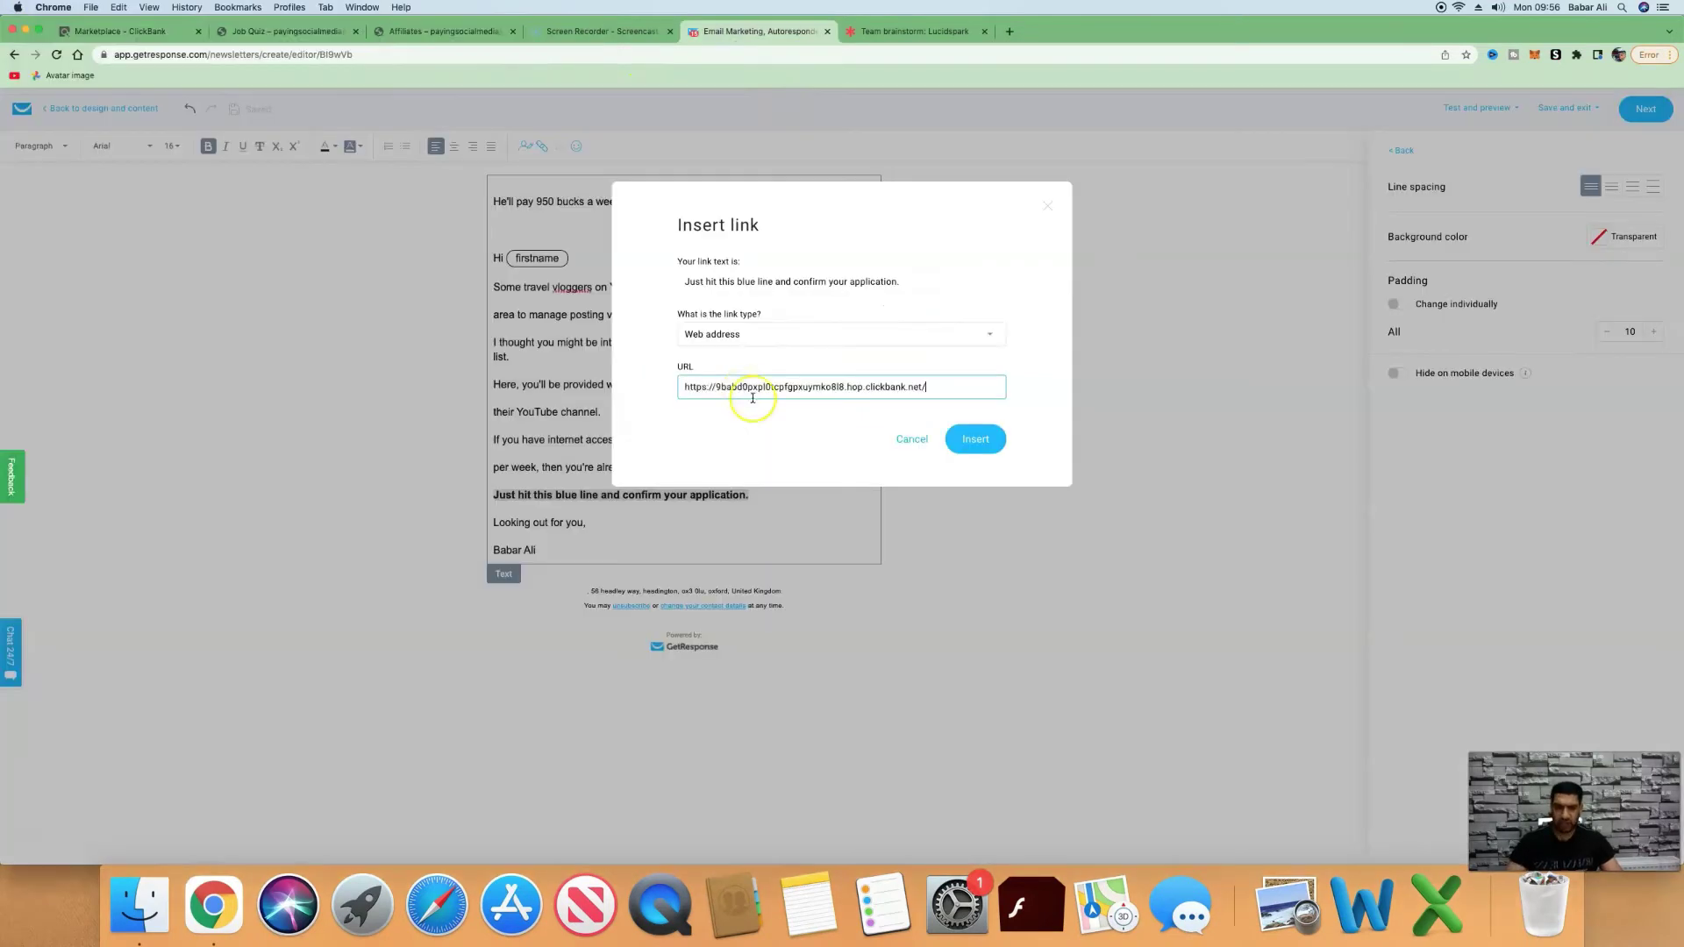
click(972, 439)
click(981, 669)
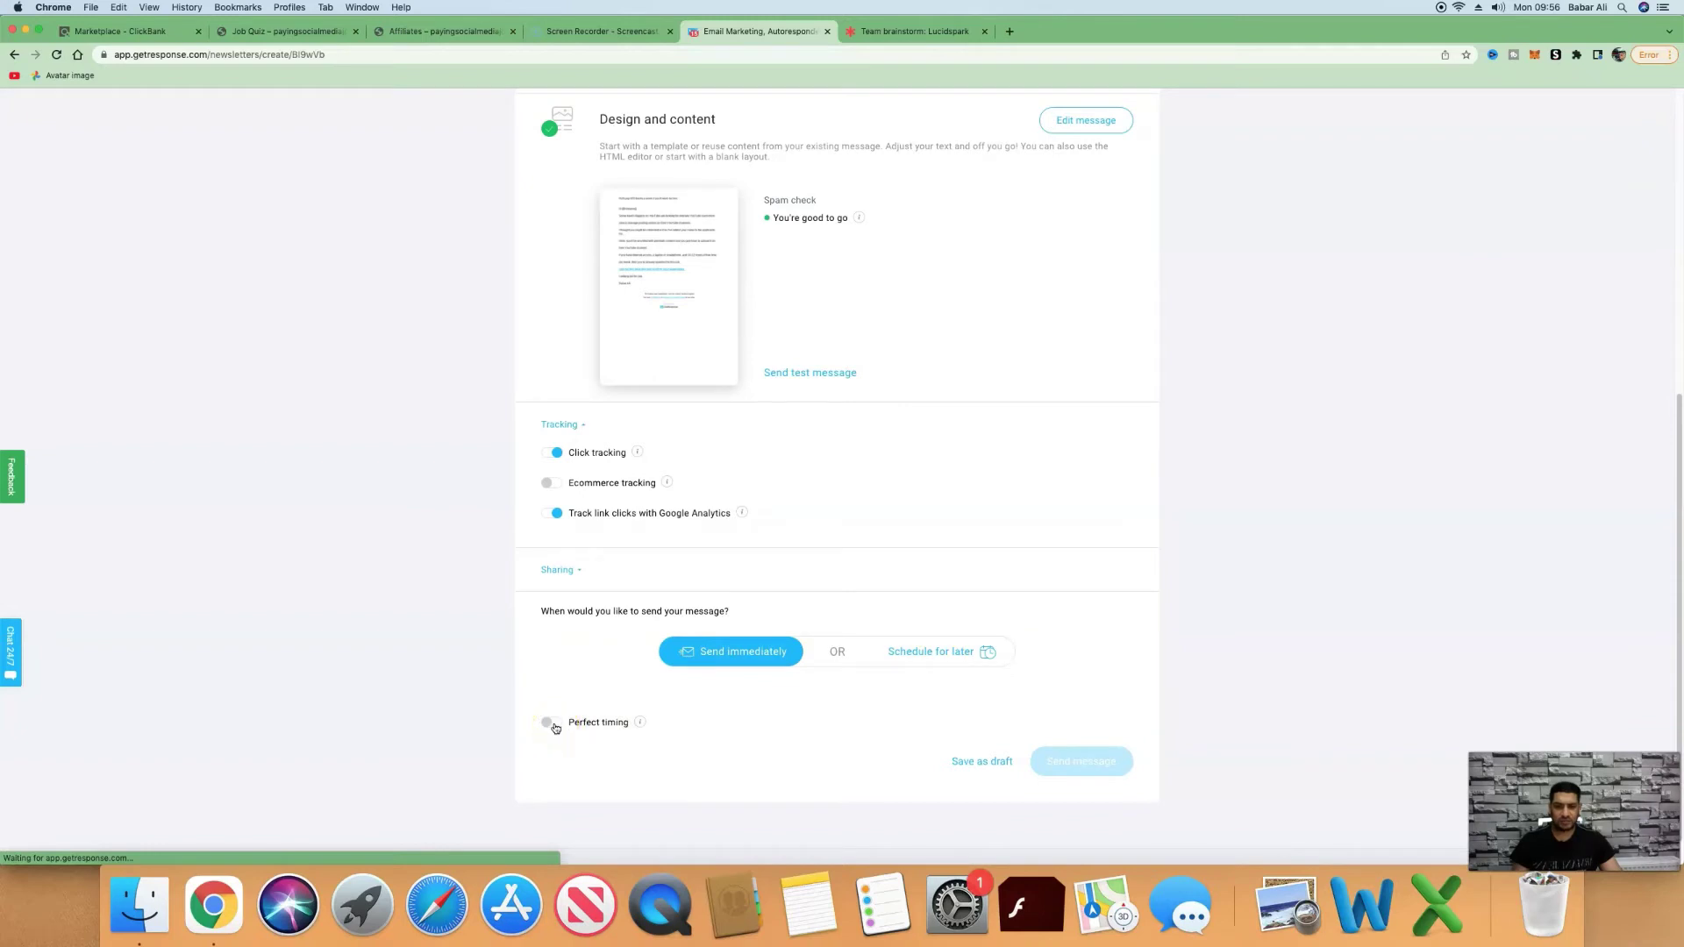
Review the passed spam check, then move through the Job Quiz tab to the Affiliates swipe page.
scroll(555, 728, up, 6)
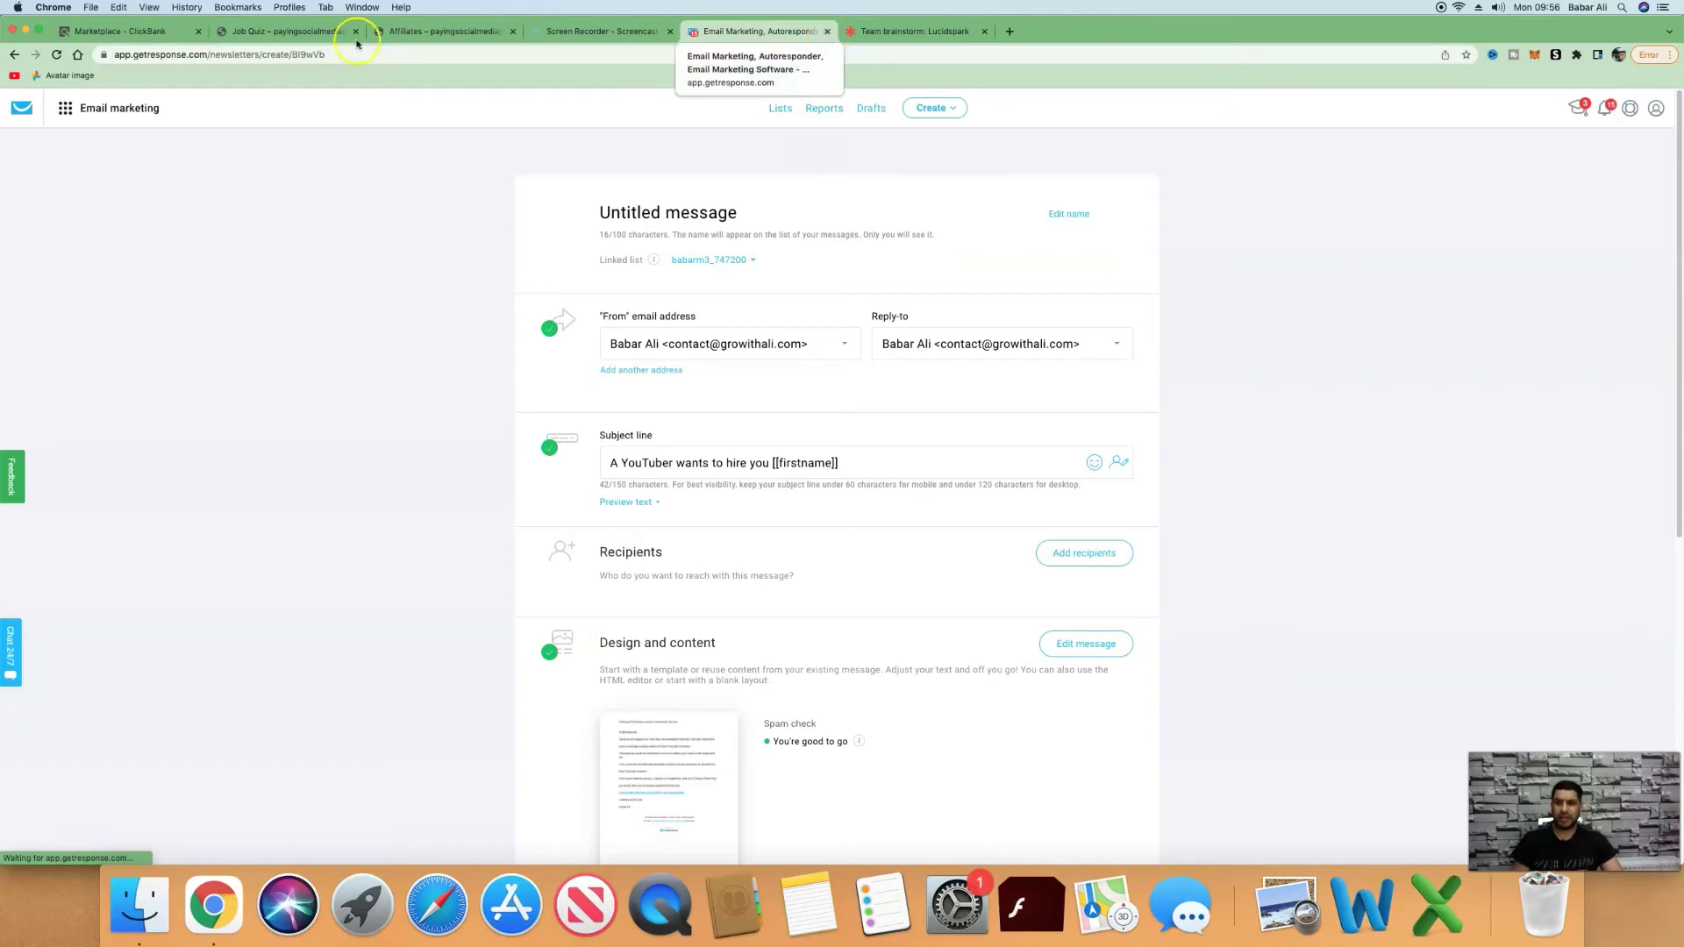
click(296, 35)
click(449, 38)
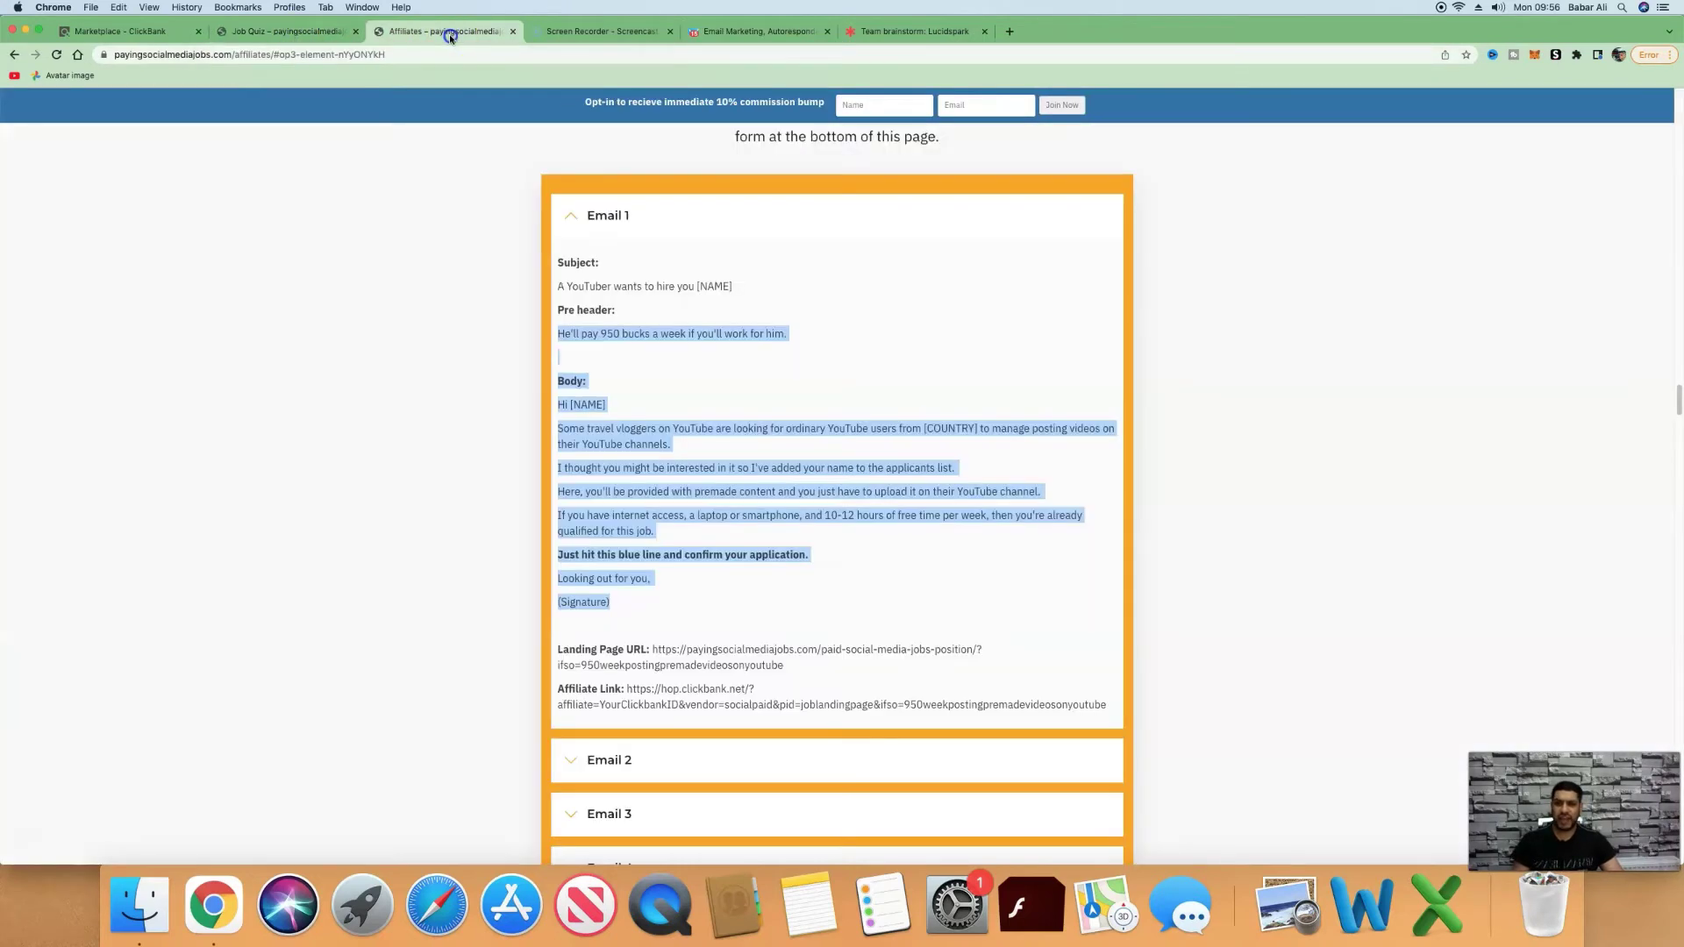
Collapse Email 1, browse the ClickBank E-business & E-marketing listings, then return to the GetResponse message.
click(558, 216)
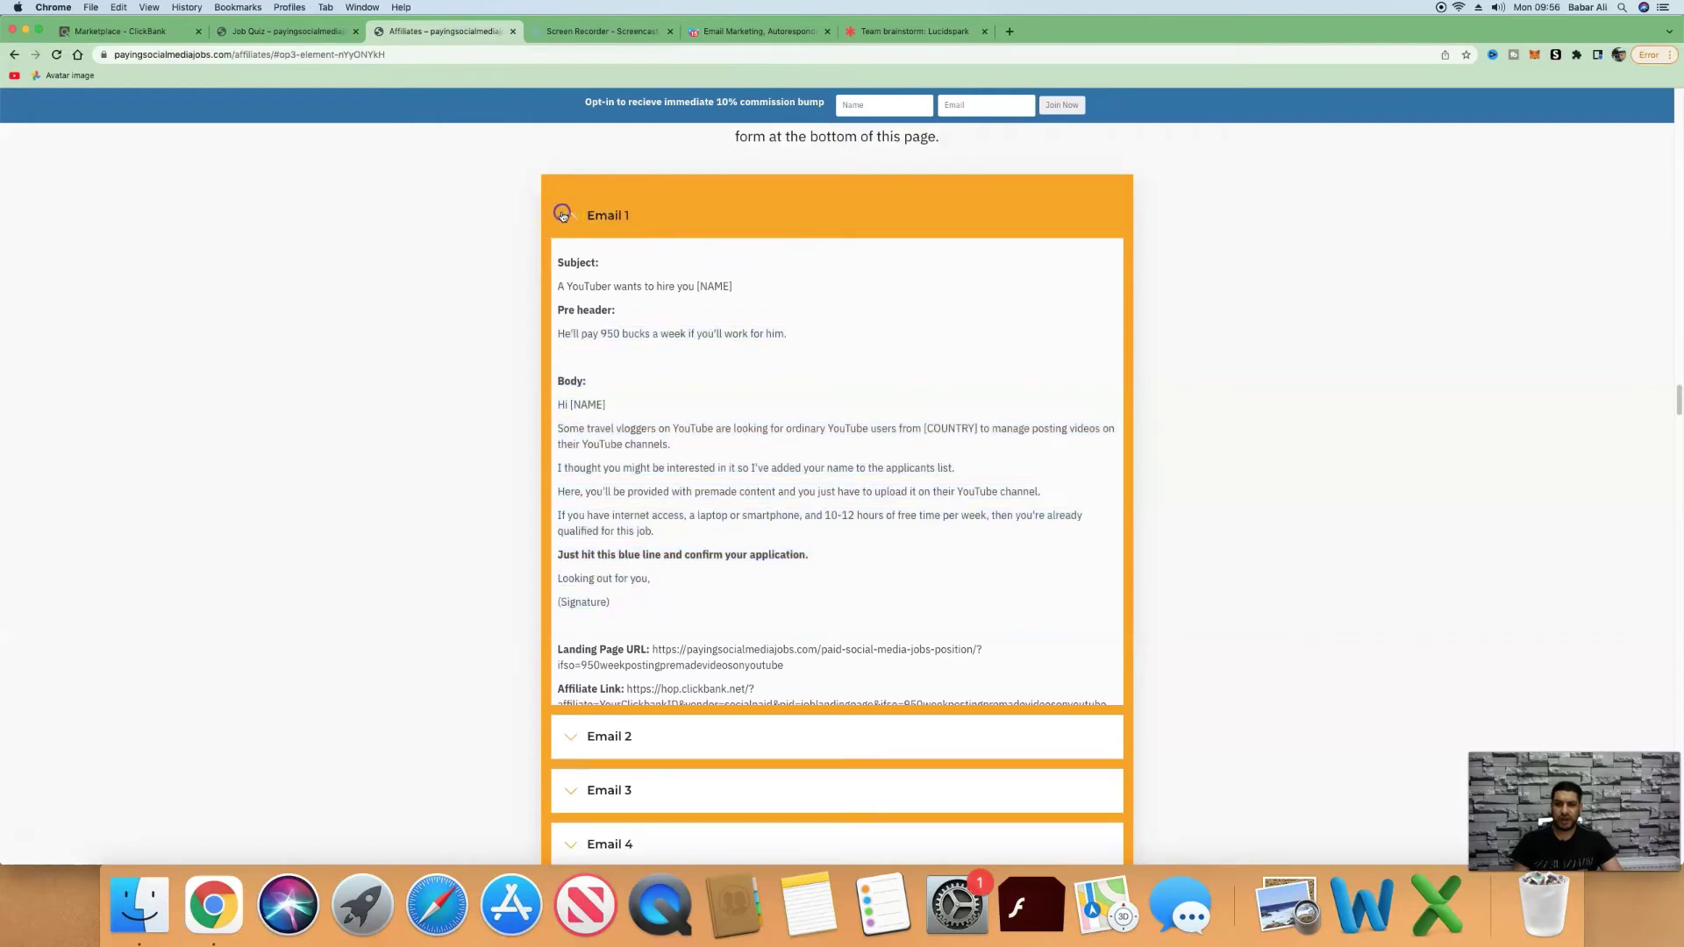
scroll(676, 219, down, 1)
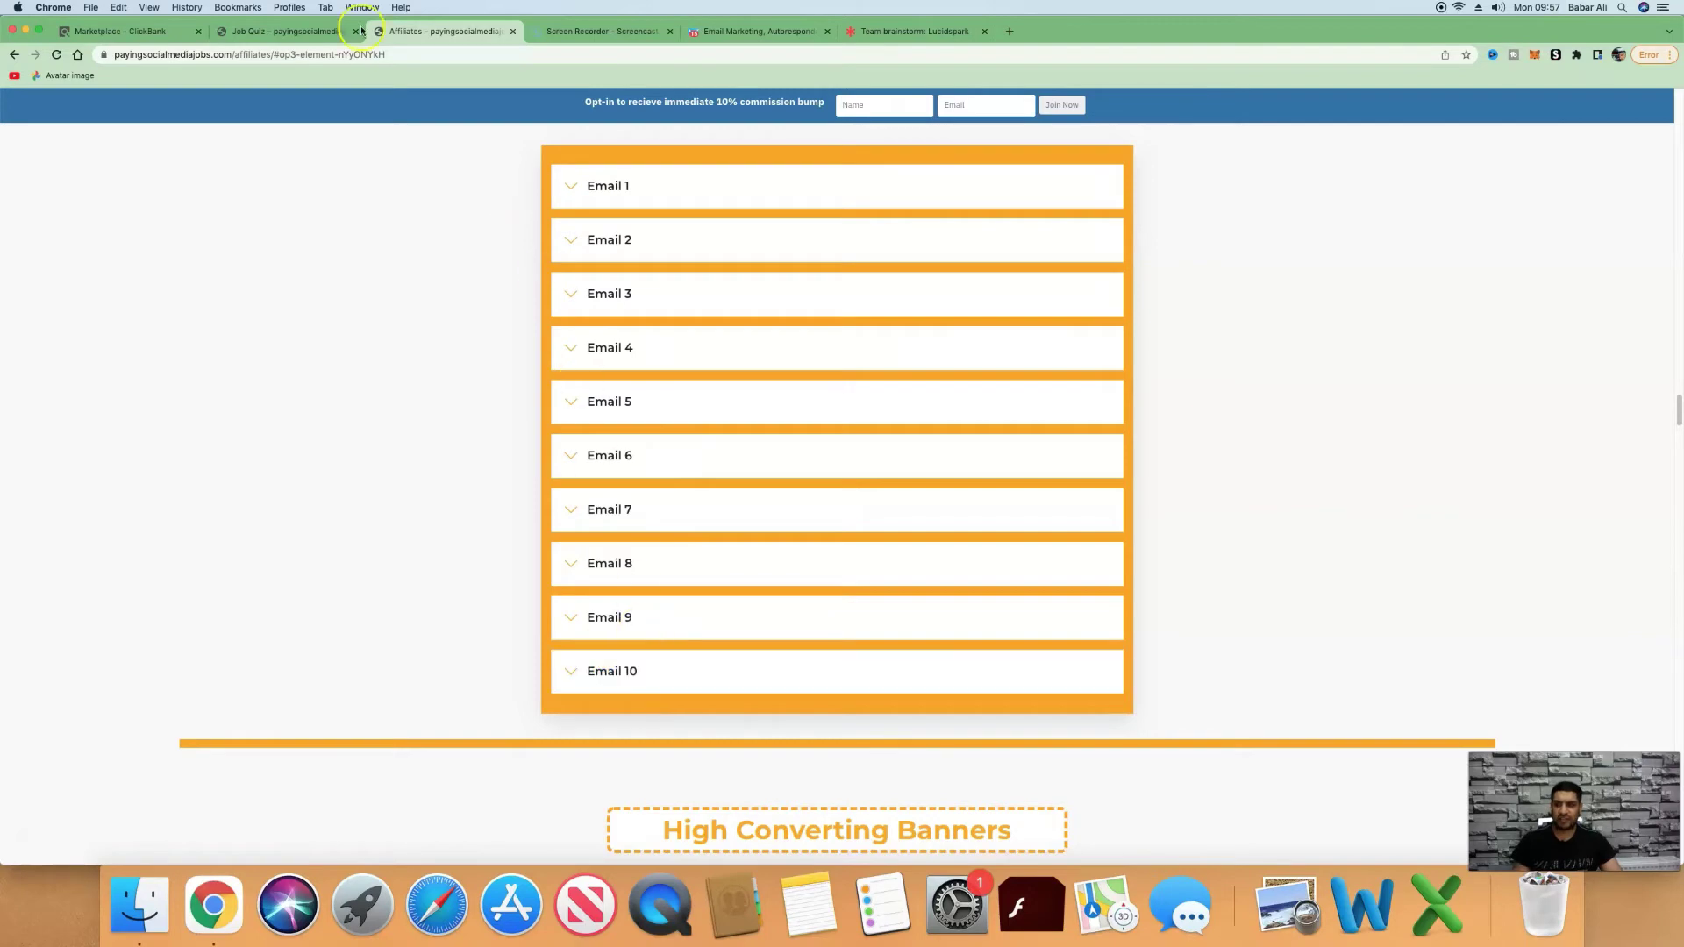
click(154, 40)
click(310, 37)
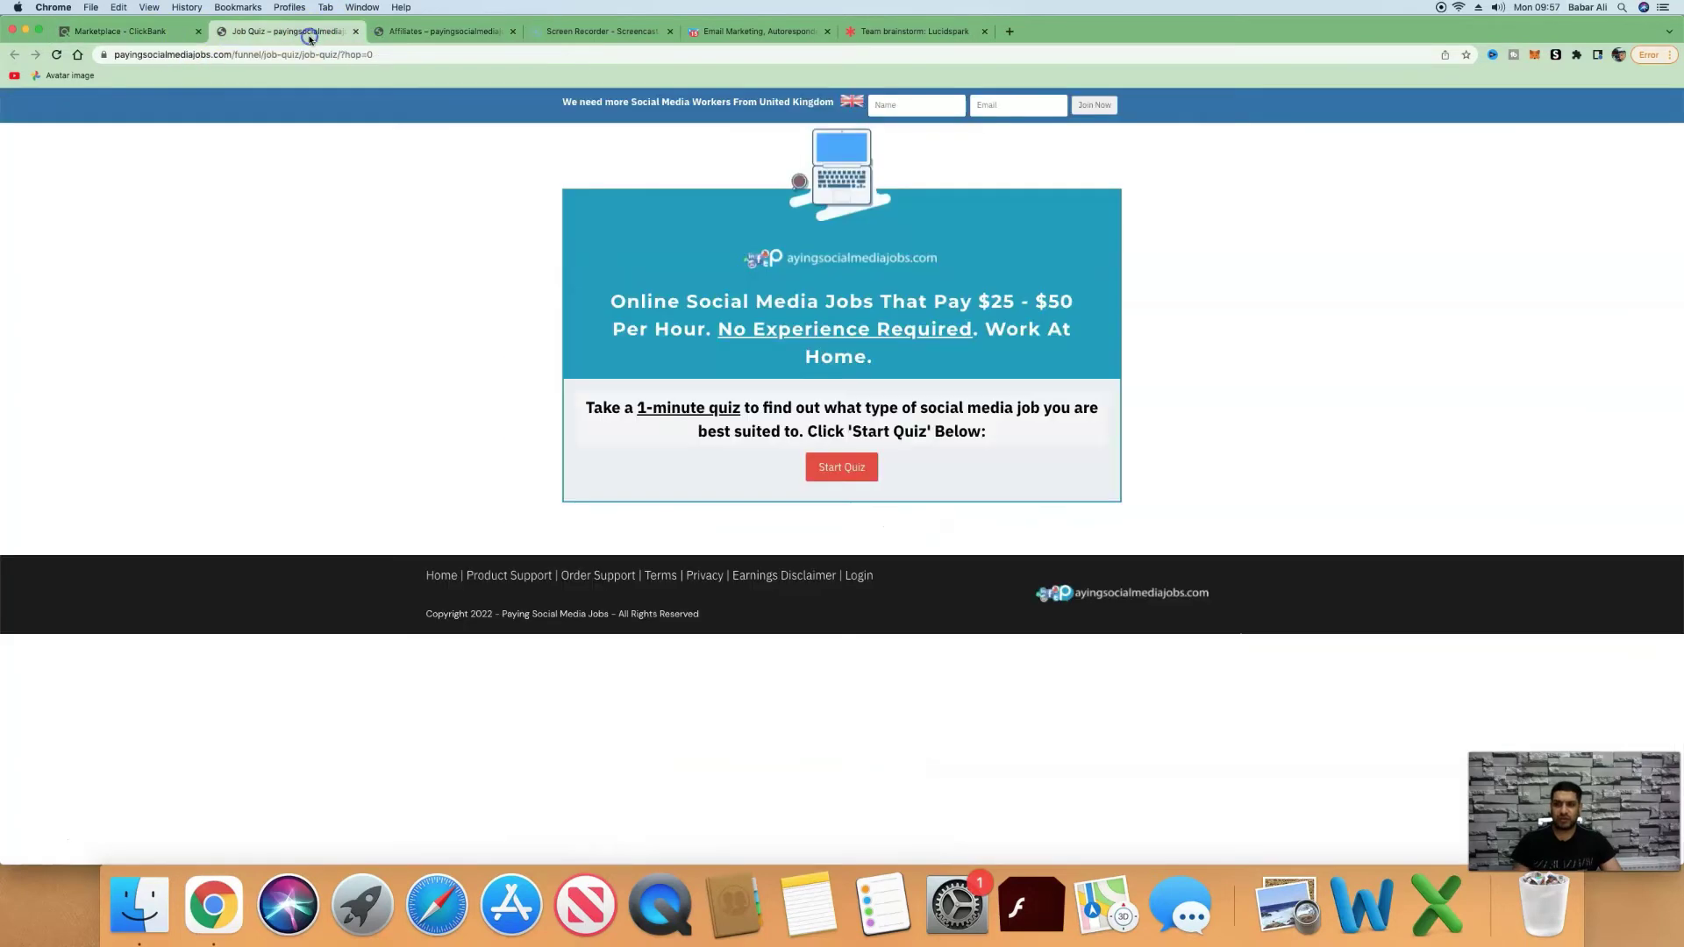
click(386, 33)
click(150, 33)
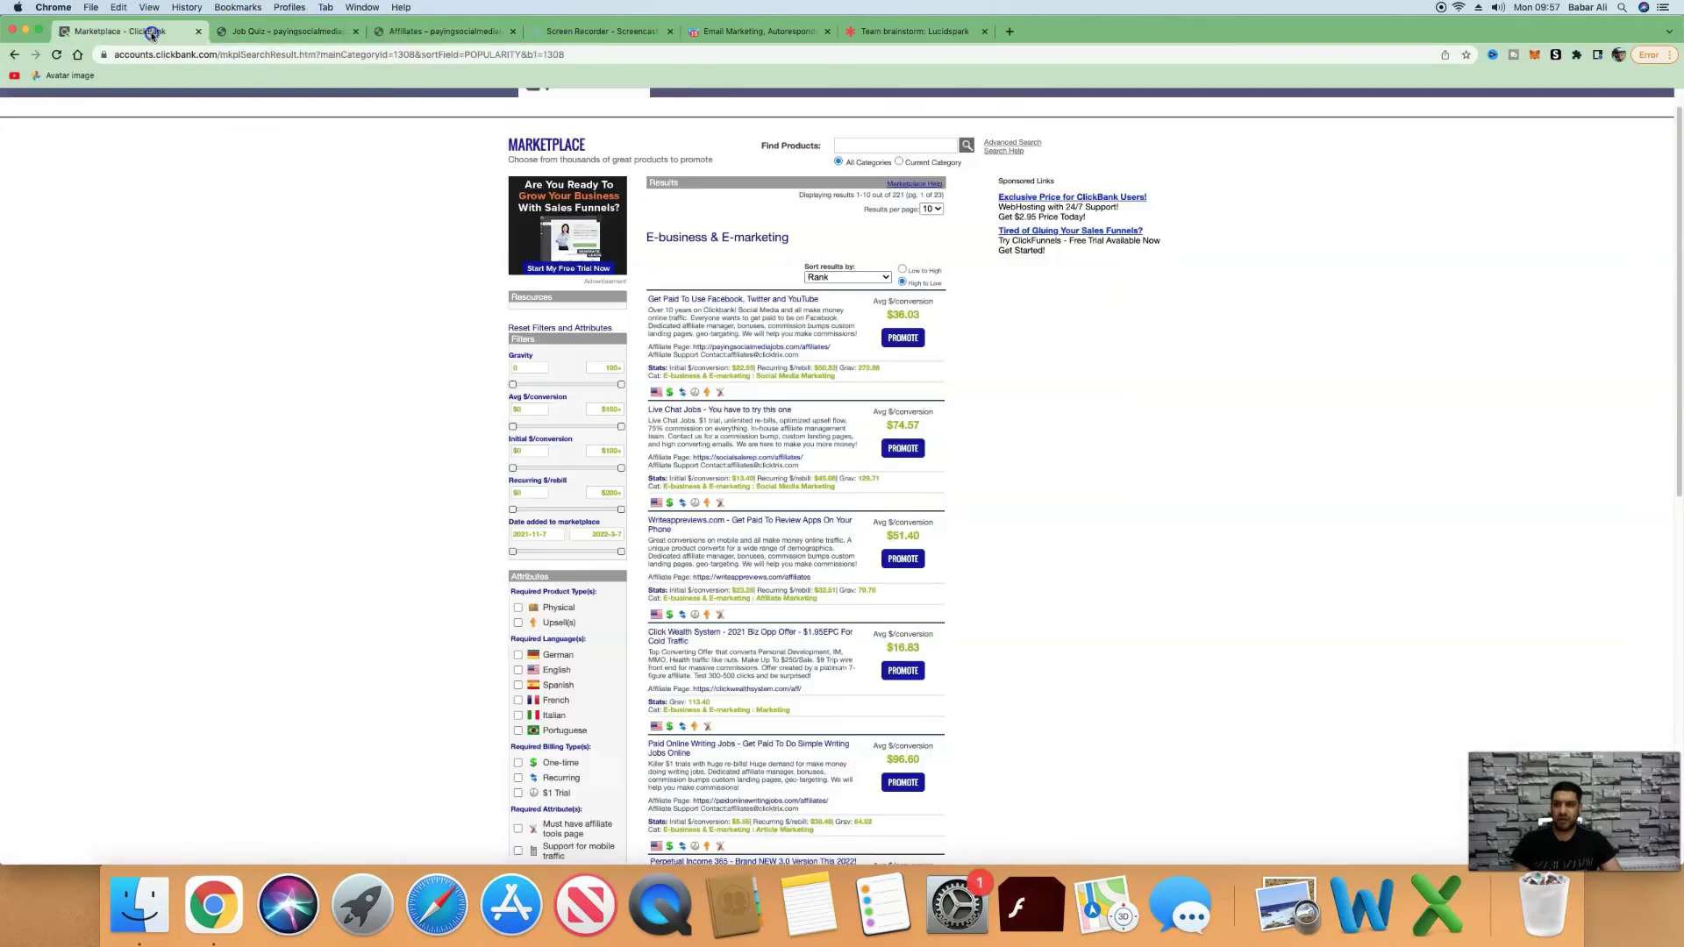
scroll(1117, 303, down, 1)
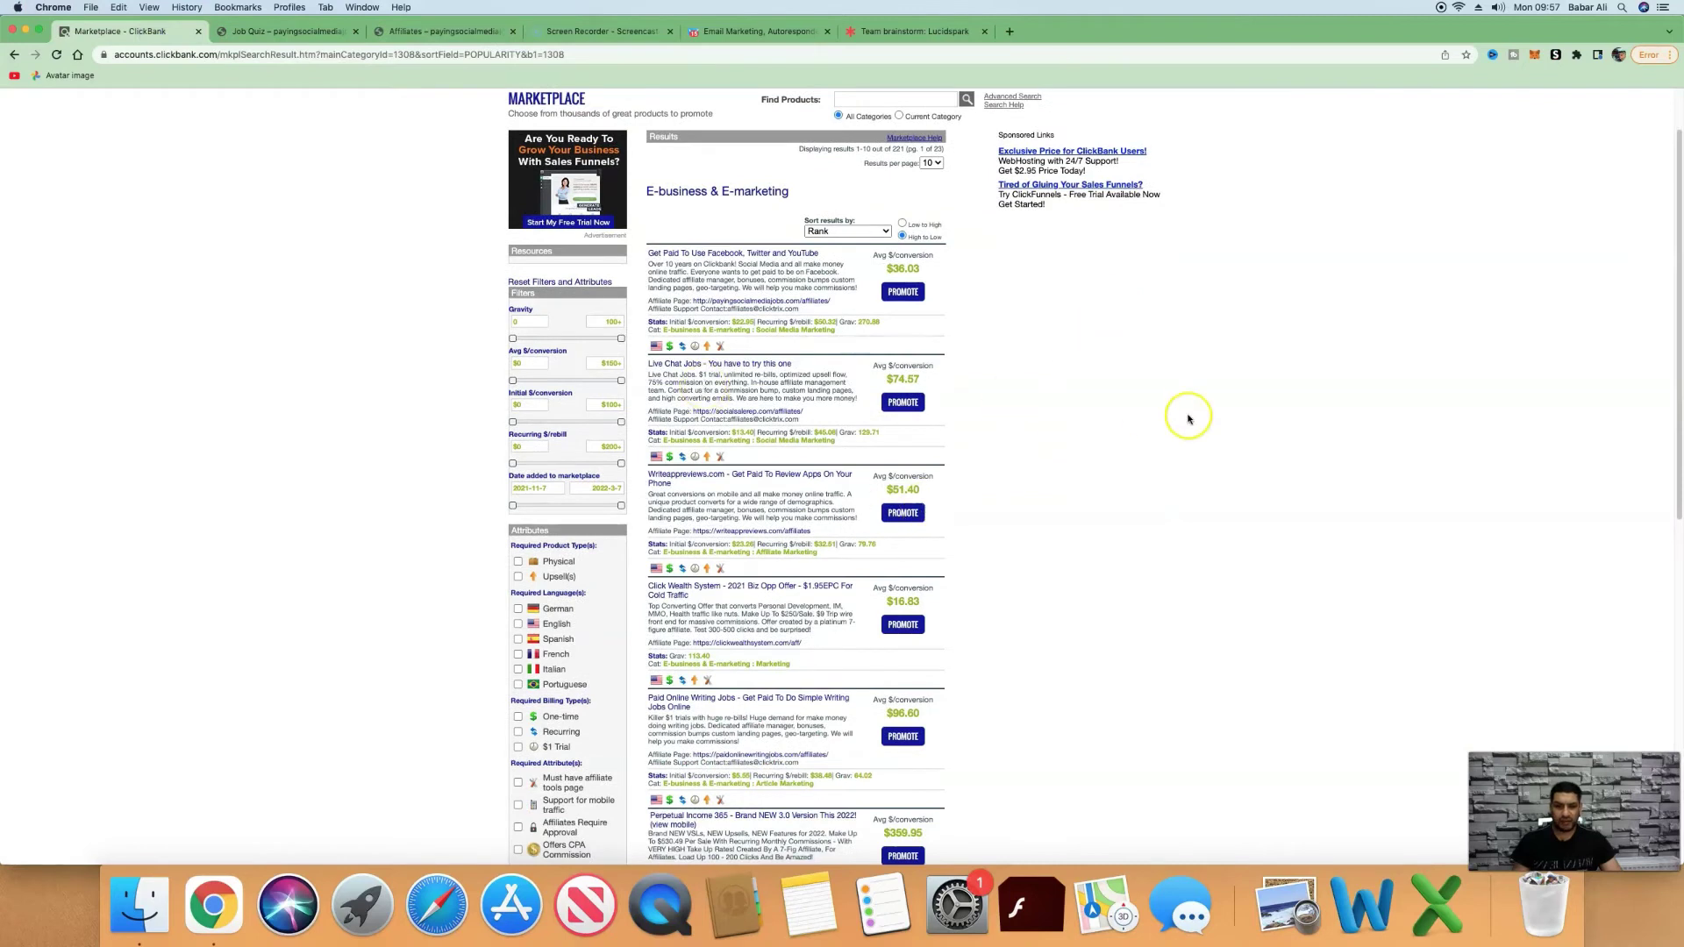
scroll(1188, 418, down, 1)
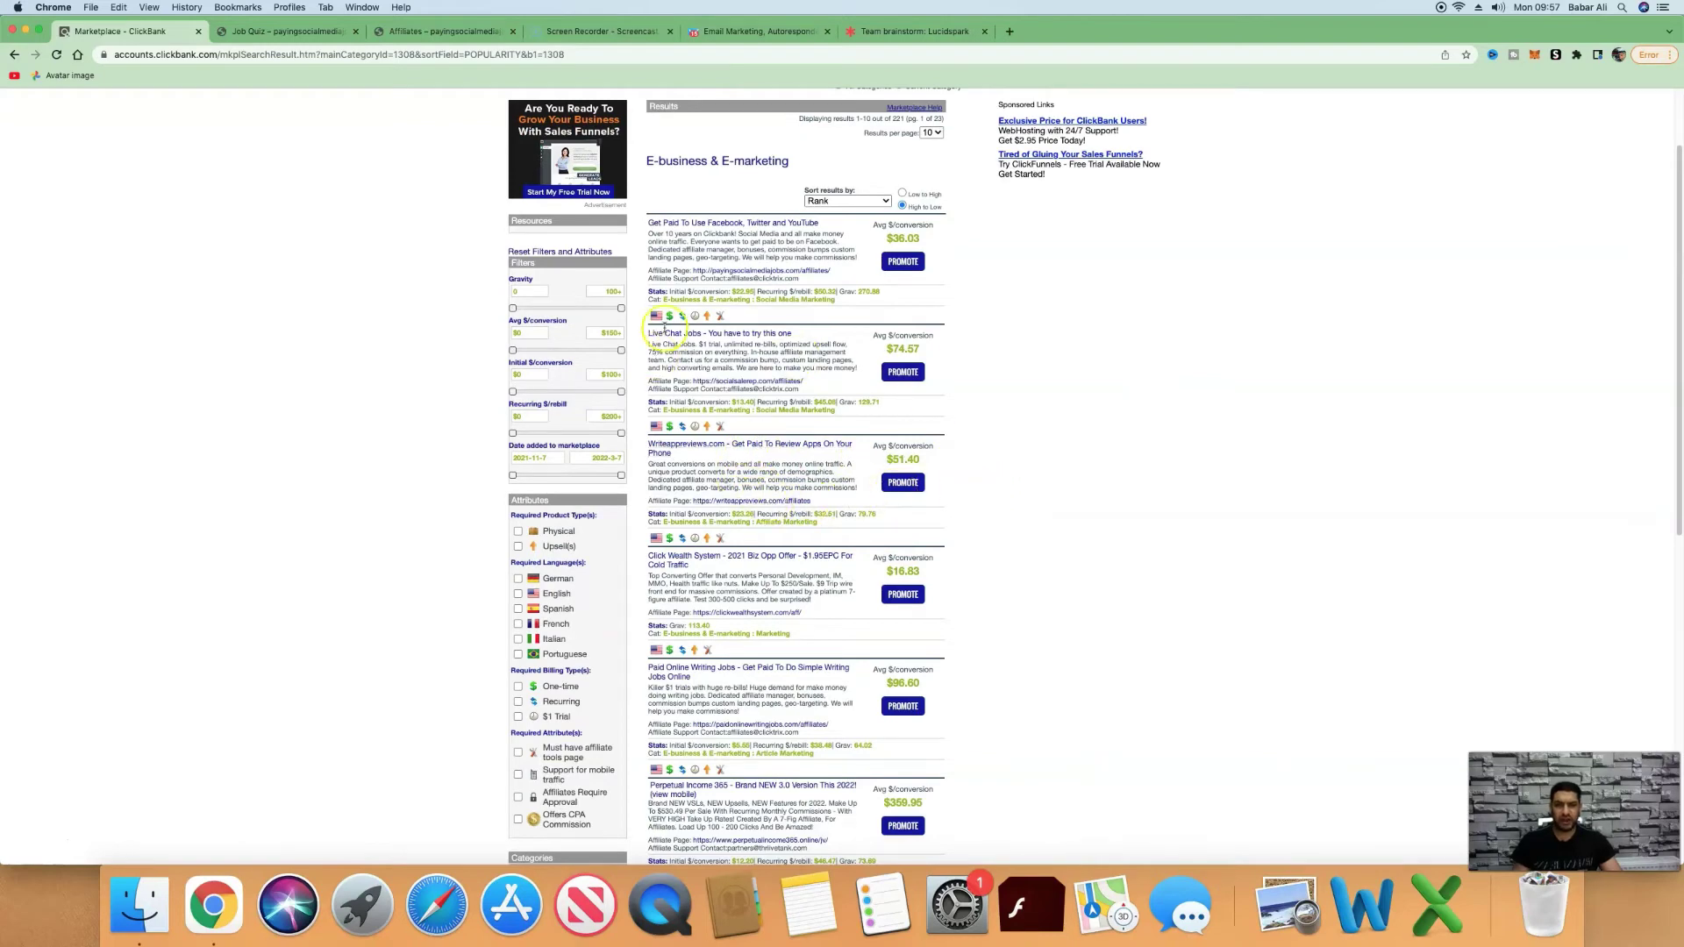
scroll(676, 329, down, 1)
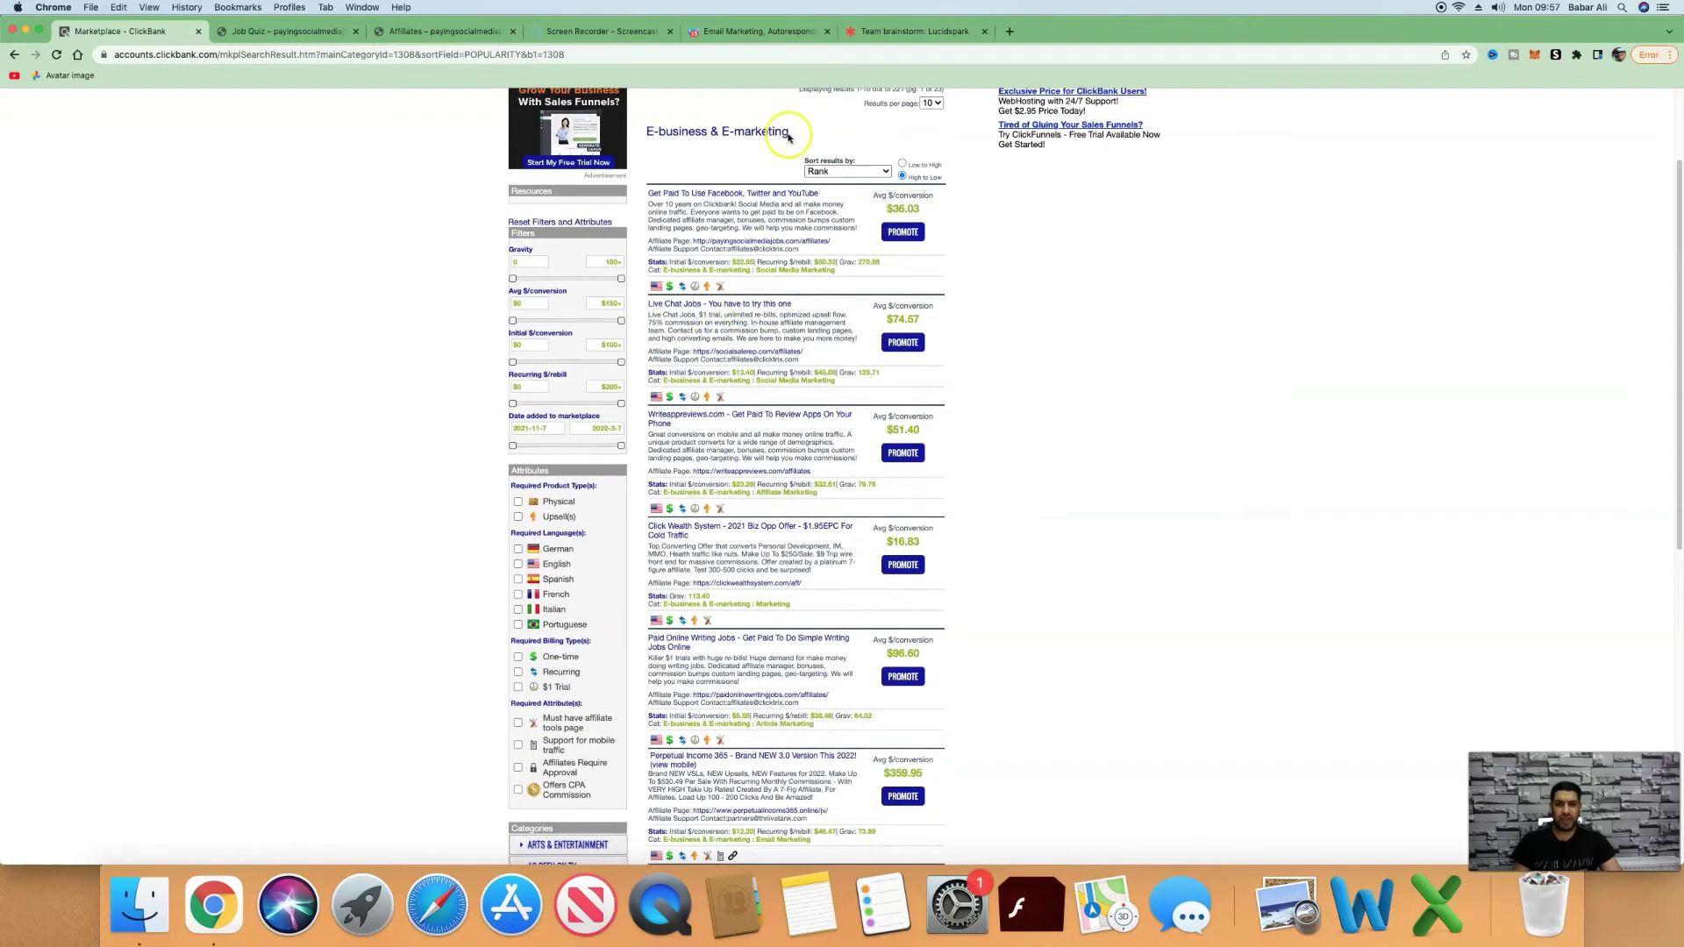
click(787, 33)
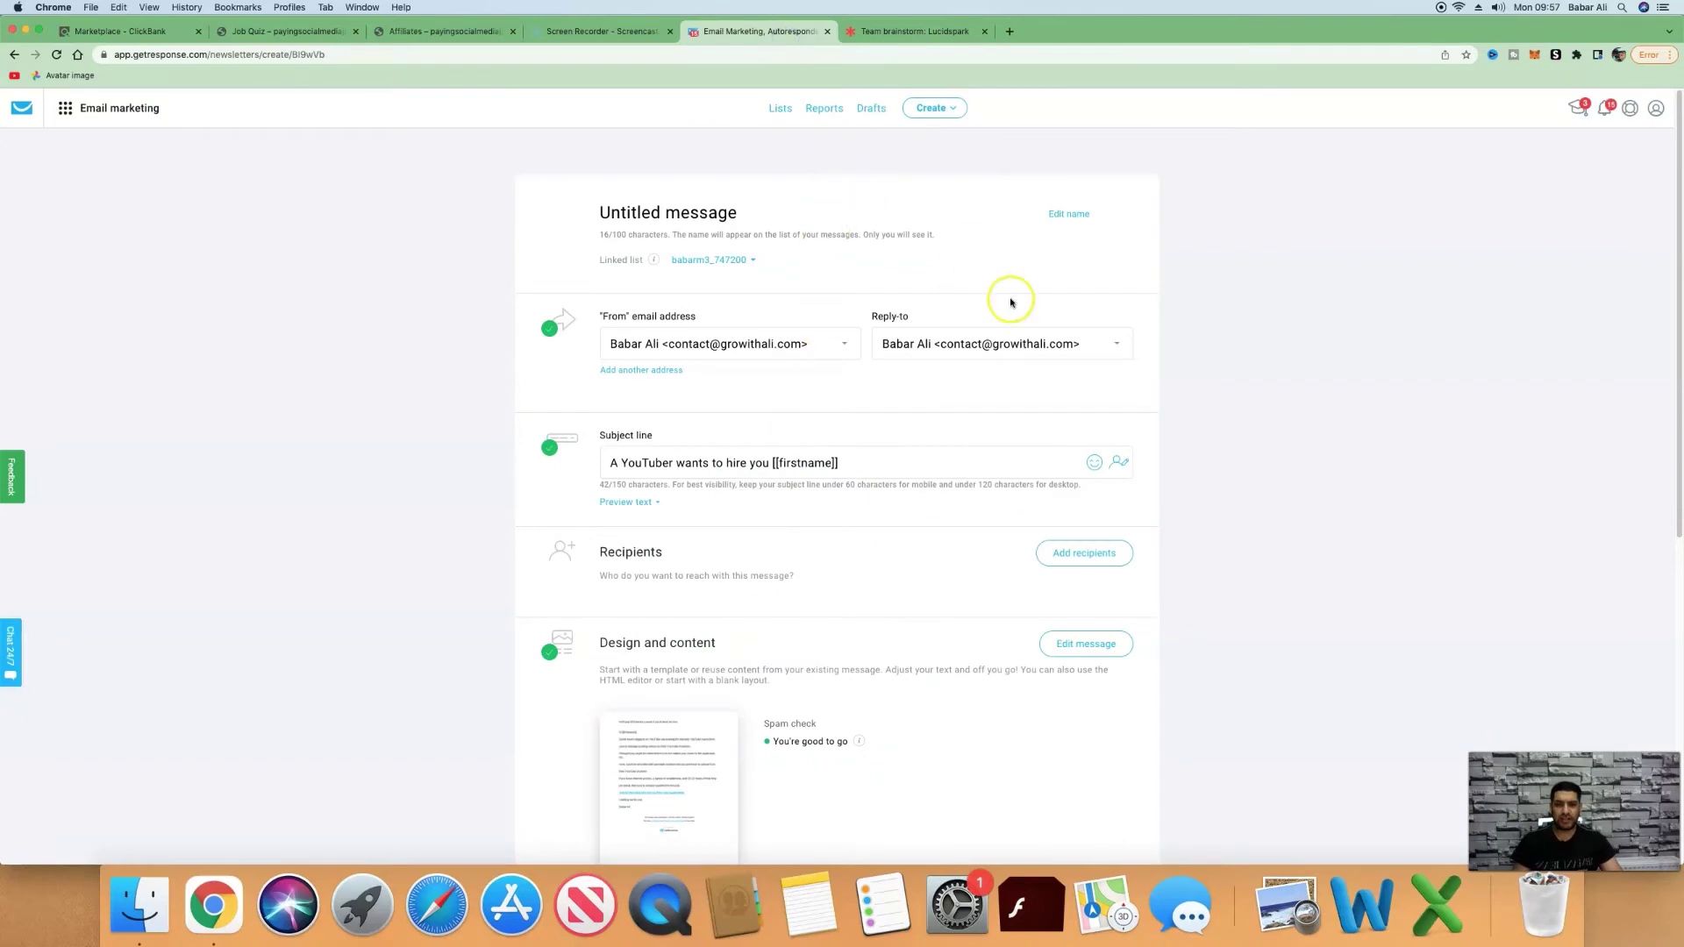
Switch to the Lucidspark 'Team brainstorm' funnel whiteboard.
click(916, 32)
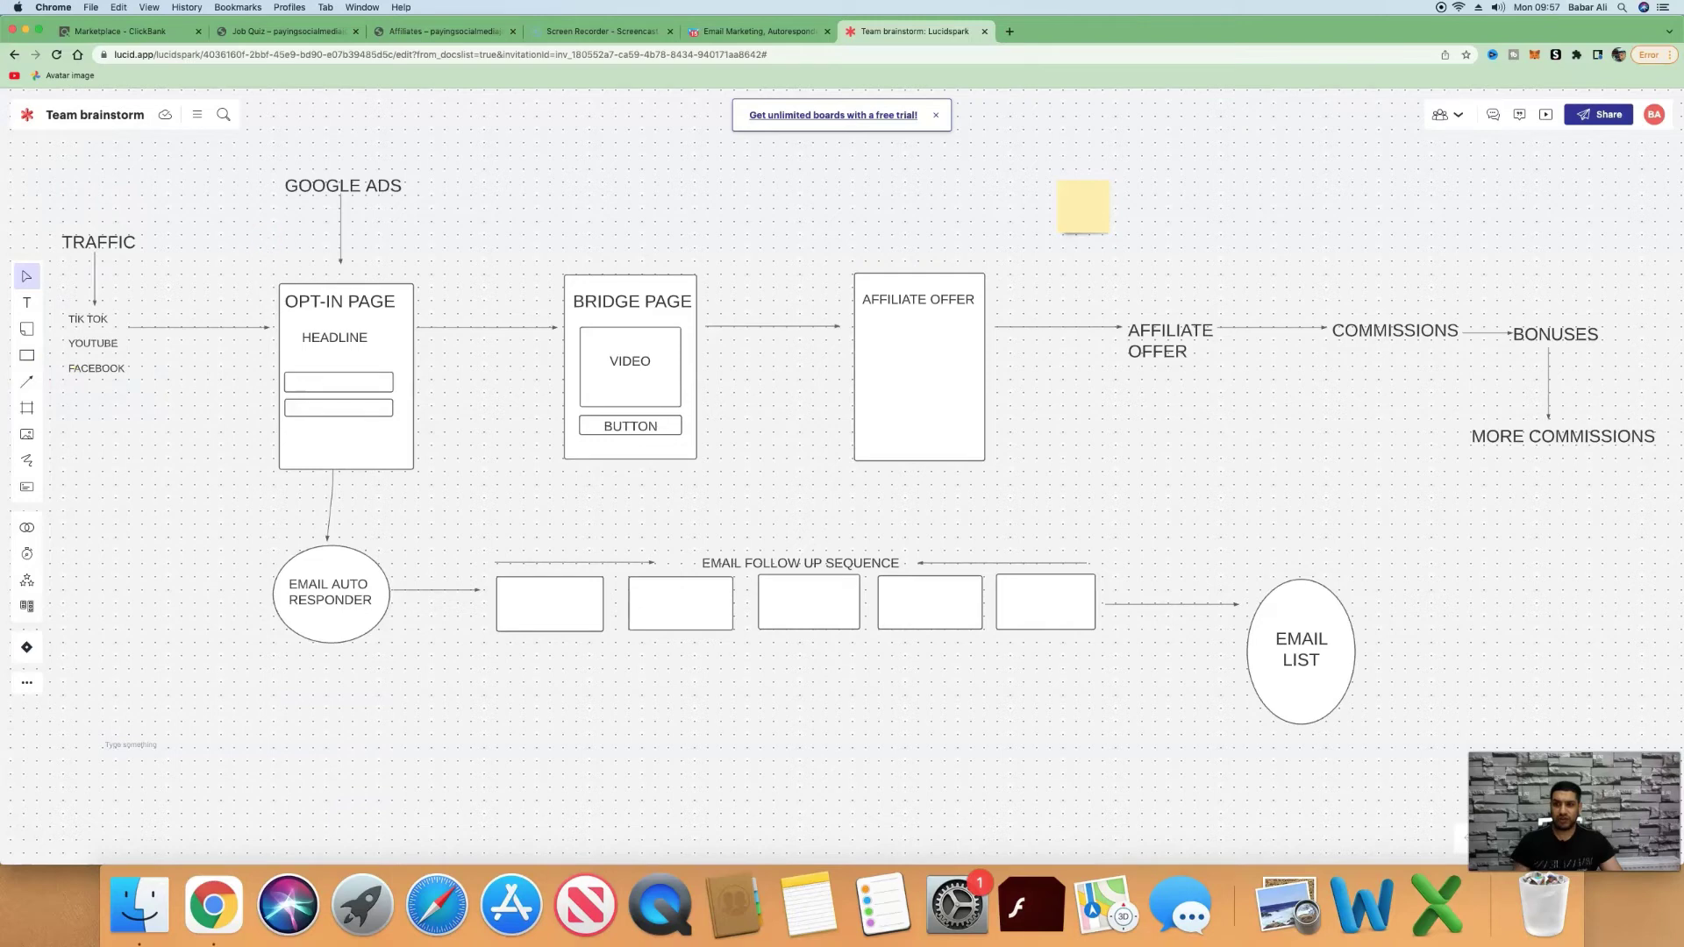
Open the Pinterest business profile in a new tab by entering 'pin' in the address bar.
click(1011, 31)
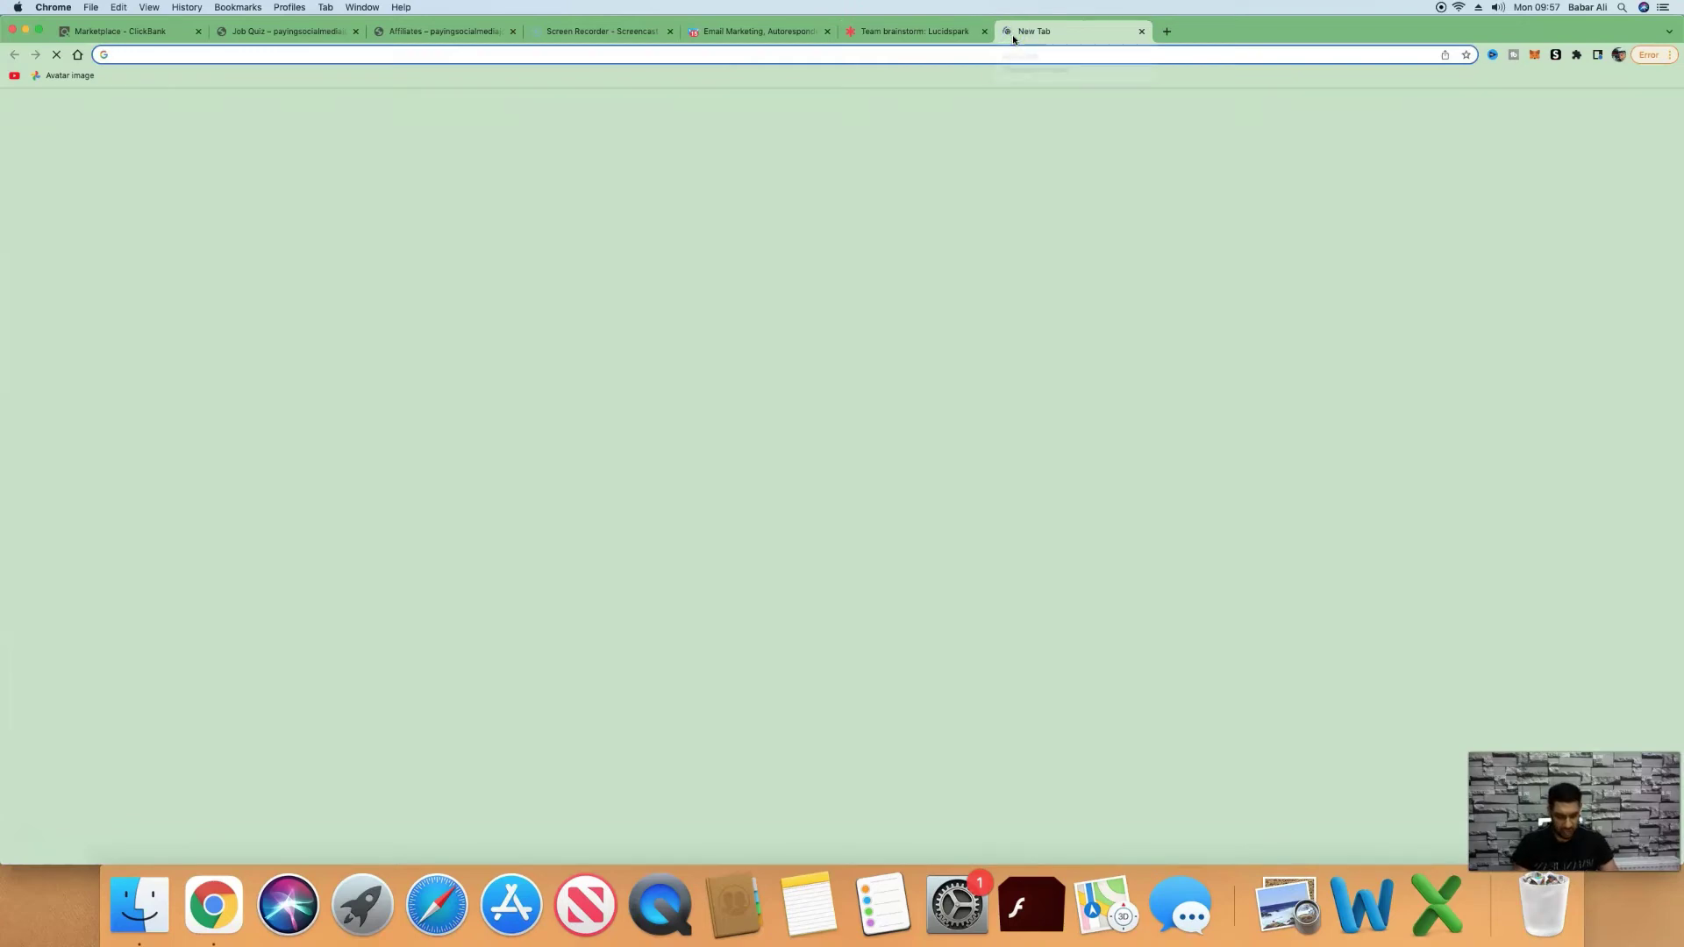
text(pin)
key(Return)
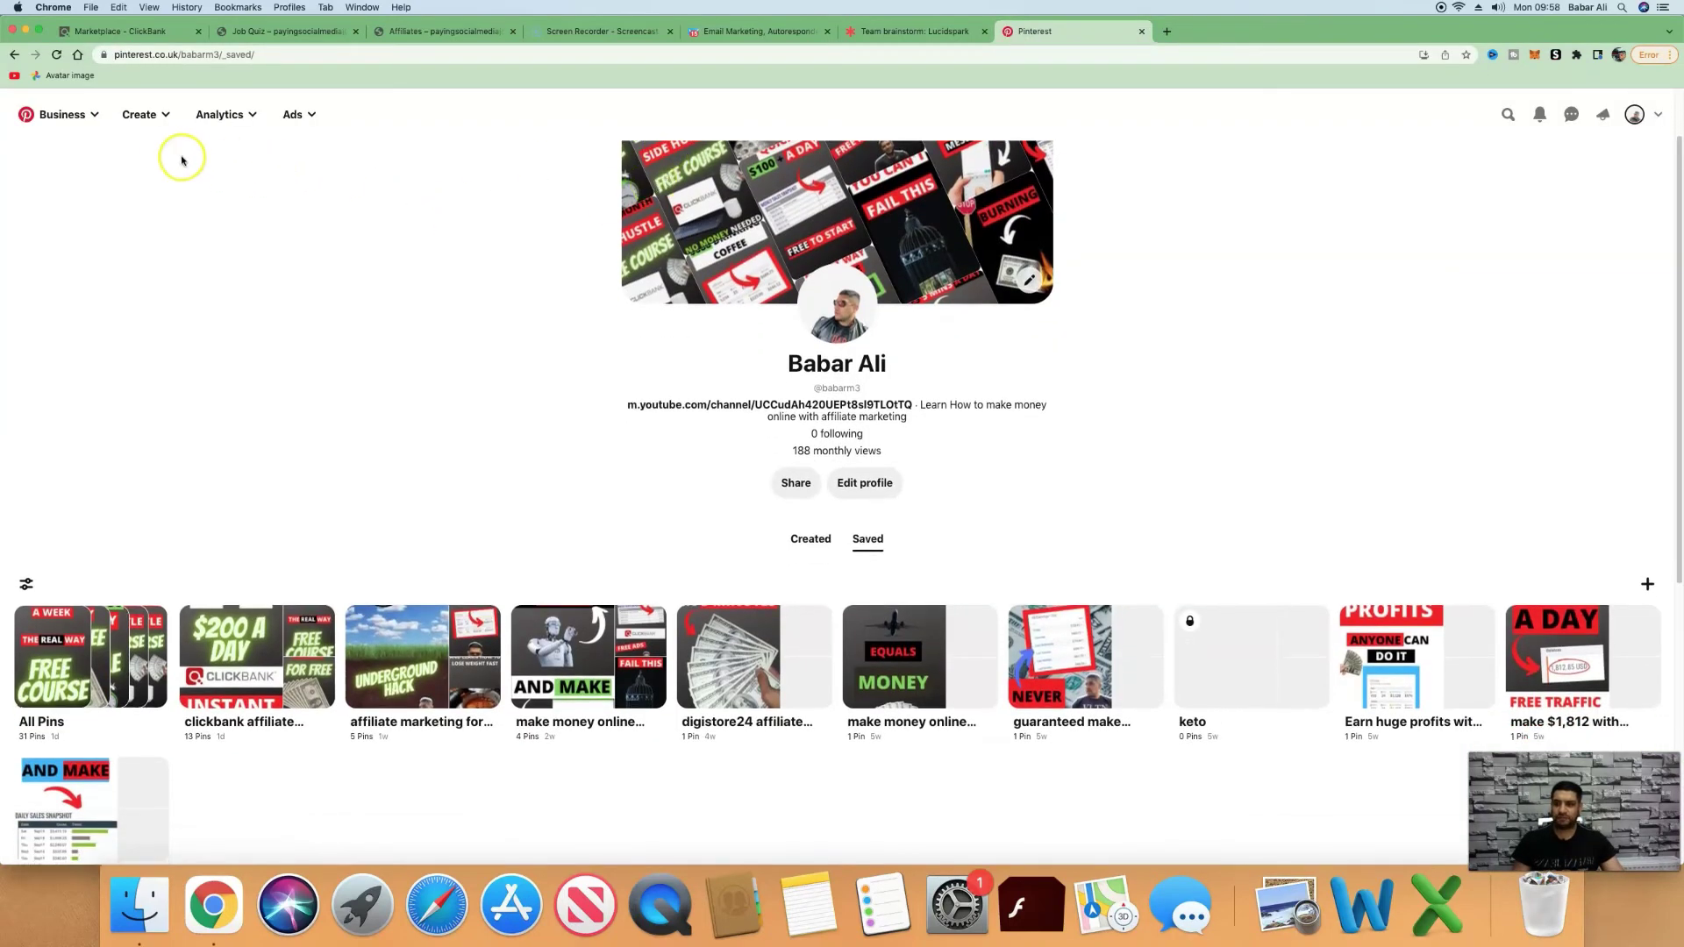
Start a new Pinterest pin and upload the yellow 'Get Paid To Do Simple Jobs On Social Media' image.
click(145, 124)
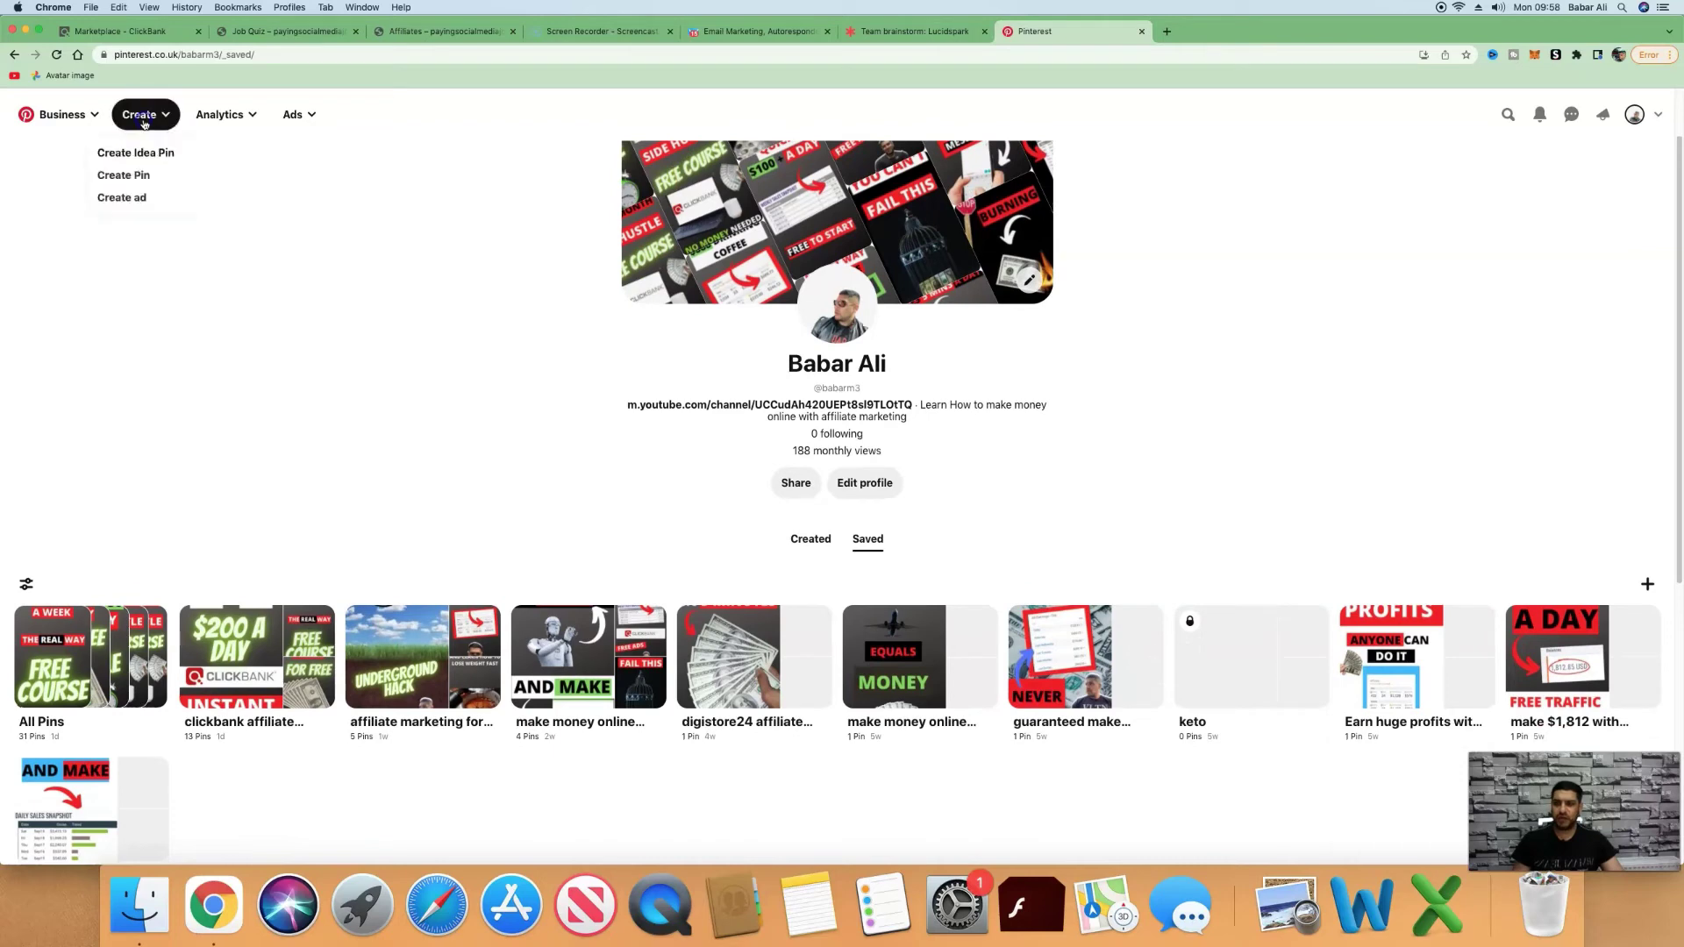
click(139, 175)
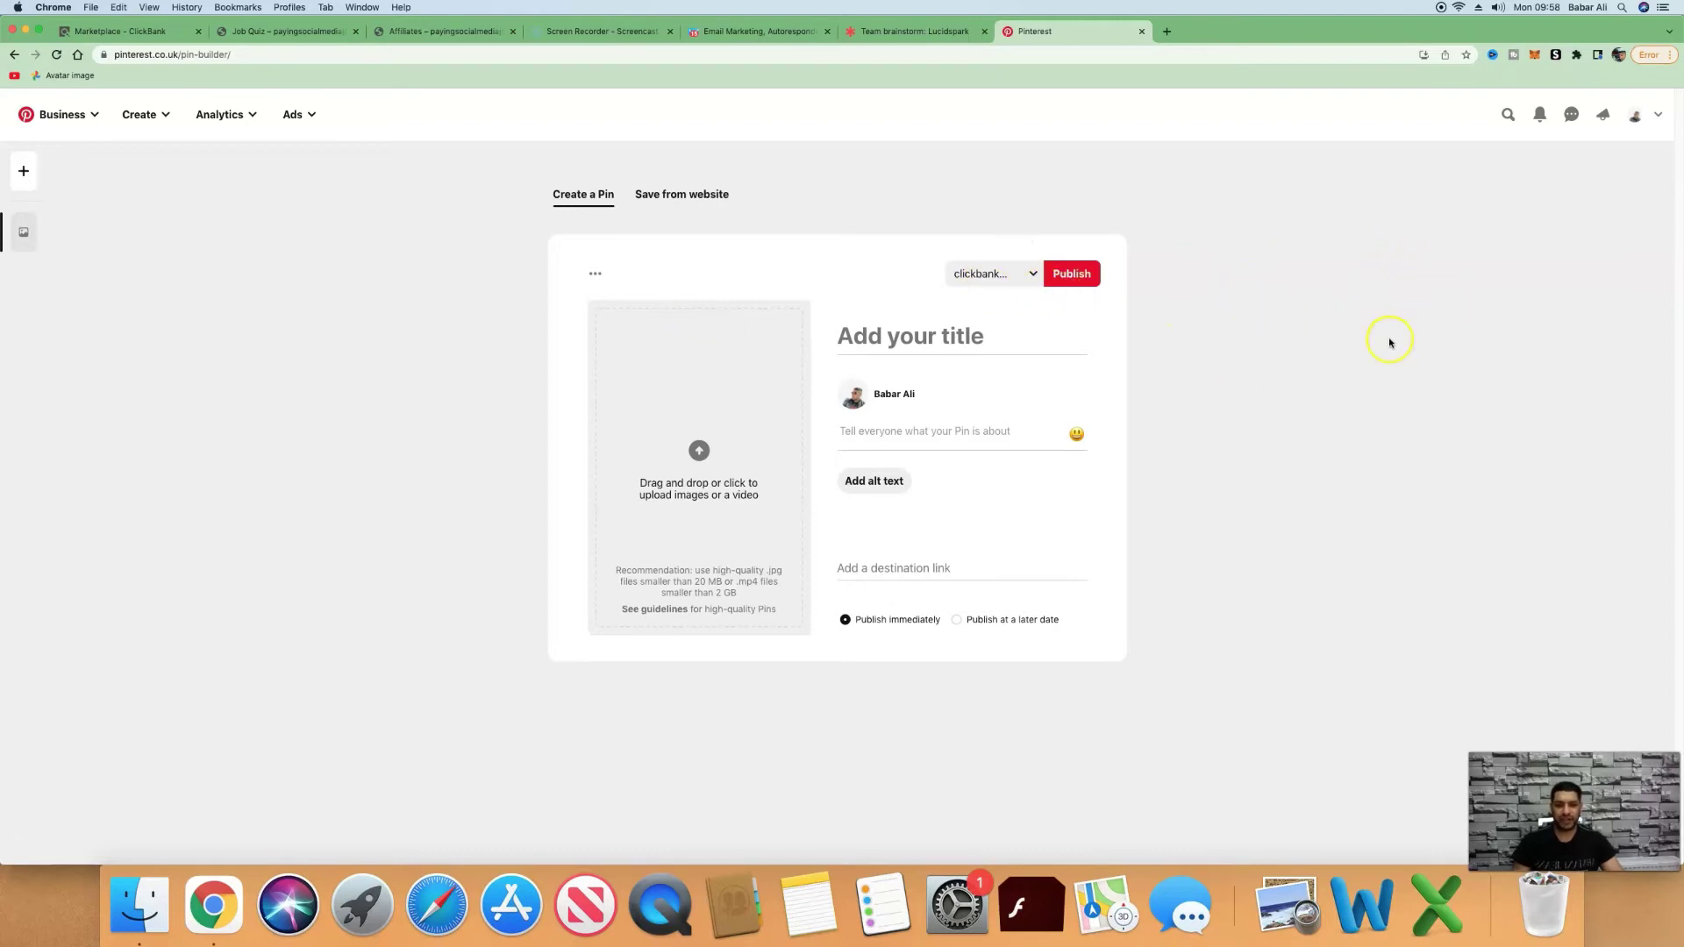
click(704, 458)
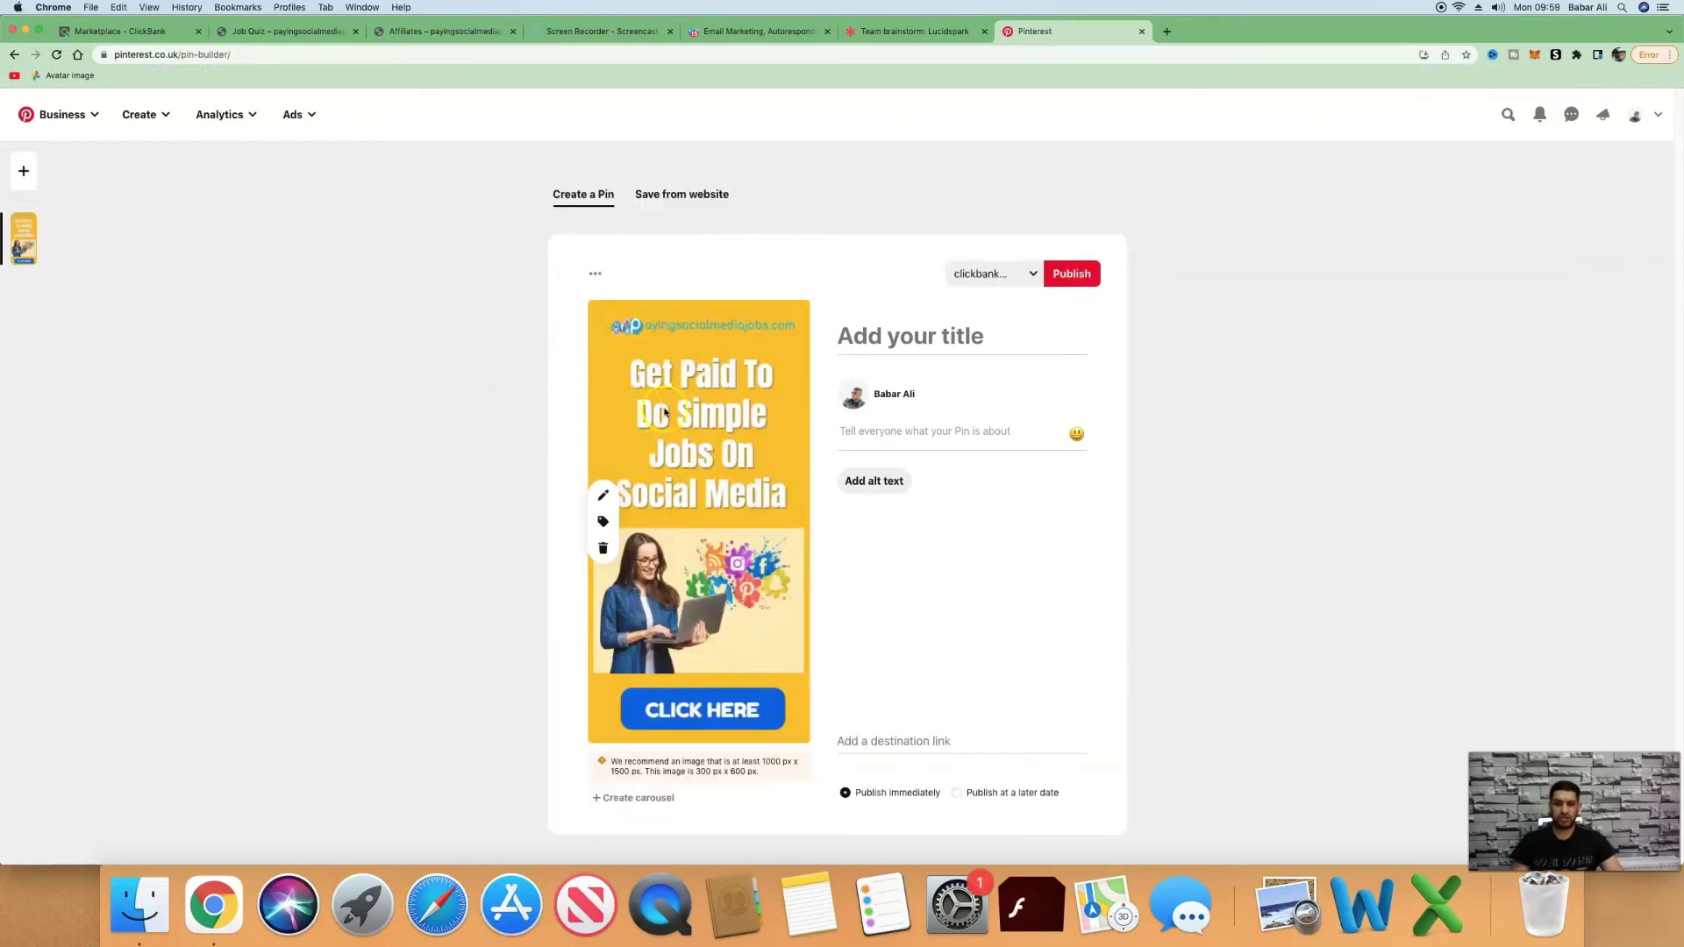
click(873, 333)
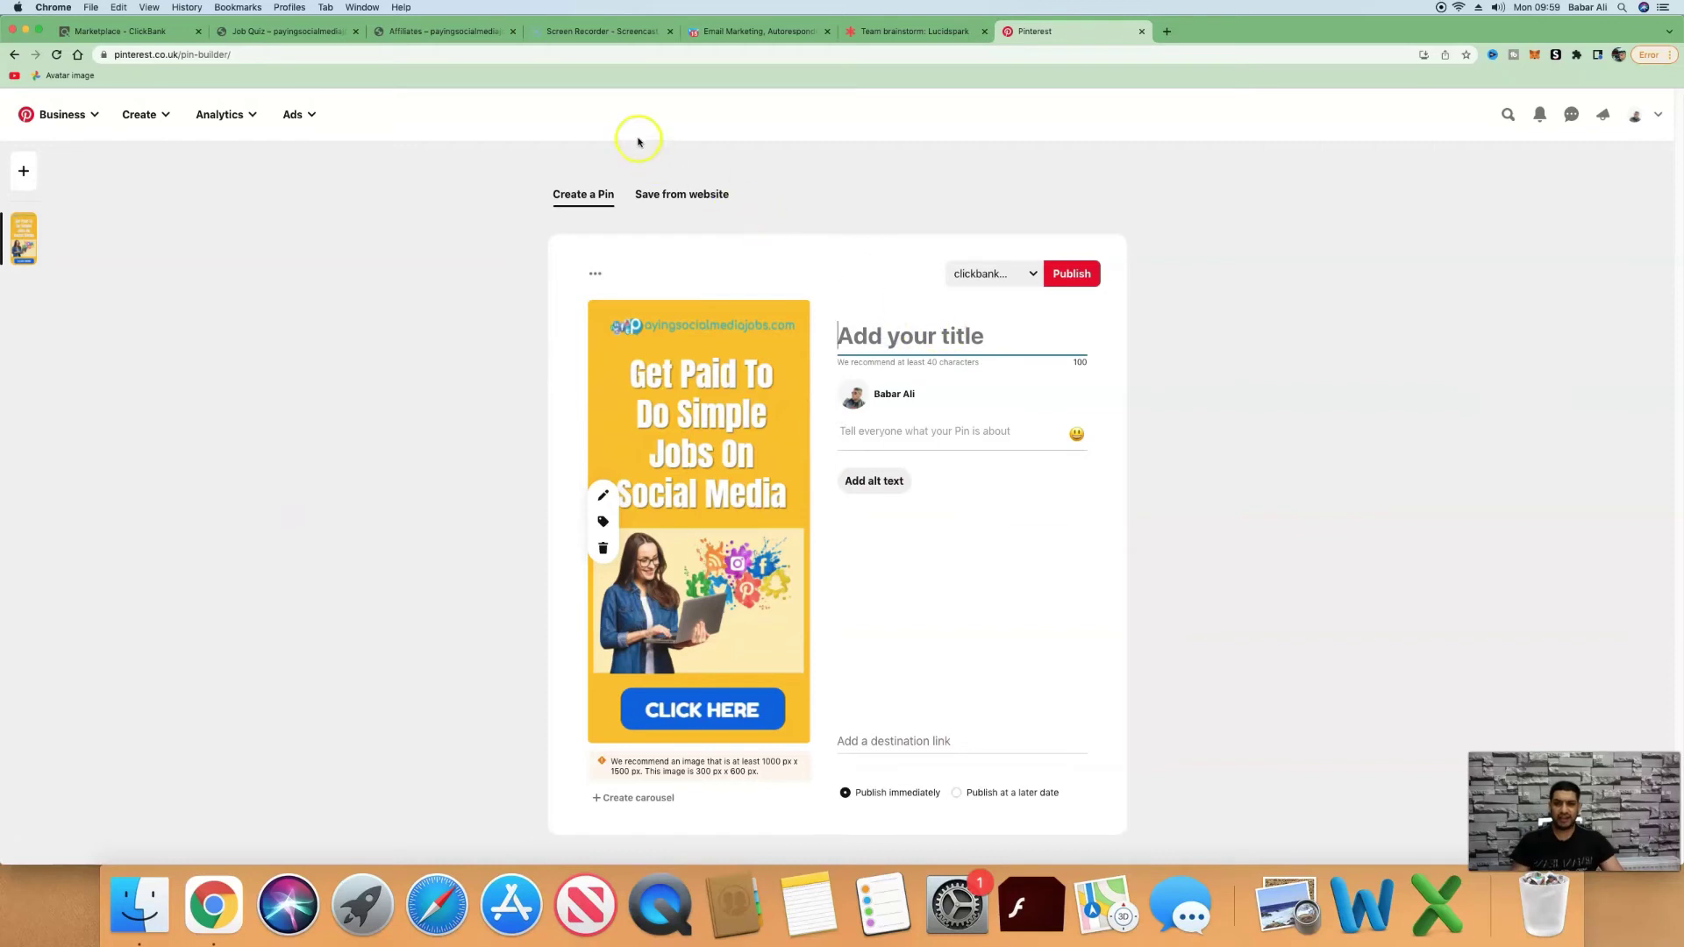